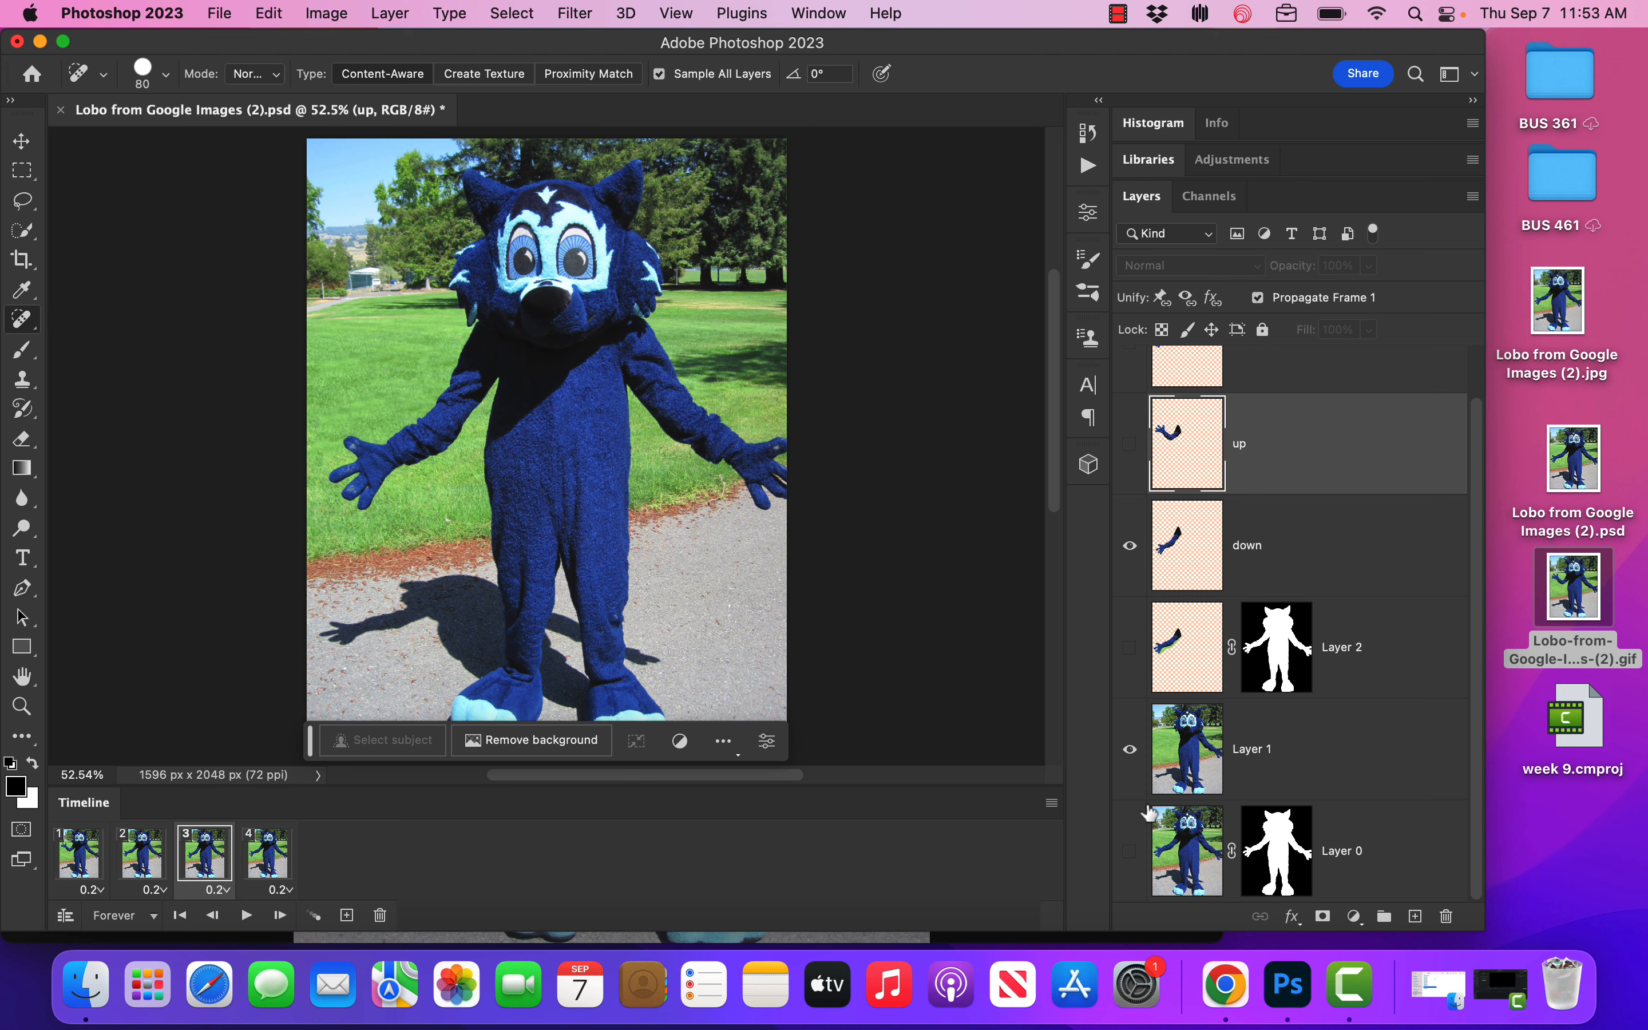
# Toggle the visibility of down, Layer 0, Layer 1 and Layer 2 in frame 3 to examine what each layer contains
pyautogui.click(1130, 546)
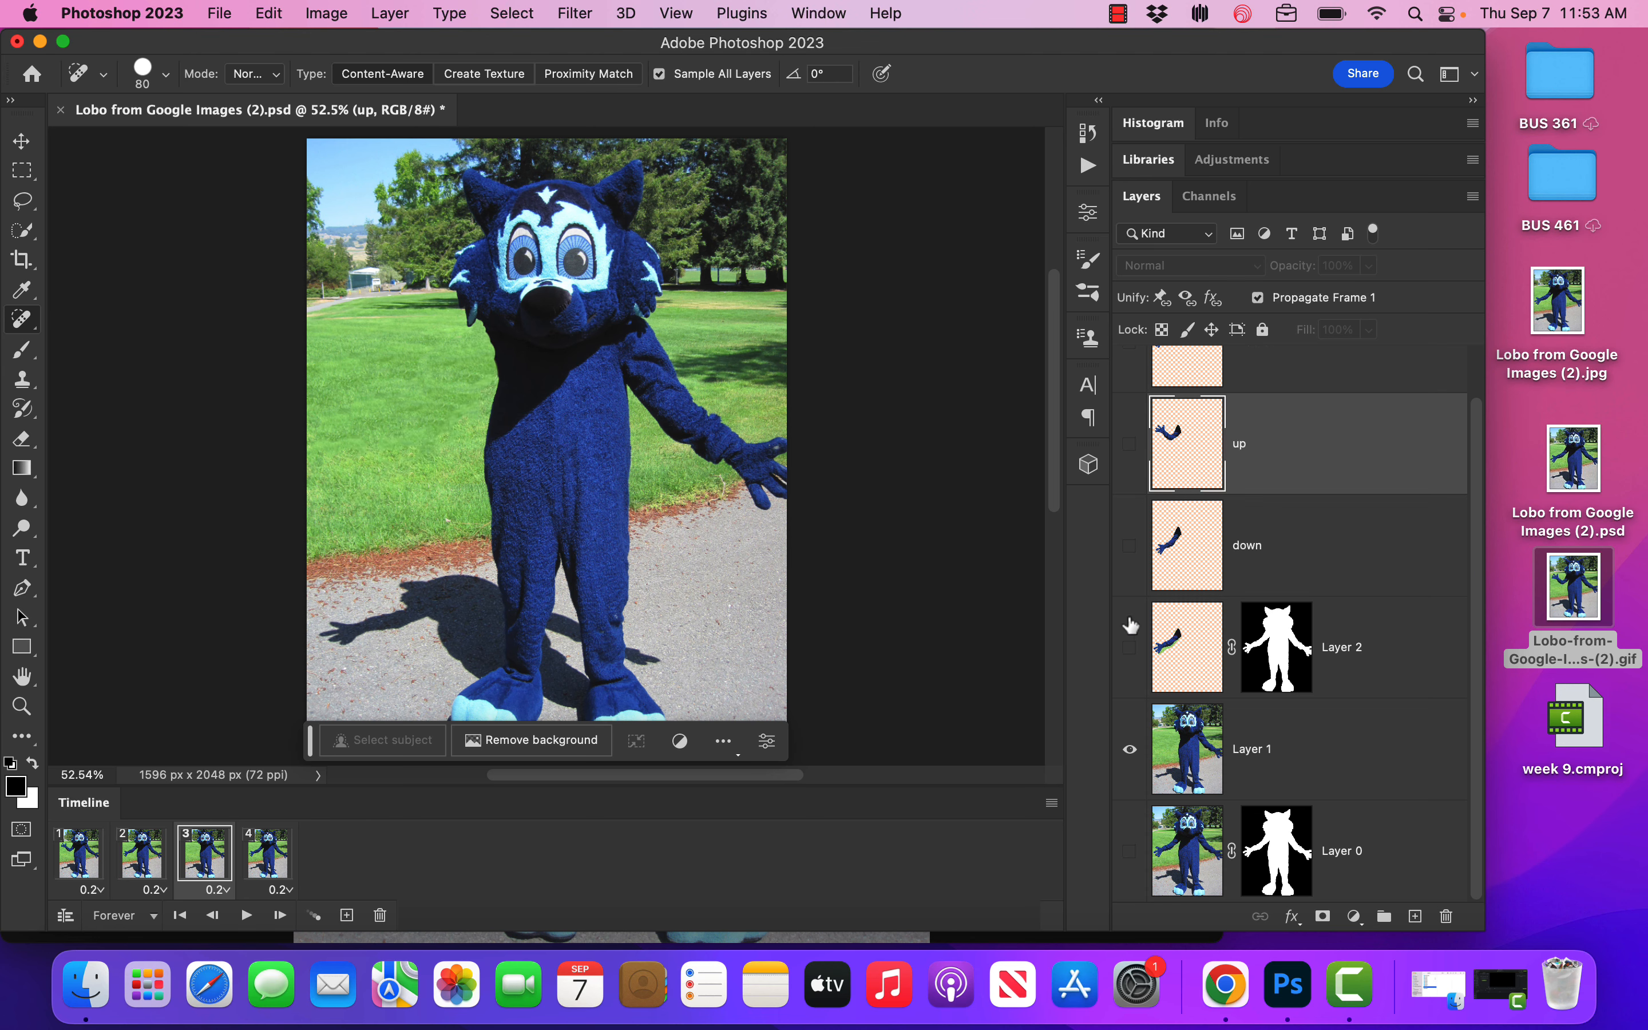
pyautogui.click(1129, 748)
pyautogui.click(1131, 852)
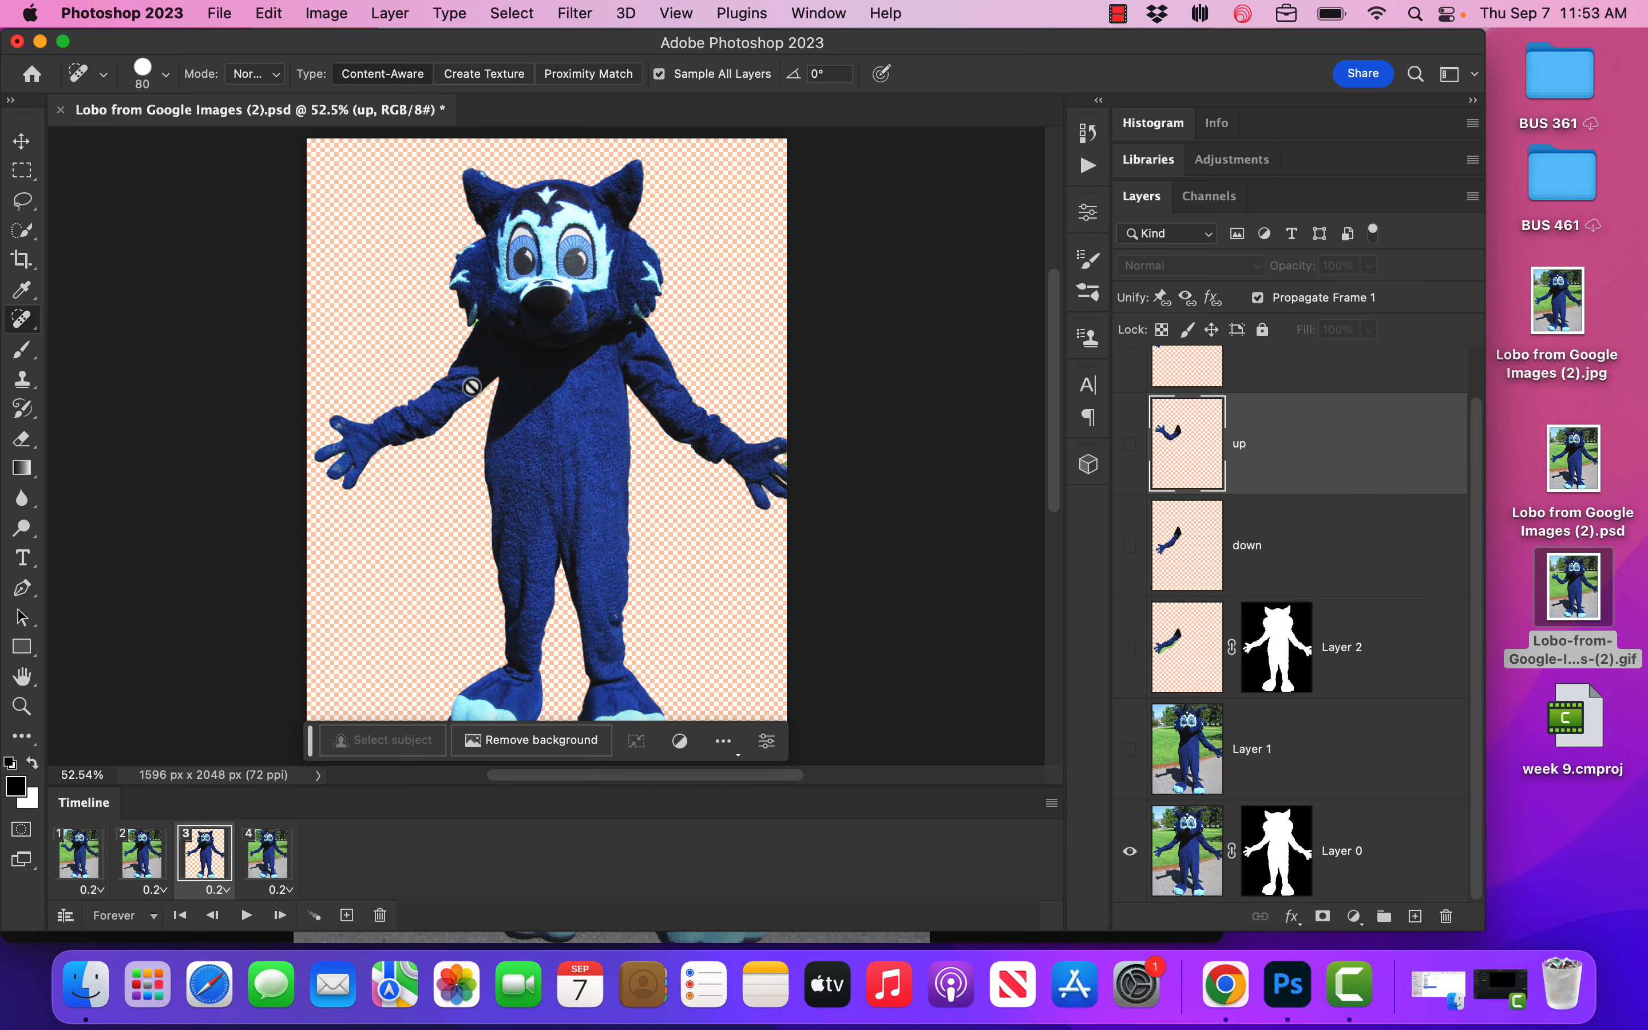
pyautogui.click(1131, 851)
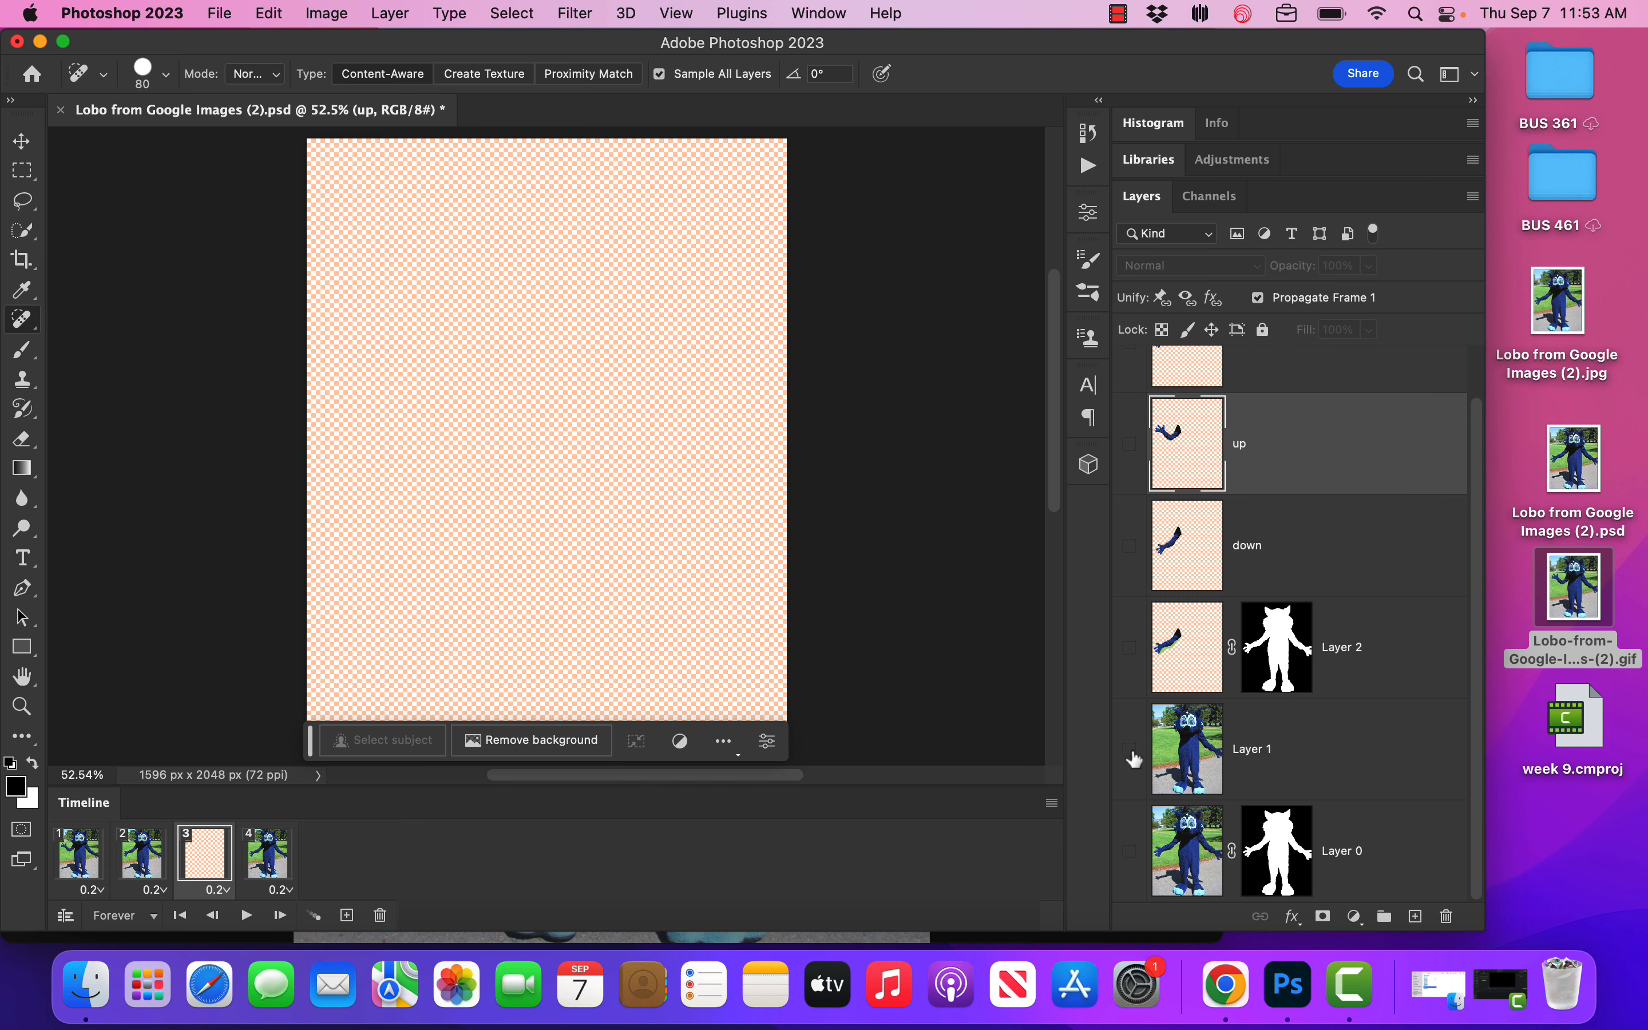
pyautogui.click(1131, 750)
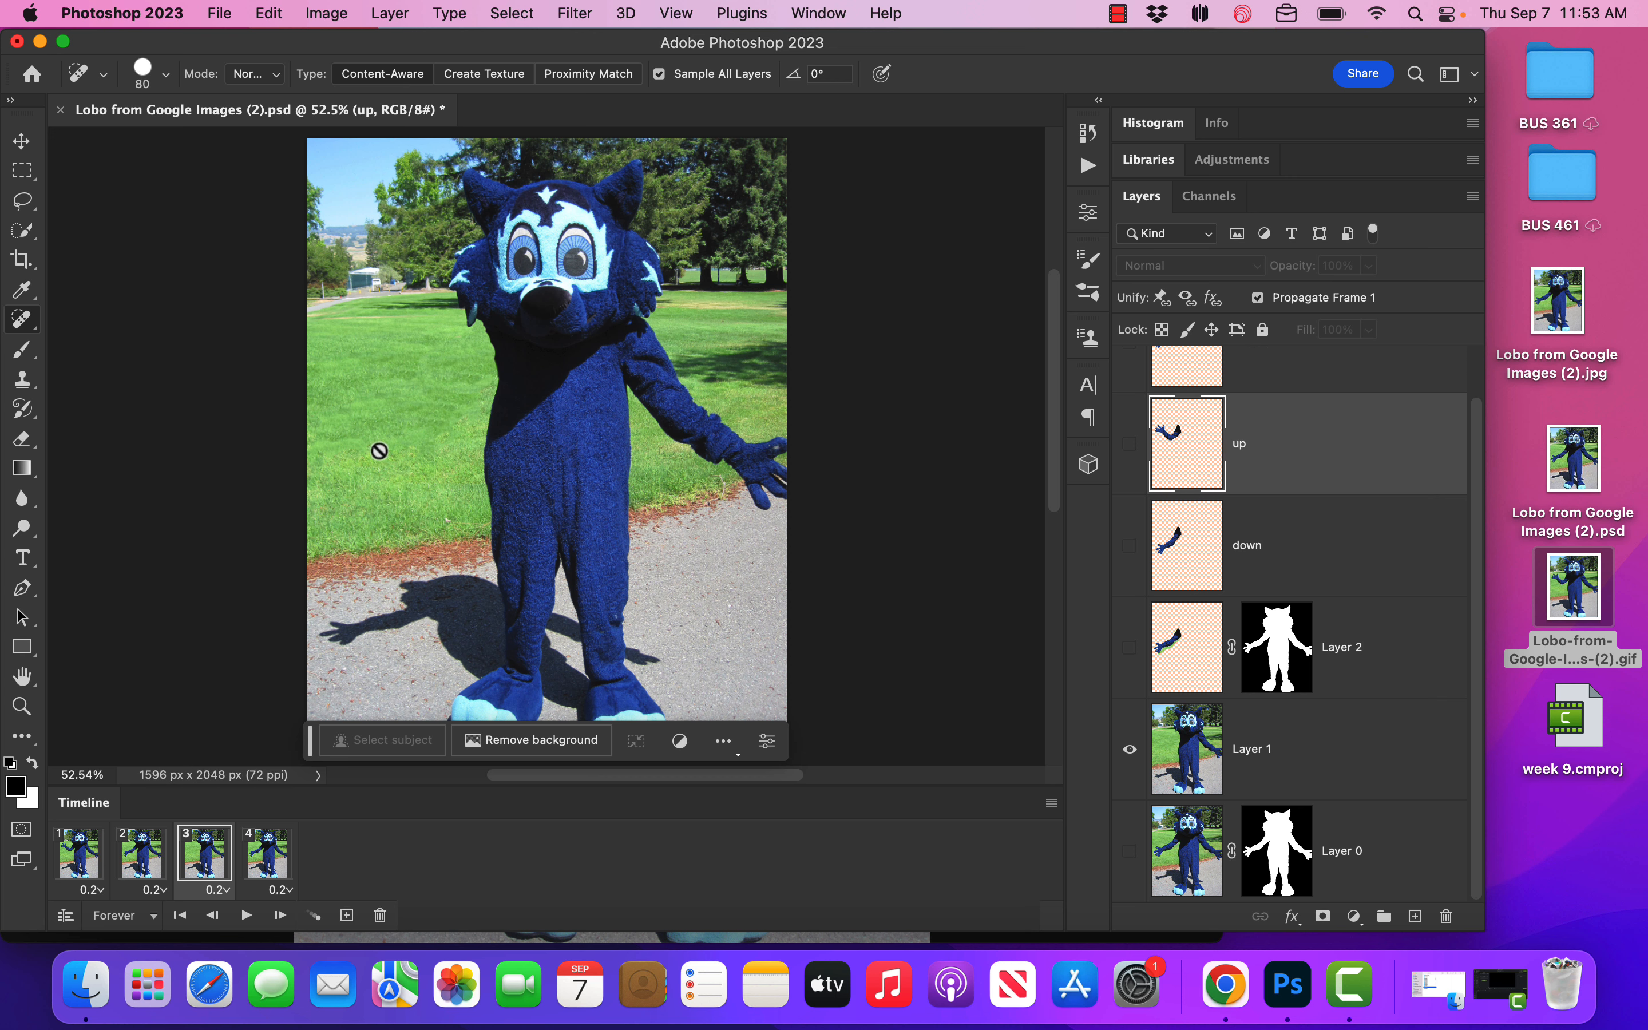
pyautogui.click(1129, 647)
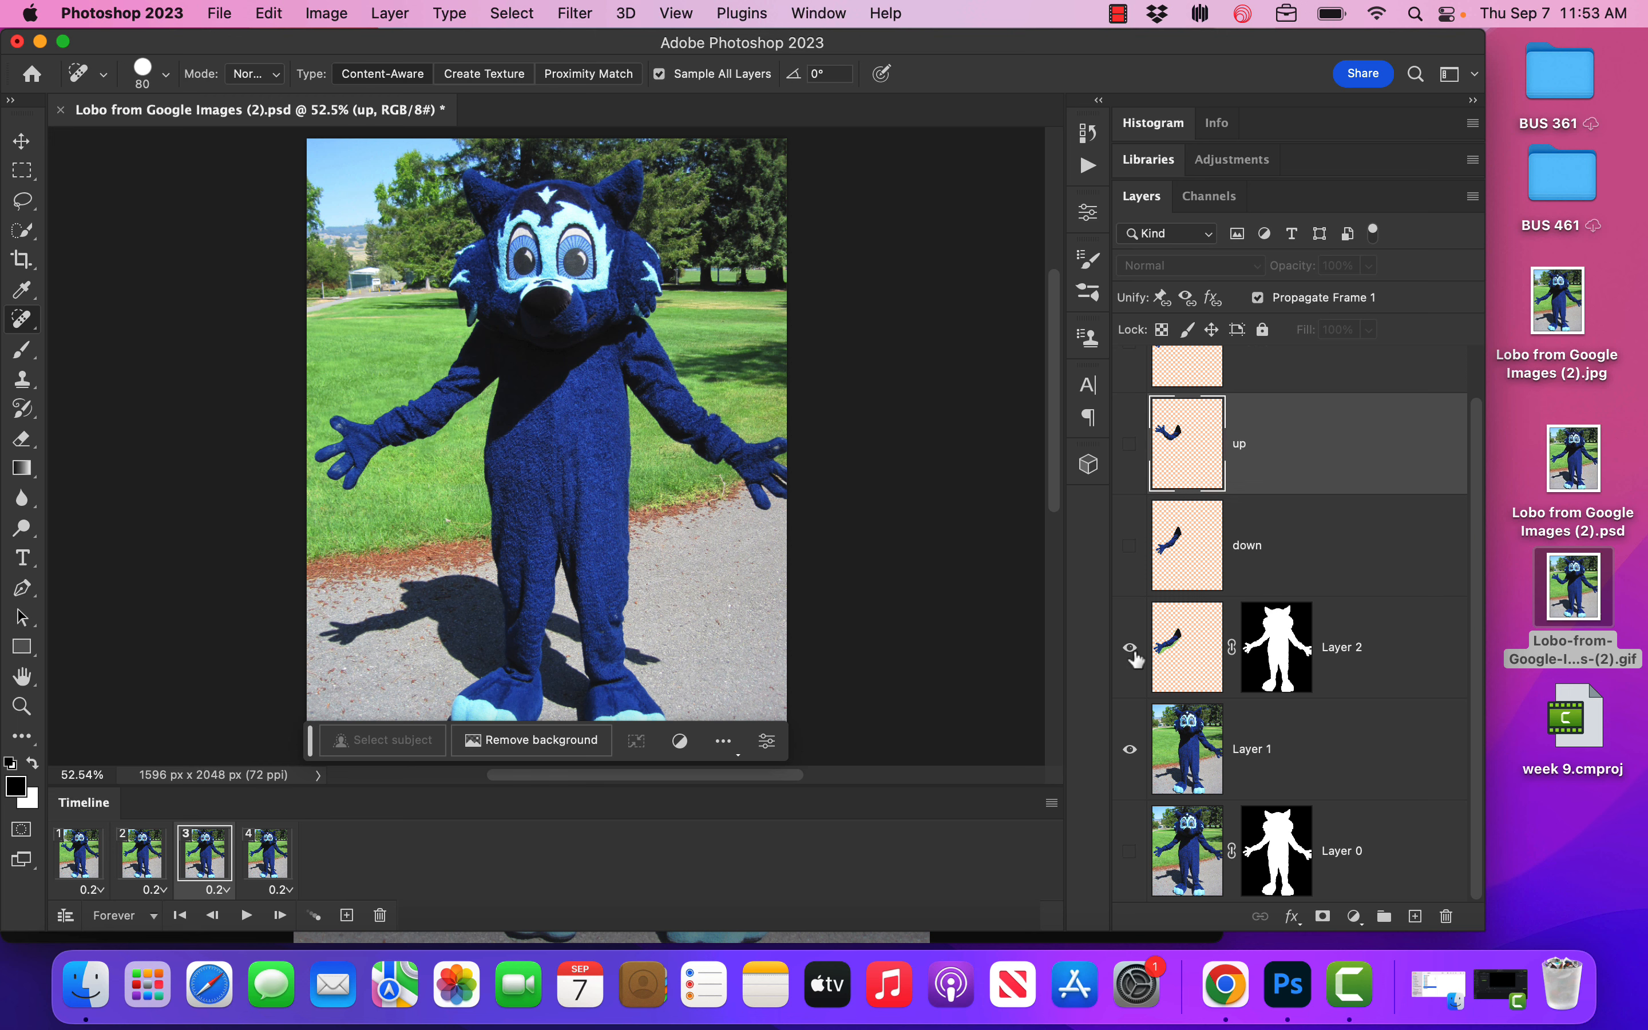
pyautogui.click(1129, 750)
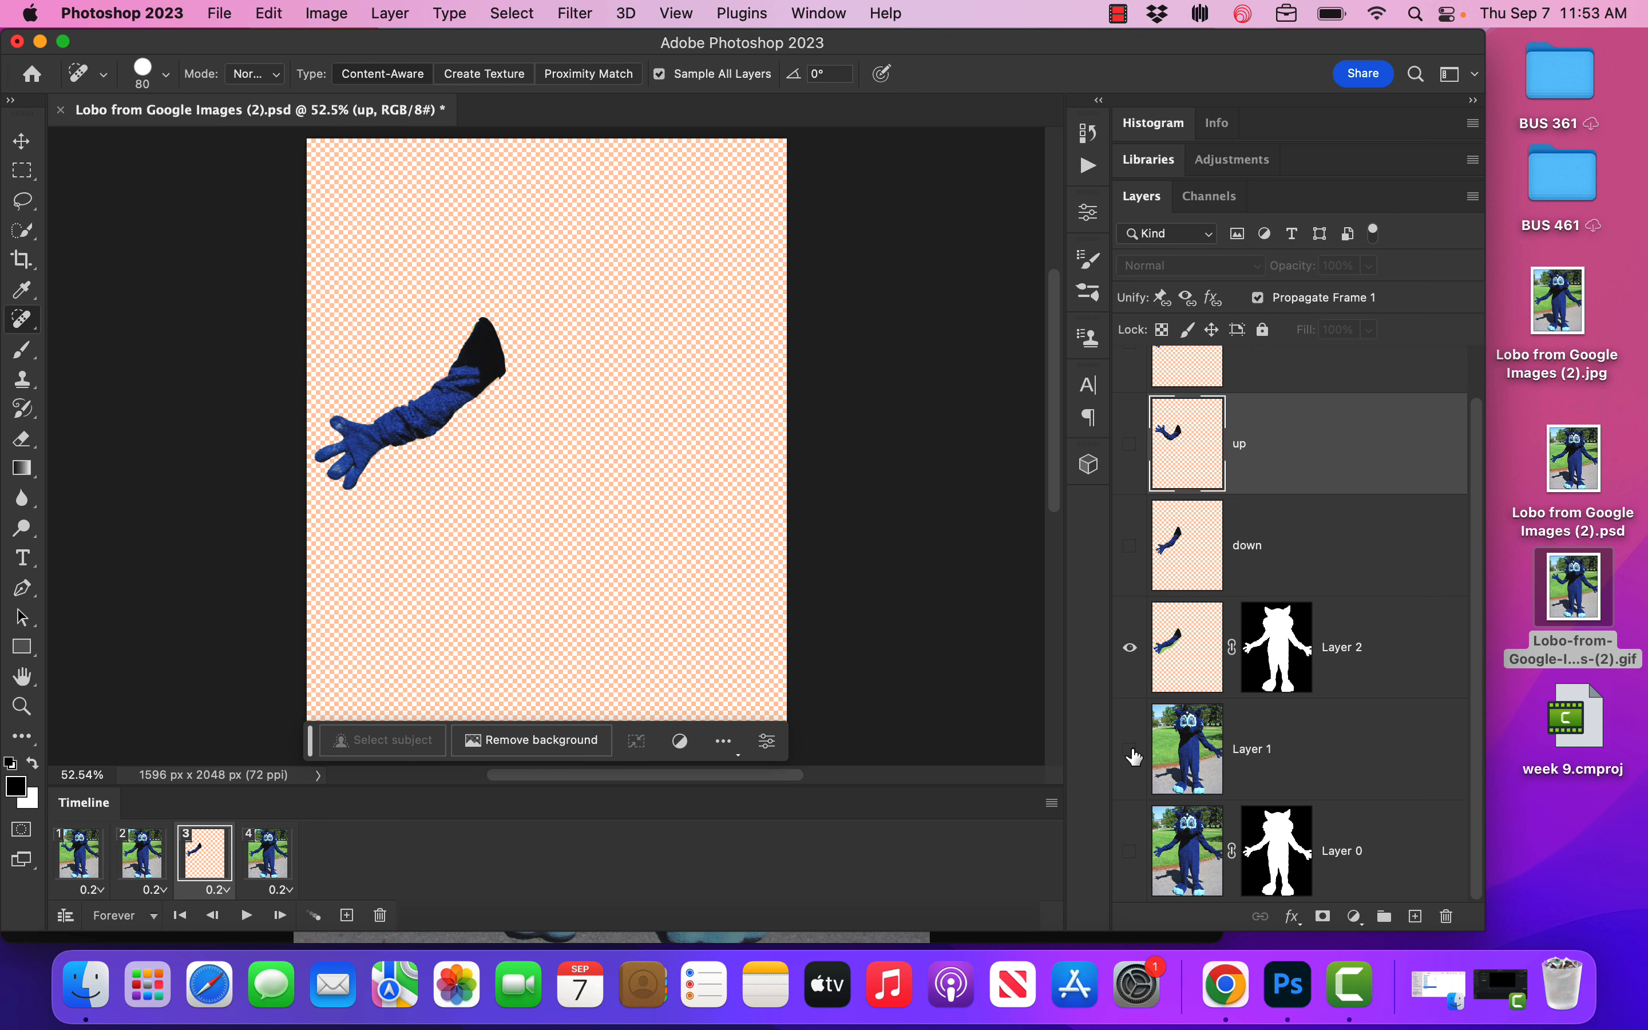
pyautogui.click(1129, 750)
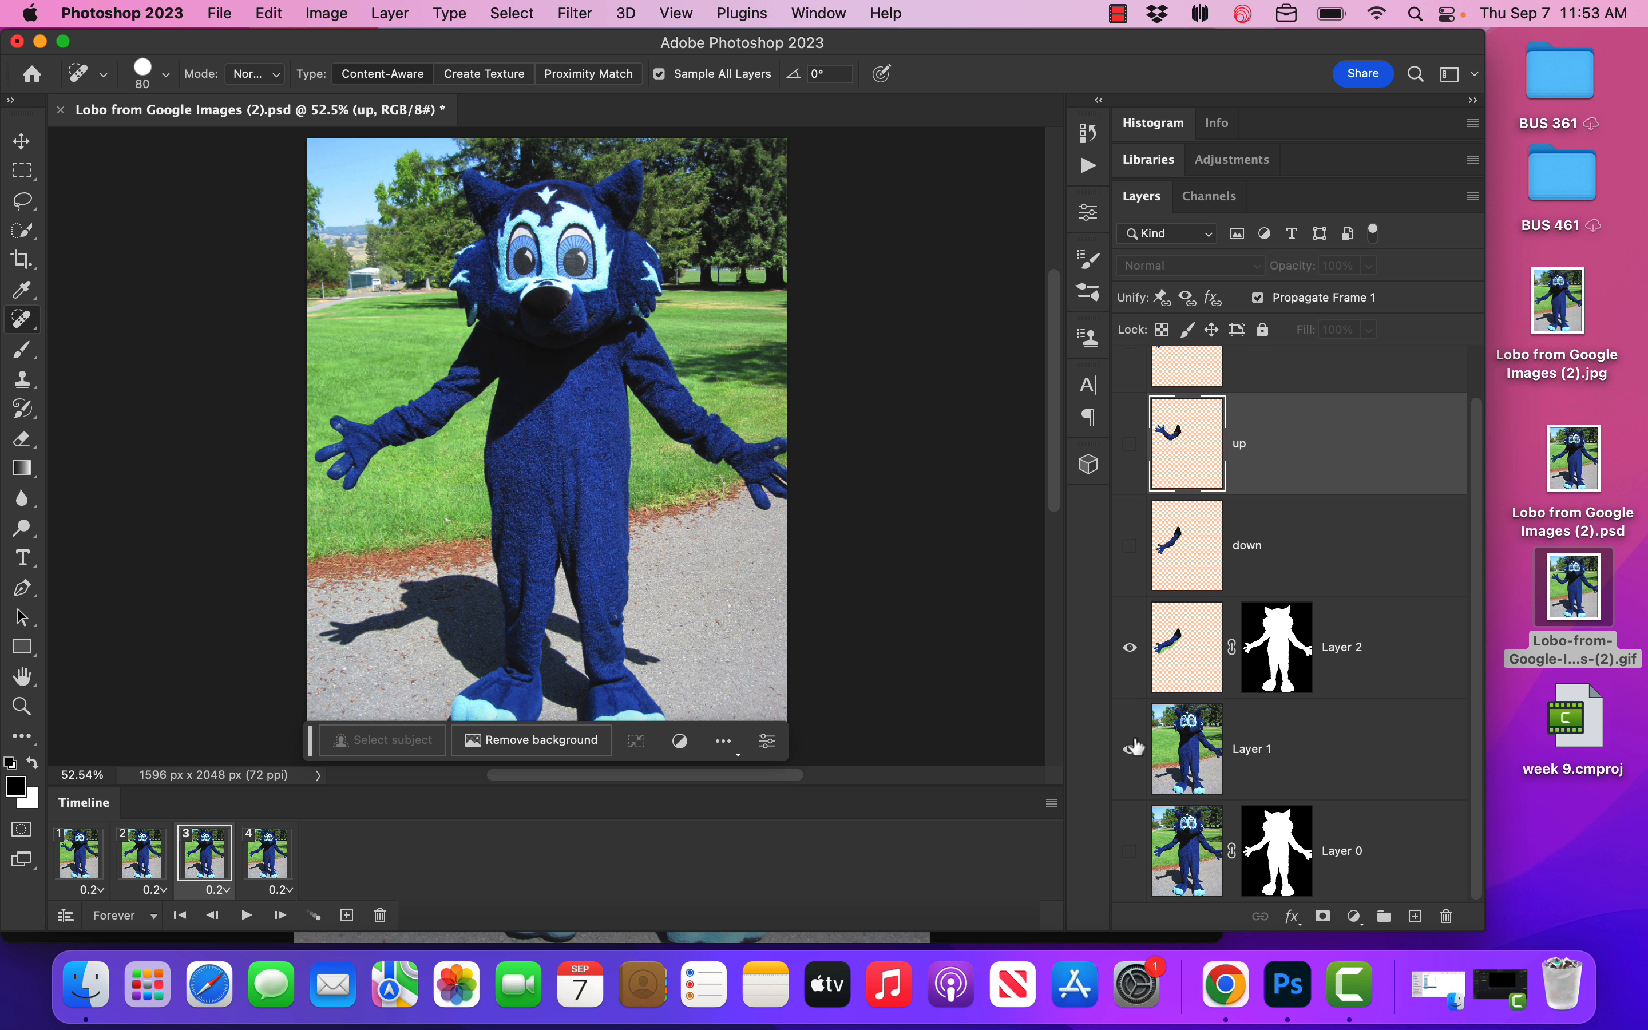
pyautogui.click(1130, 646)
# Show and hide the middle, down and up layers to compare the waving arm's positions over the healed background
pyautogui.scroll(2, 1126, 559)
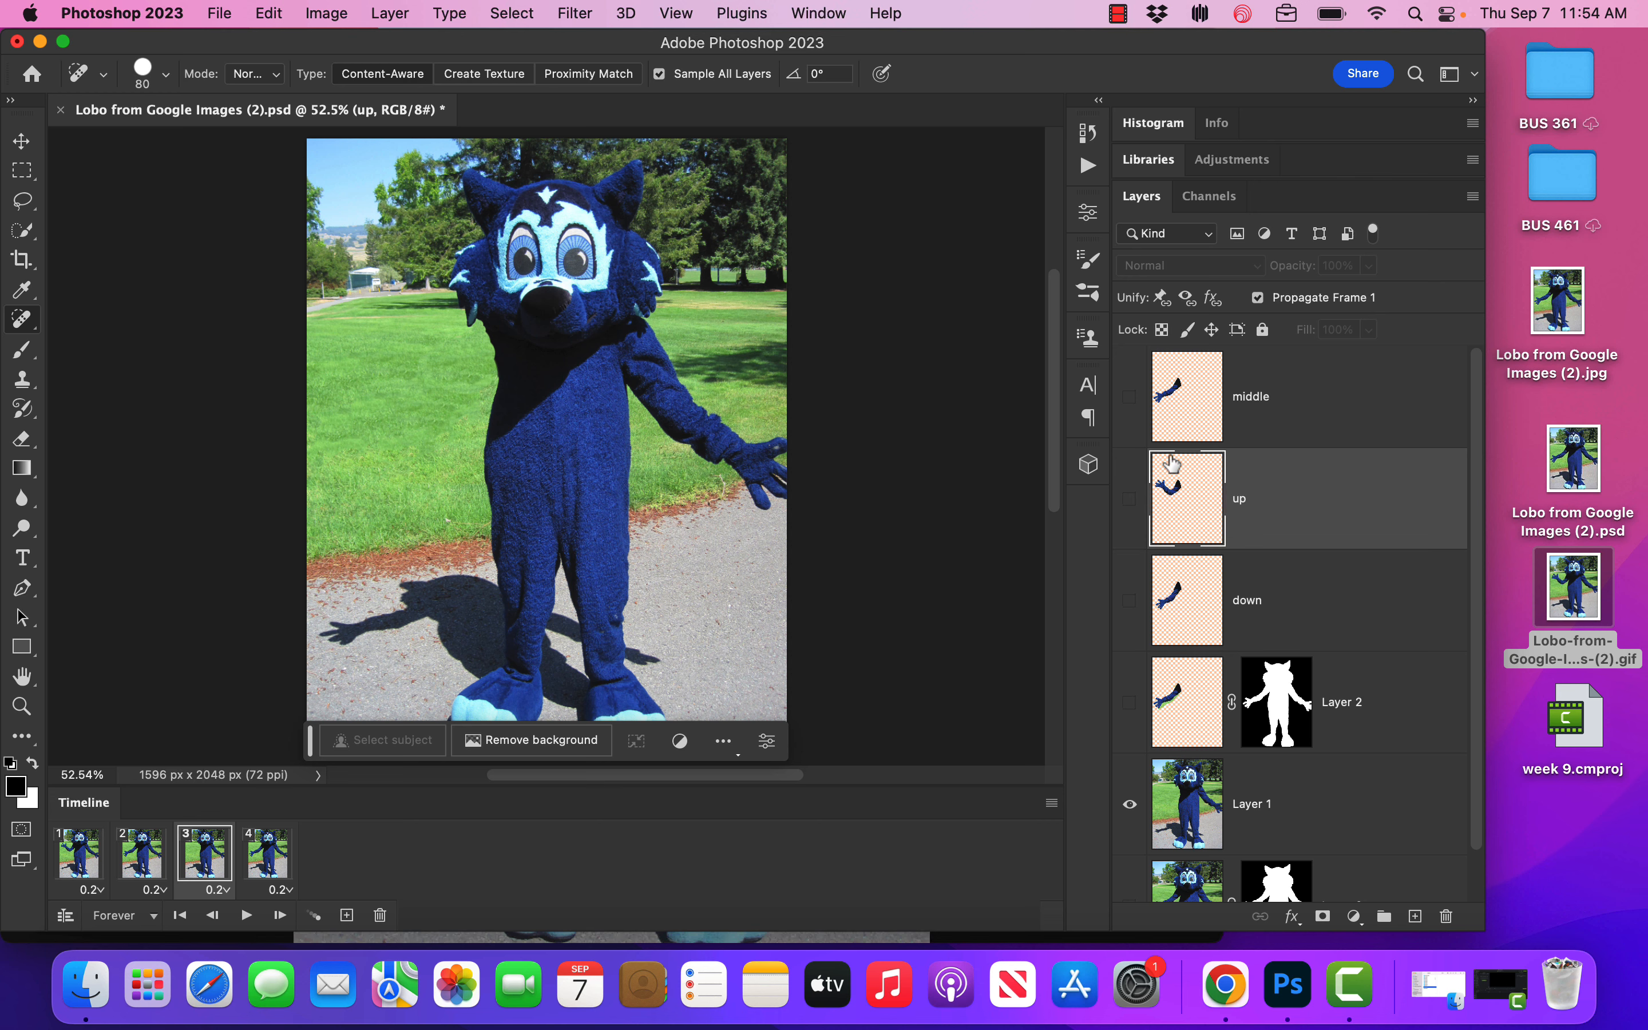
pyautogui.click(1132, 399)
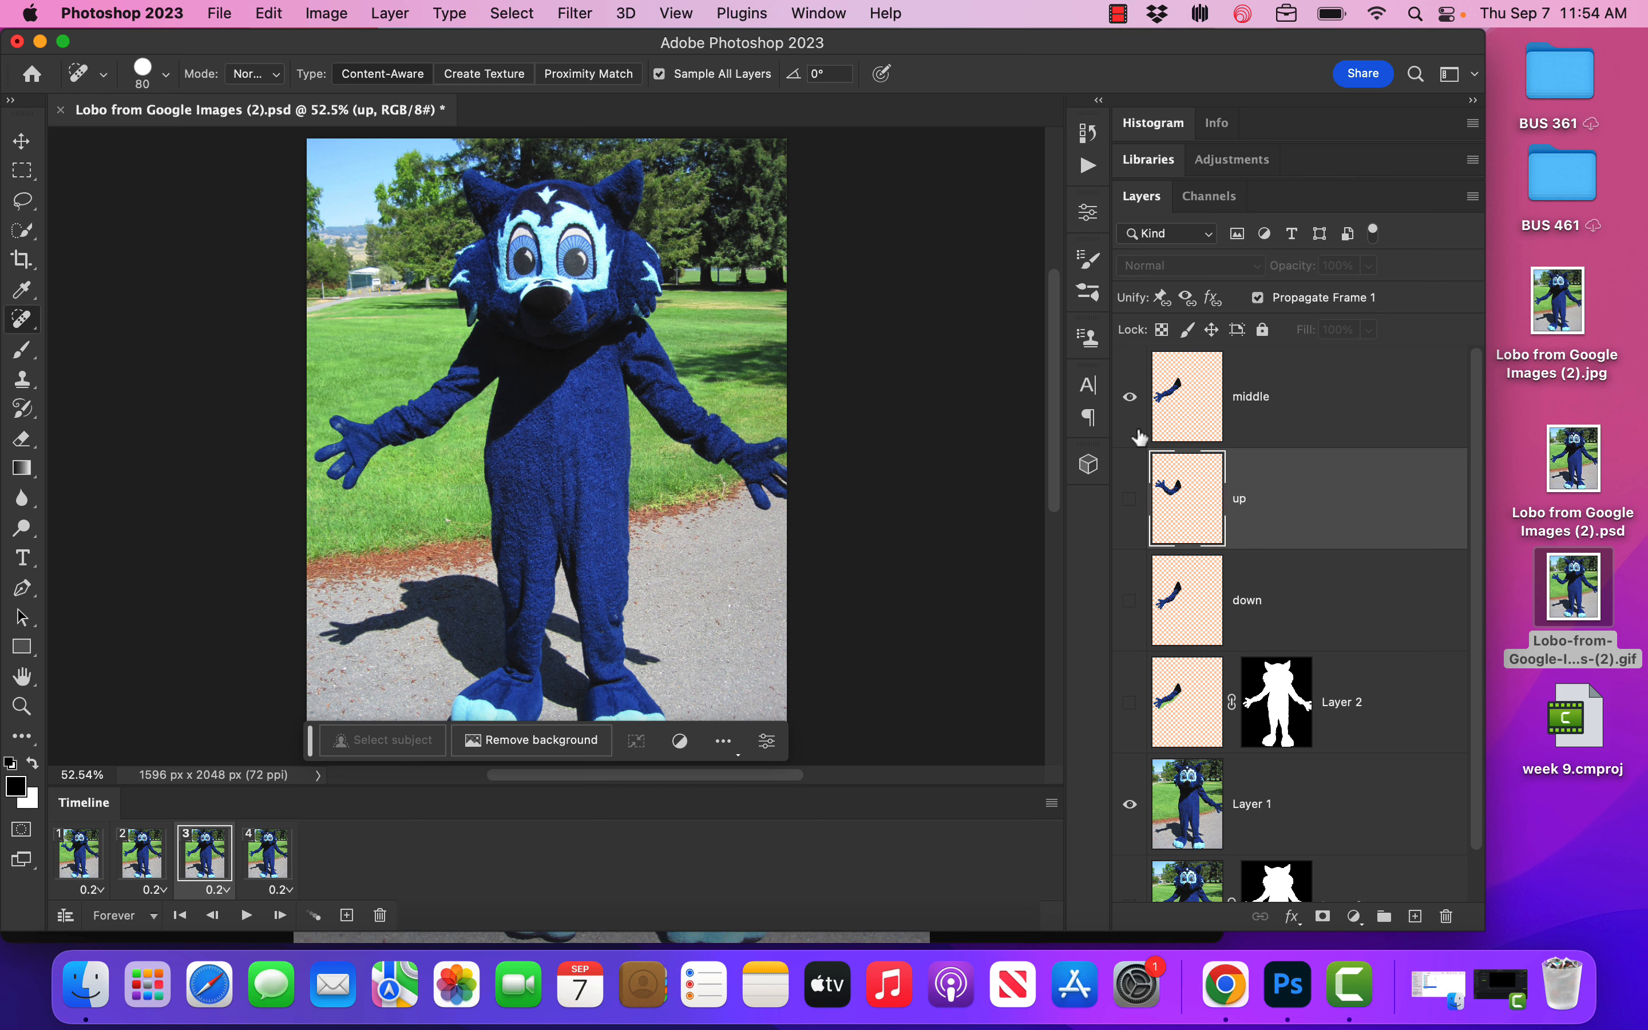
pyautogui.click(1129, 600)
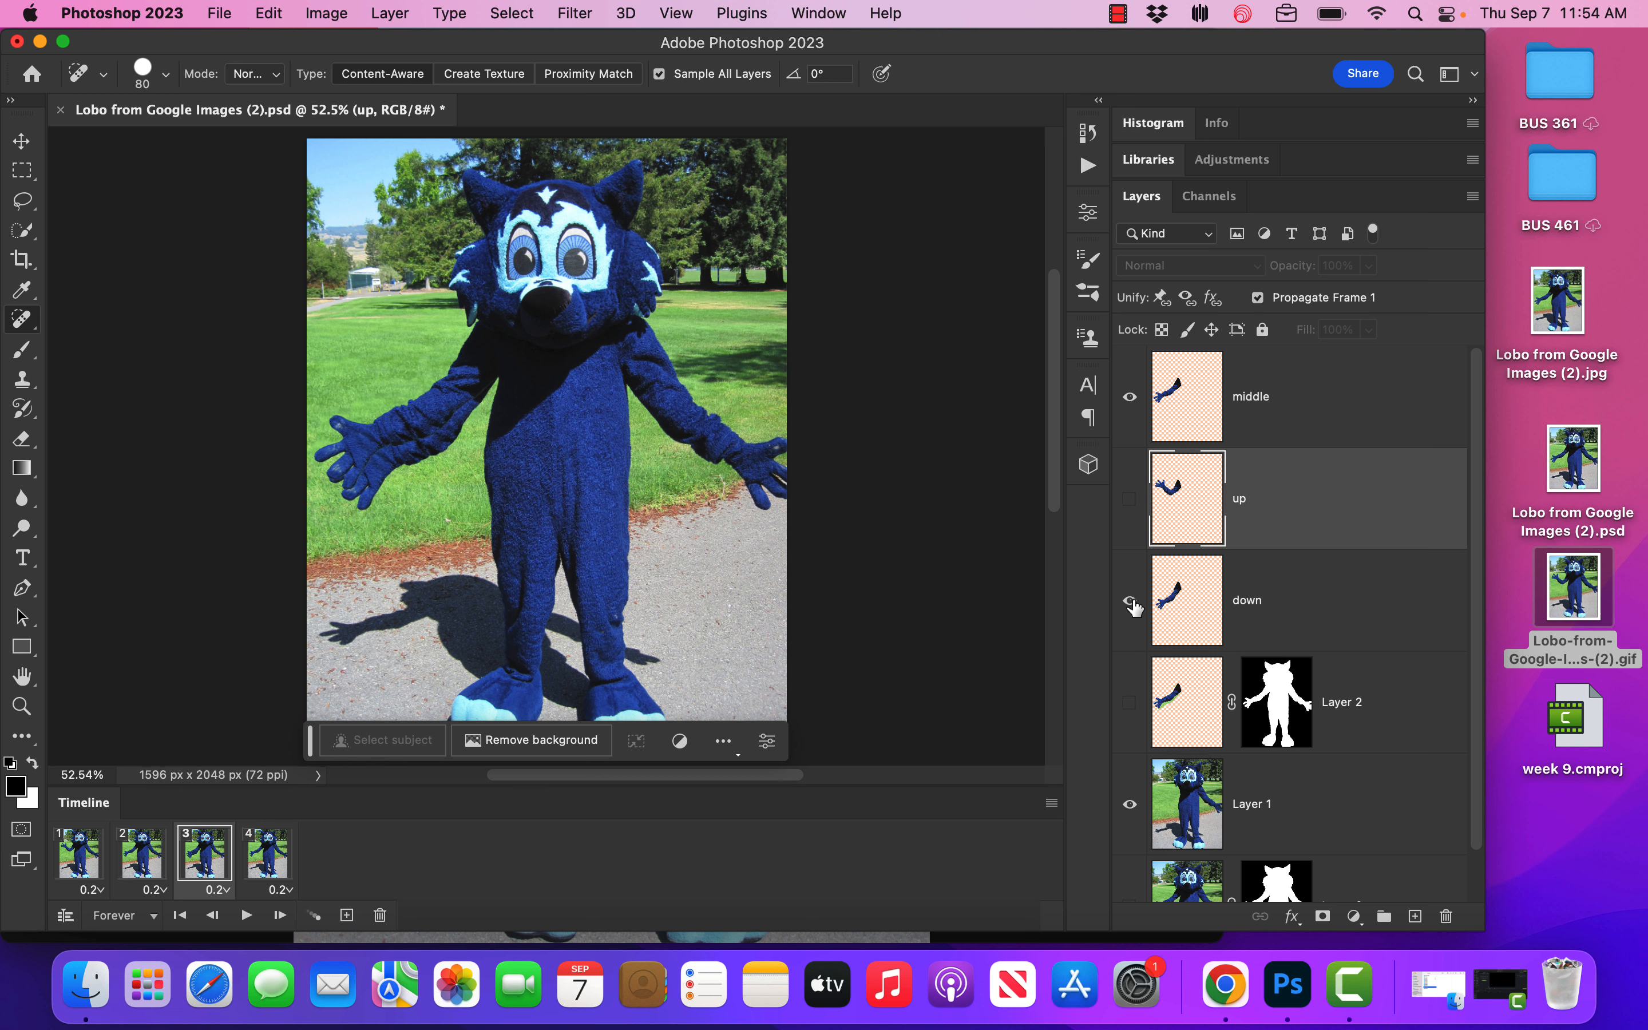
pyautogui.click(1130, 397)
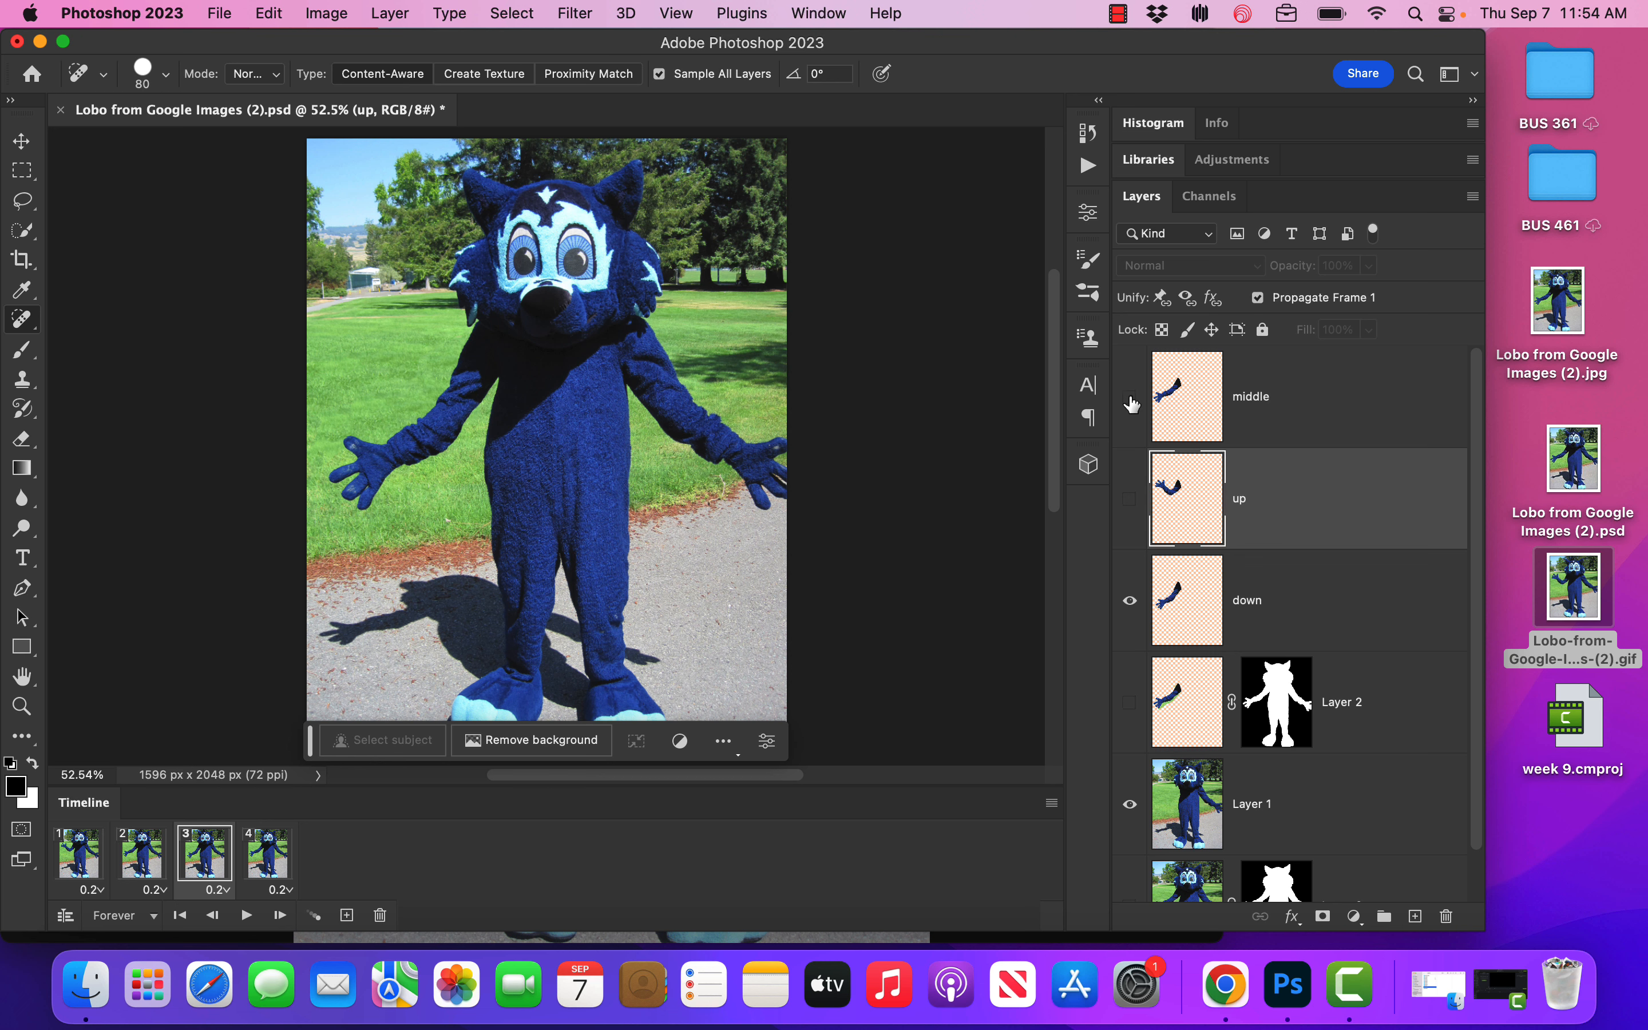
pyautogui.click(1128, 600)
pyautogui.click(1130, 498)
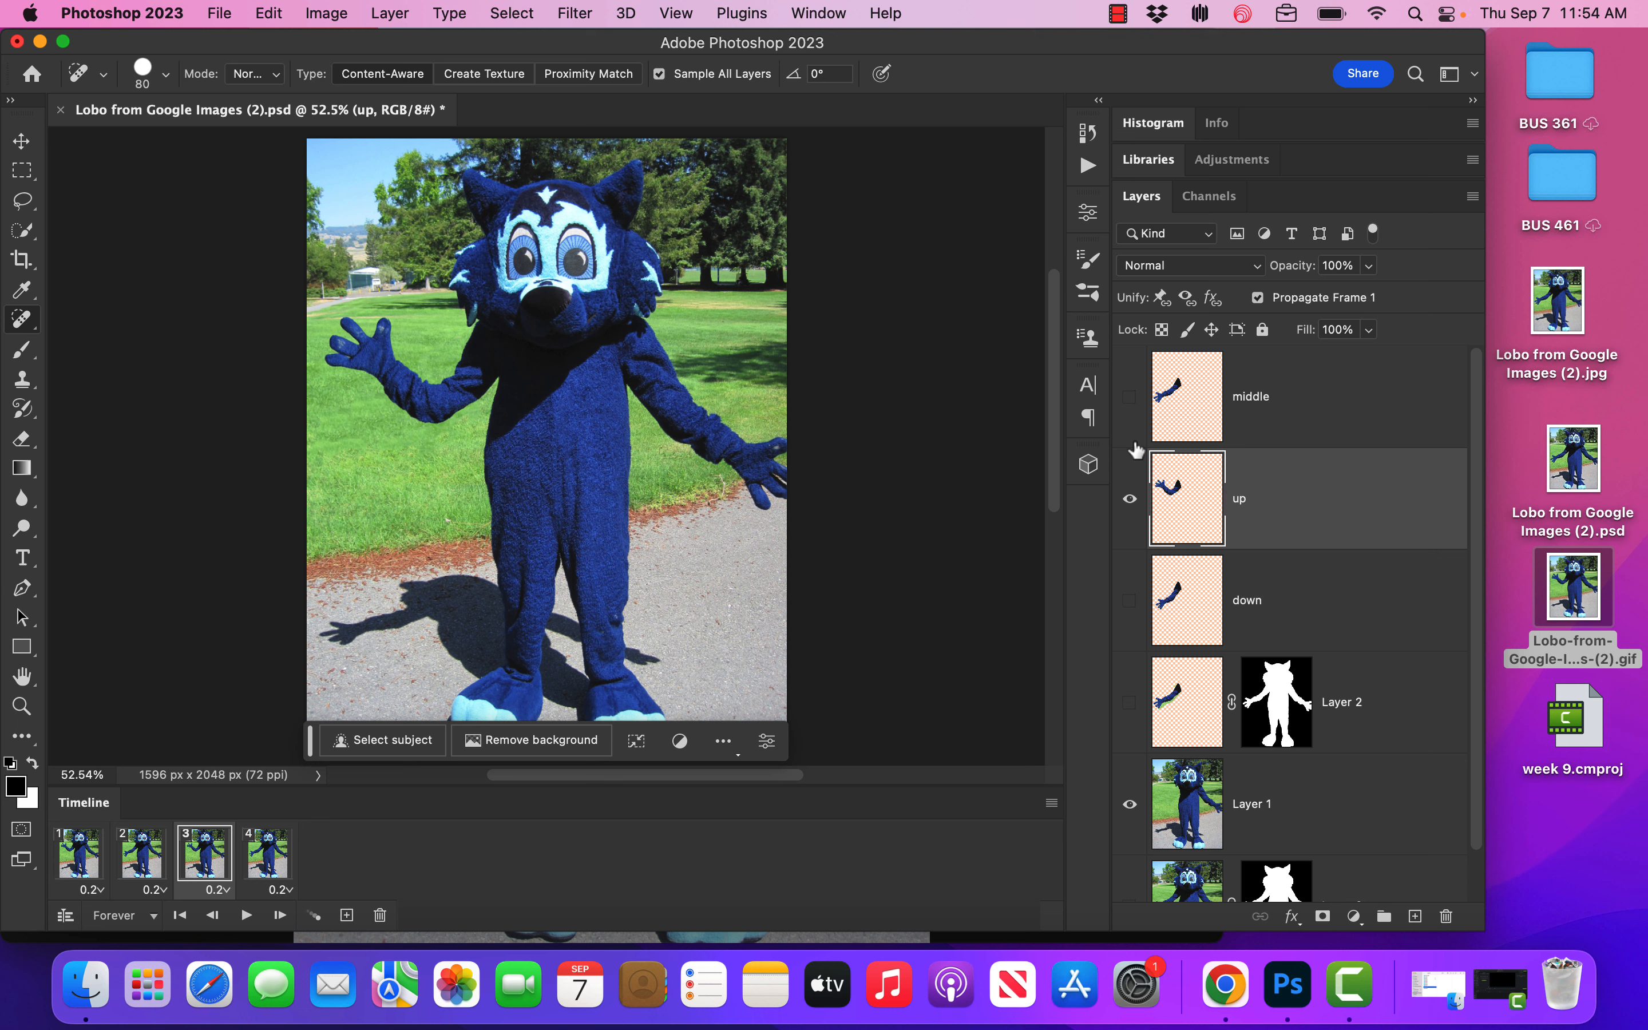
pyautogui.click(1130, 398)
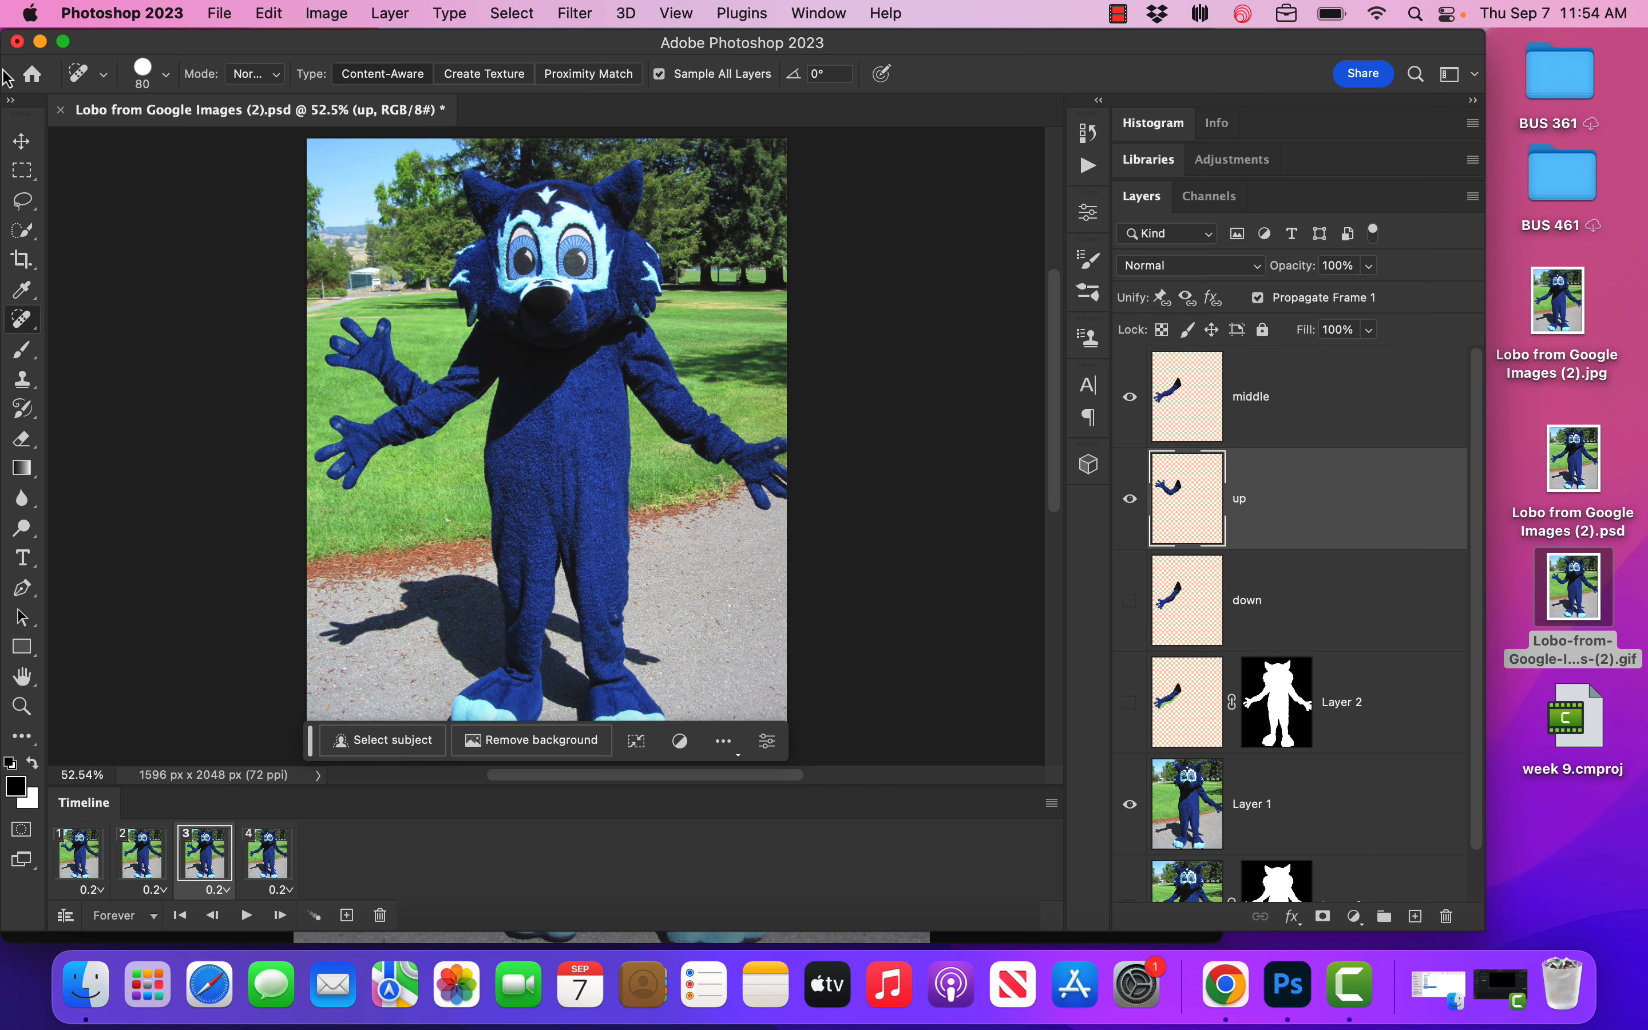
# Switch to Chrome and open the Lobo seawolf image linked in the Week 9 Assignment topic
pyautogui.click(40, 43)
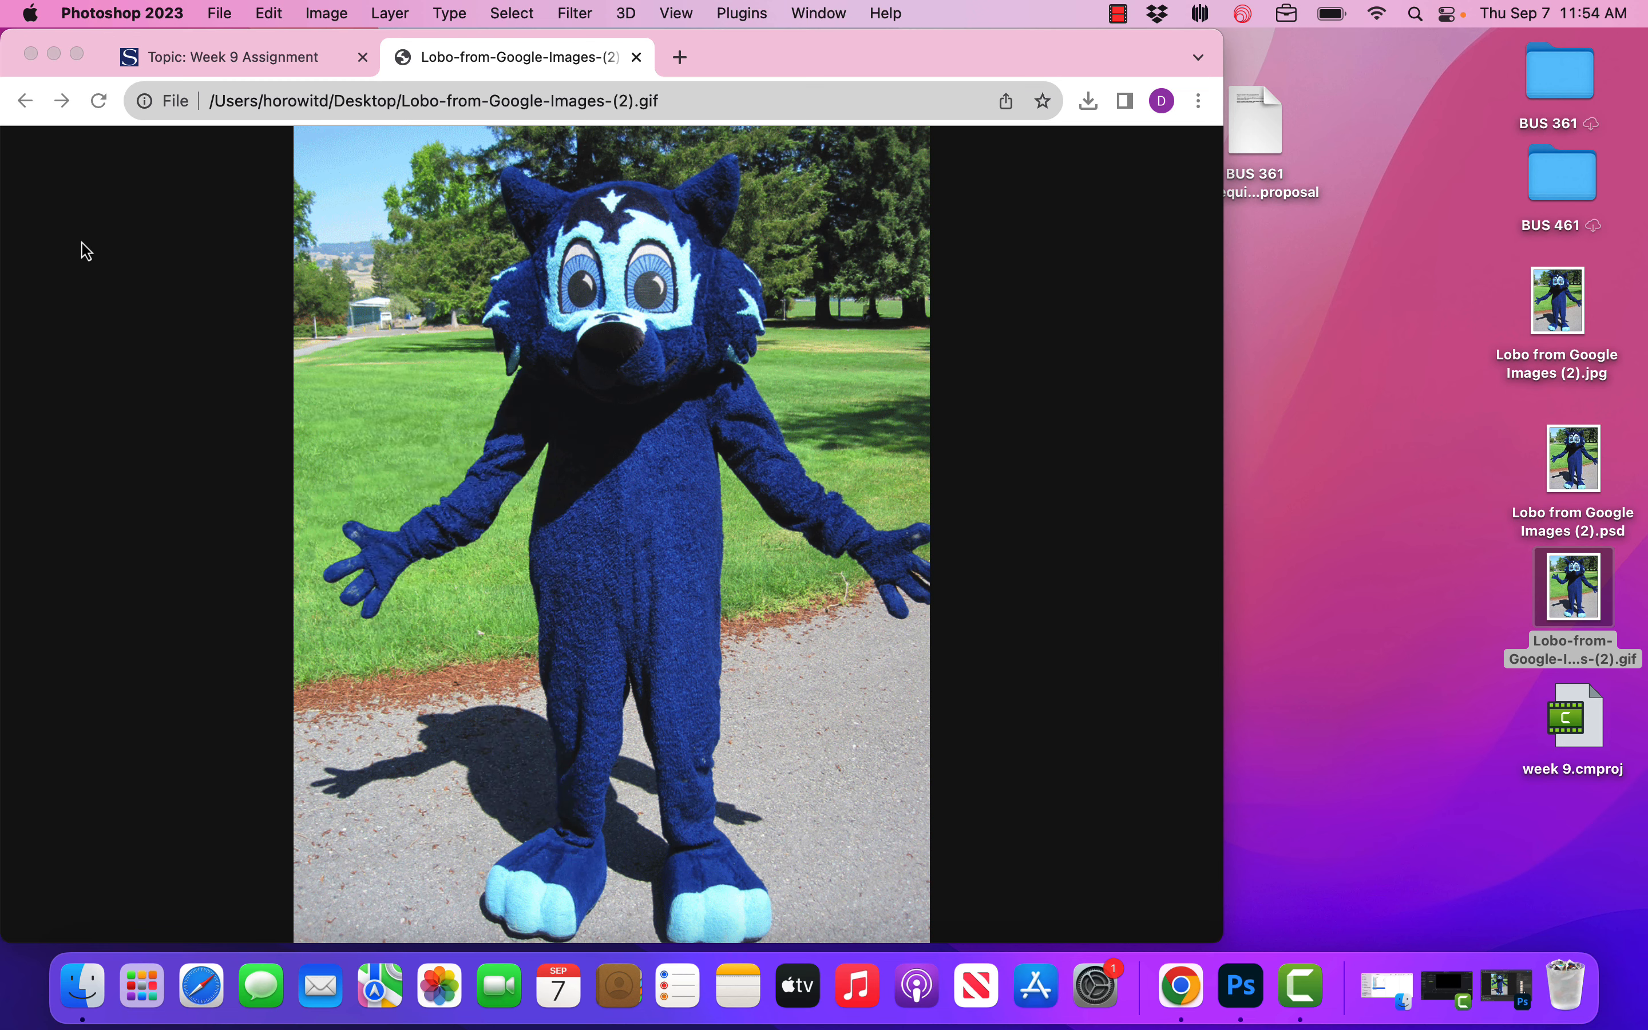
pyautogui.click(259, 62)
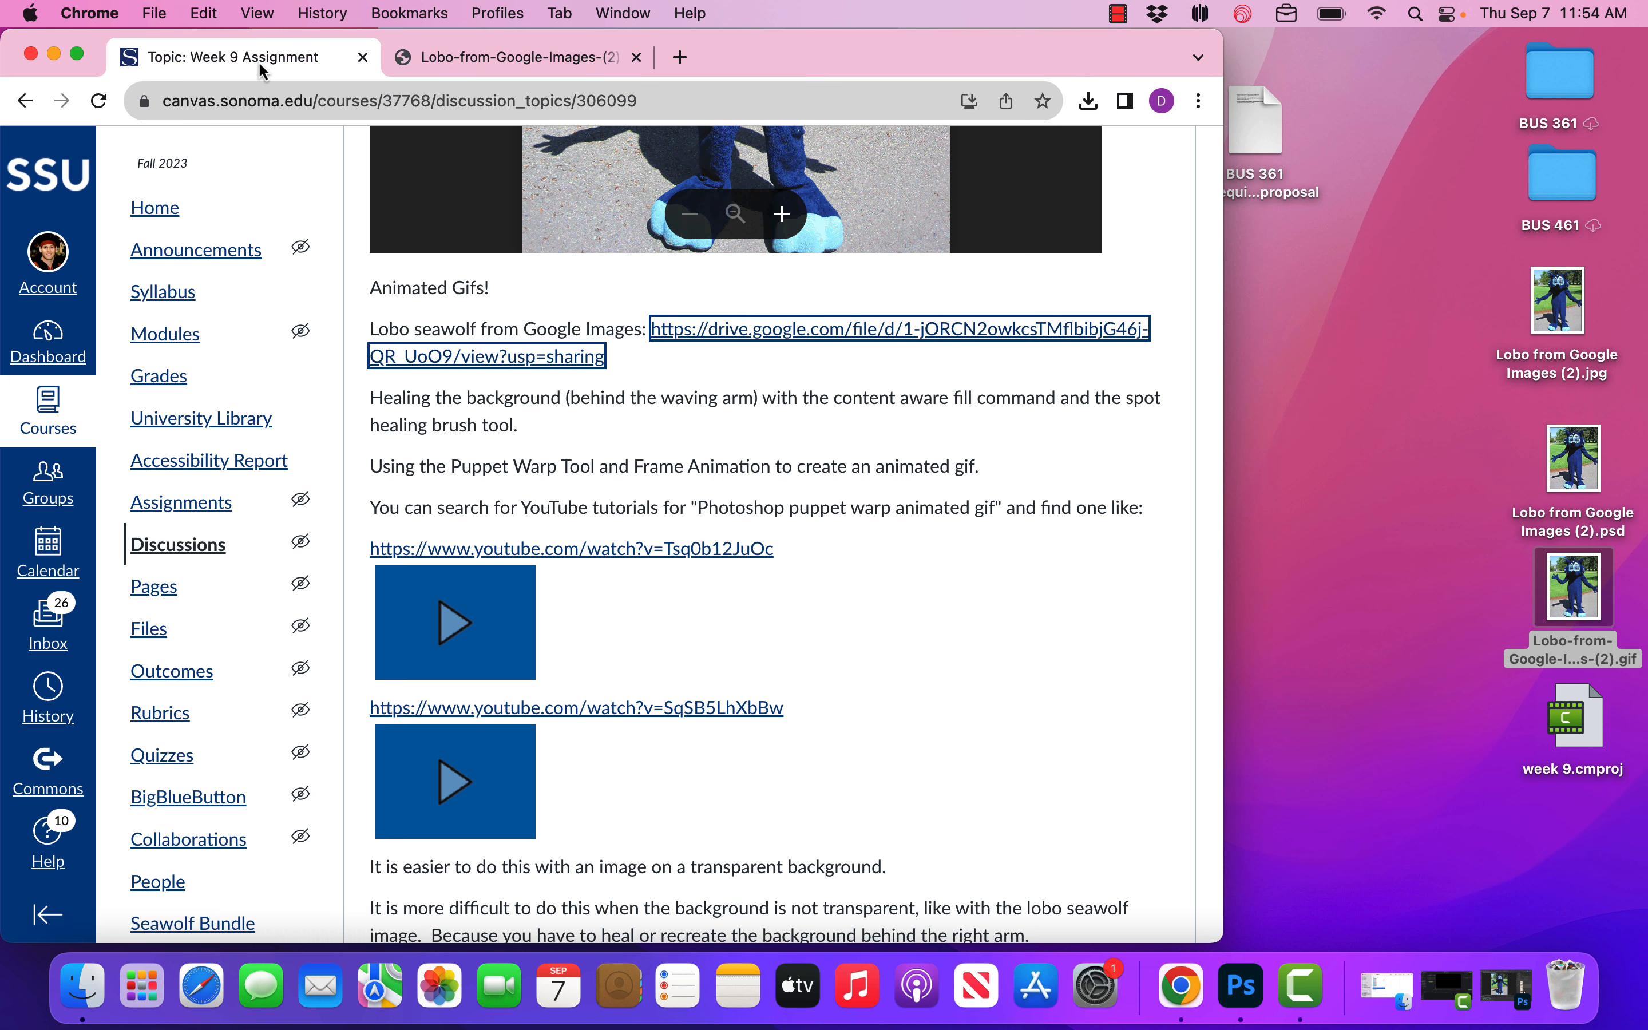
pyautogui.click(1056, 341)
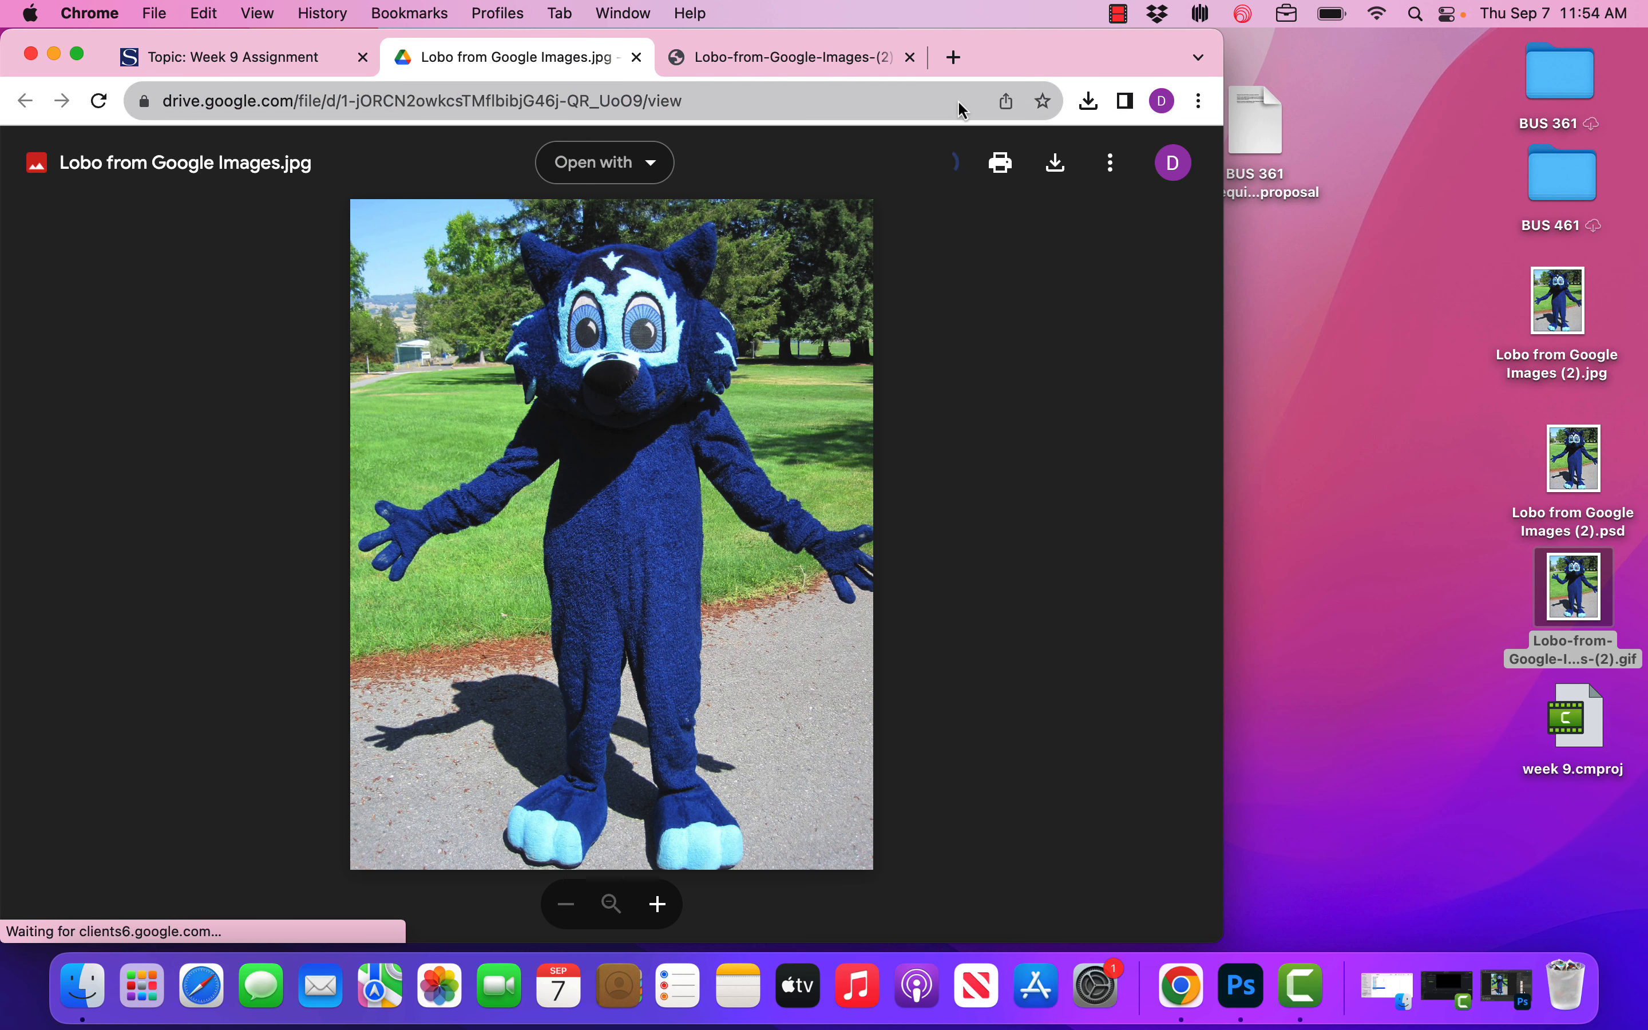
# Download the Lobo image to the desktop, keeping both files, and open the new copy in Photoshop
pyautogui.click(1056, 167)
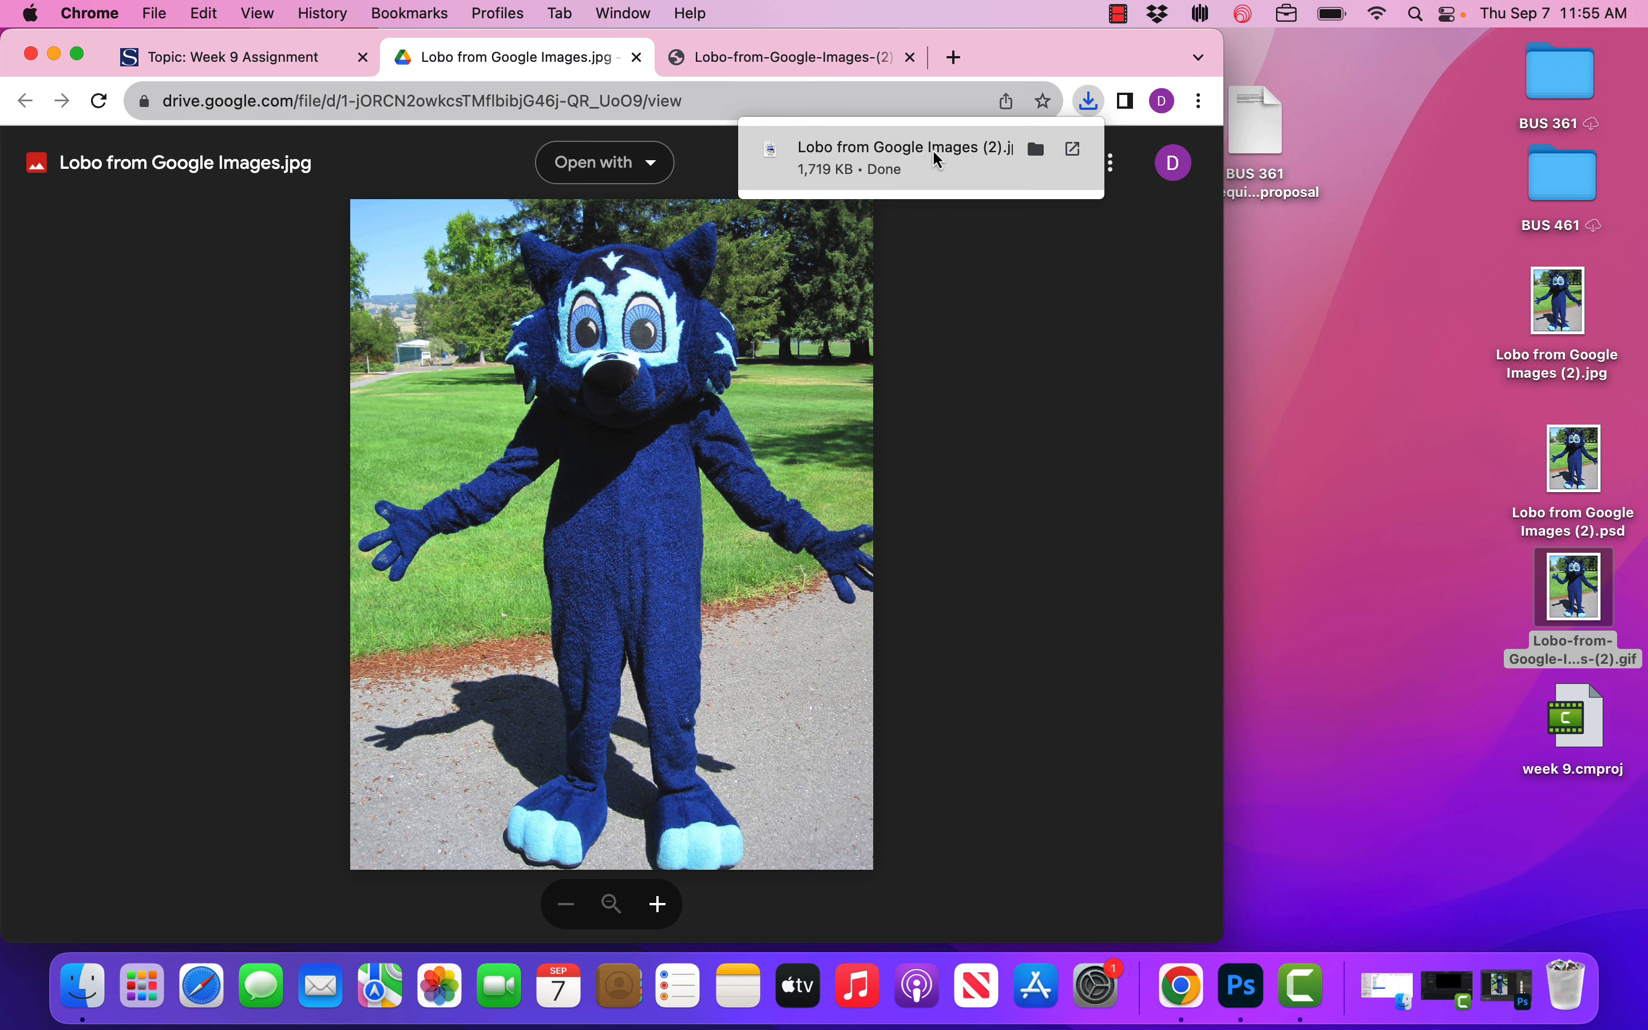
pyautogui.moveTo(932, 152); pyautogui.dragTo(1563, 837)
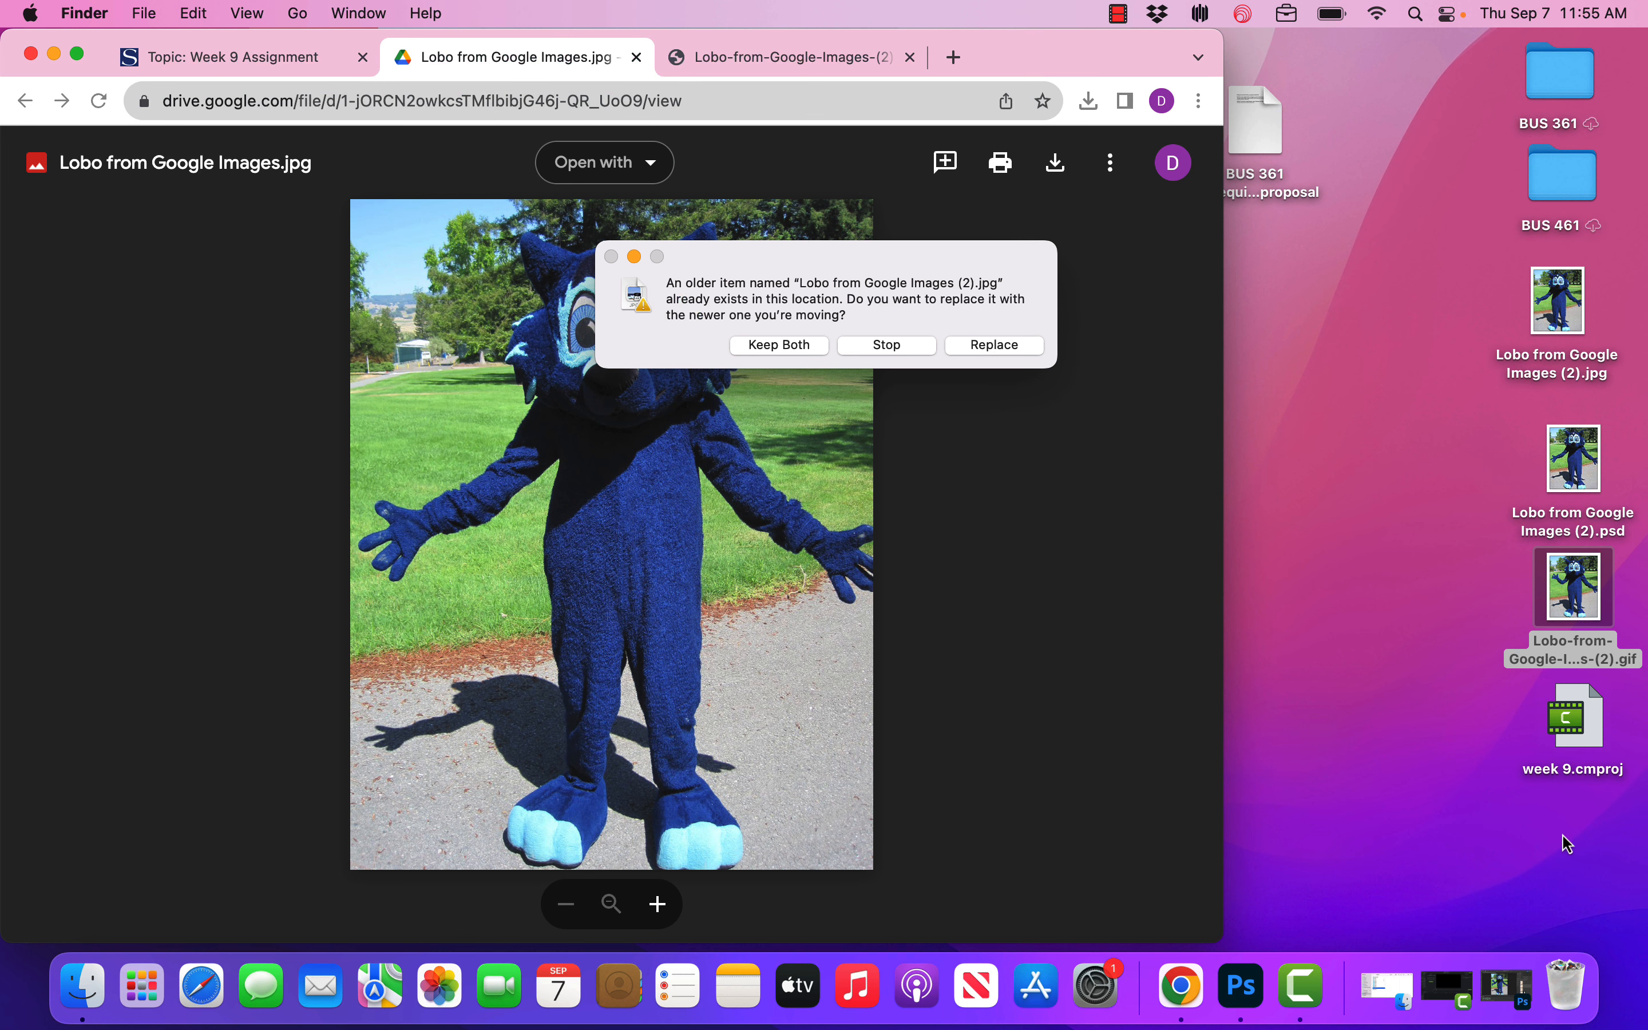
pyautogui.click(790, 346)
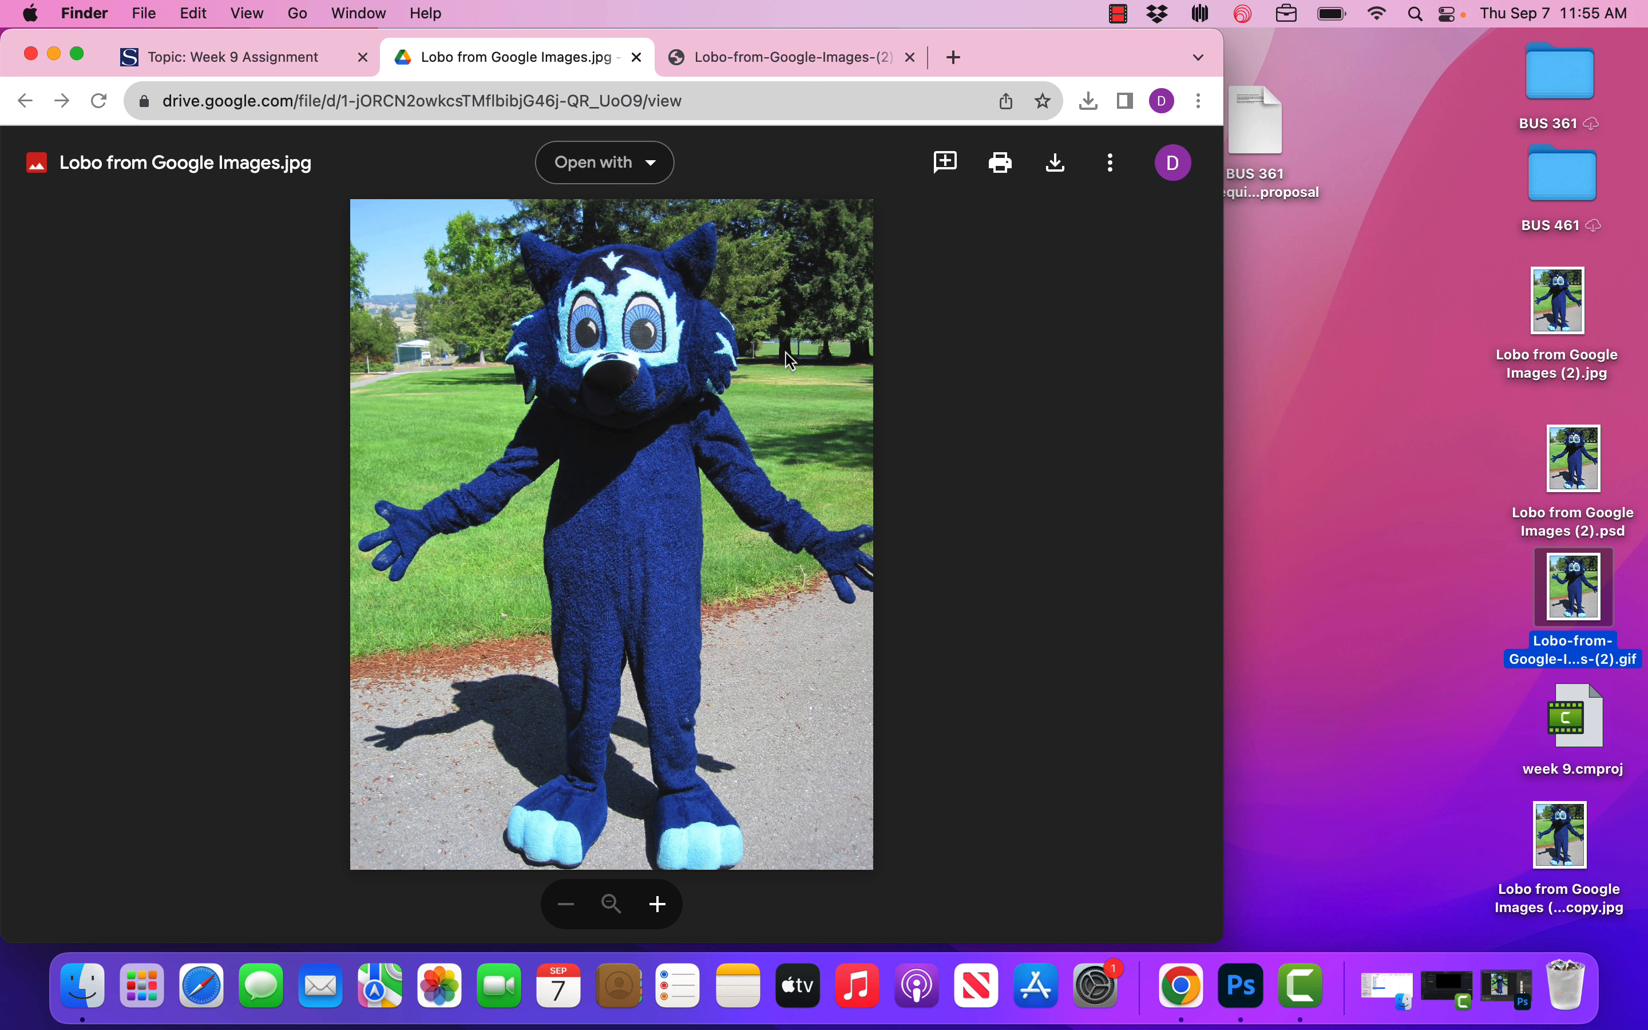
pyautogui.moveTo(1543, 834); pyautogui.dragTo(1234, 977)
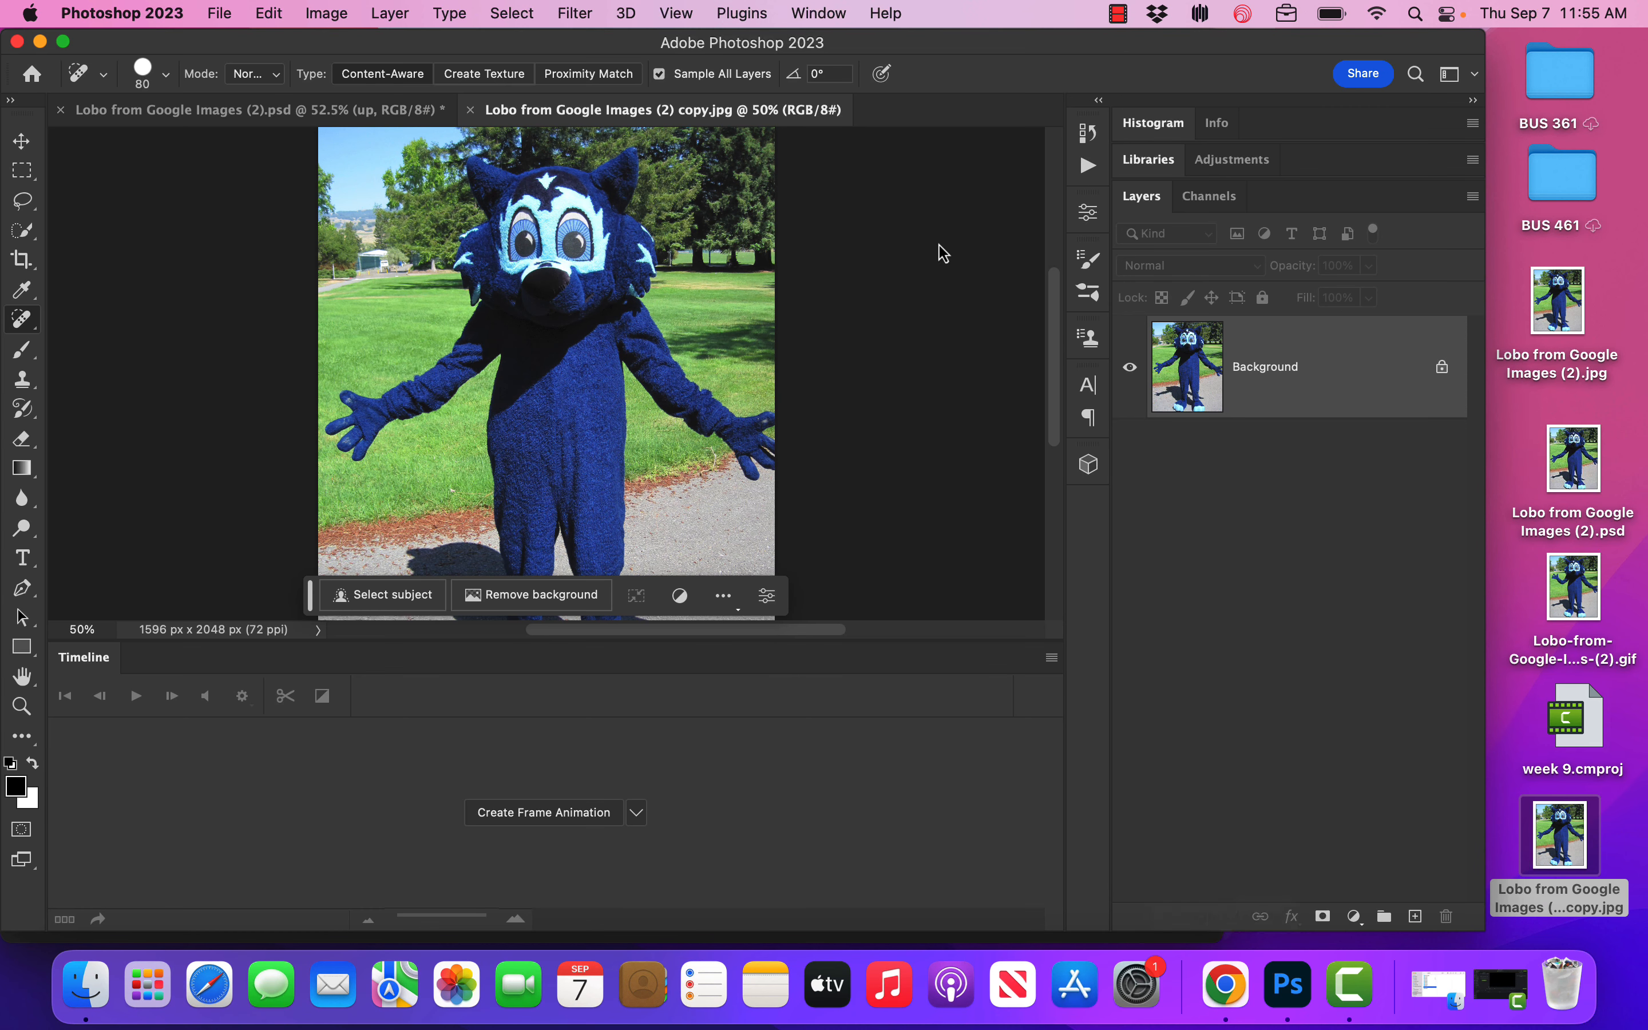
# Switch to the Essentials (Default) workspace and reset it to its original layout
pyautogui.click(807, 14)
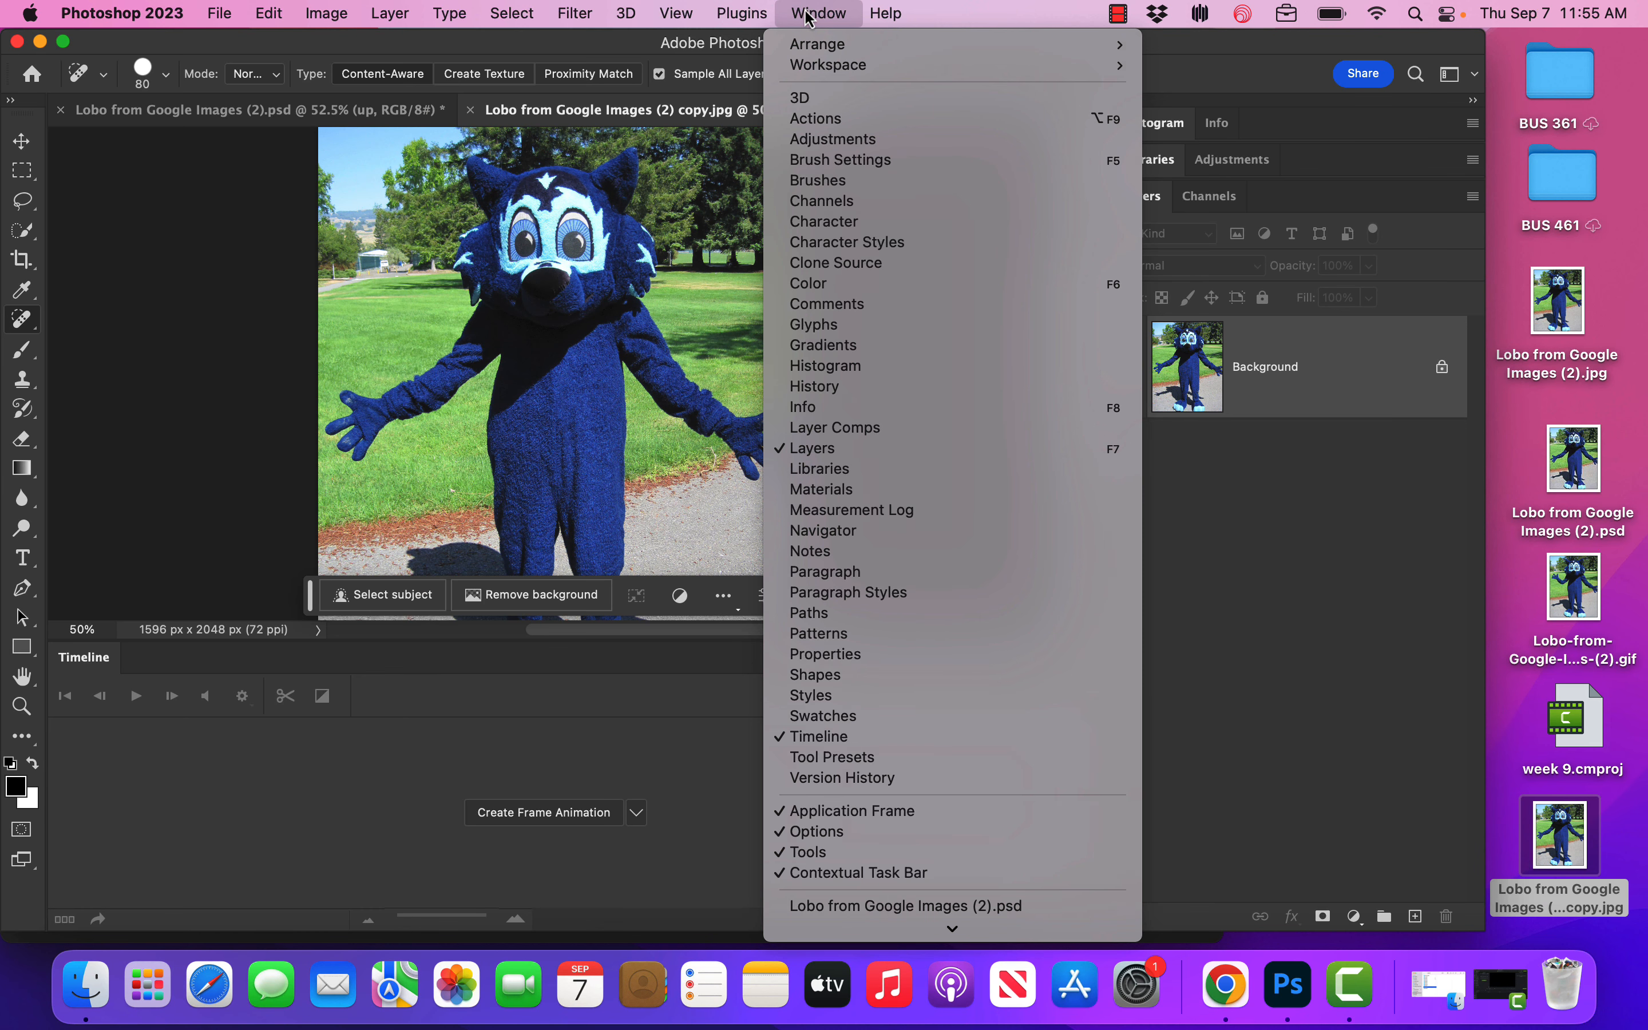
pyautogui.moveTo(1040, 68)
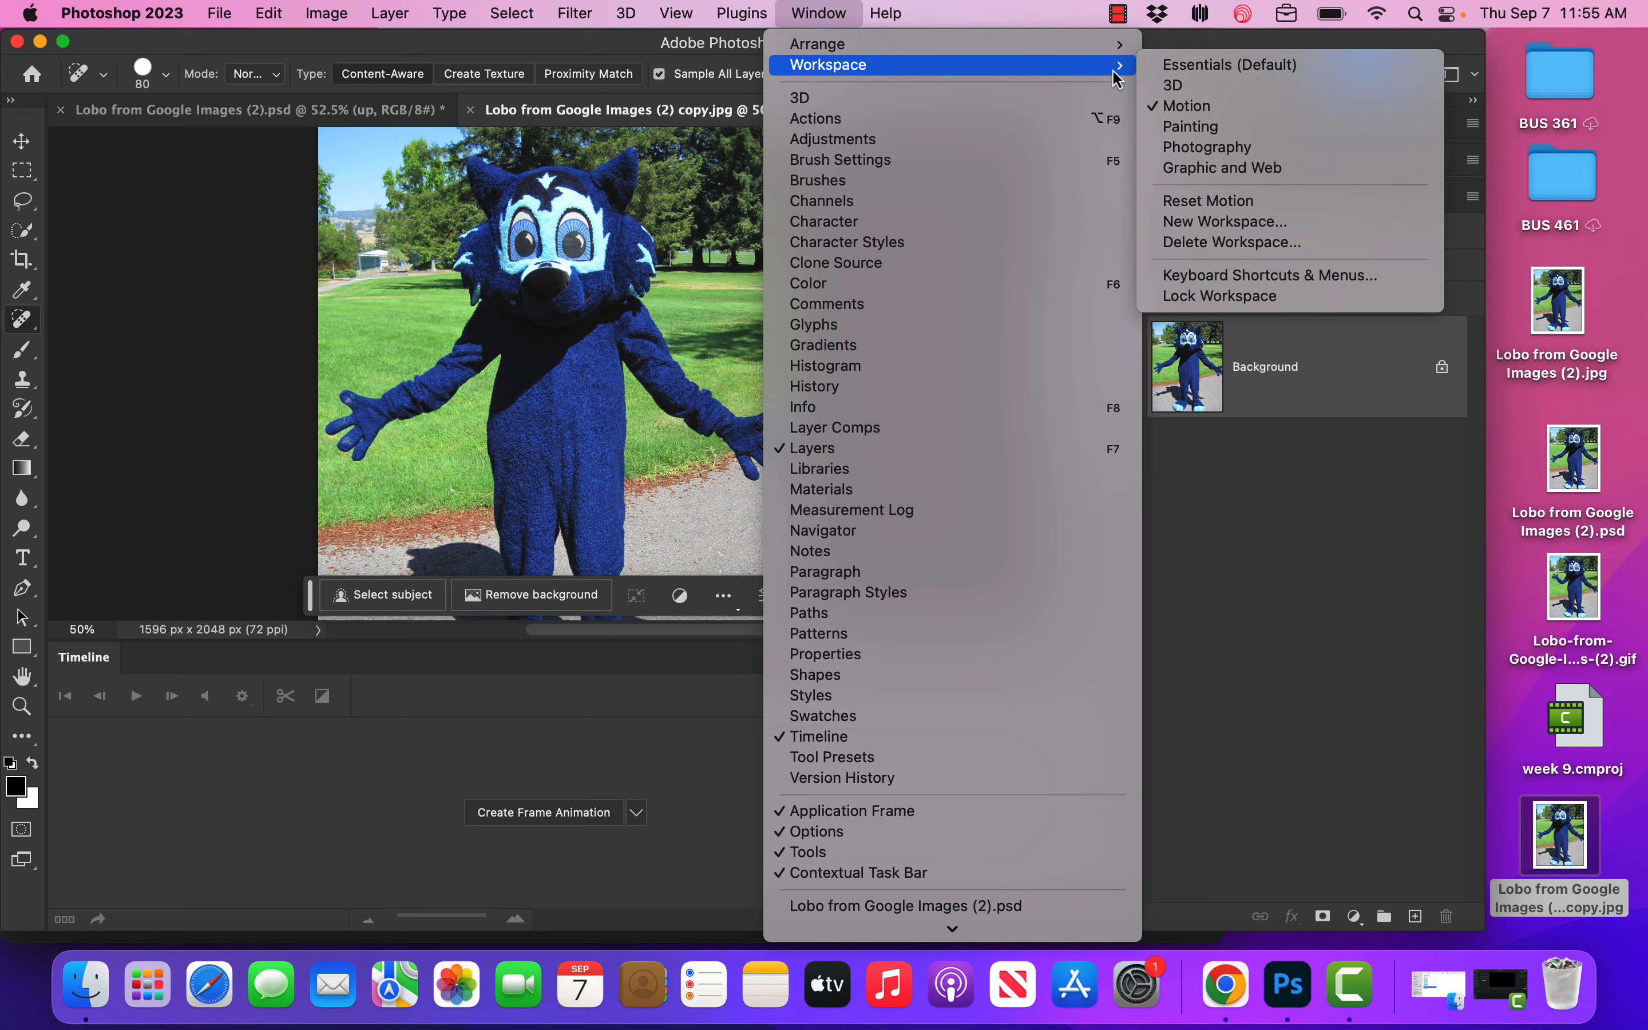
pyautogui.click(1189, 66)
pyautogui.click(811, 15)
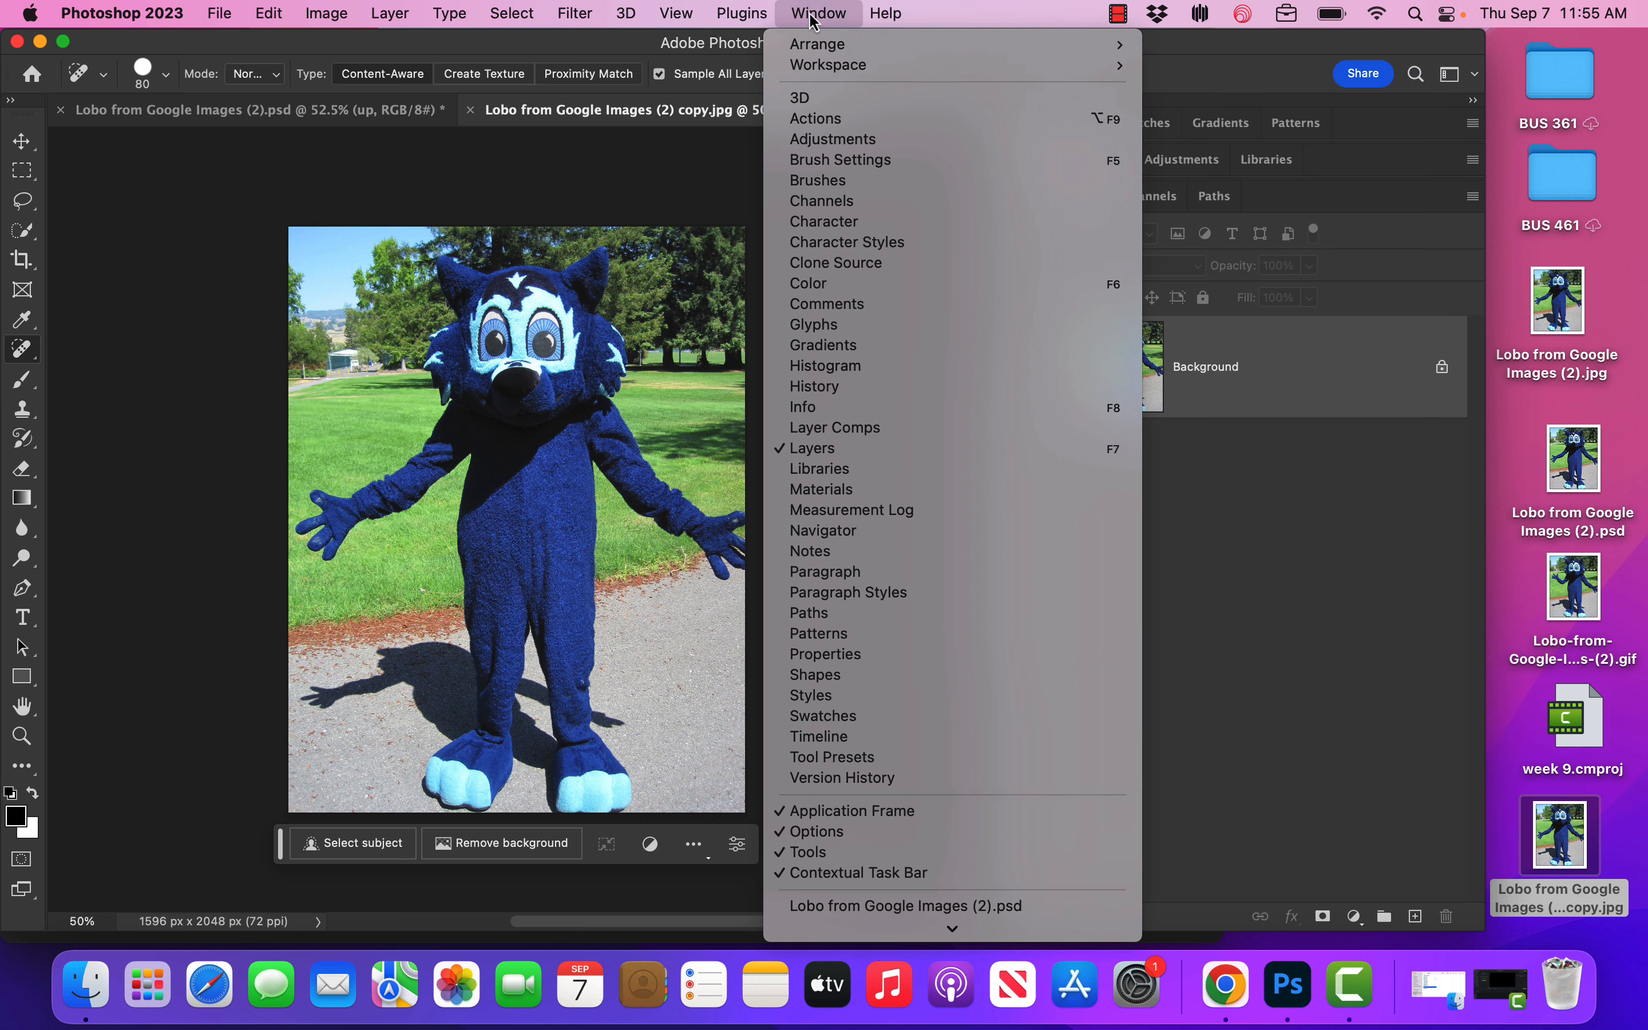
pyautogui.moveTo(911, 68)
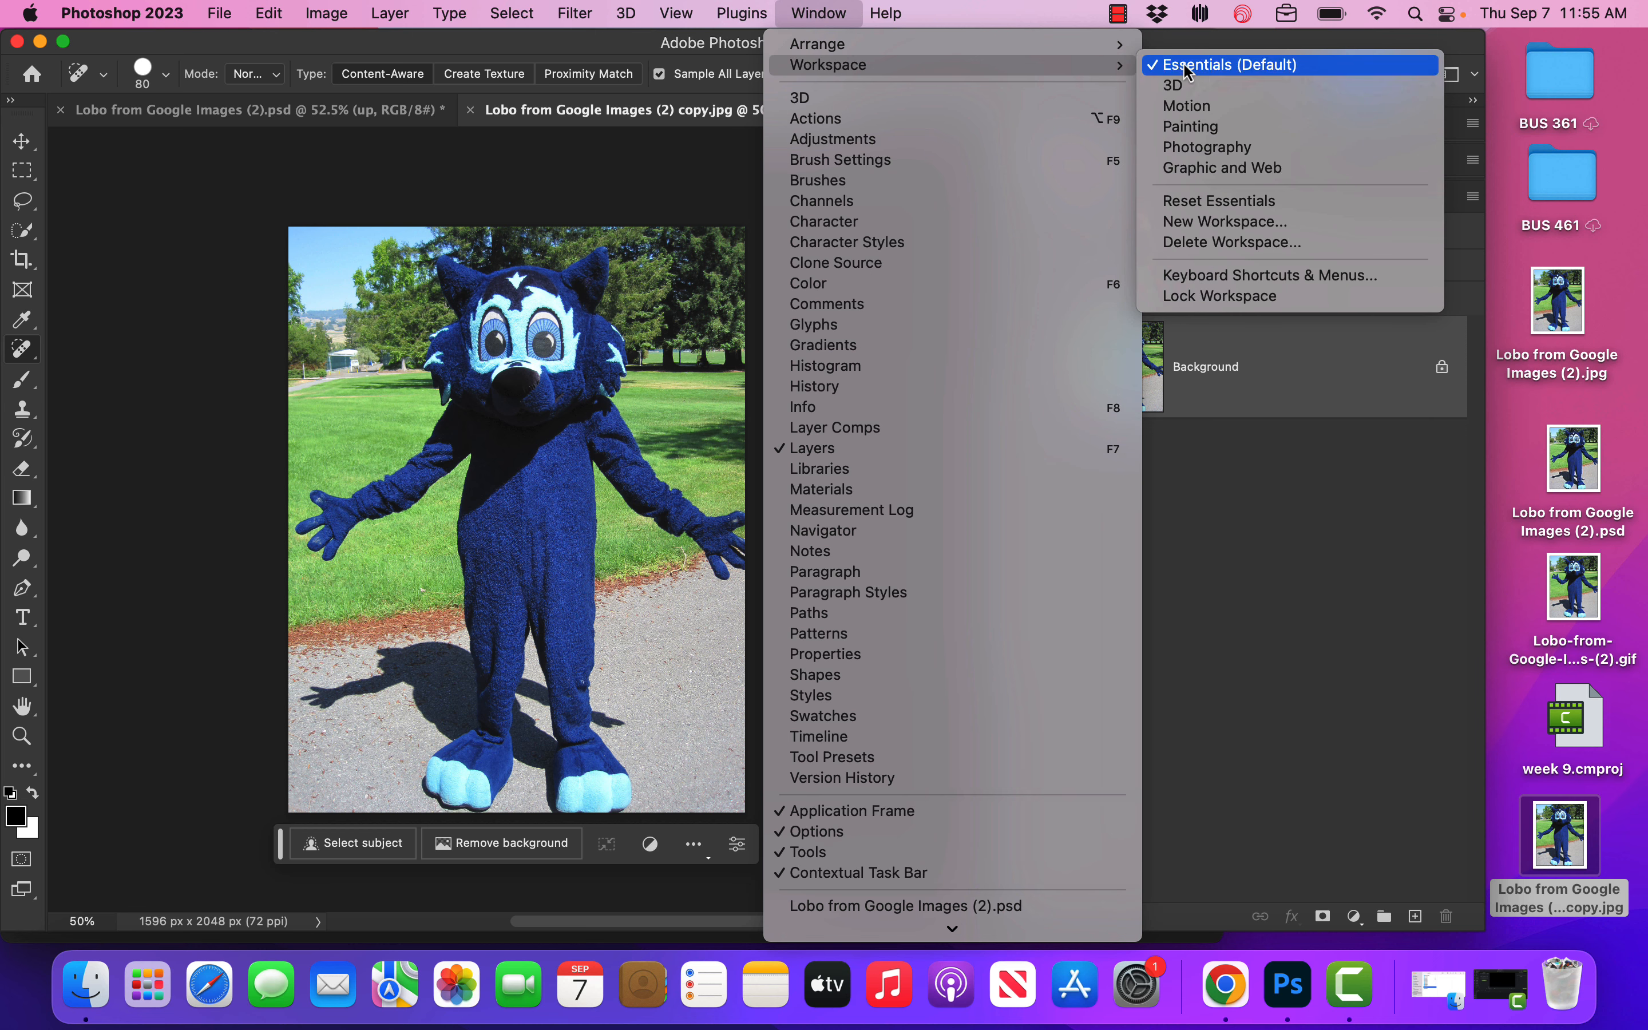
pyautogui.click(1207, 204)
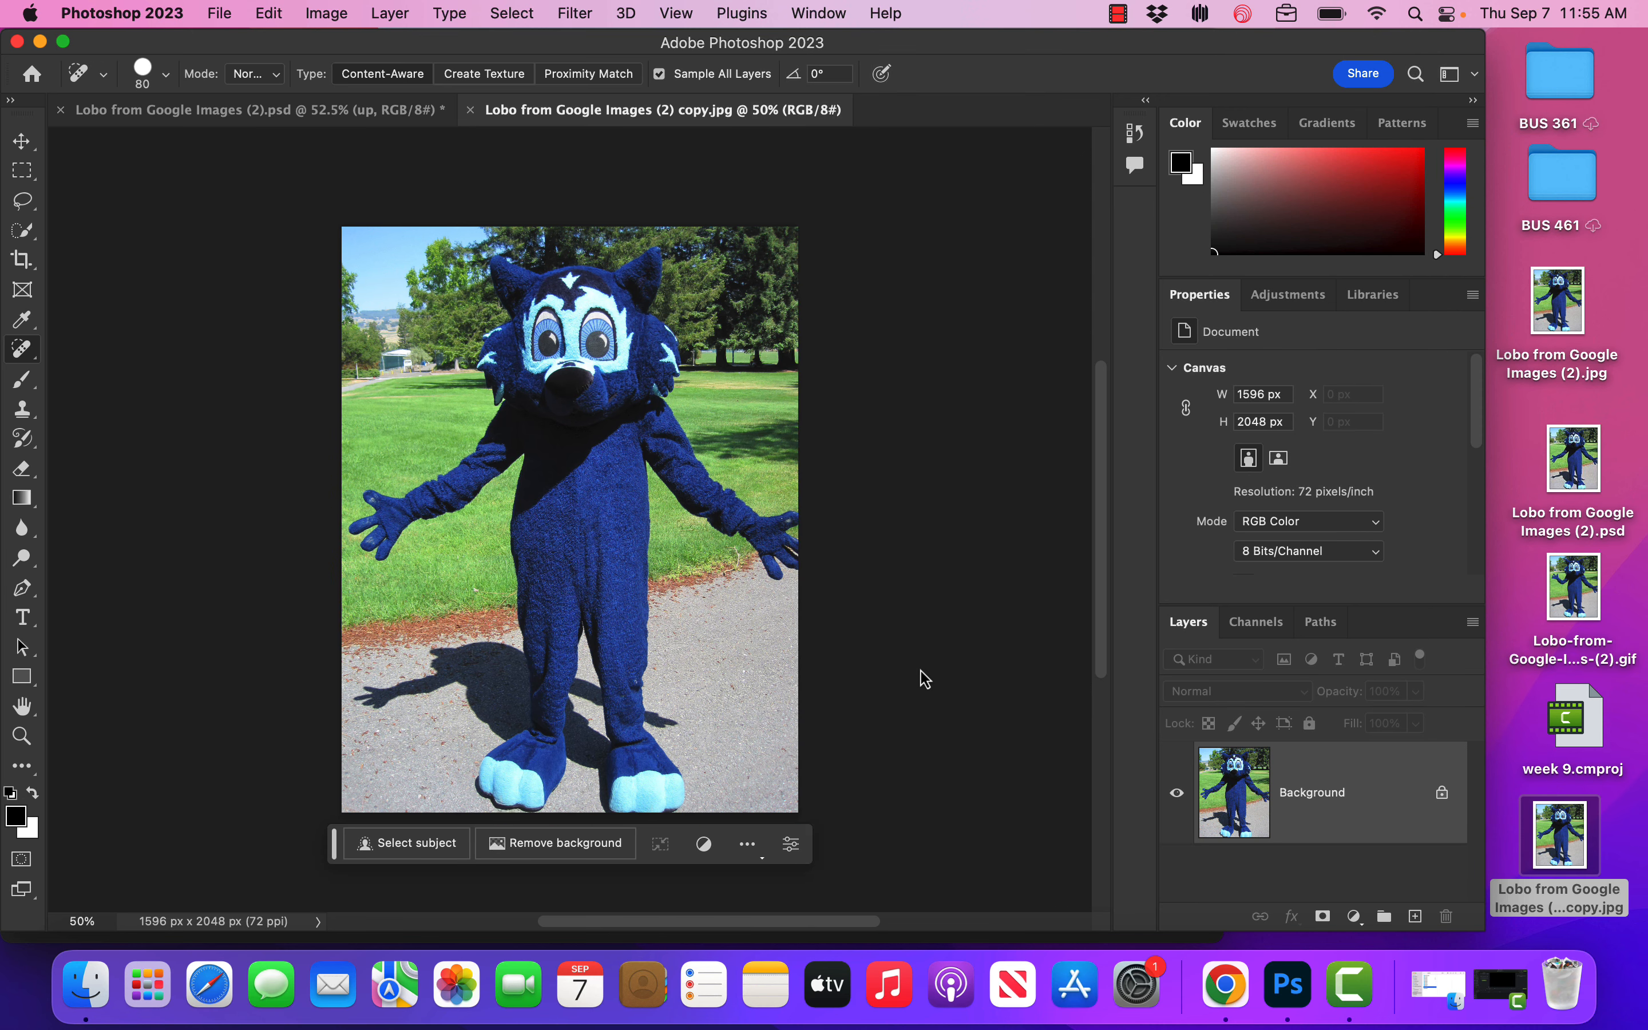
# Collapse the Color and Properties panels to make more room for the layers
pyautogui.scroll(2, 924, 678)
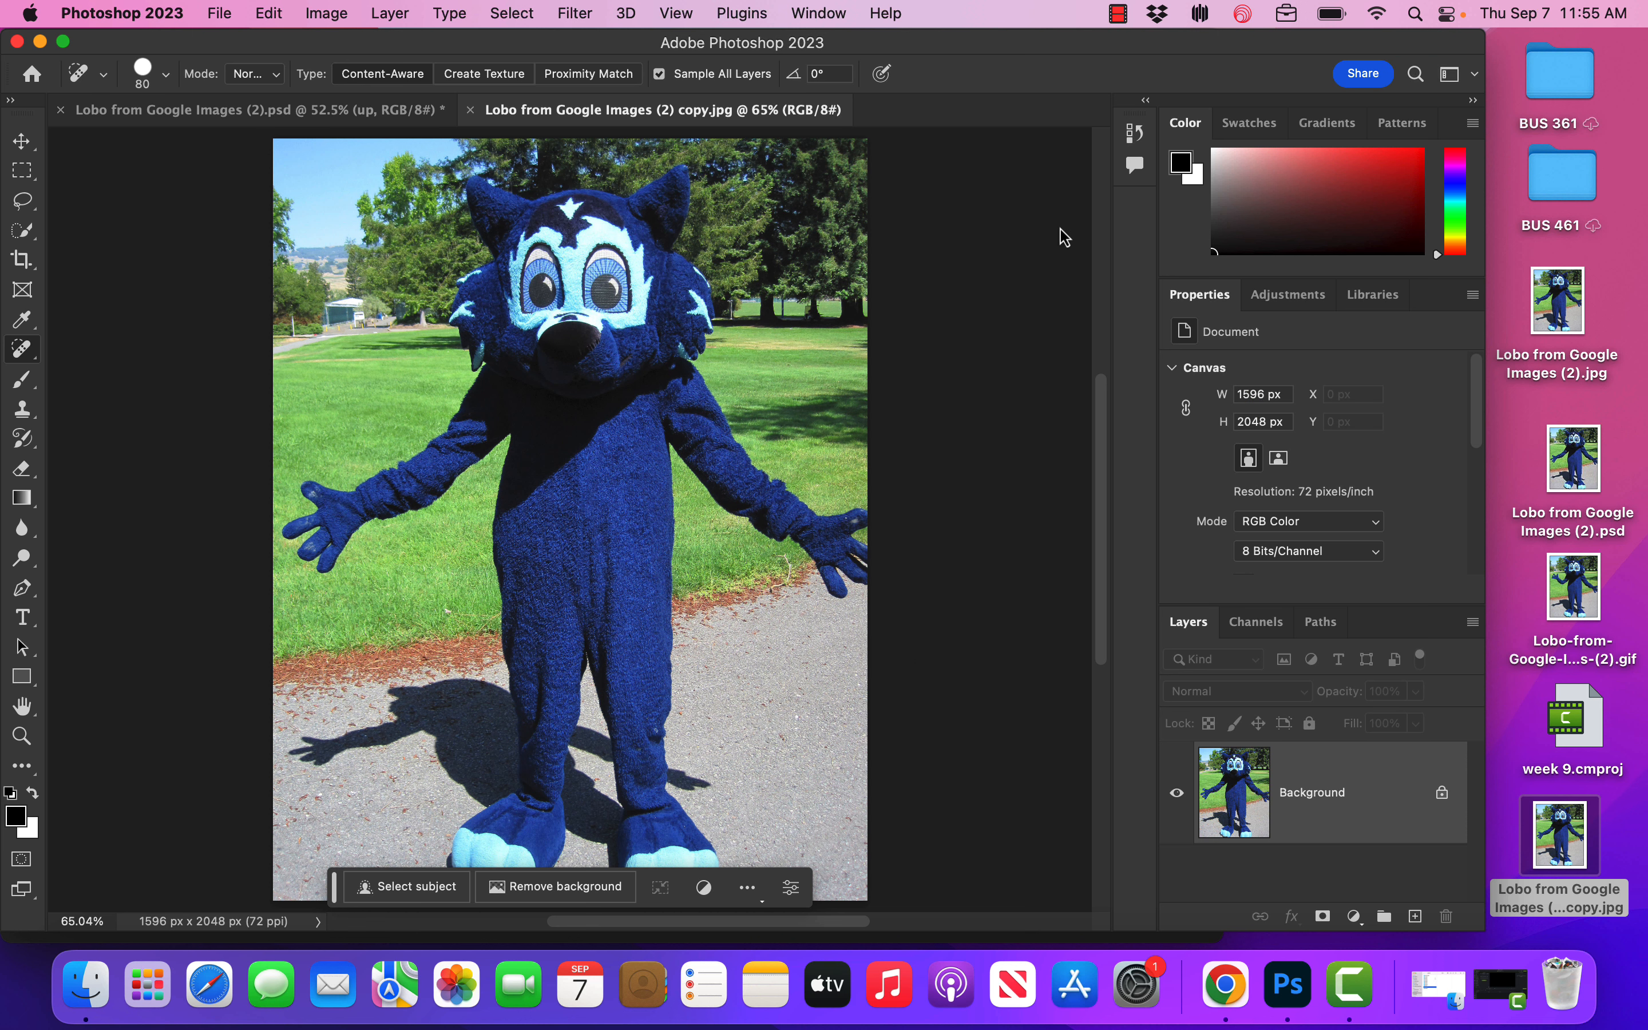
pyautogui.doubleClick(1192, 129)
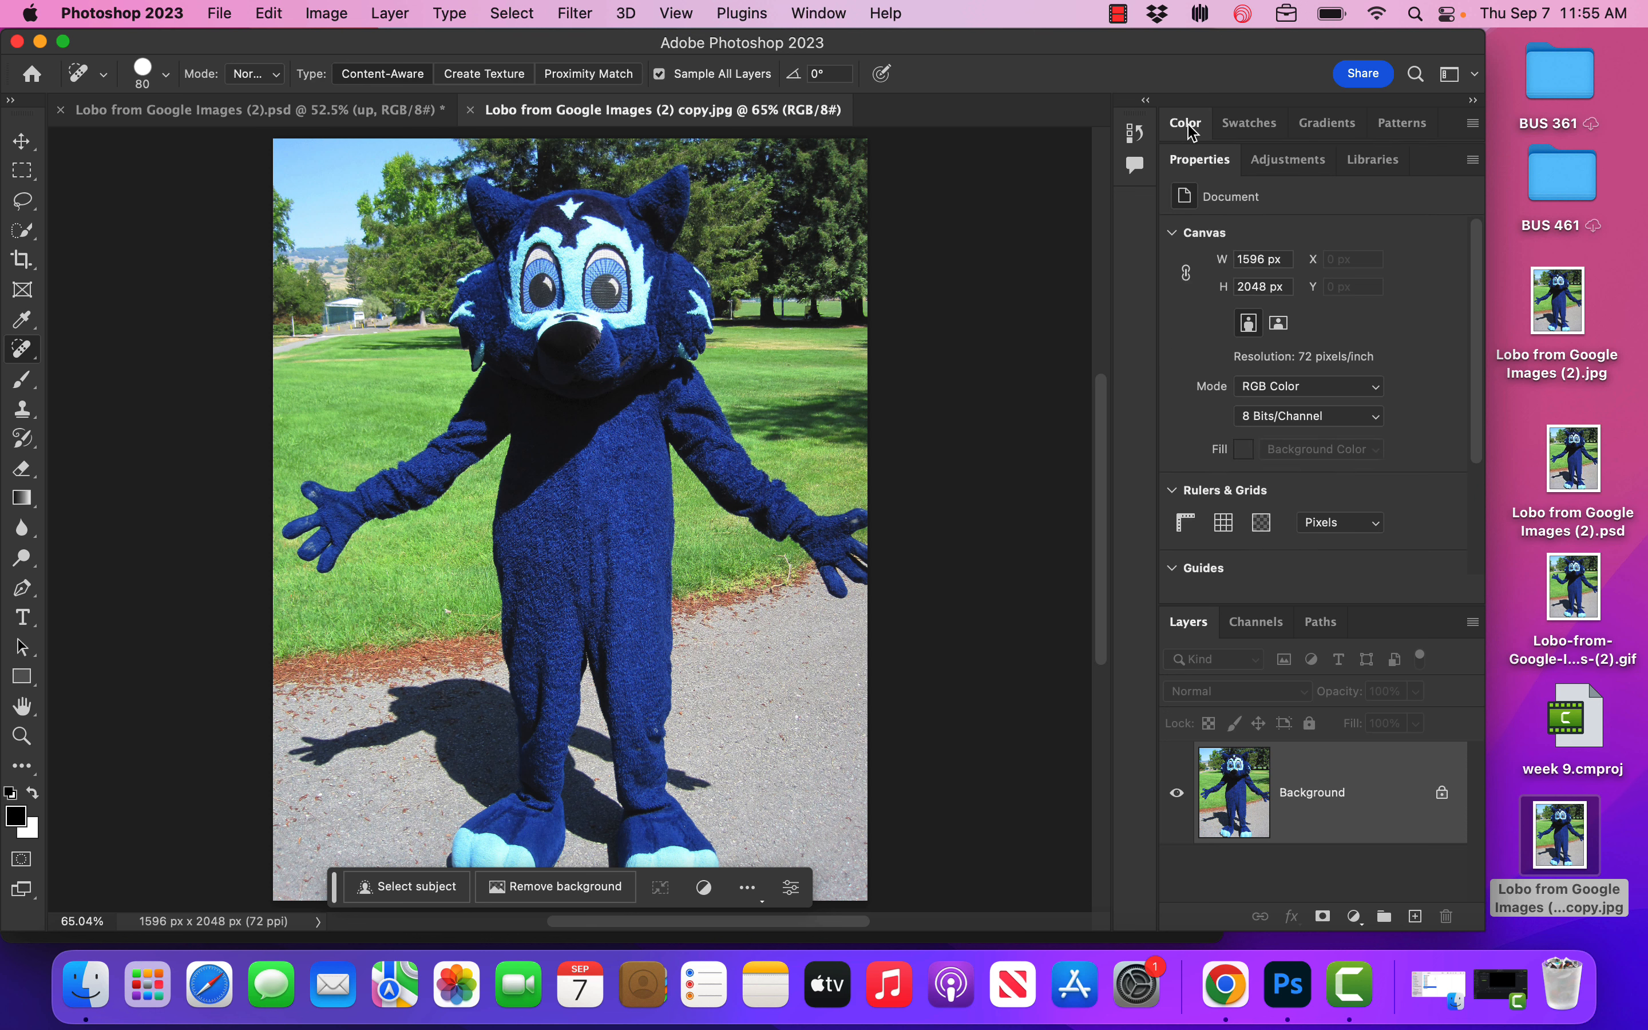
pyautogui.doubleClick(1193, 161)
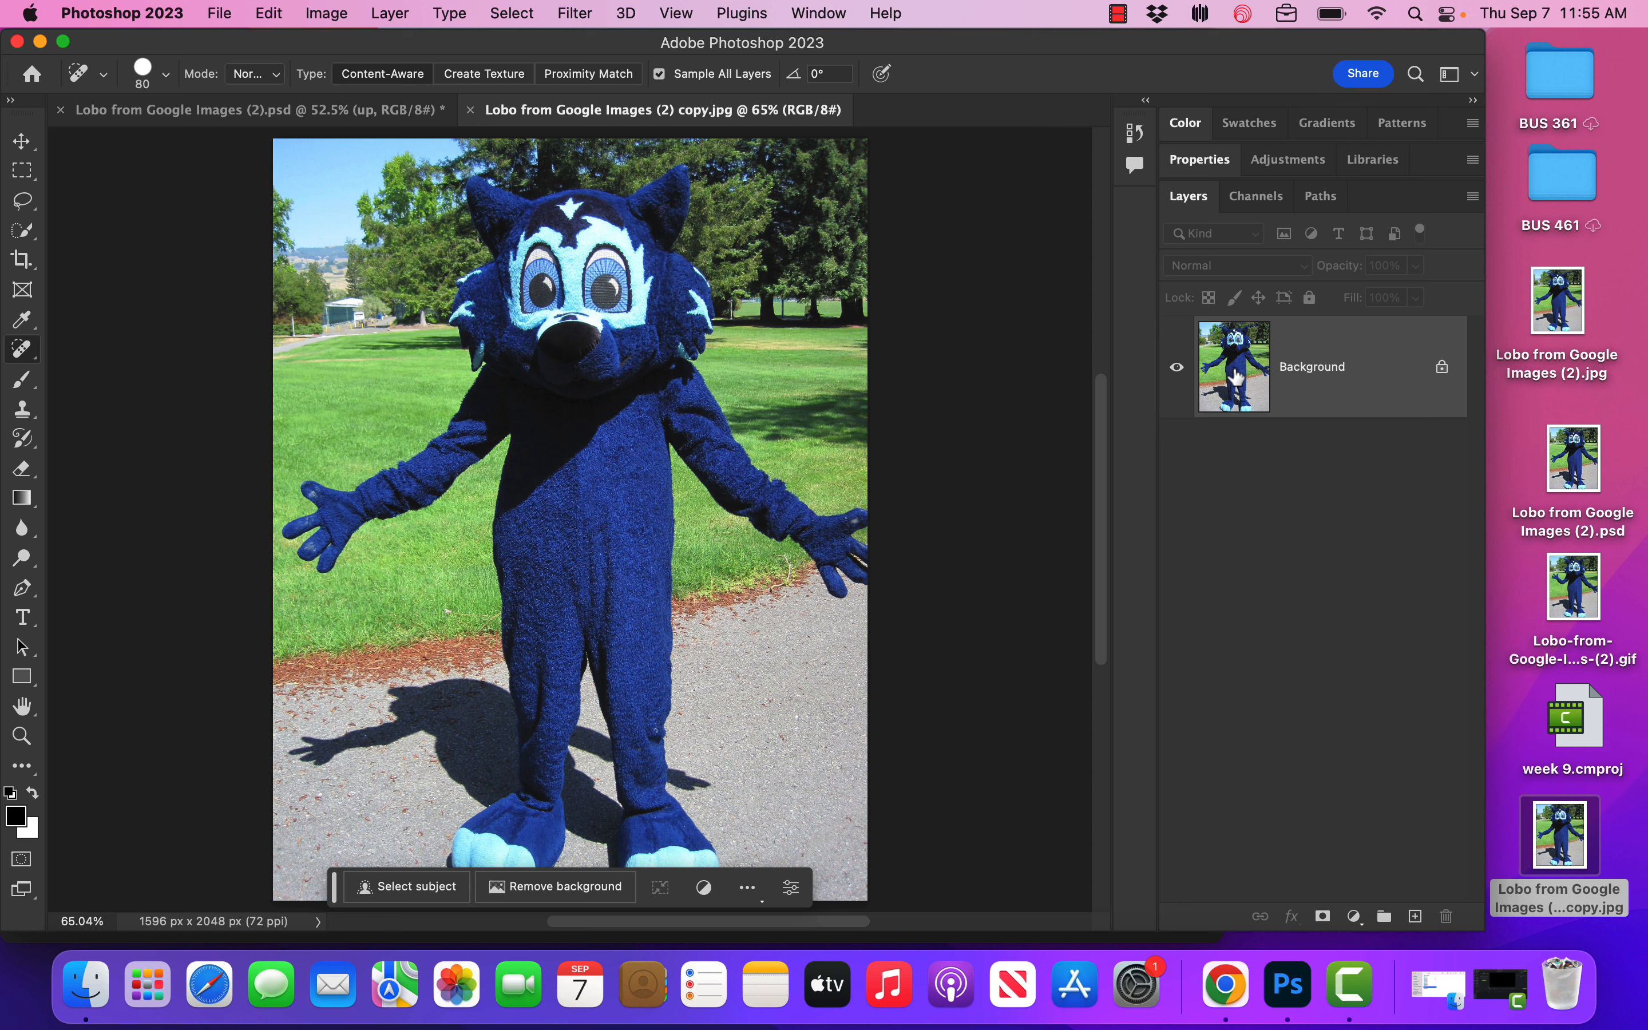
# Unlock the Background layer and remove the image background around the mascot
pyautogui.moveTo(1441, 366); pyautogui.dragTo(1446, 916)
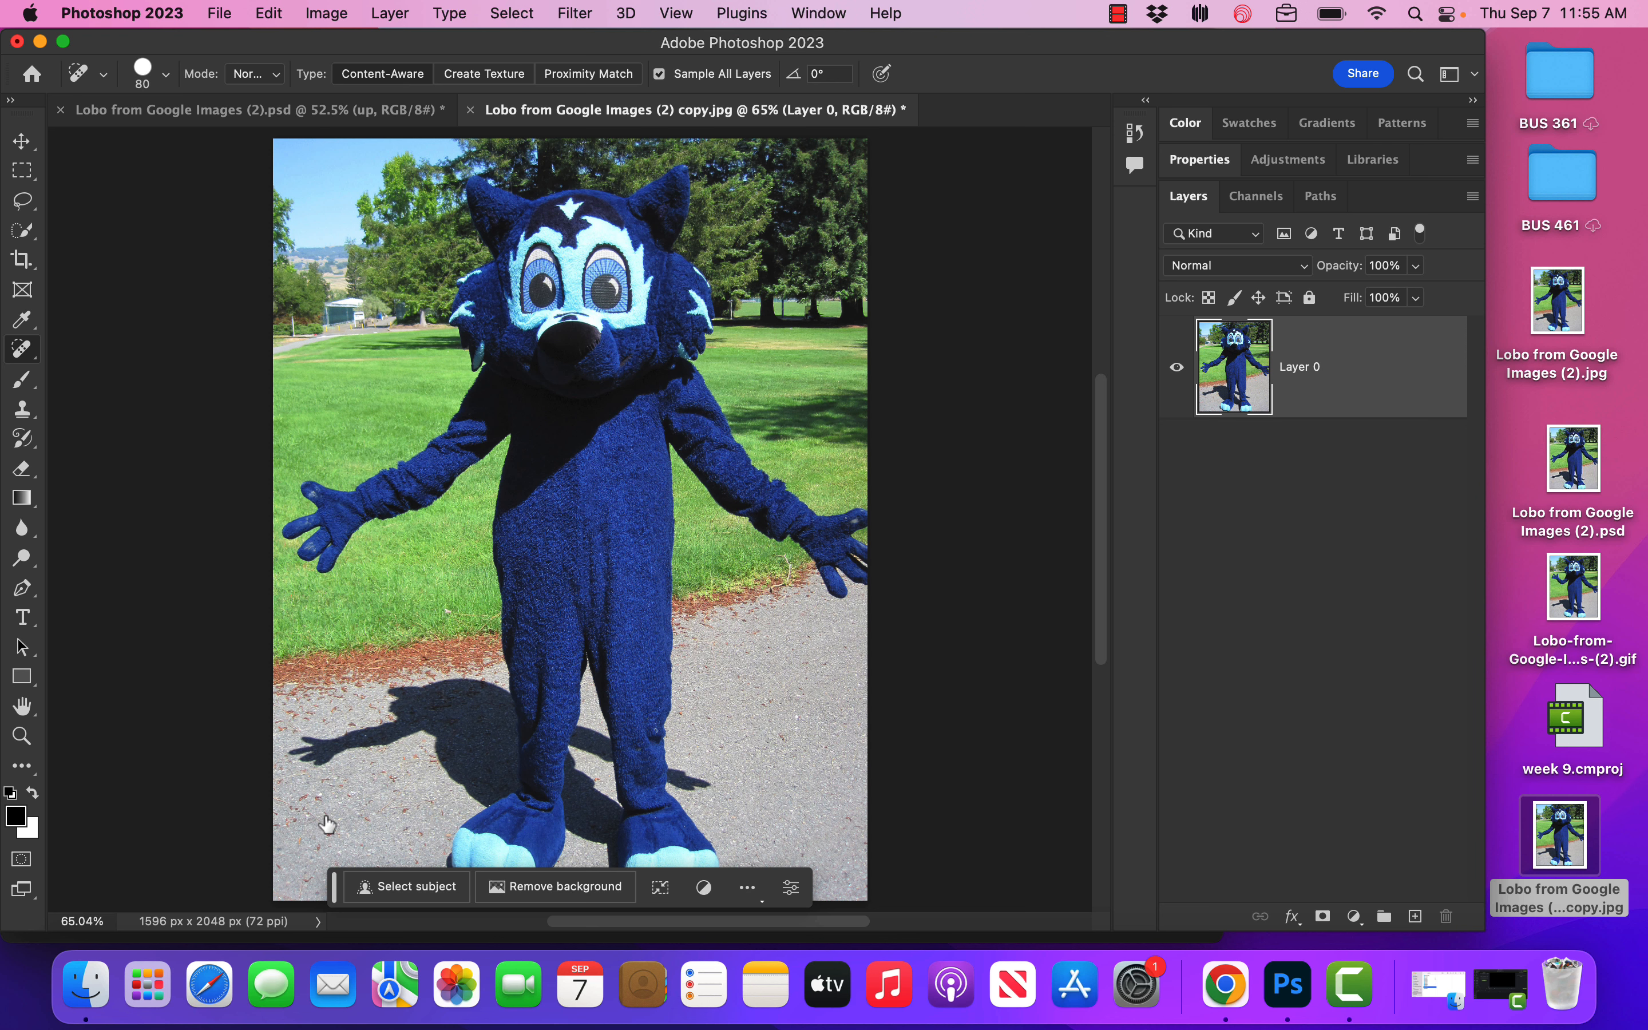
pyautogui.click(548, 887)
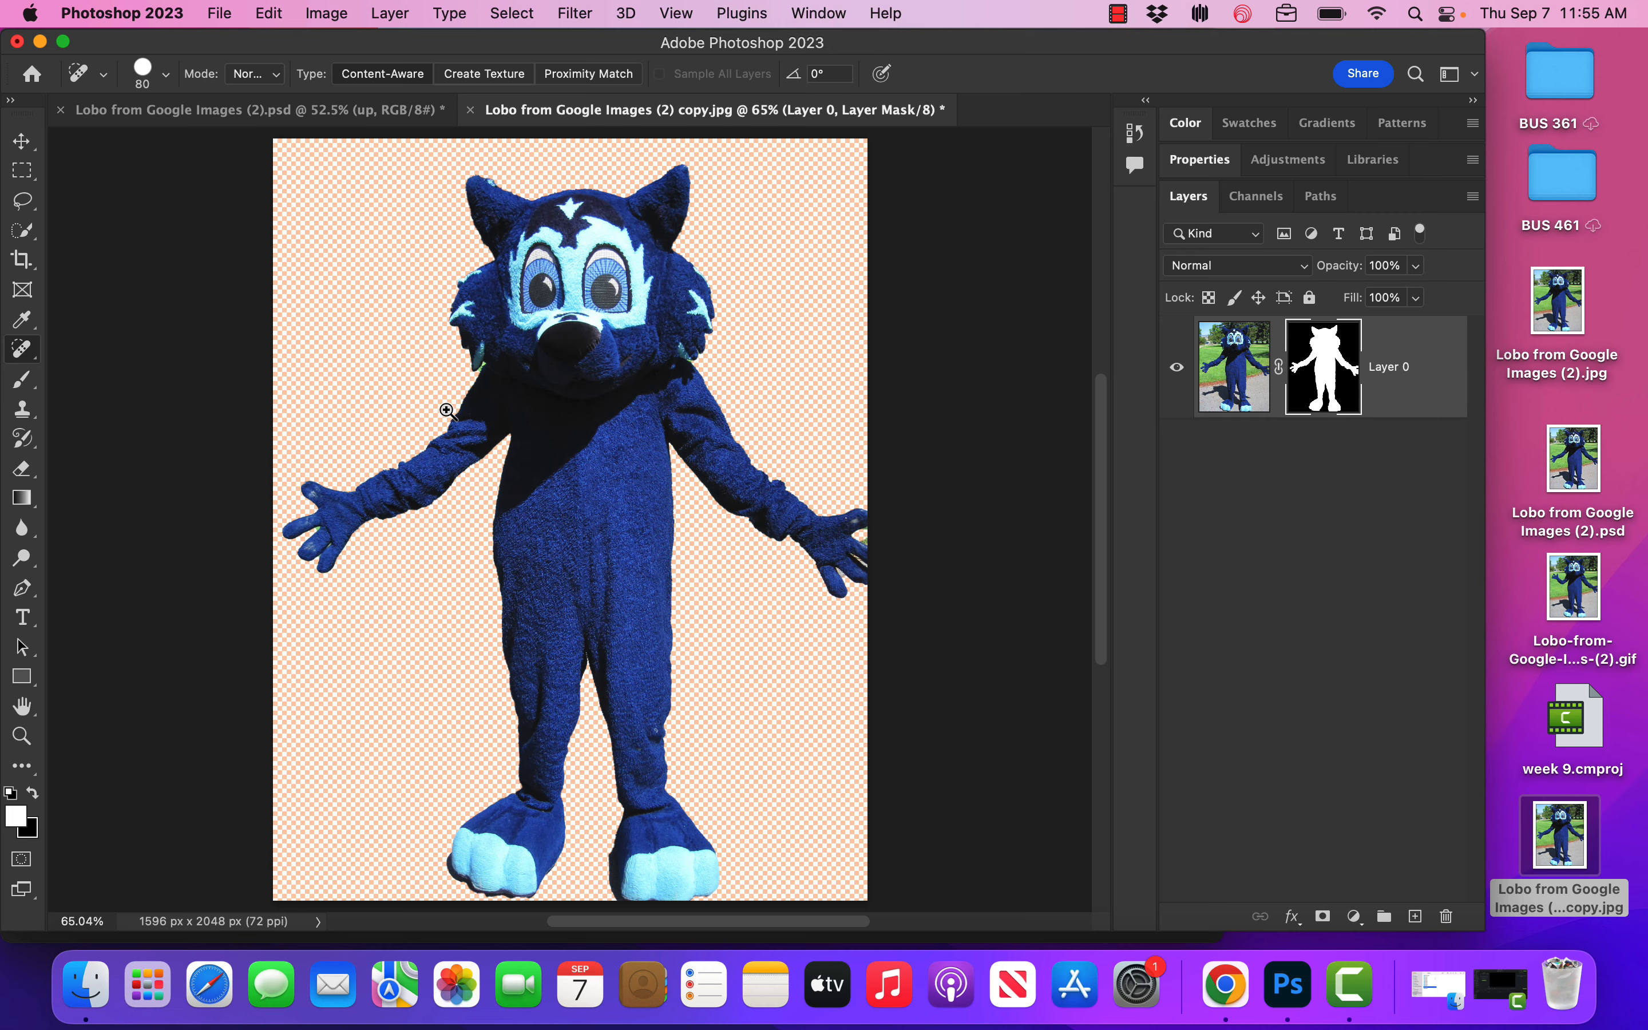
# Open Layer 0's mask in Select and Mask, with the mascot's waving arm and hand magnified to 200%
pyautogui.keyDown('super'); pyautogui.click(440, 442); pyautogui.keyUp('super')
pyautogui.keyDown('super'); pyautogui.click(440, 442); pyautogui.keyUp('super')
pyautogui.keyDown('super'); pyautogui.click(440, 442); pyautogui.keyUp('super')
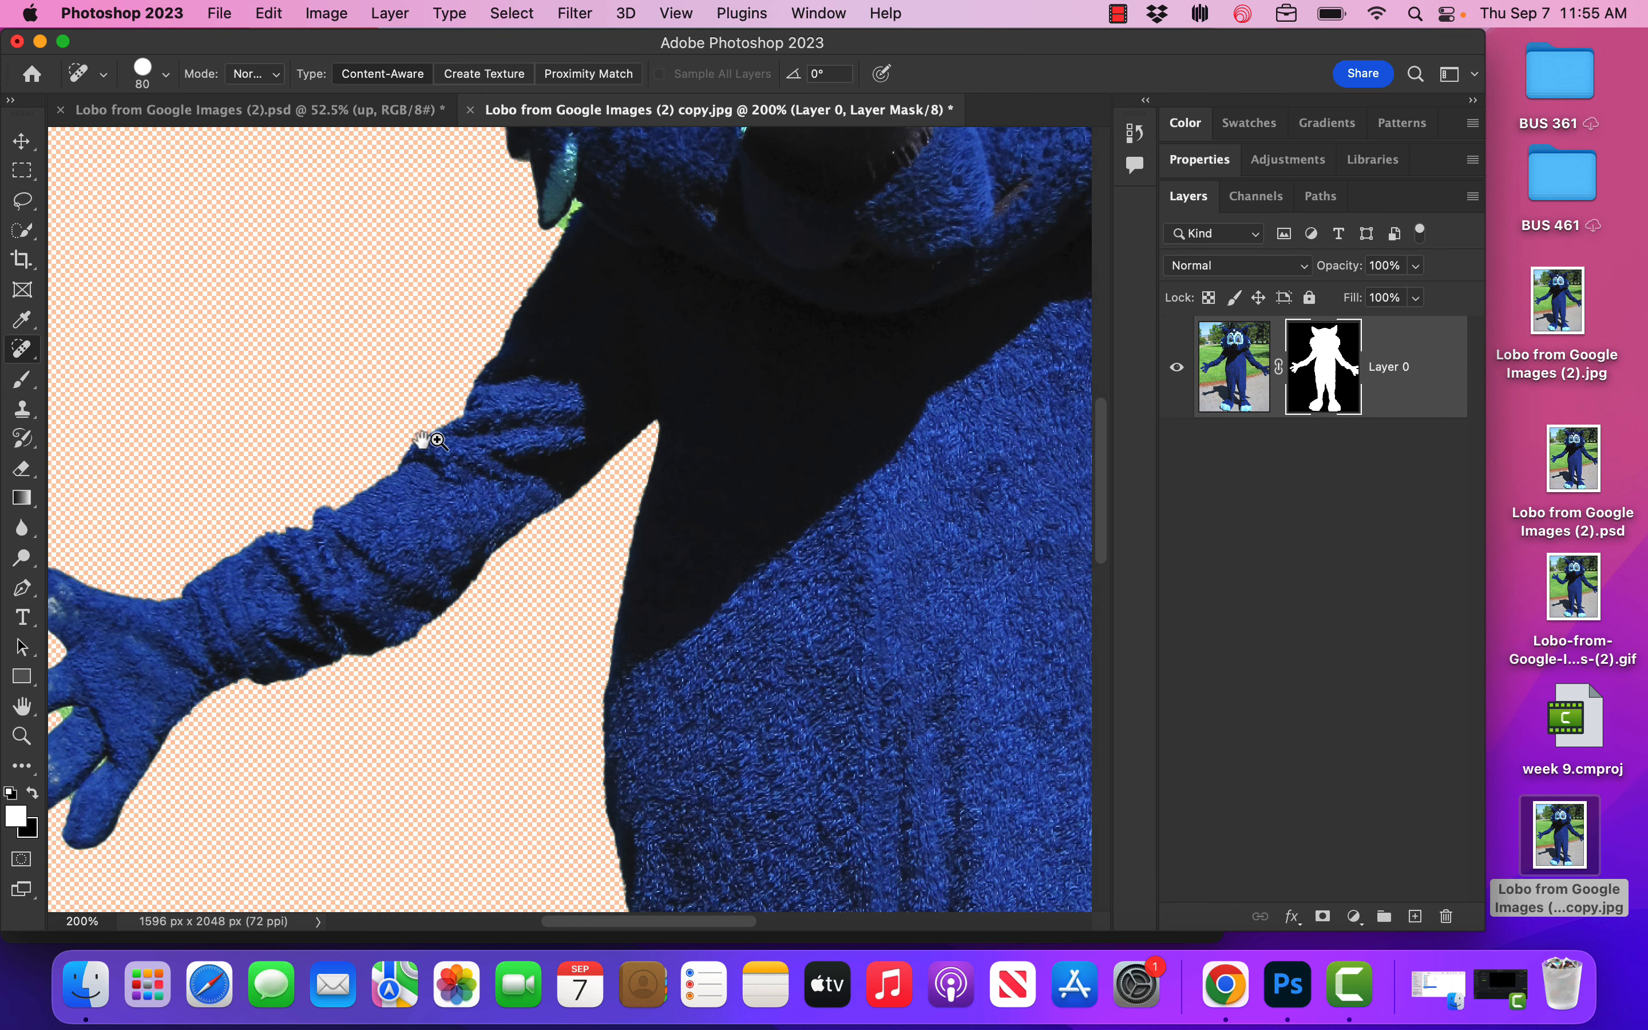
pyautogui.moveTo(334, 470); pyautogui.dragTo(440, 448)
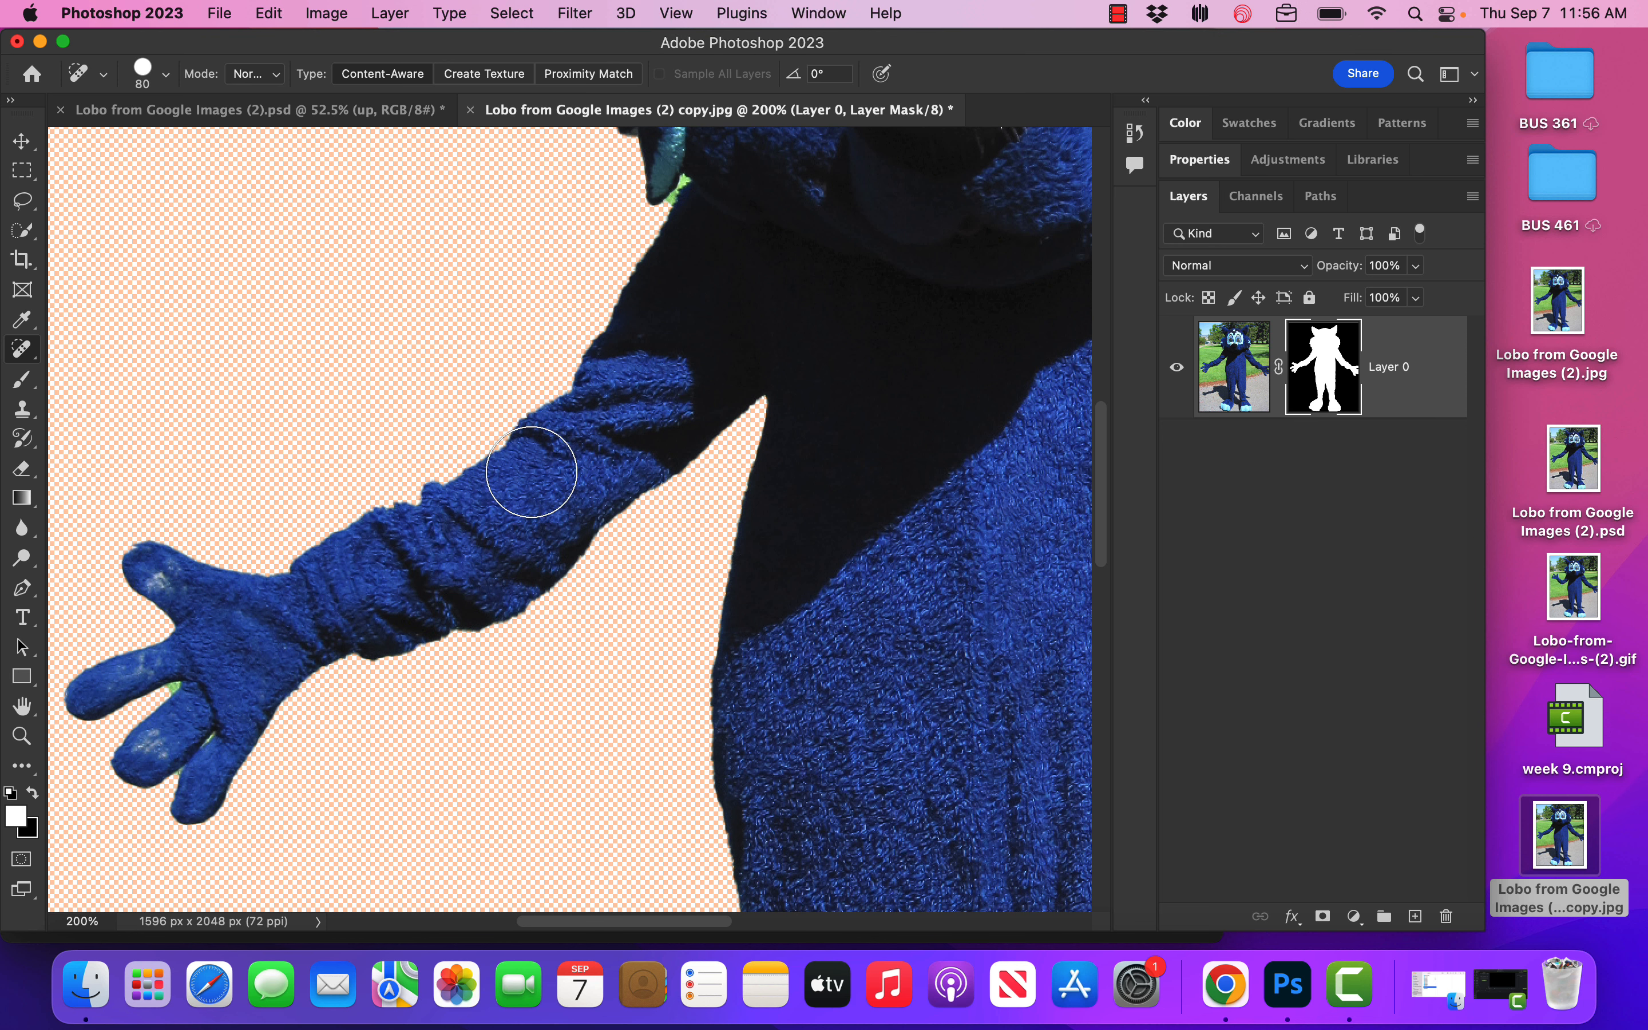
pyautogui.click(1221, 168)
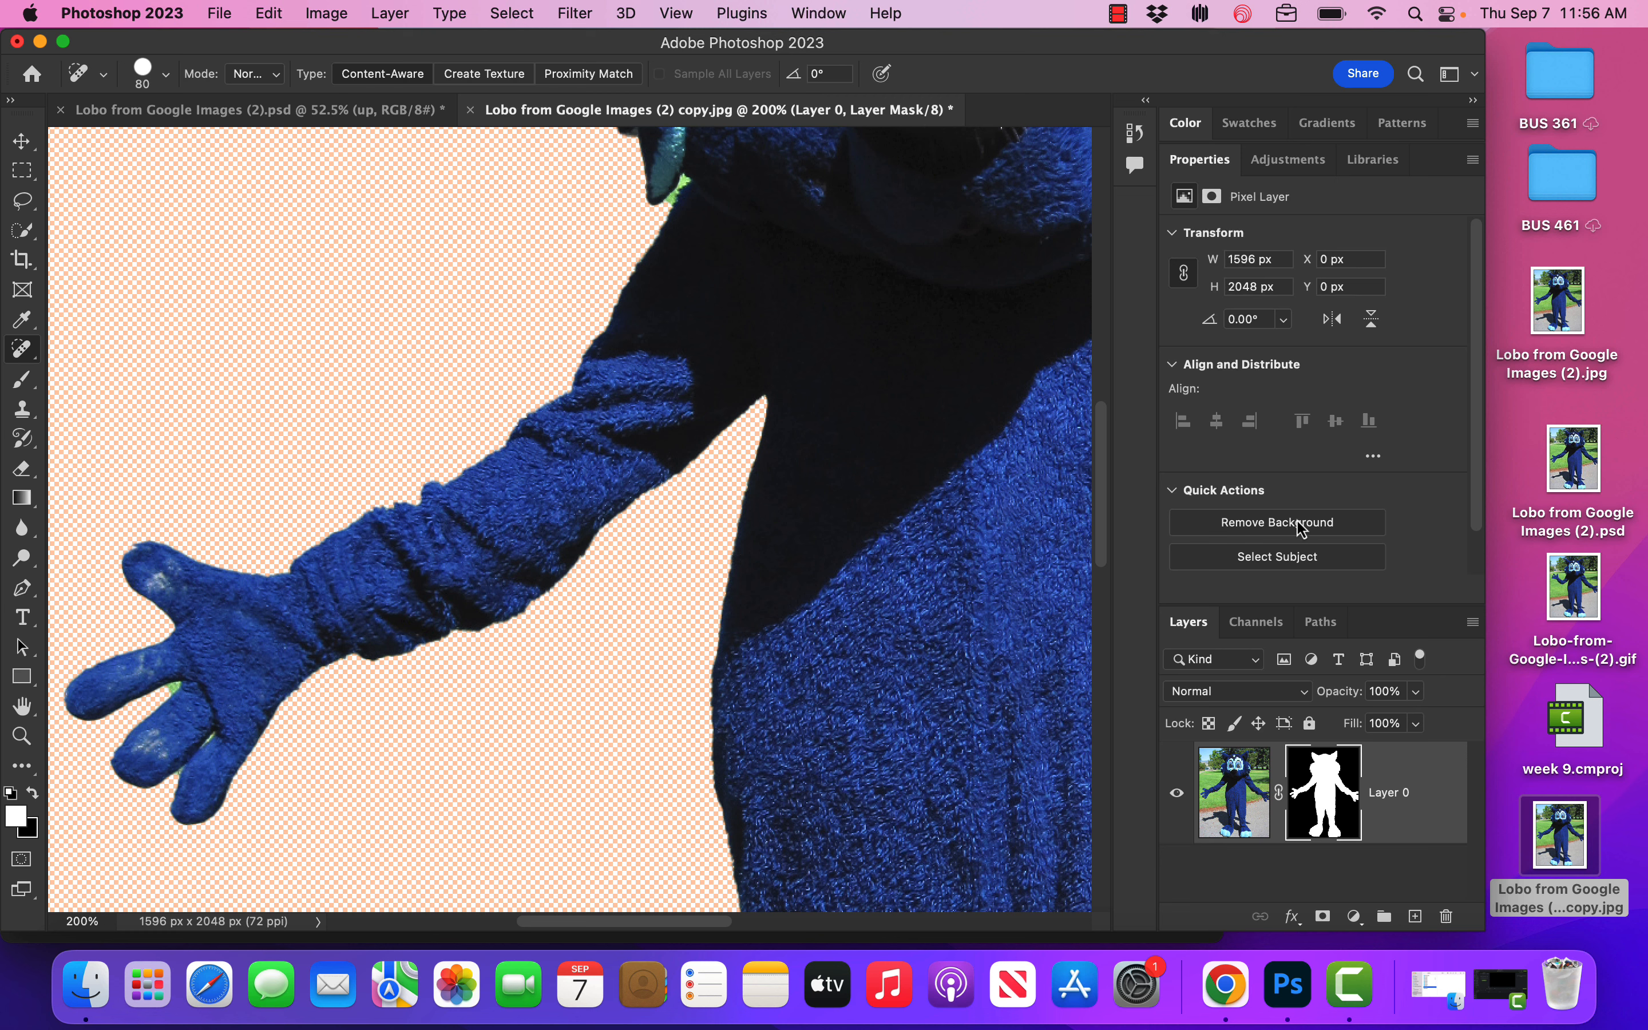
pyautogui.click(1213, 198)
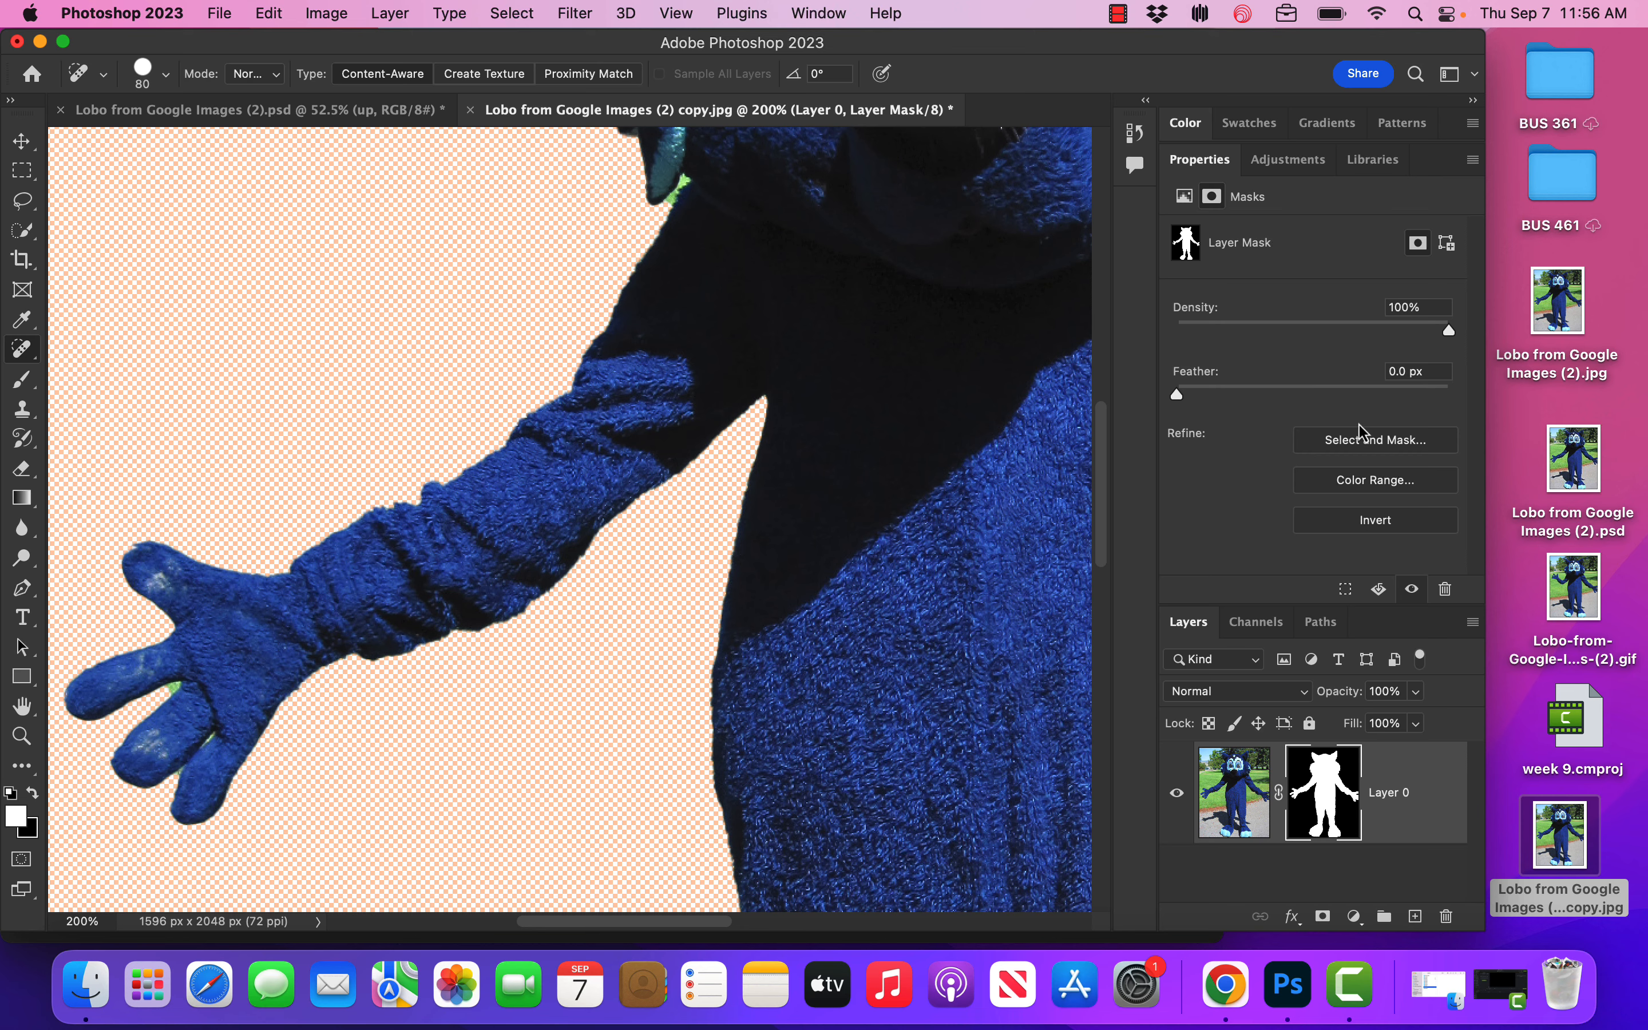
pyautogui.click(1368, 443)
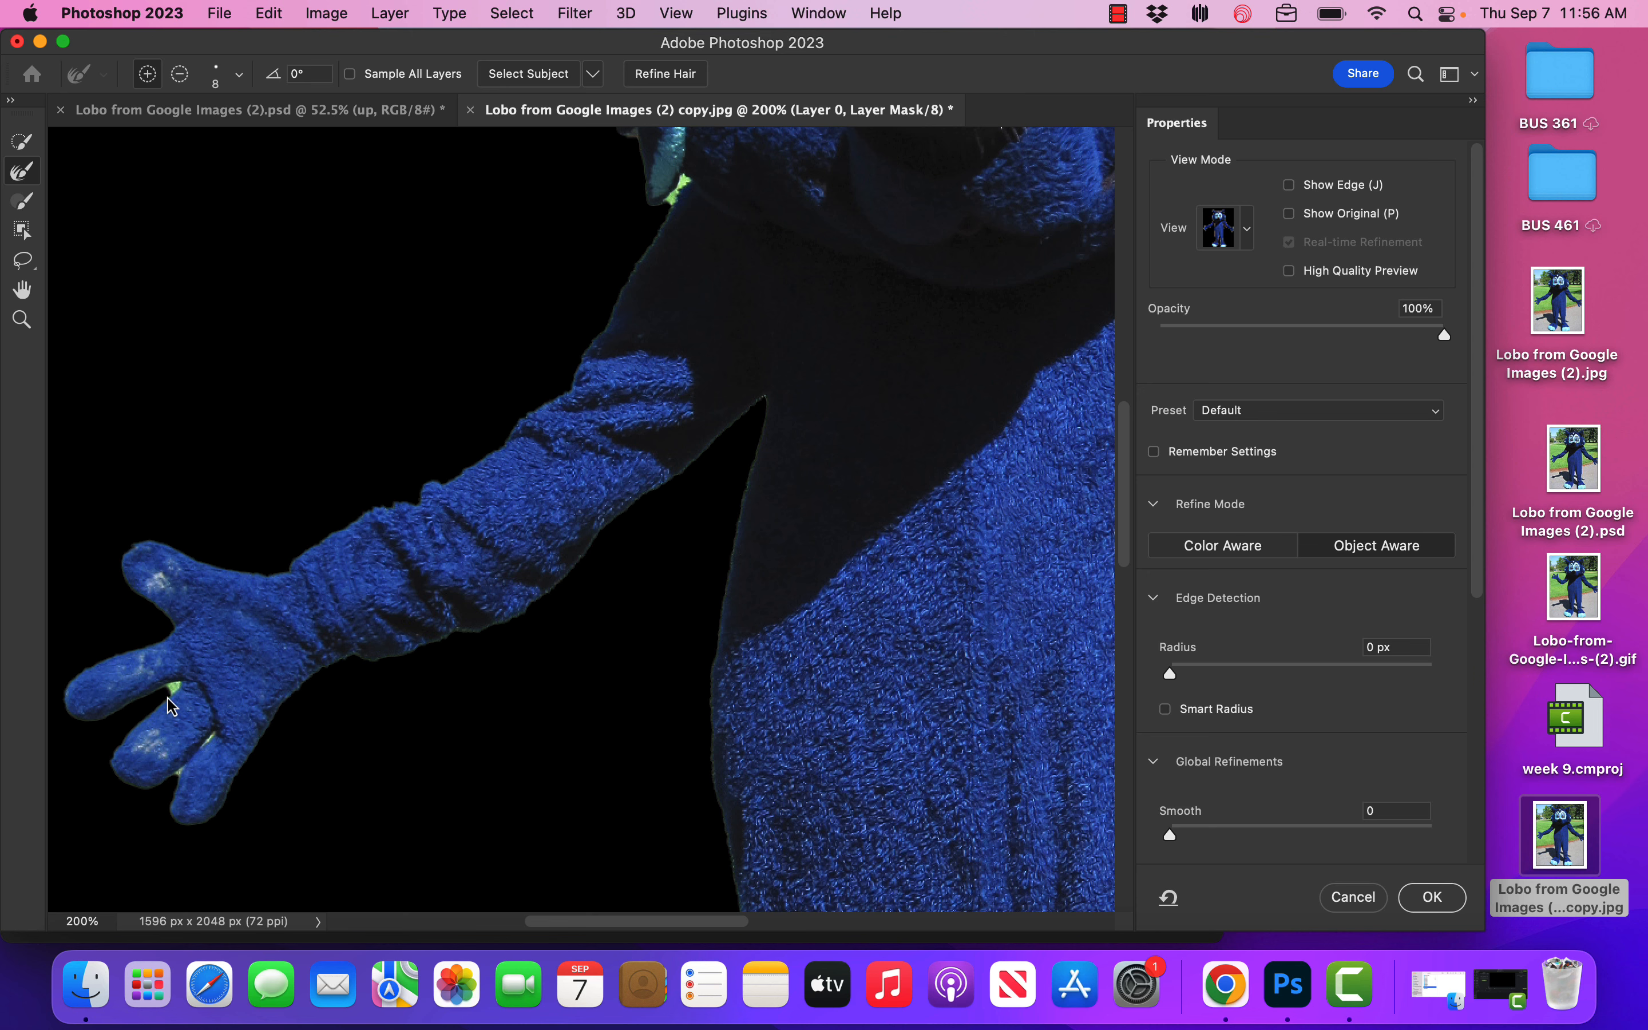
# Refine the mask edge over the green spots between the fingers and beside the shoulder, and apply the refinement
pyautogui.press(']')
pyautogui.press(']')
pyautogui.moveTo(170, 695); pyautogui.dragTo(176, 691)
pyautogui.moveTo(688, 183); pyautogui.dragTo(685, 185)
pyautogui.click(1432, 898)
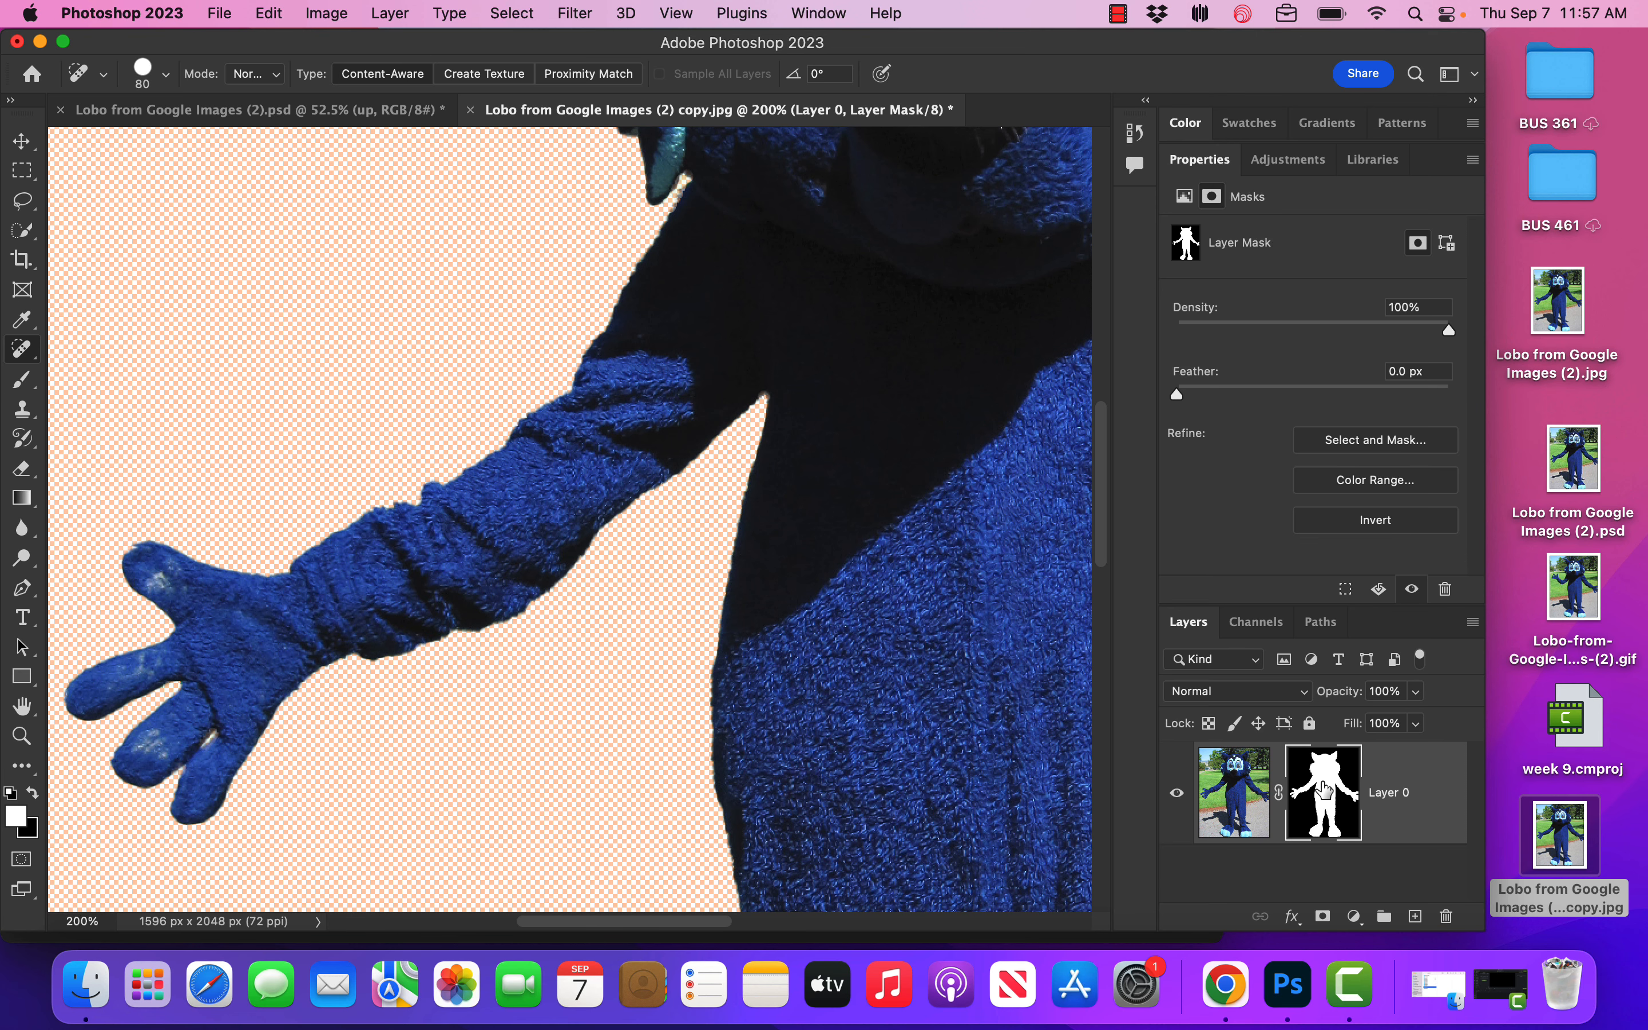
# Disable Layer 0's mask, collapse the layer properties, and duplicate Layer 0 with its image selected
pyautogui.keyDown('shift'); pyautogui.click(1323, 790); pyautogui.keyUp('shift')
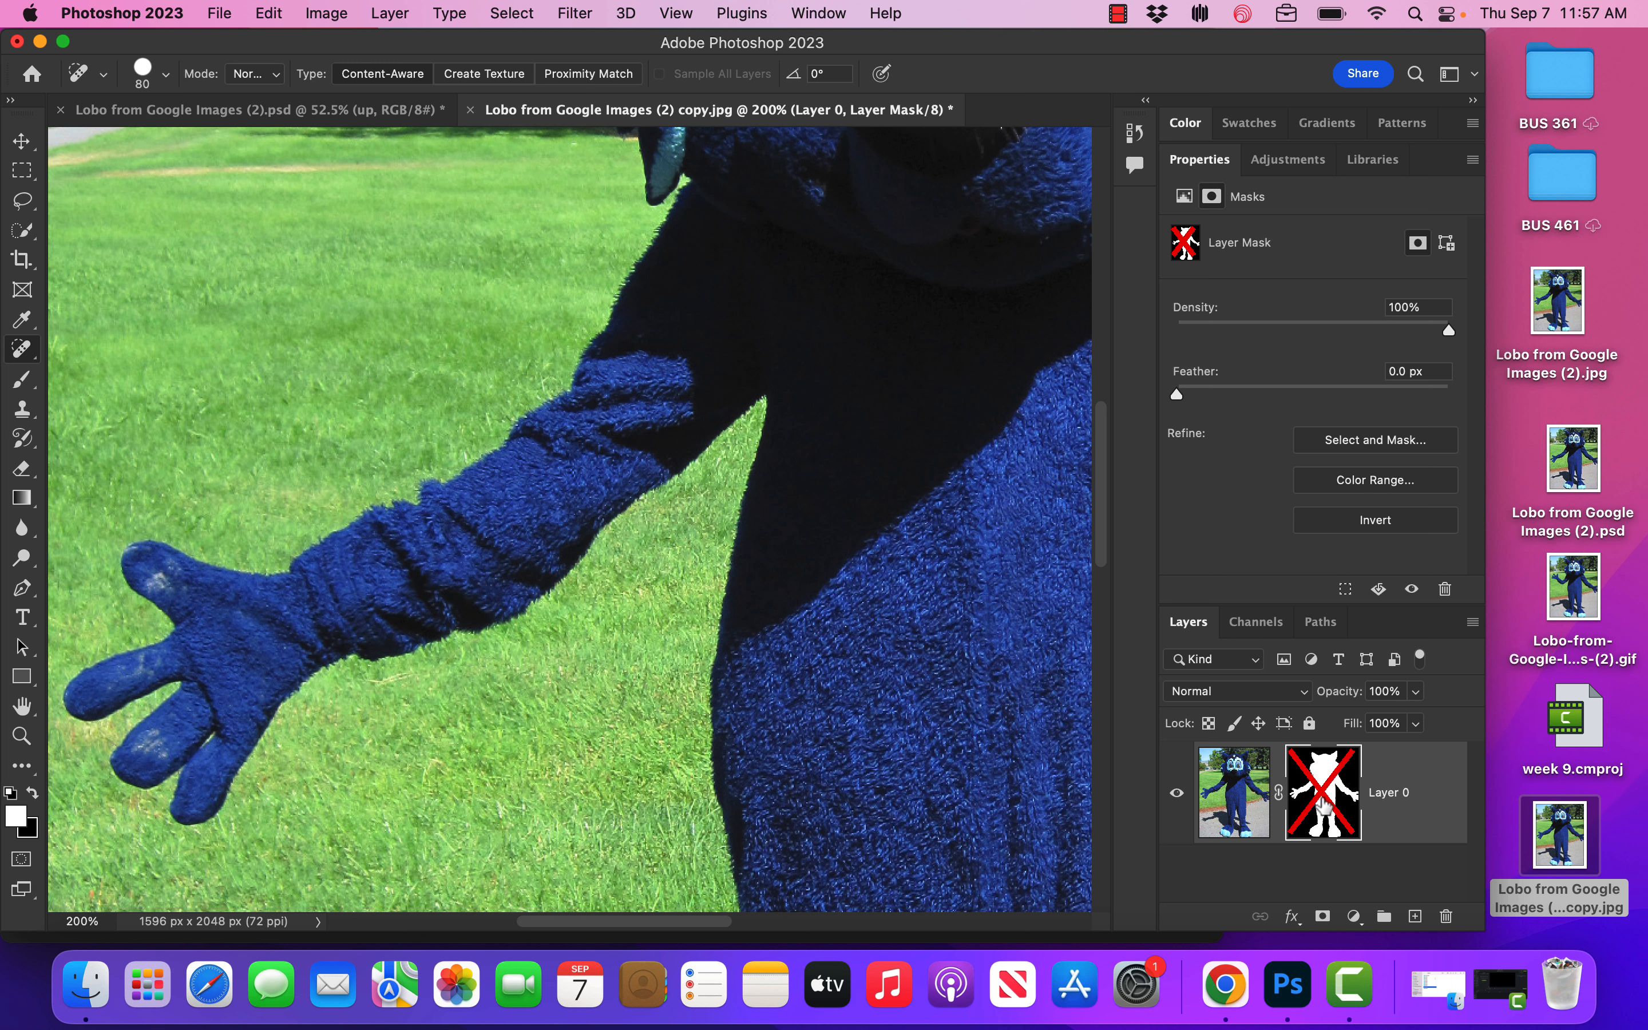
pyautogui.click(1248, 808)
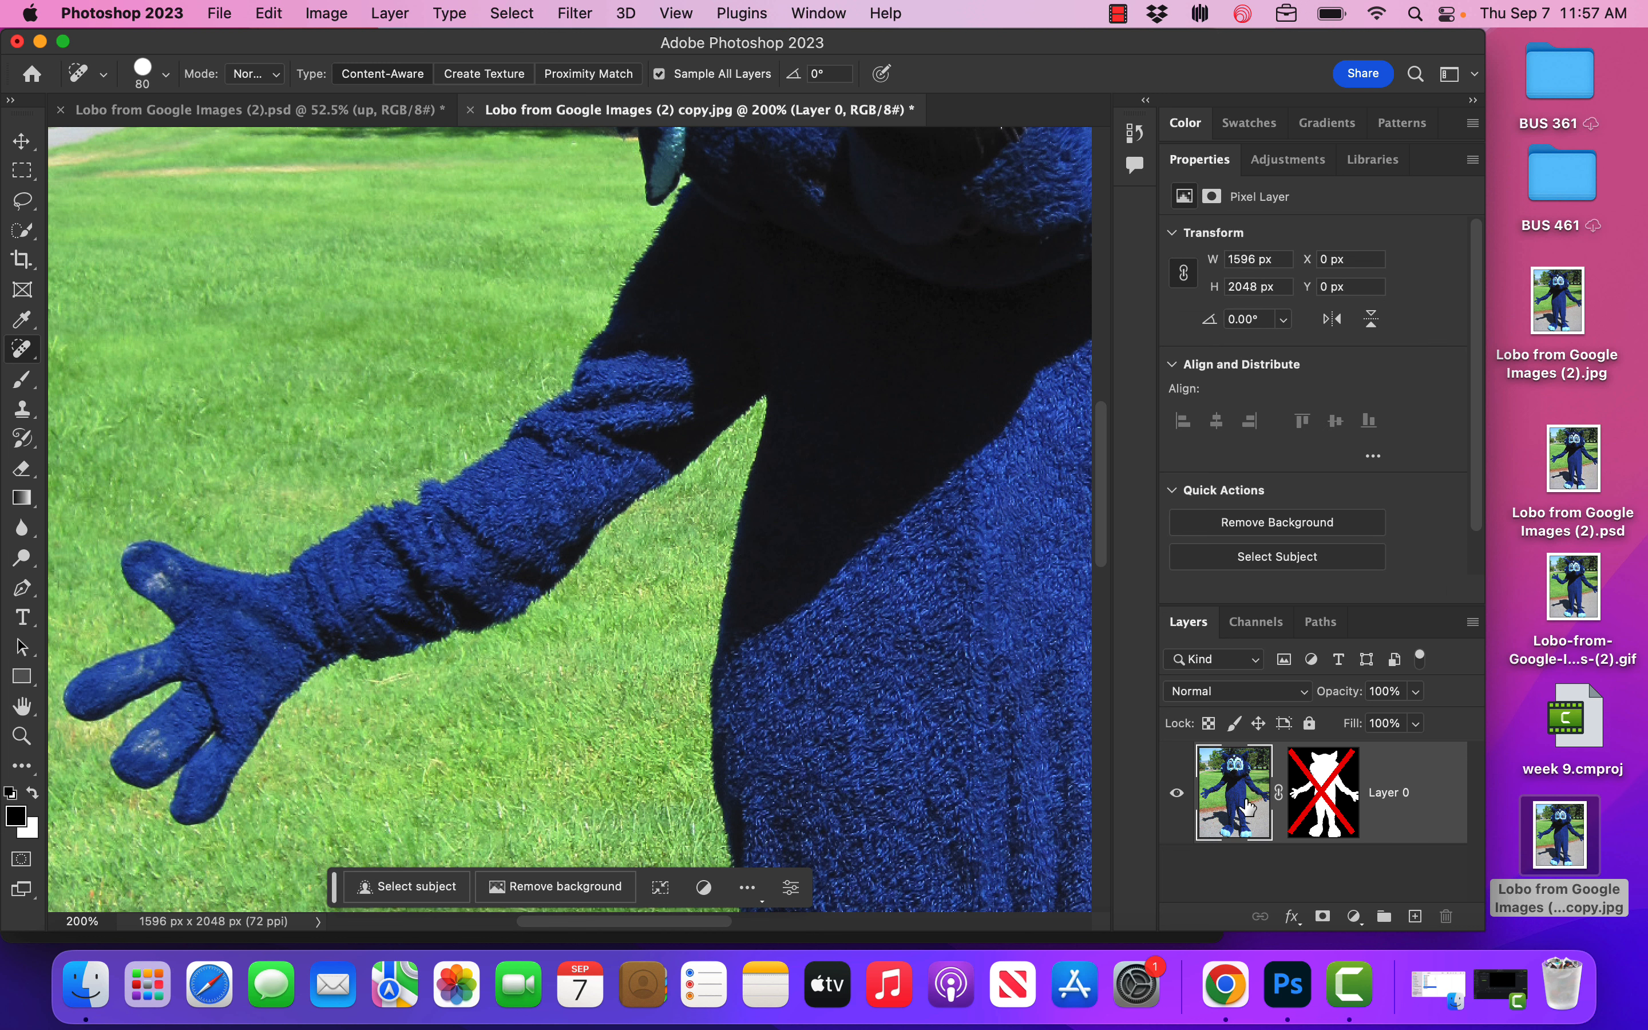
pyautogui.doubleClick(1211, 162)
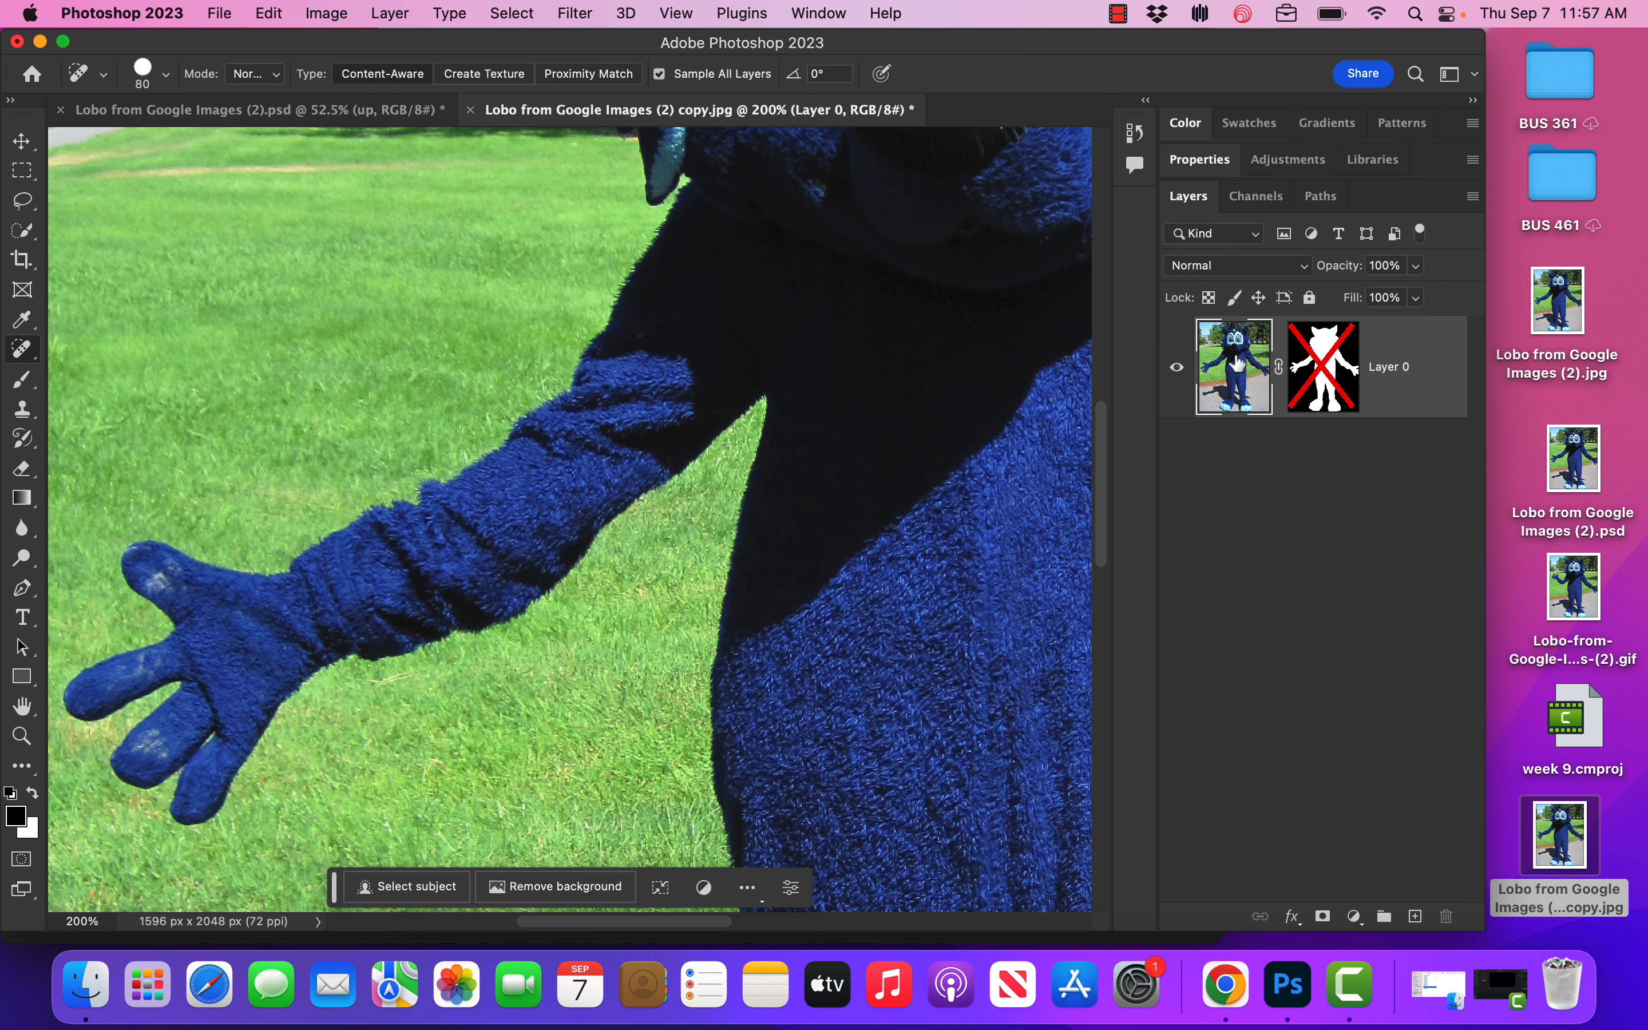
pyautogui.press('super+j')
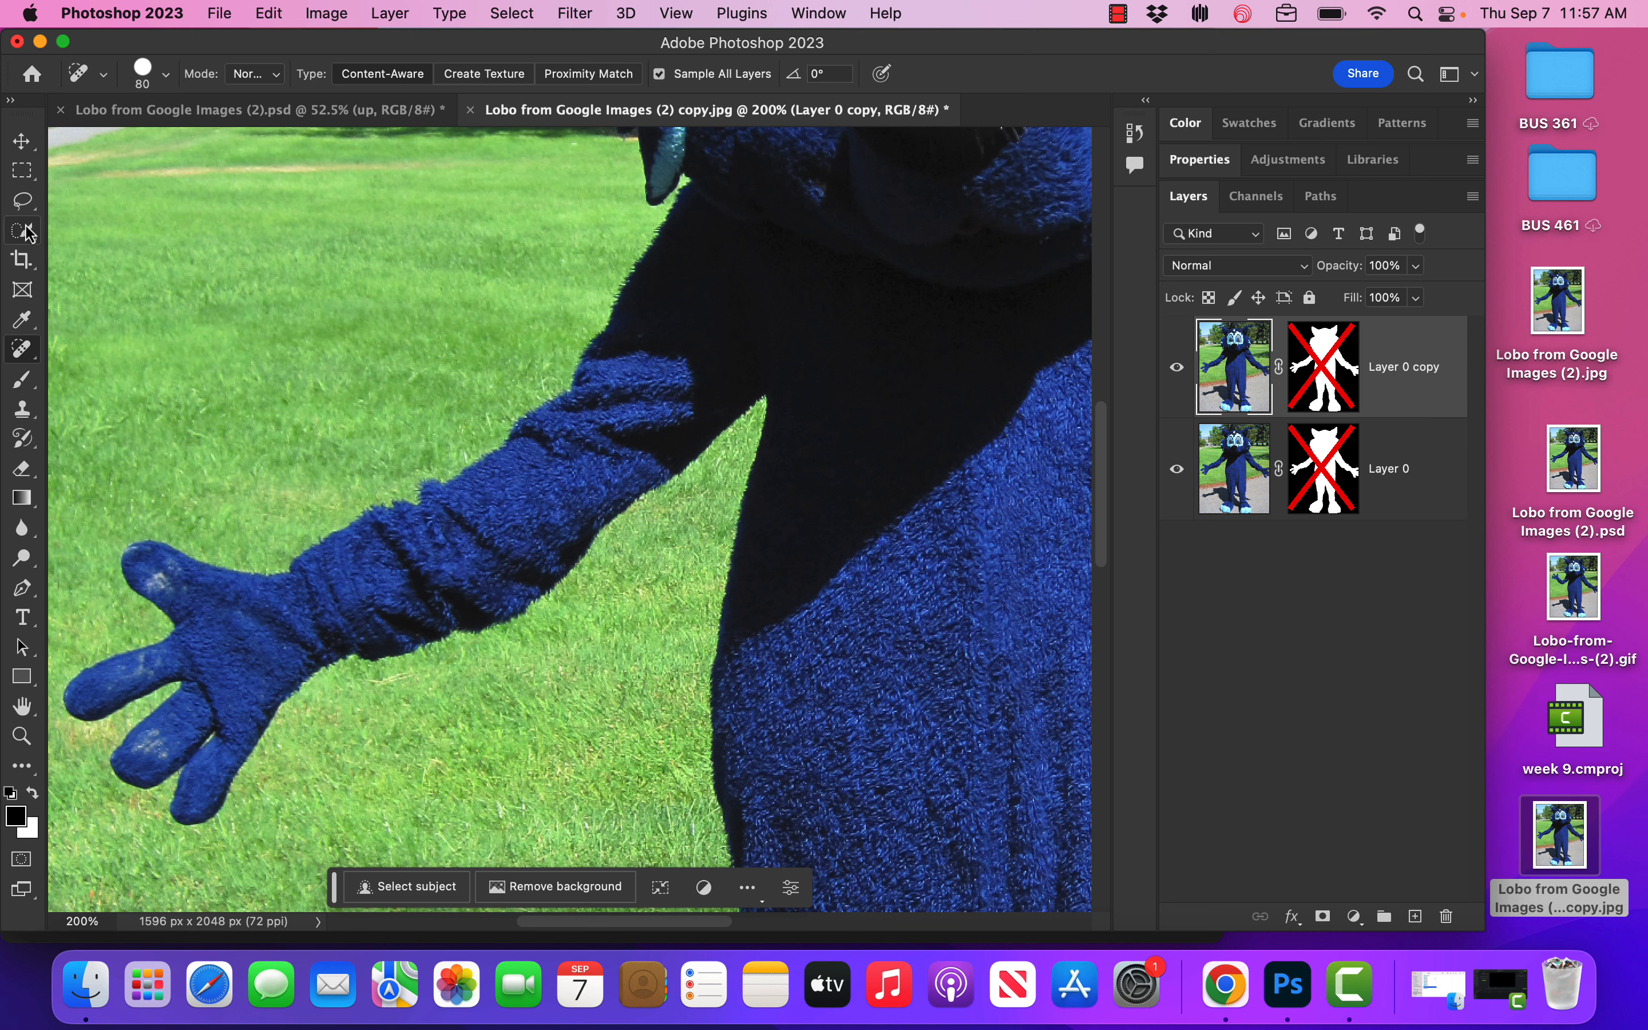
# Lasso loosely around the waving arm from shoulder to fingertips and copy the selection to a new layer
pyautogui.click(23, 201)
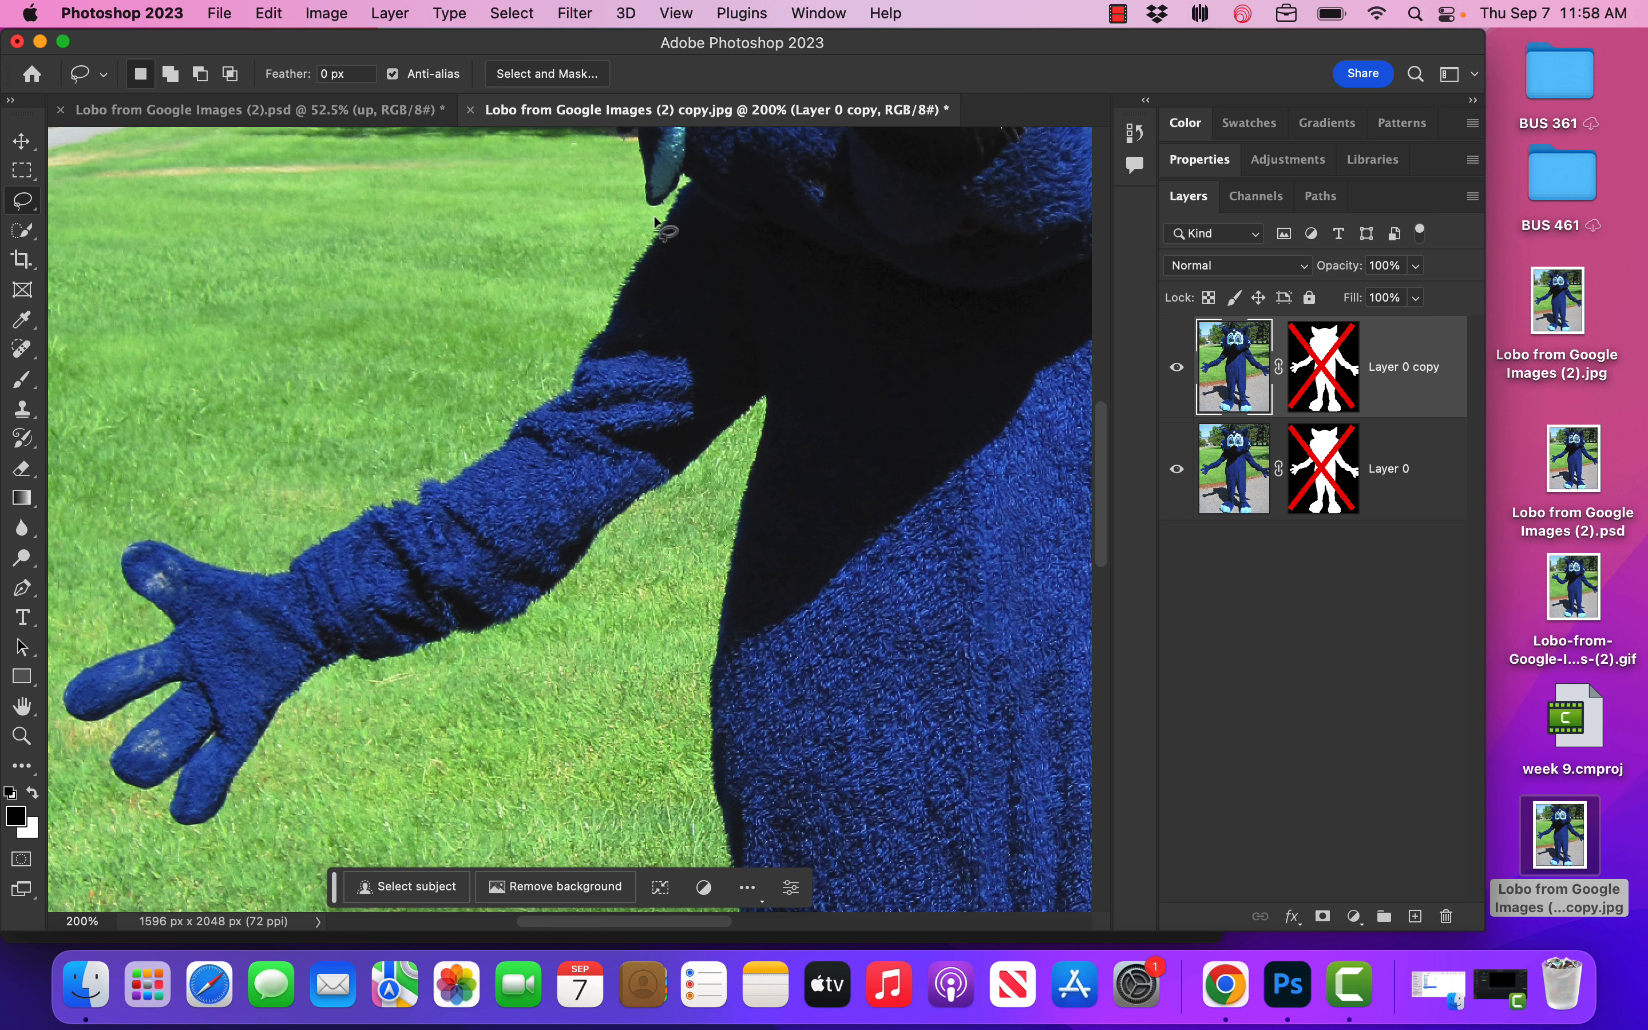
pyautogui.moveTo(655, 216)
pyautogui.mouseDown()
pyautogui.moveTo(695, 170)
pyautogui.moveTo(728, 179)
pyautogui.moveTo(797, 294)
pyautogui.moveTo(797, 378)
pyautogui.moveTo(741, 437)
pyautogui.mouseUp()
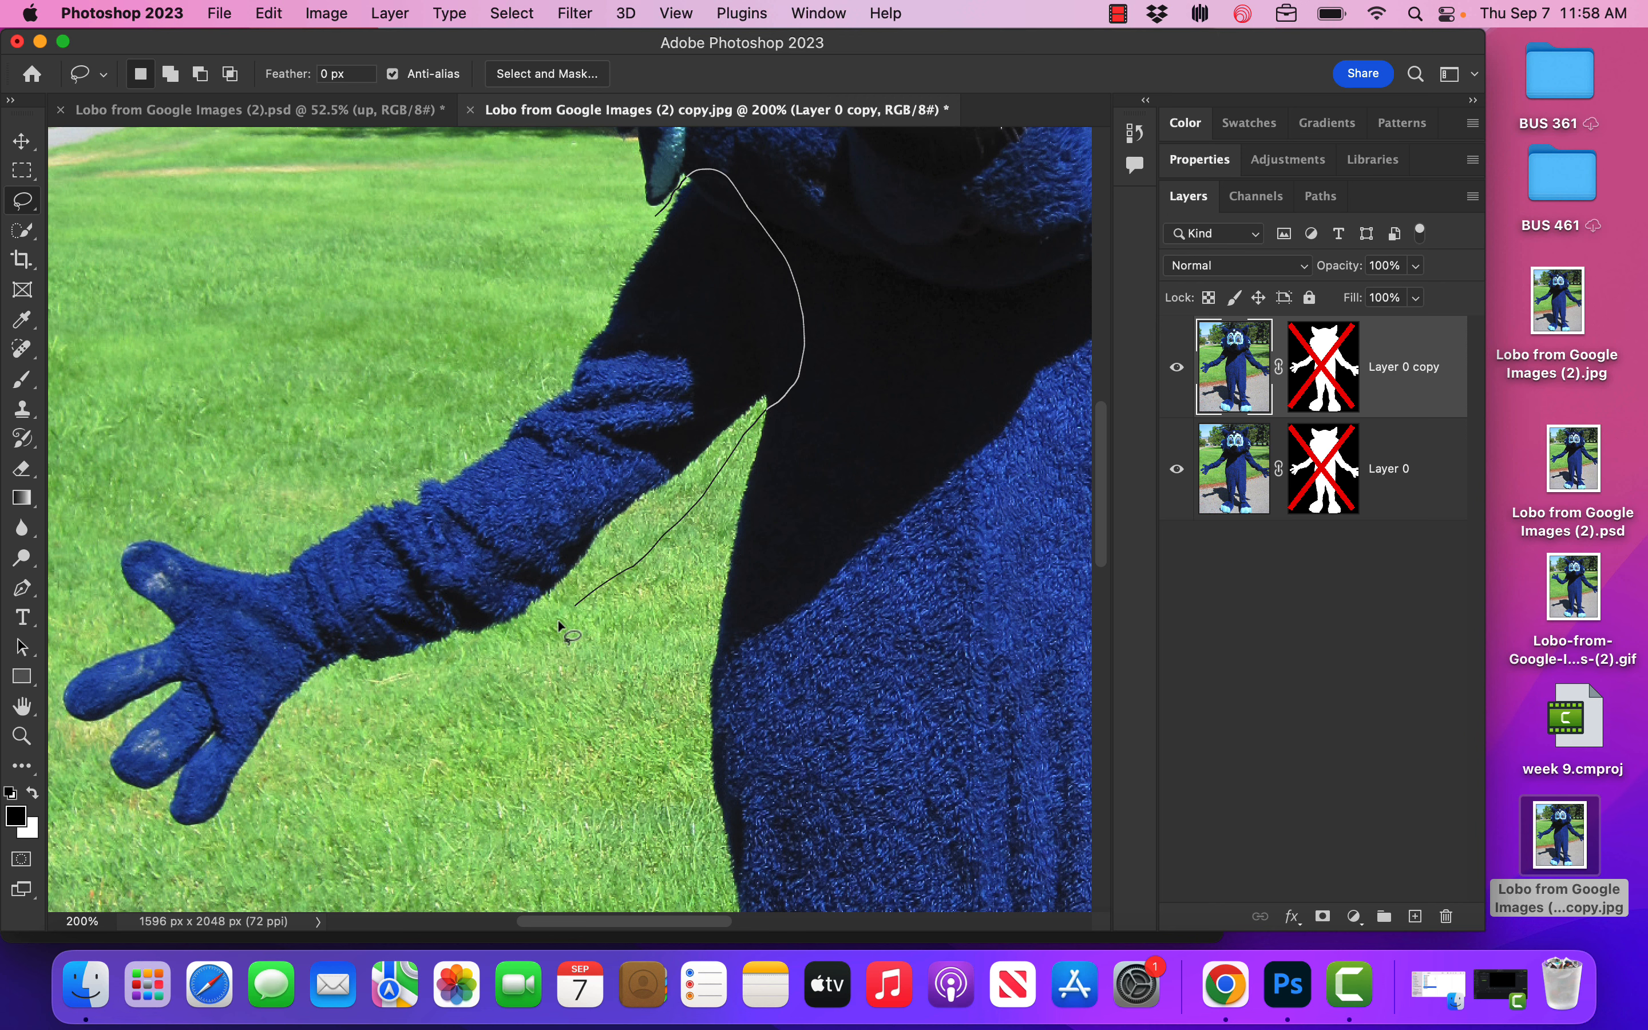
pyautogui.moveTo(558, 619); pyautogui.dragTo(452, 681)
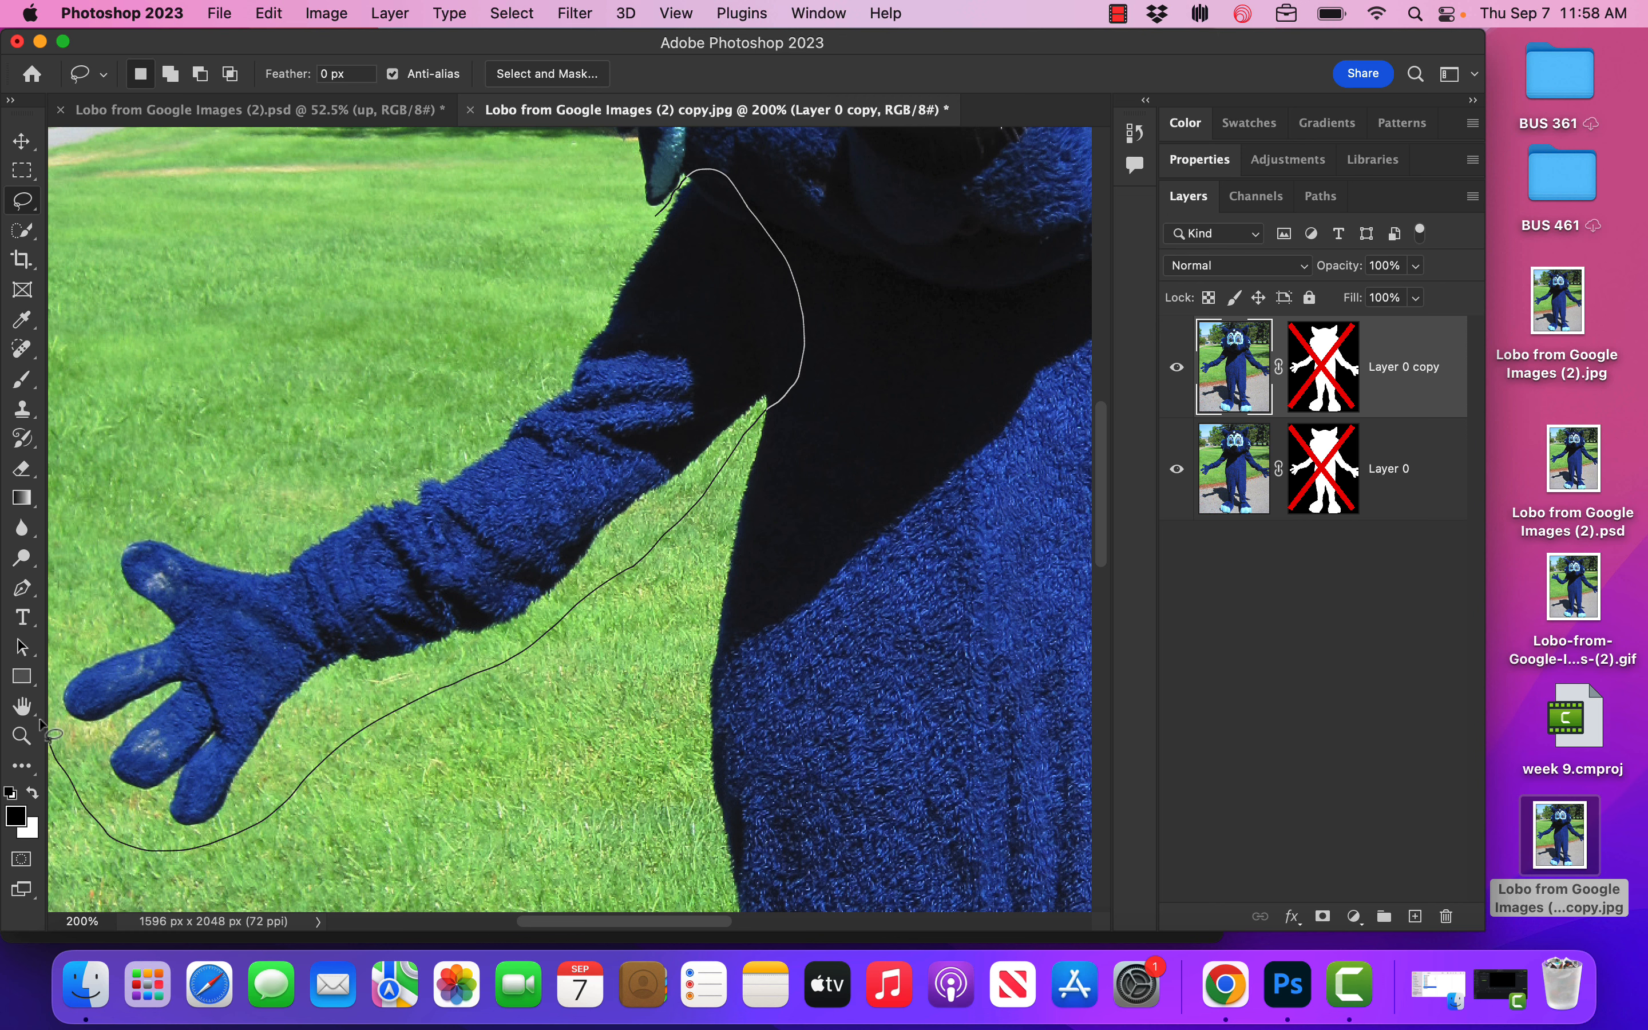
pyautogui.moveTo(40, 722)
pyautogui.mouseDown()
pyautogui.moveTo(79, 555)
pyautogui.moveTo(124, 504)
pyautogui.moveTo(370, 448)
pyautogui.moveTo(451, 410)
pyautogui.moveTo(544, 315)
pyautogui.mouseUp()
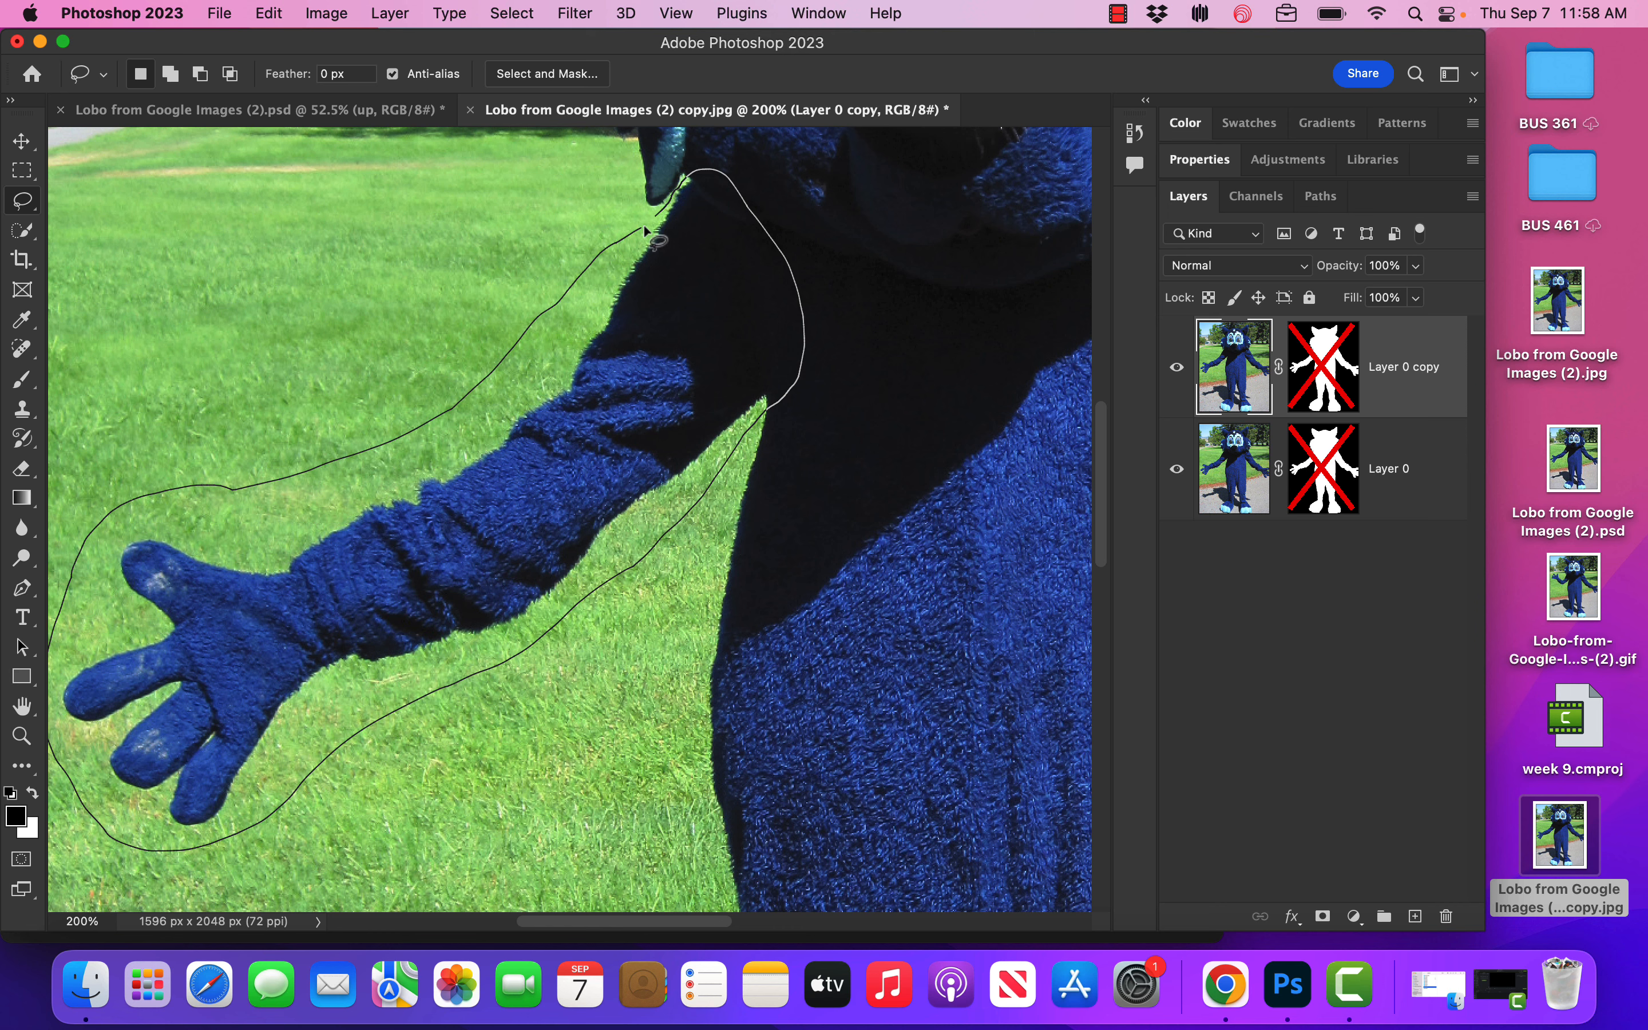
pyautogui.moveTo(645, 231); pyautogui.dragTo(656, 218)
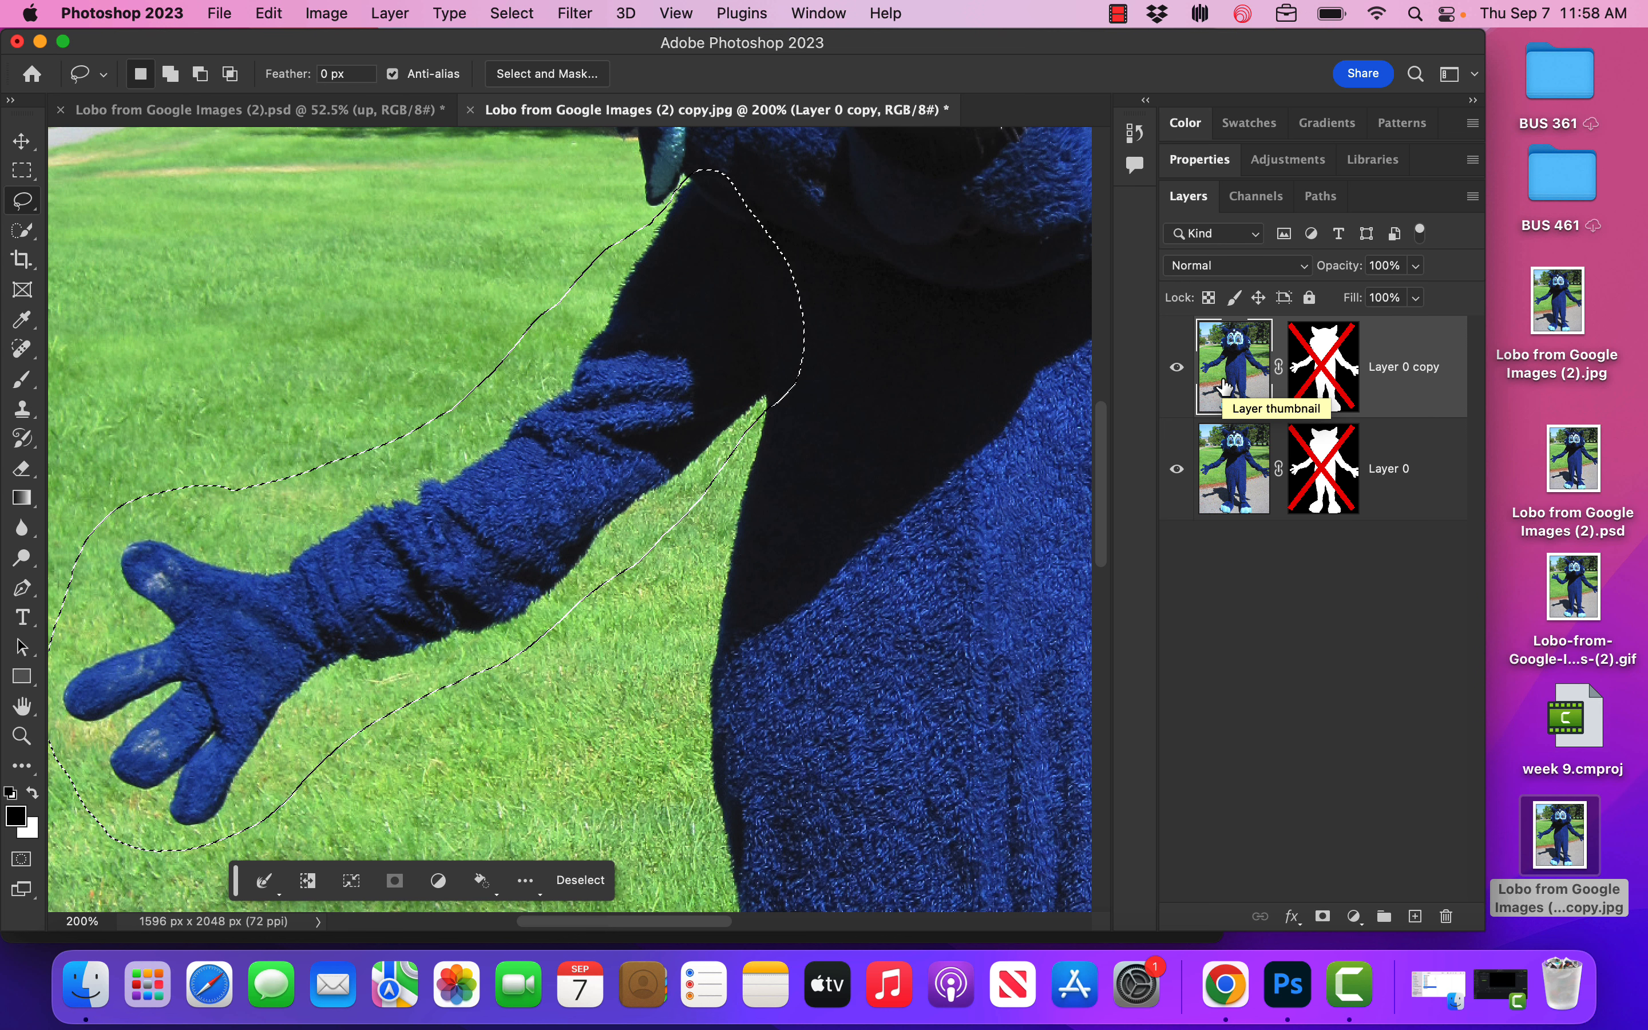
pyautogui.press('super+j')
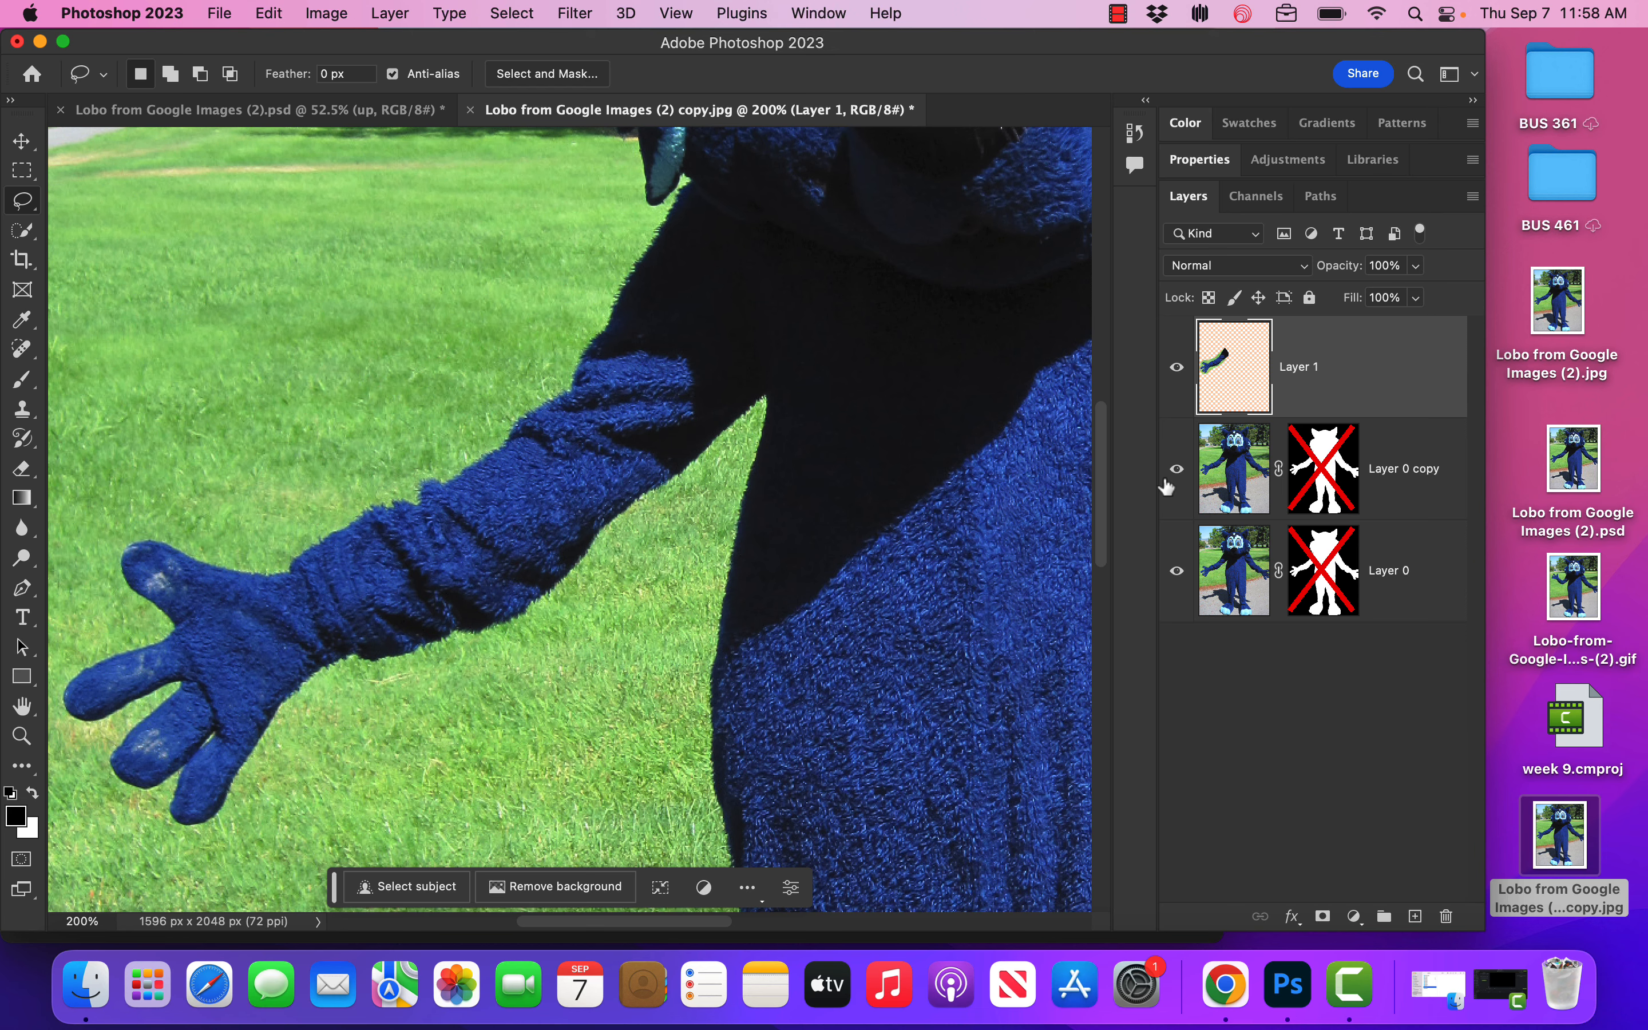
# Show only Layer 1, re-enable the mask on Layer 0 copy, and copy that mask onto Layer 1
pyautogui.keyDown('alt'); pyautogui.click(1178, 369); pyautogui.keyUp('alt')
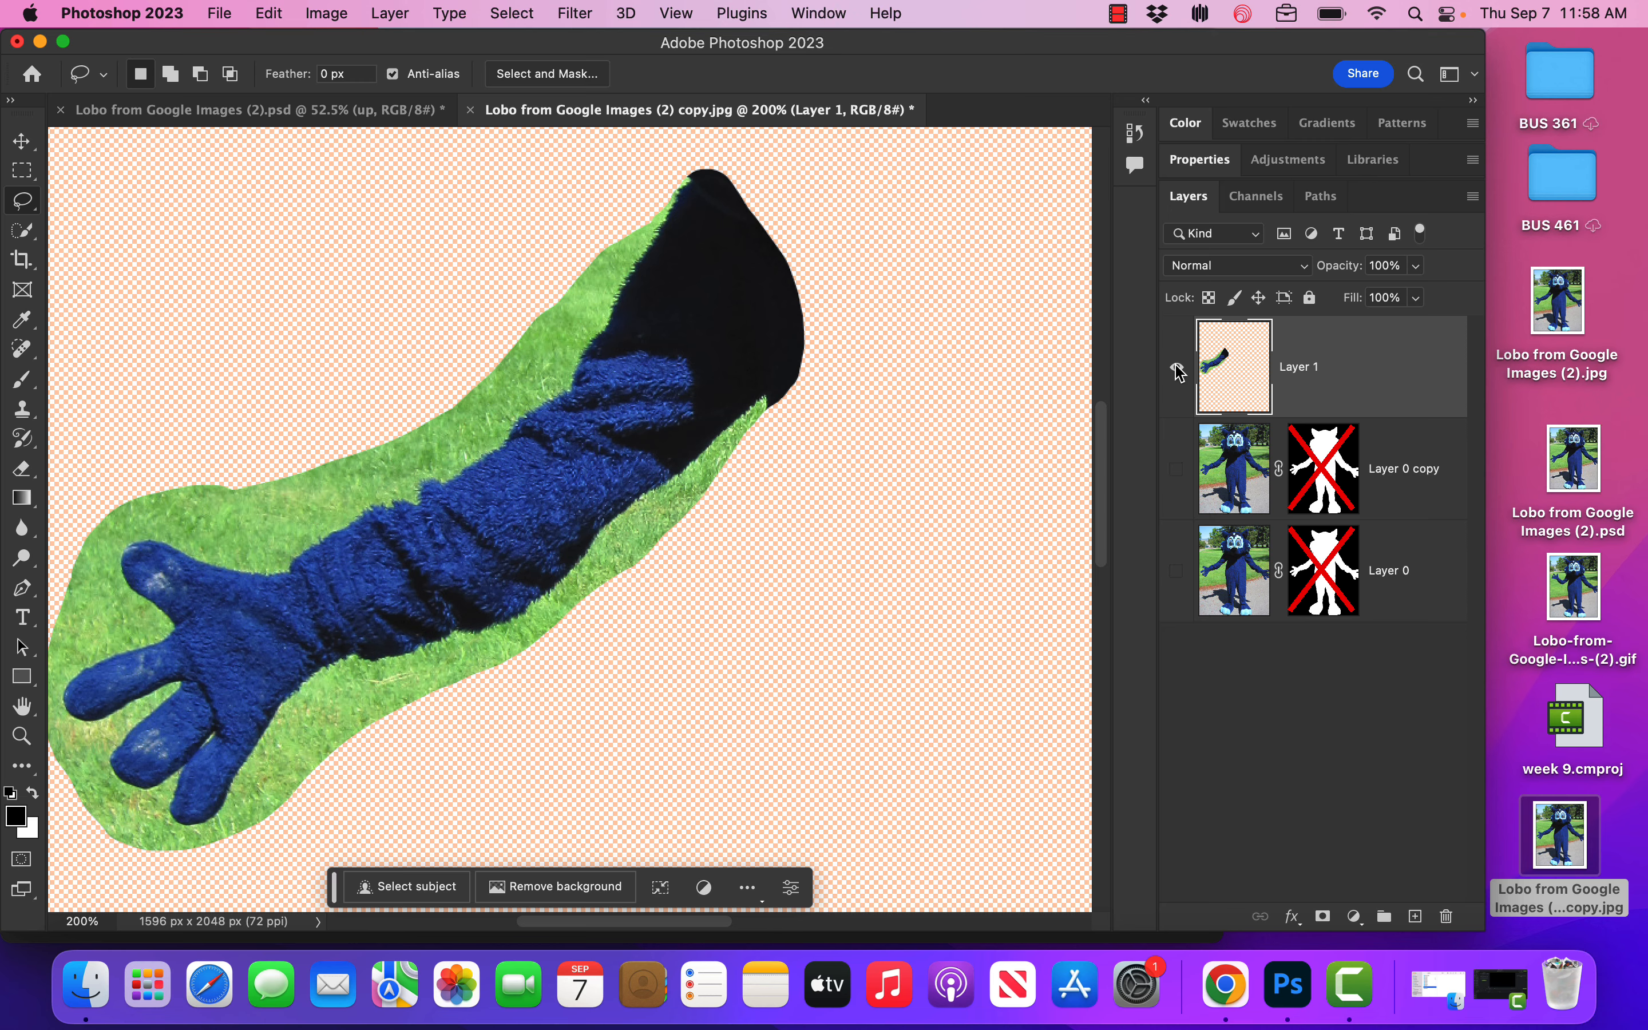
pyautogui.keyDown('alt'); pyautogui.click(1178, 370); pyautogui.keyUp('alt')
pyautogui.keyDown('alt'); pyautogui.click(1178, 372); pyautogui.keyUp('alt')
pyautogui.click(1330, 480)
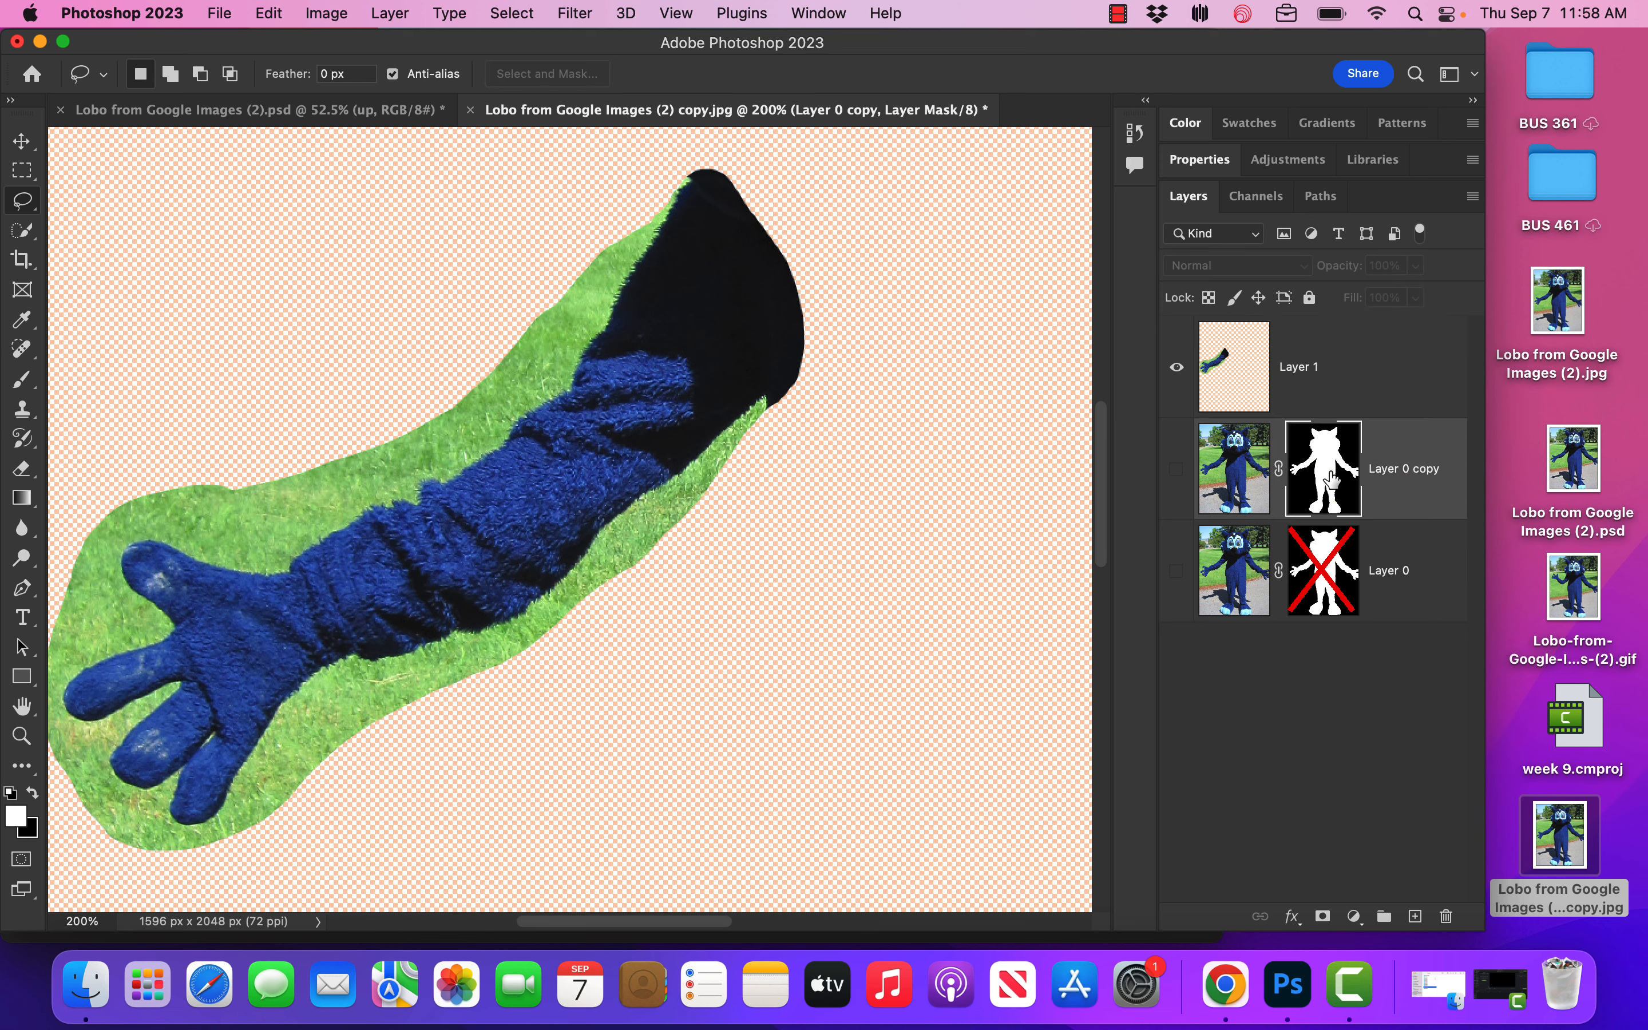
pyautogui.moveTo(1329, 470); pyautogui.dragTo(1331, 373)
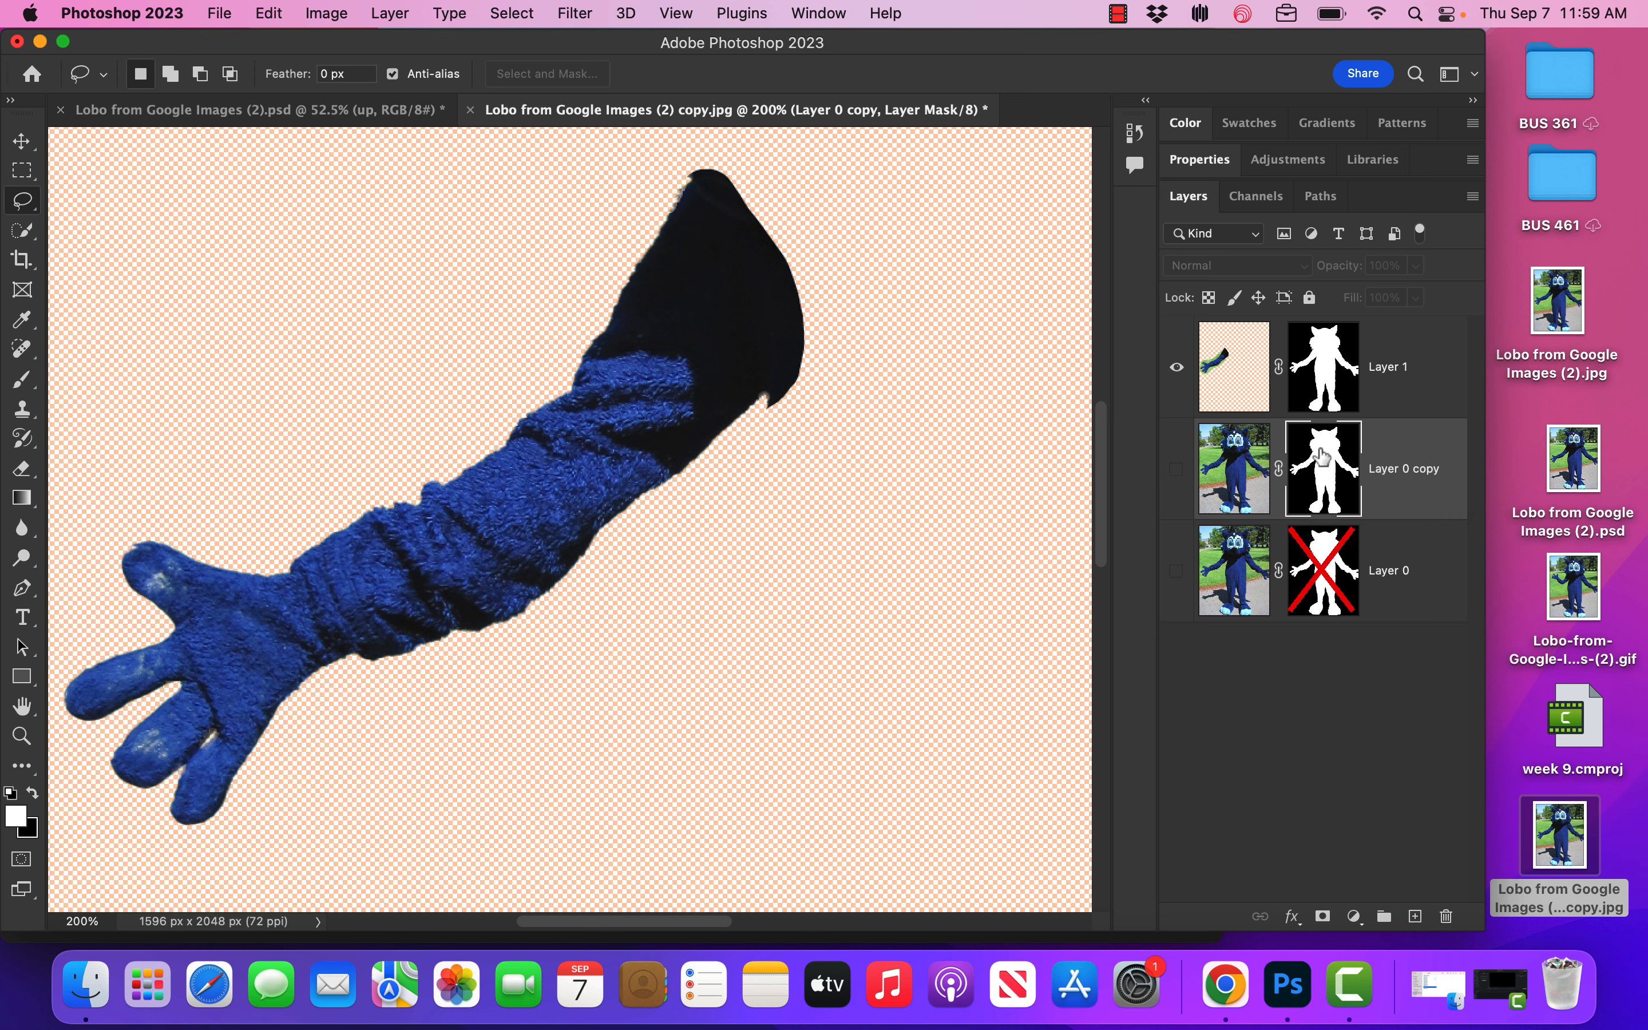
pyautogui.moveTo(1314, 444); pyautogui.dragTo(1448, 916)
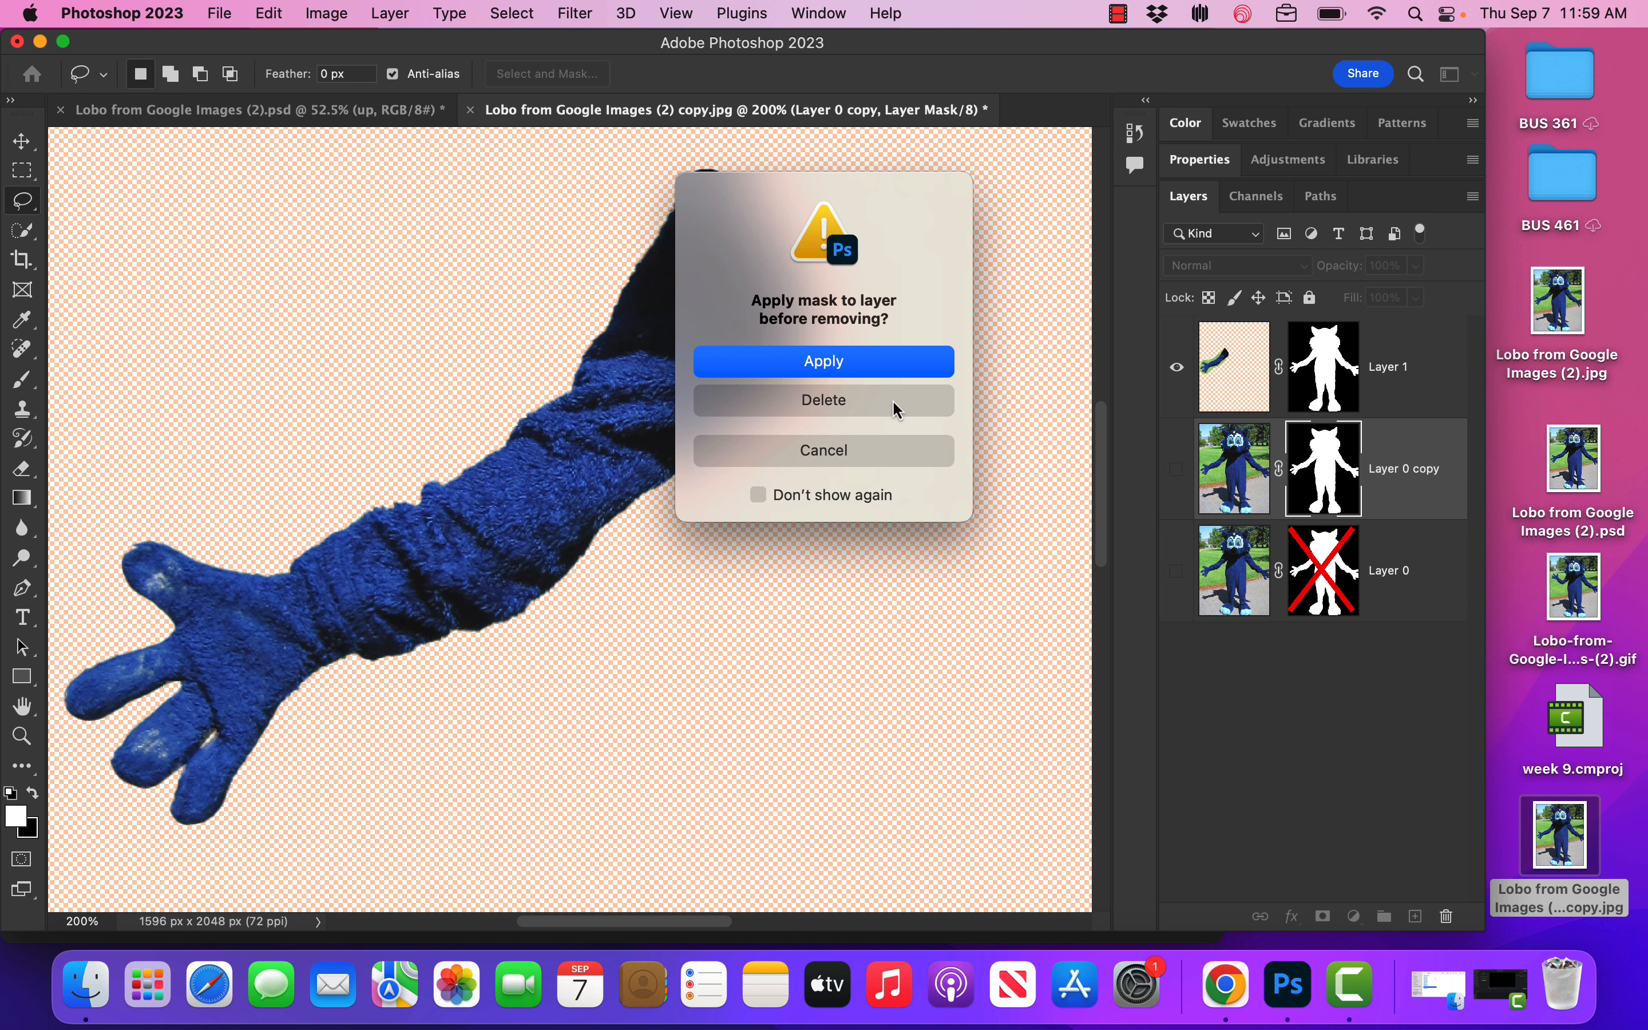
pyautogui.click(896, 366)
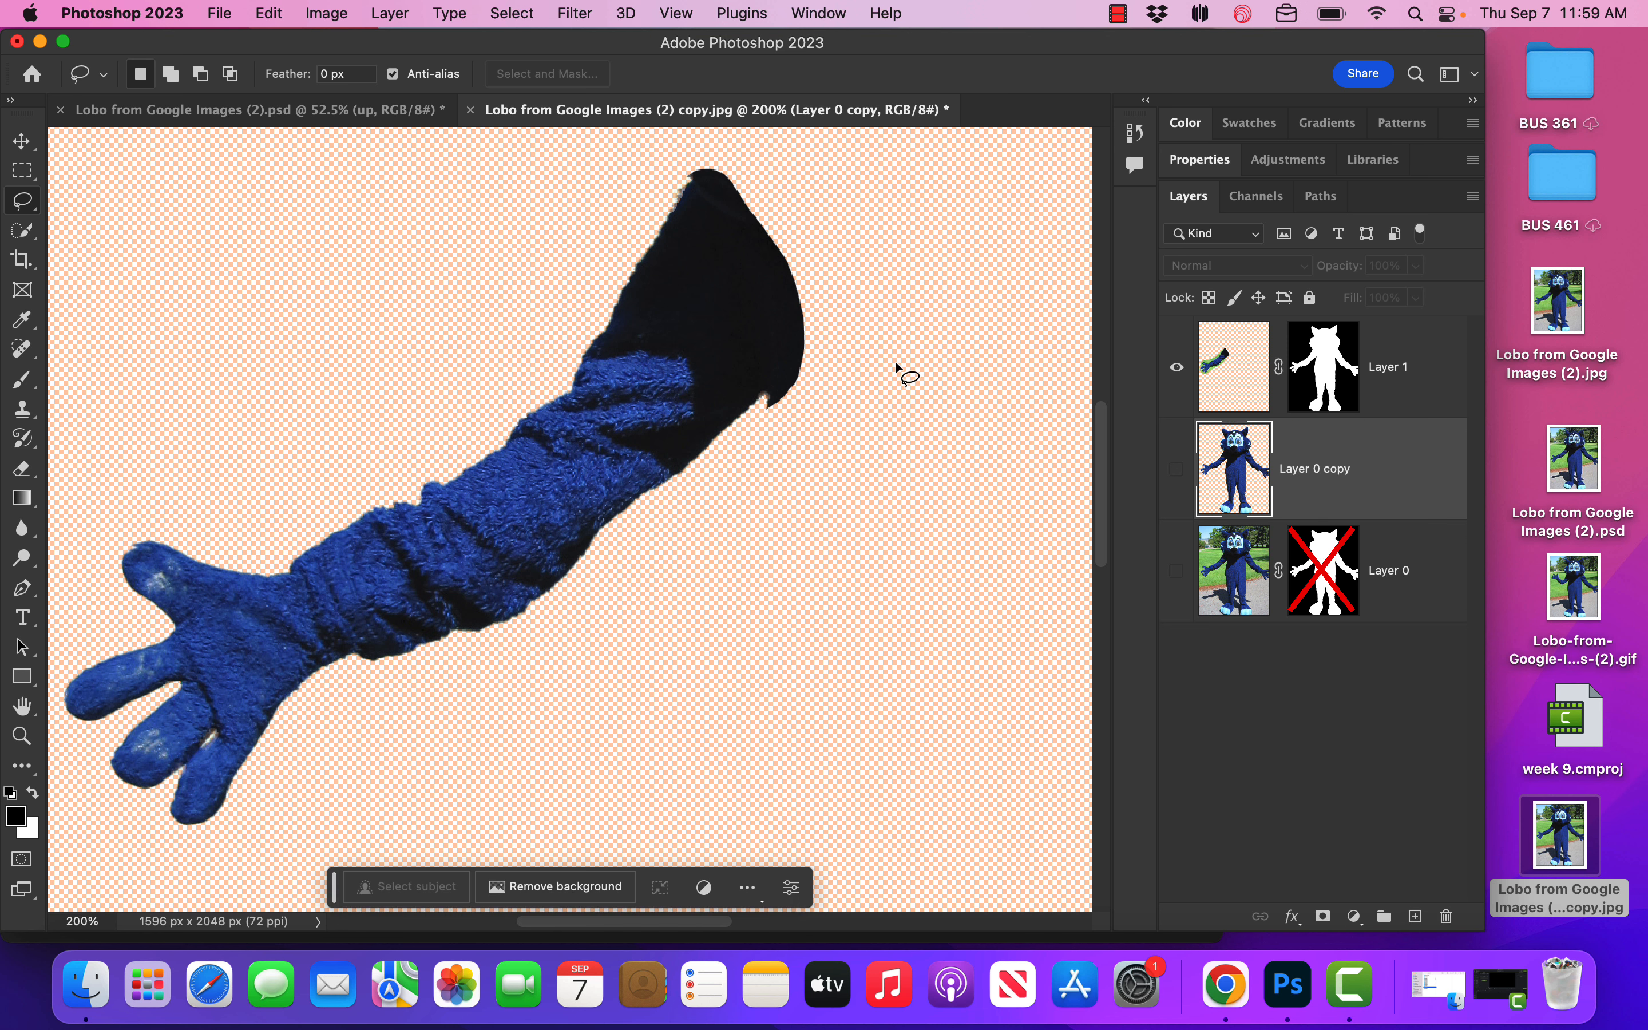
pyautogui.press('super+z')
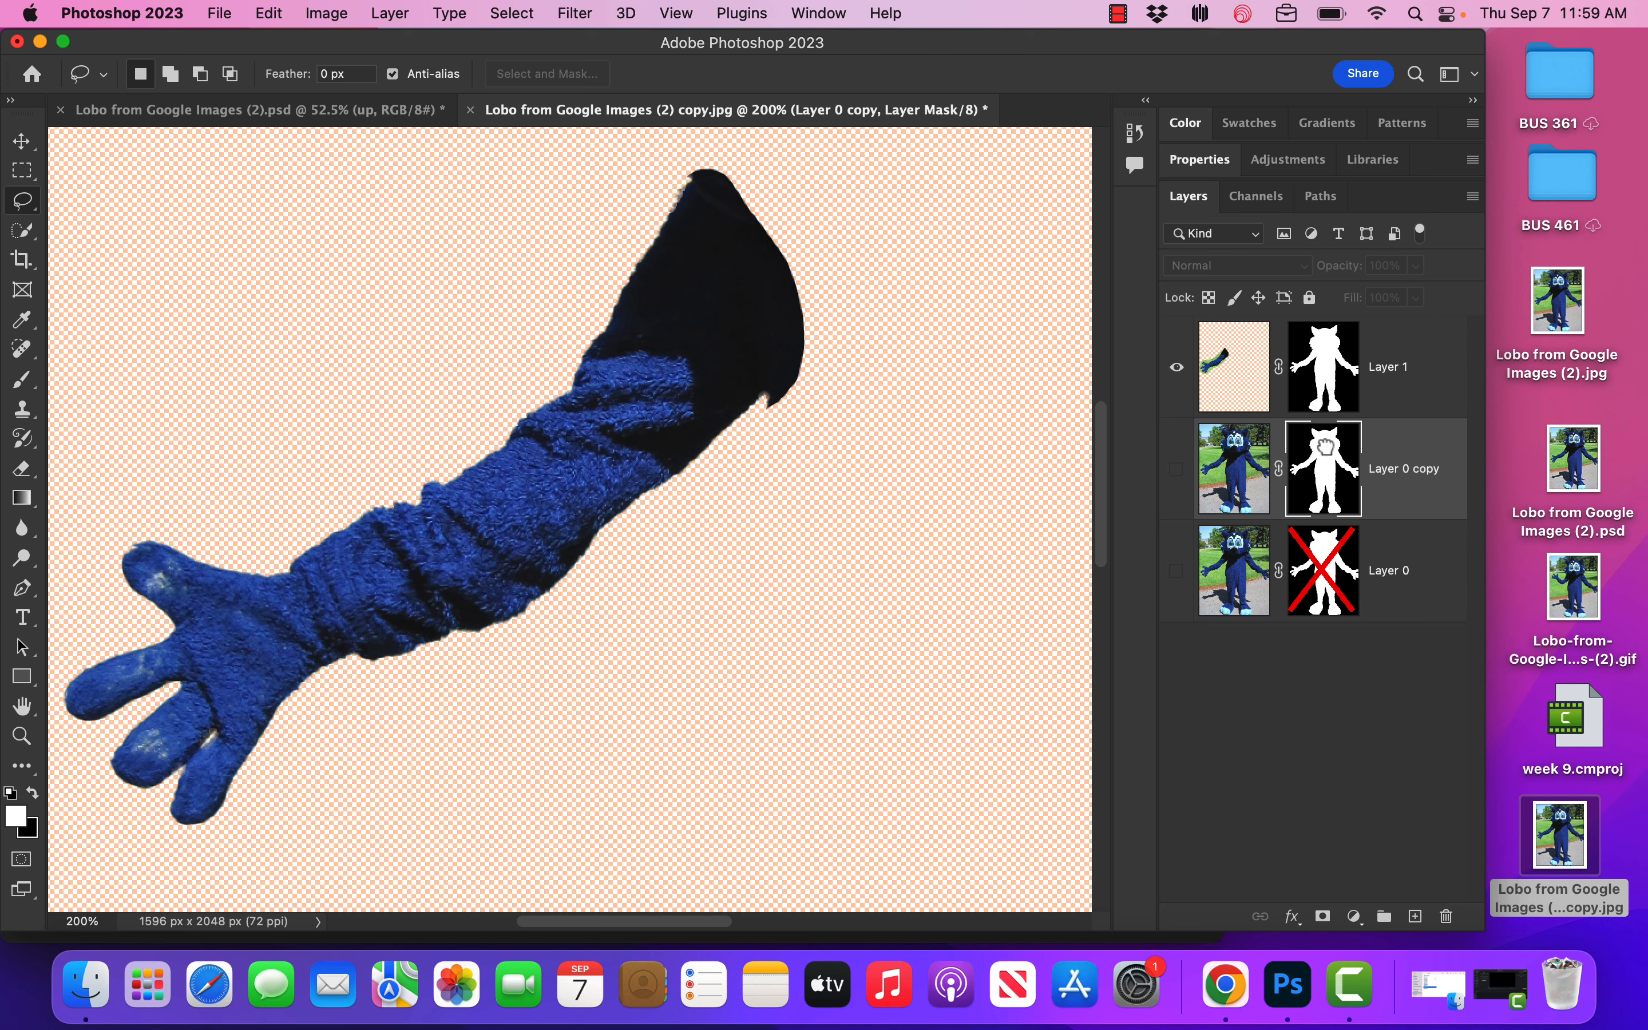
# Delete the mask from Layer 0 copy without applying it, and make that layer visible with Layer 1 hidden
pyautogui.moveTo(1324, 467); pyautogui.dragTo(1447, 916)
pyautogui.click(895, 401)
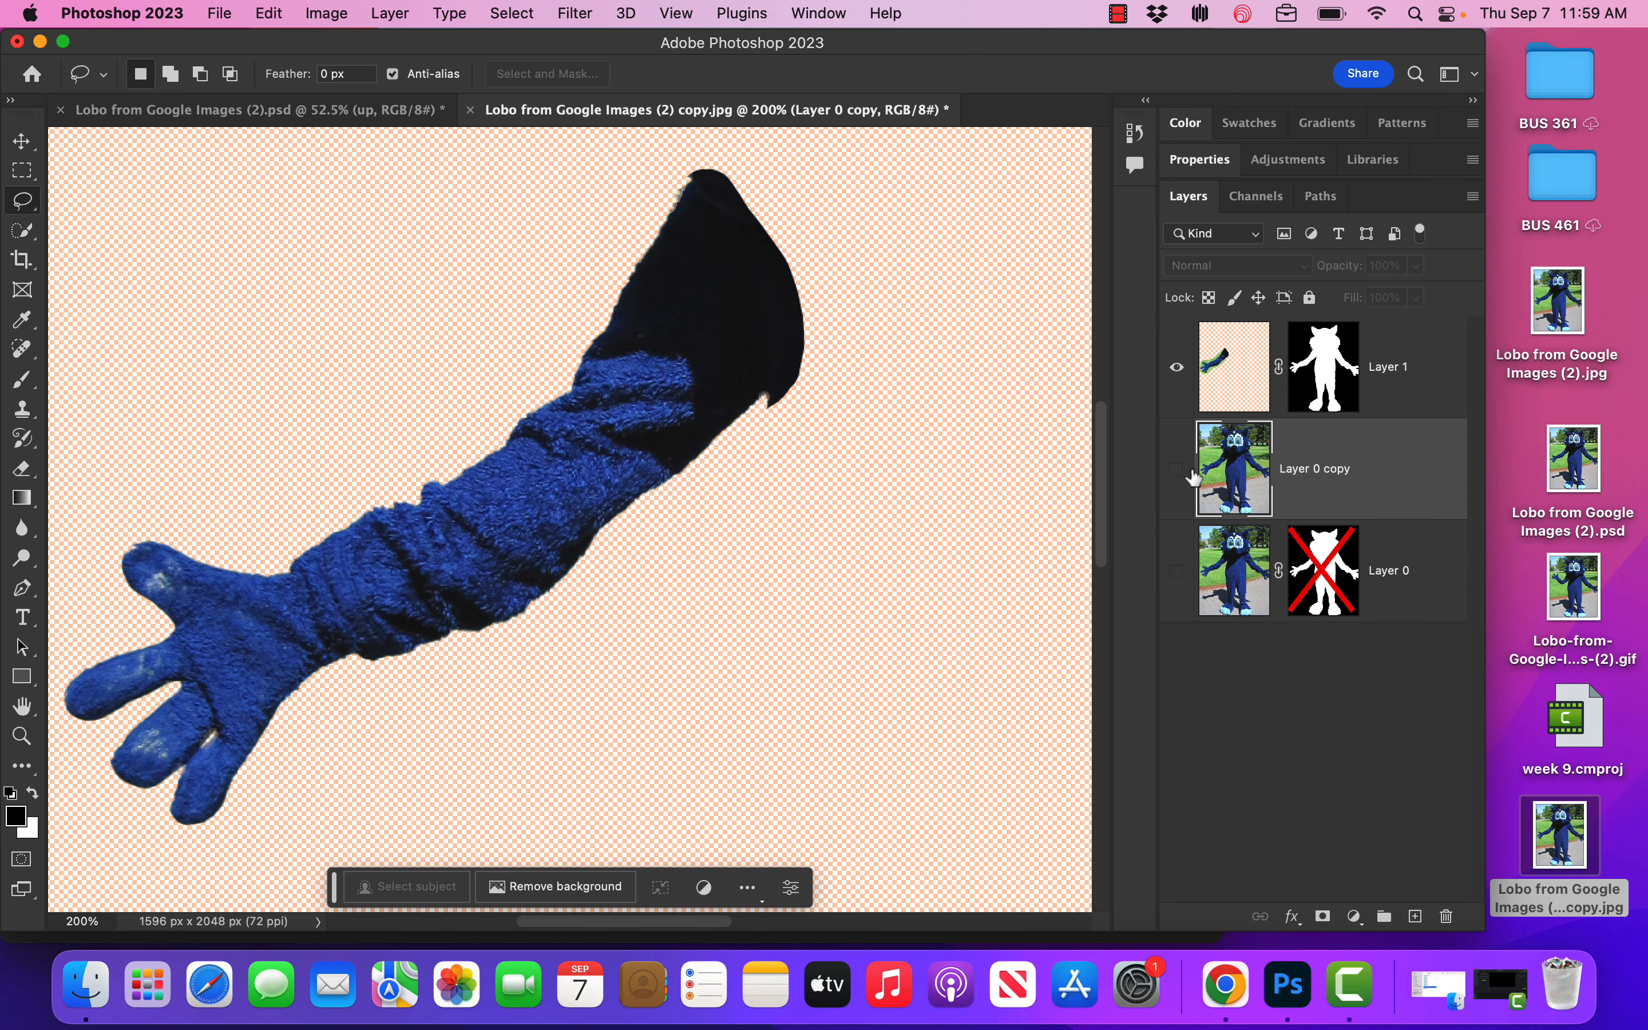
pyautogui.click(1176, 368)
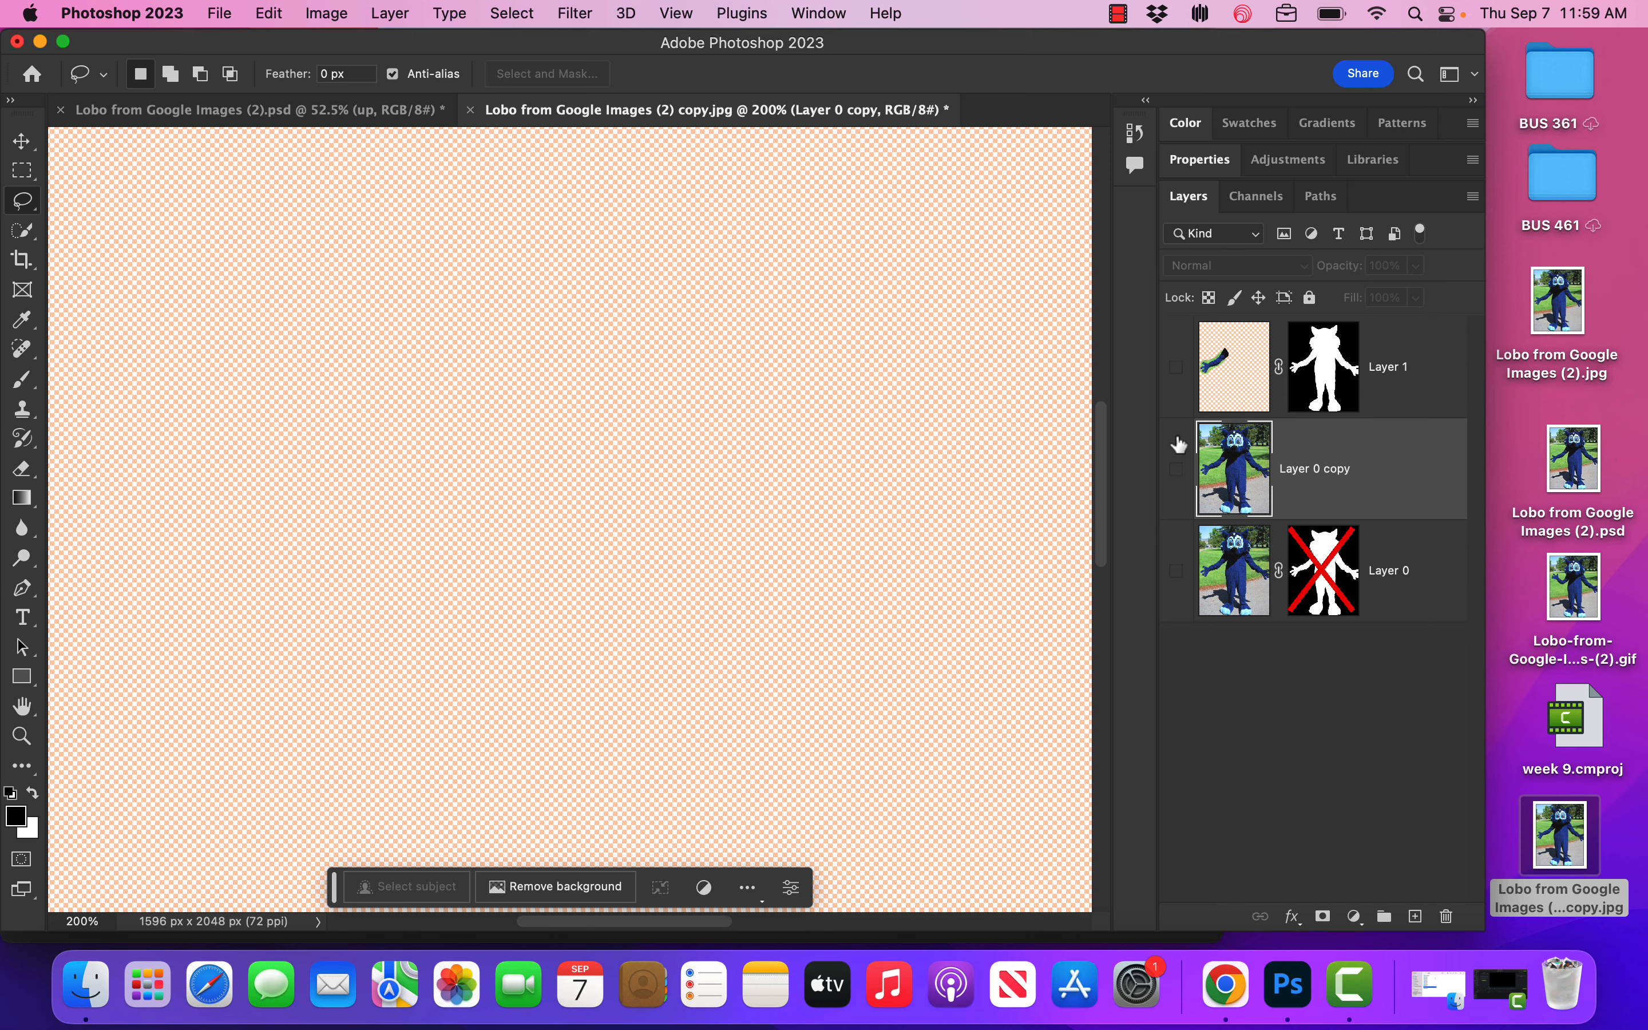
pyautogui.click(1177, 469)
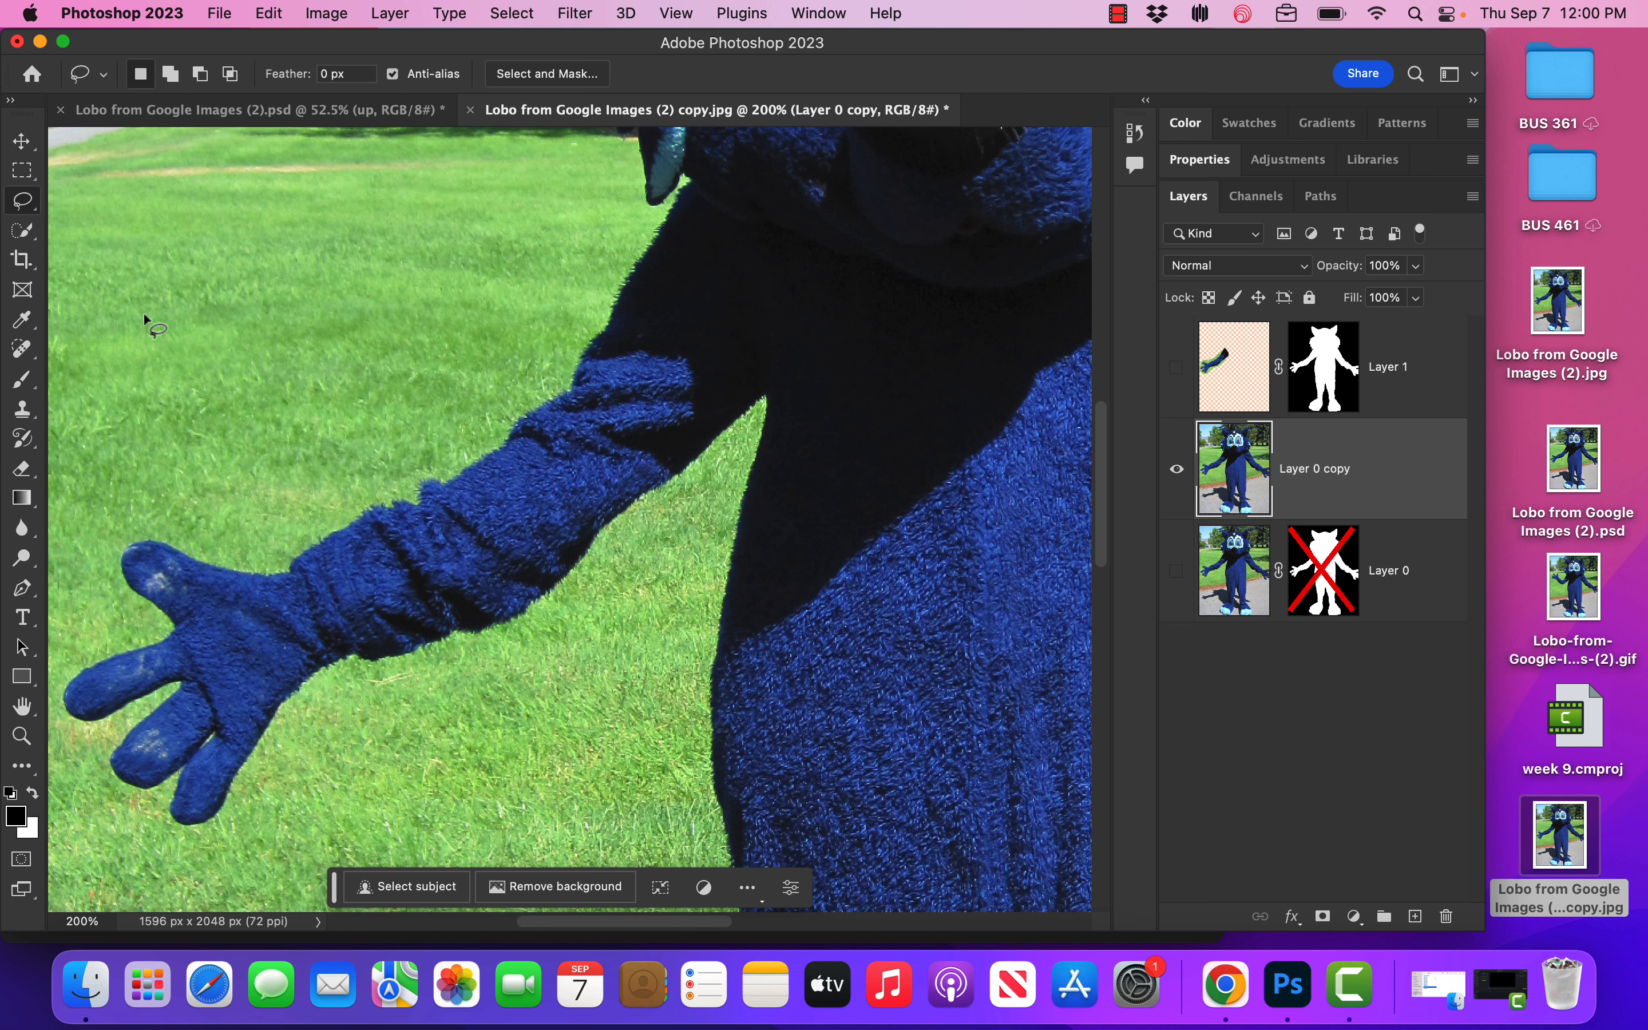
# Switch to the Clone Stamp tool and enlarge its brush to 150 px
pyautogui.click(27, 233)
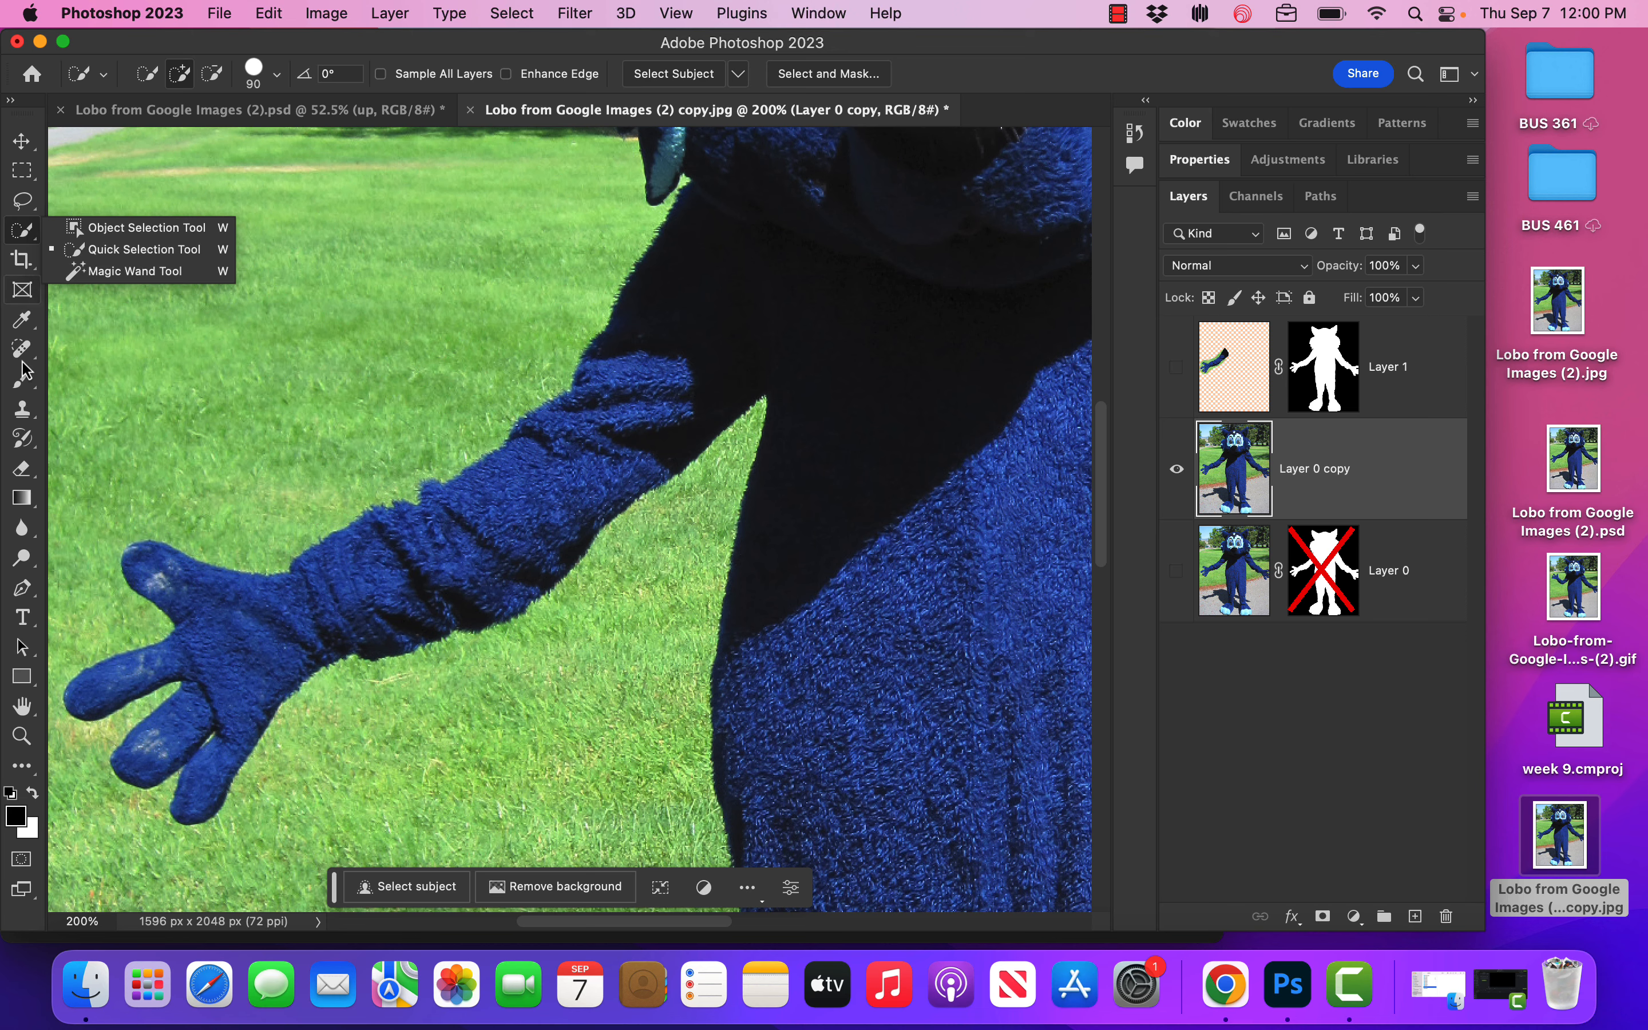
pyautogui.click(24, 417)
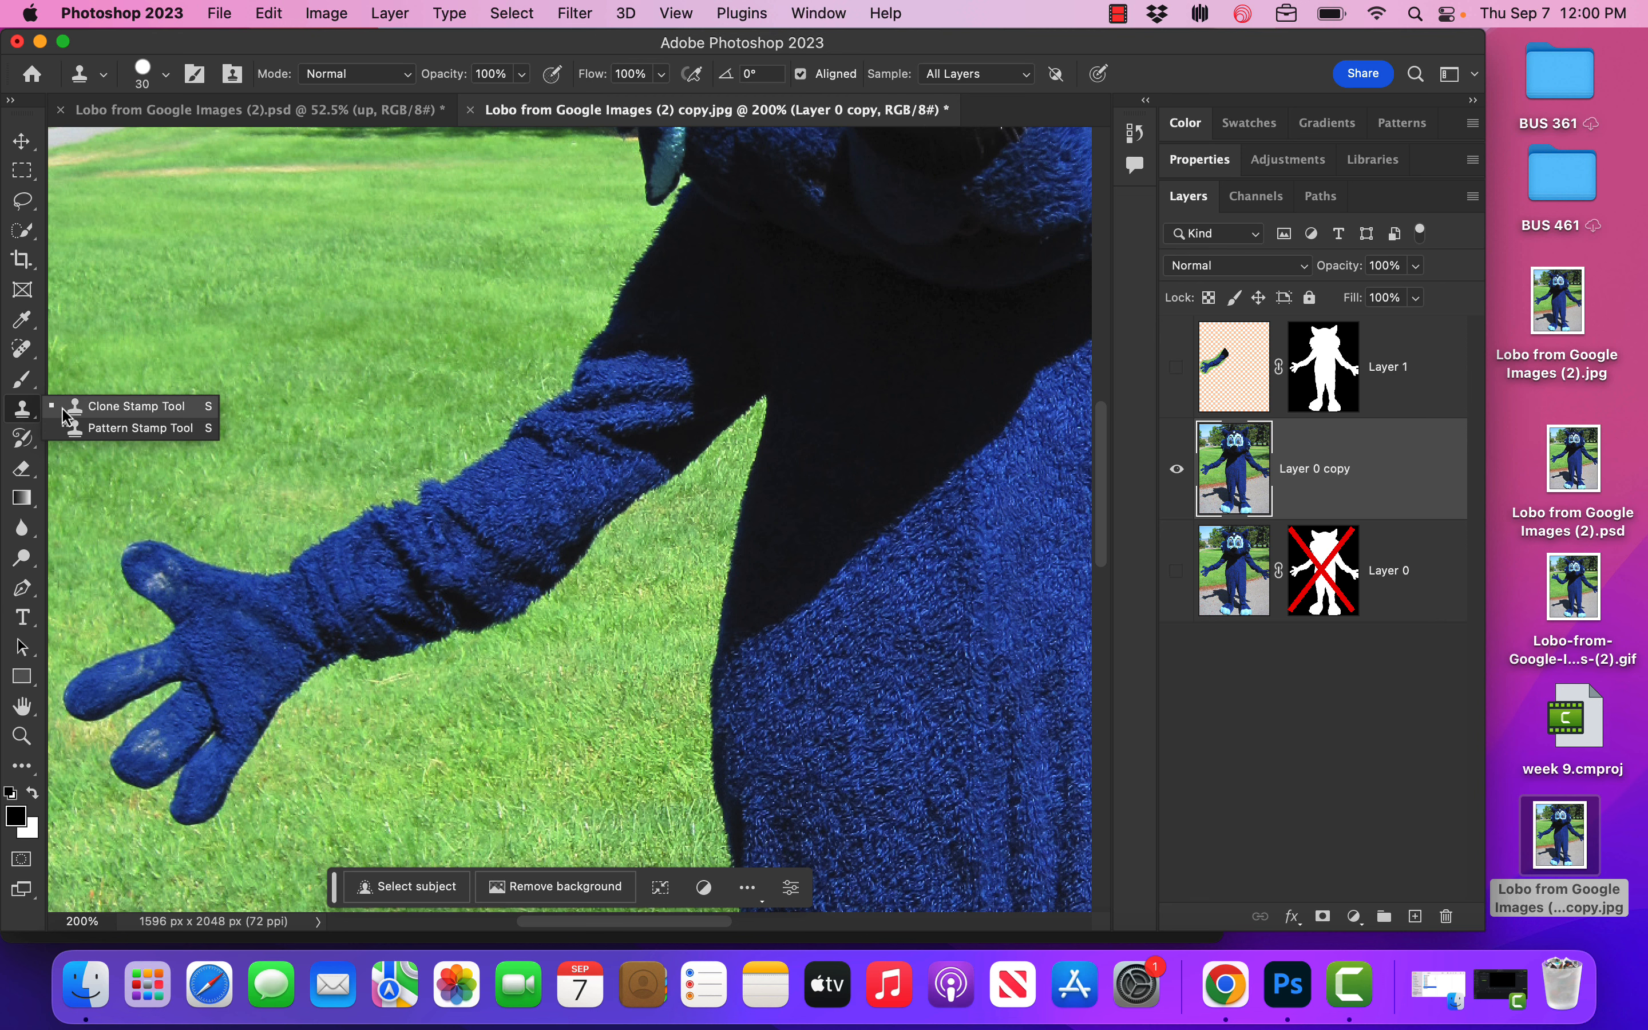
pyautogui.click(62, 407)
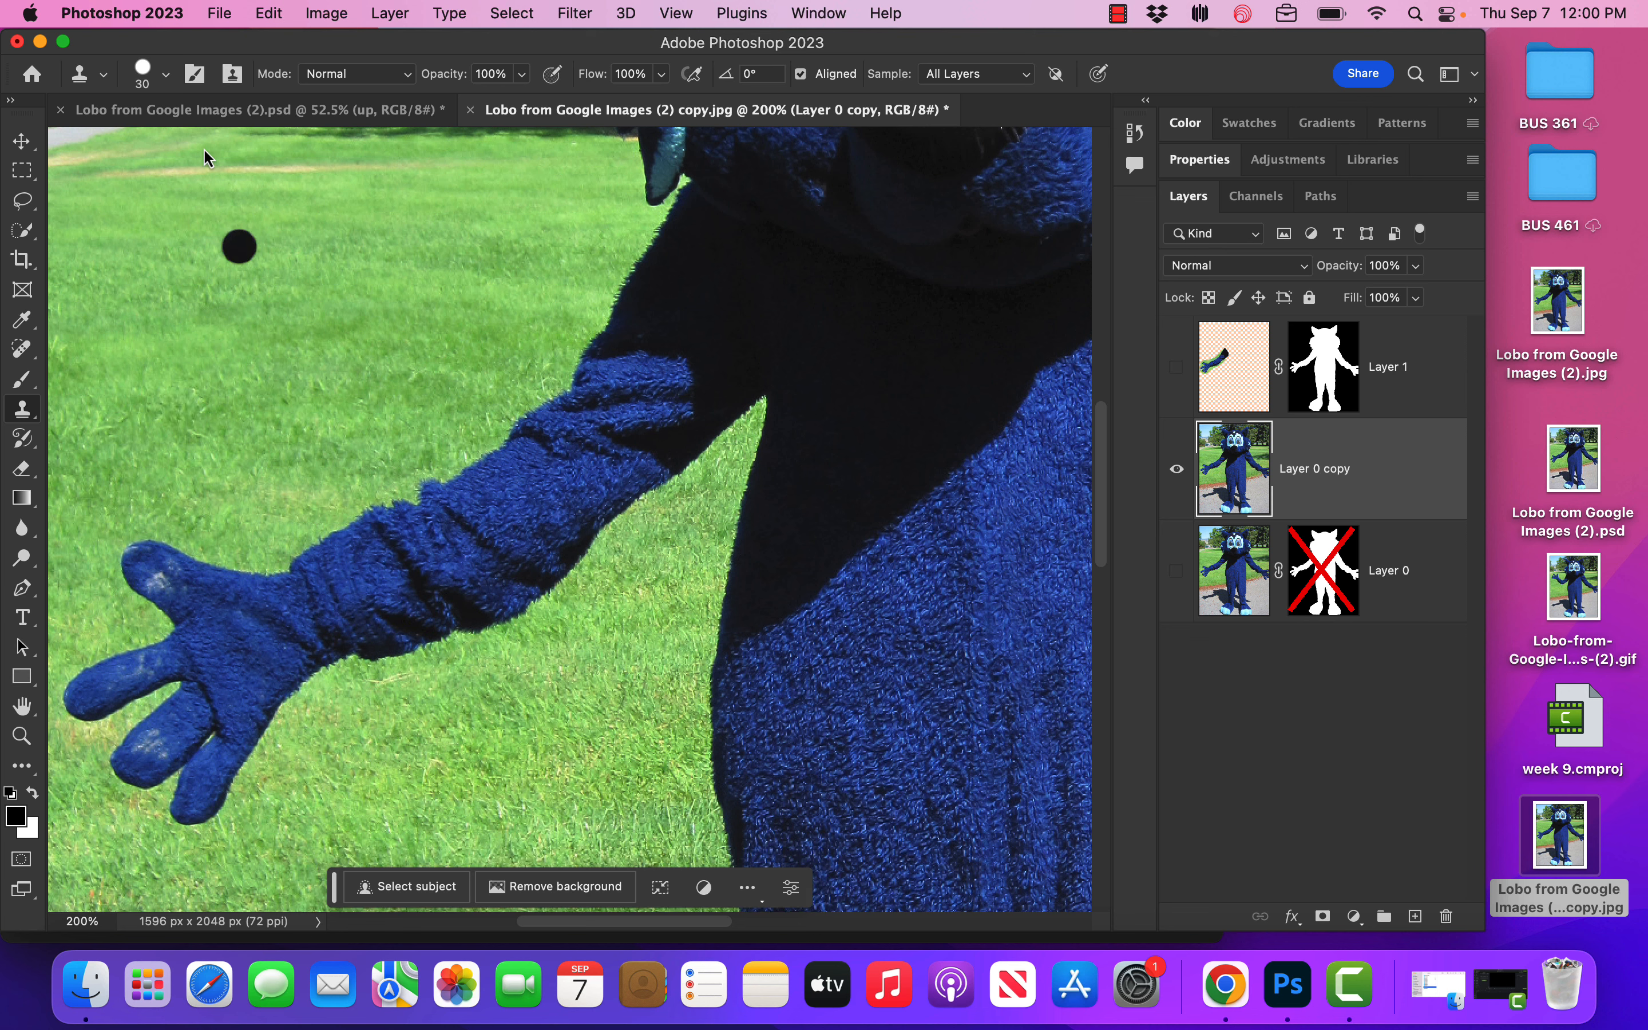
pyautogui.click(165, 76)
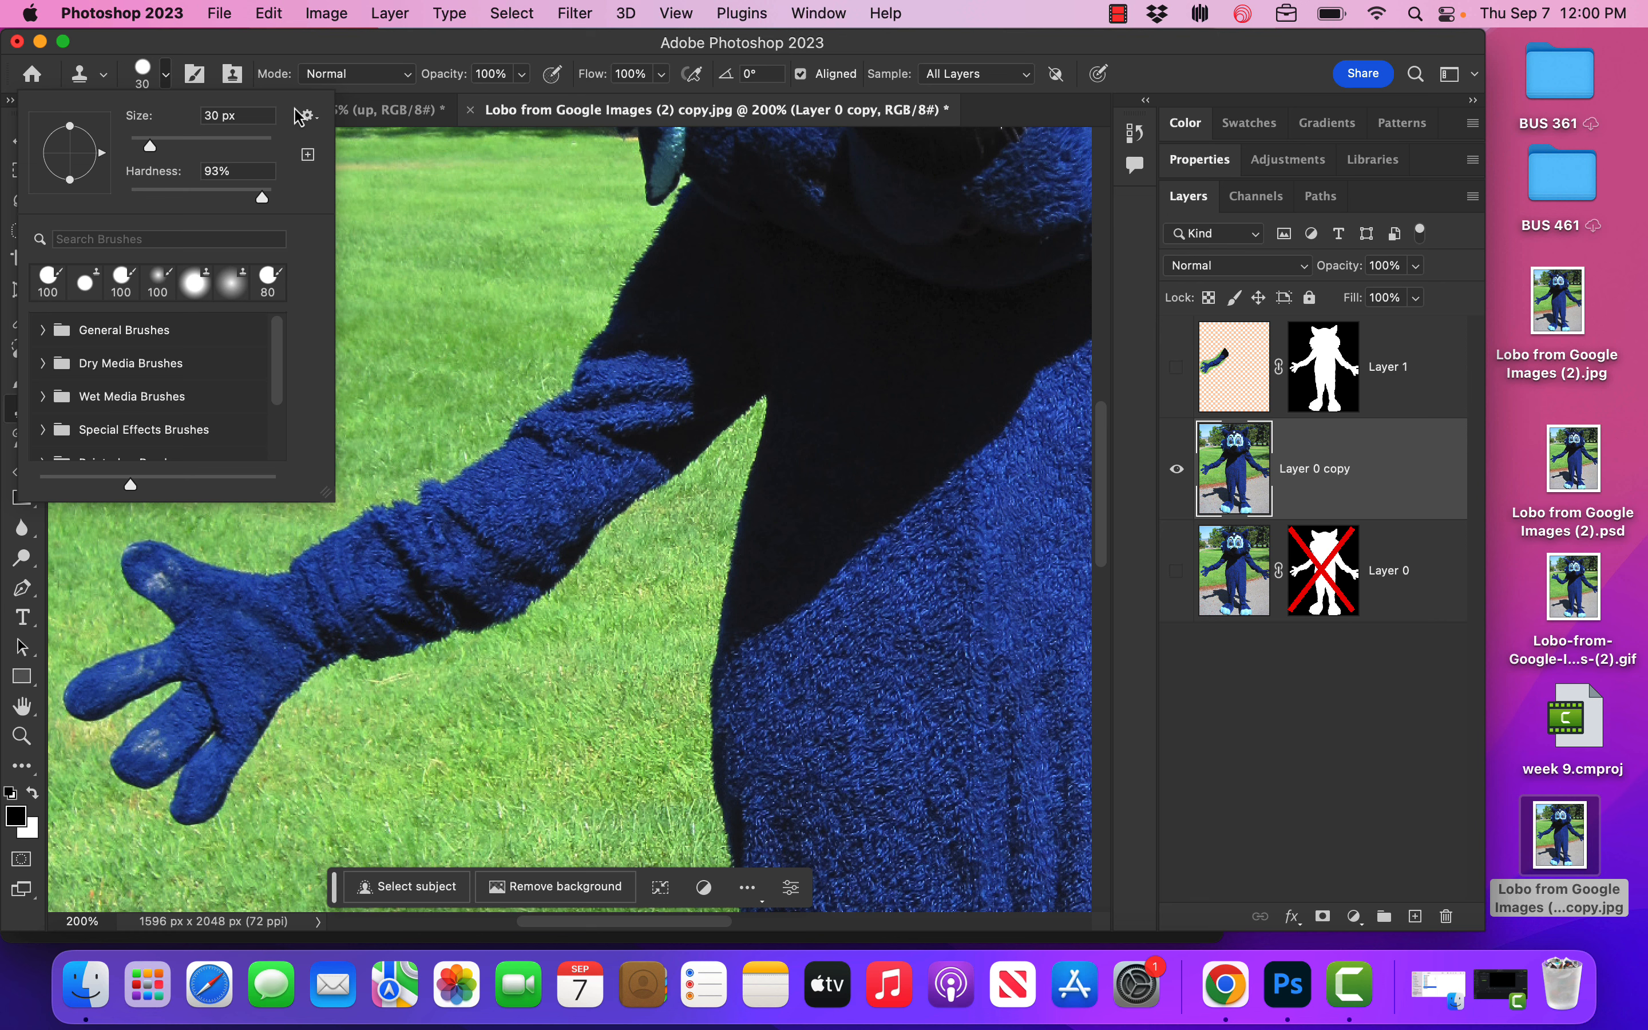
pyautogui.click(299, 55)
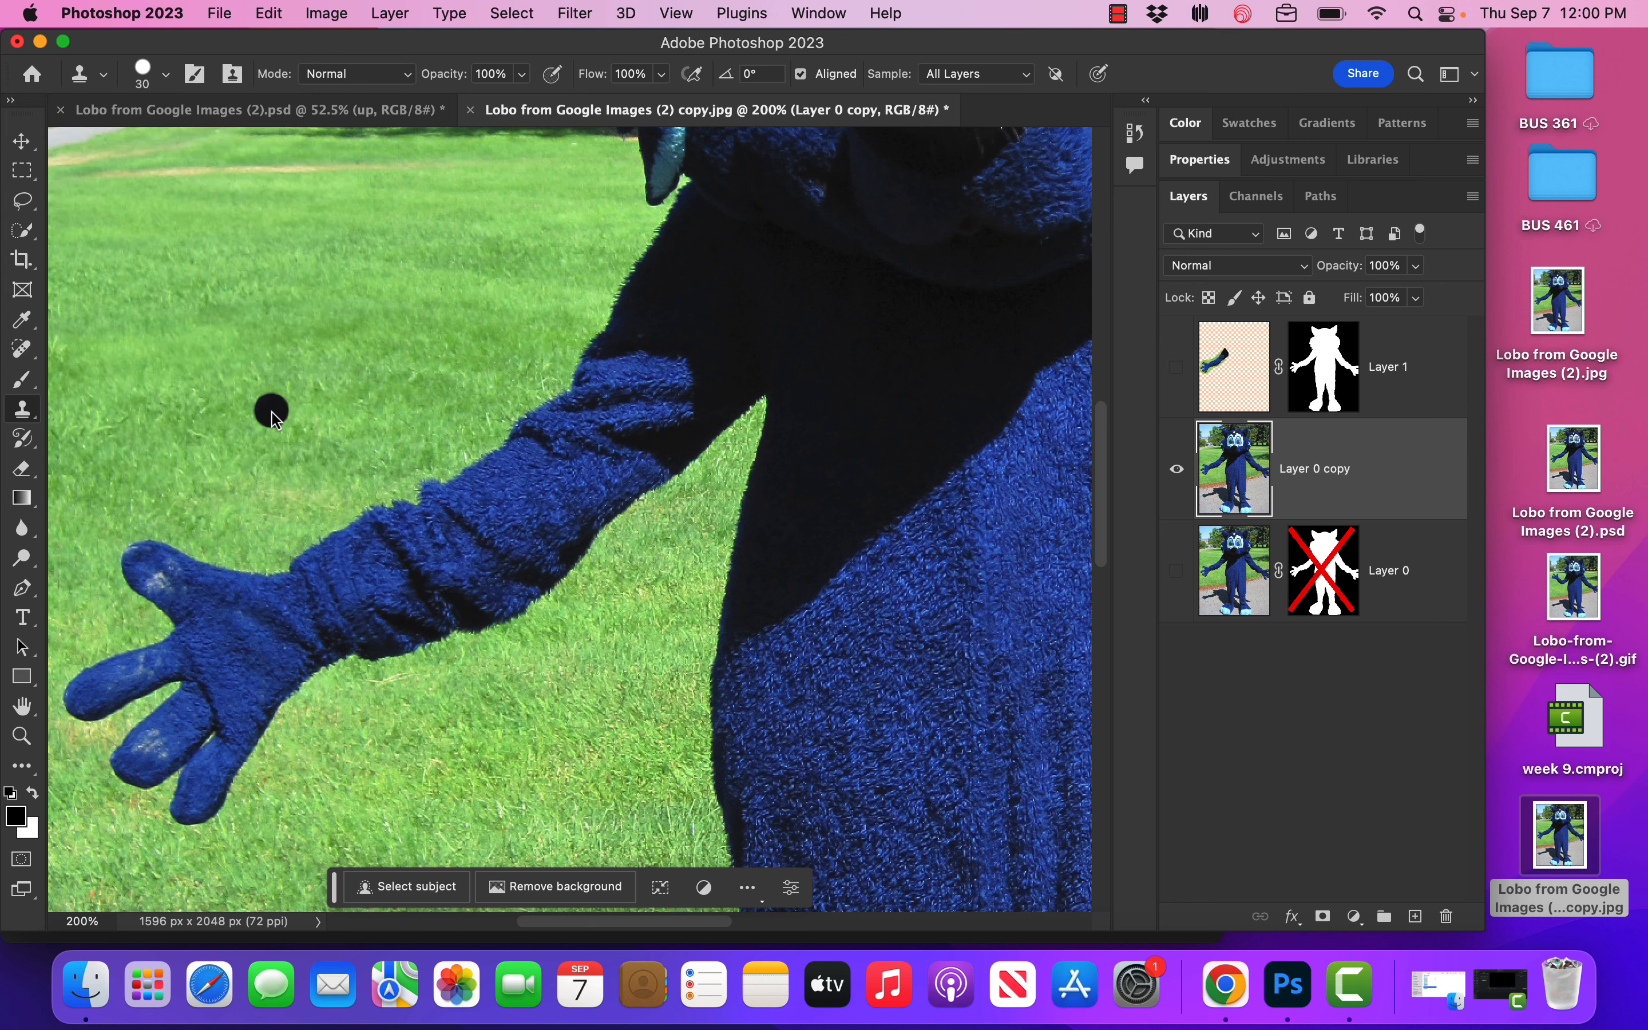
pyautogui.press(']')
pyautogui.press(']')
pyautogui.press(']')
pyautogui.press(']')
pyautogui.press(']')
pyautogui.press(']')
pyautogui.press(']')
pyautogui.press(']')
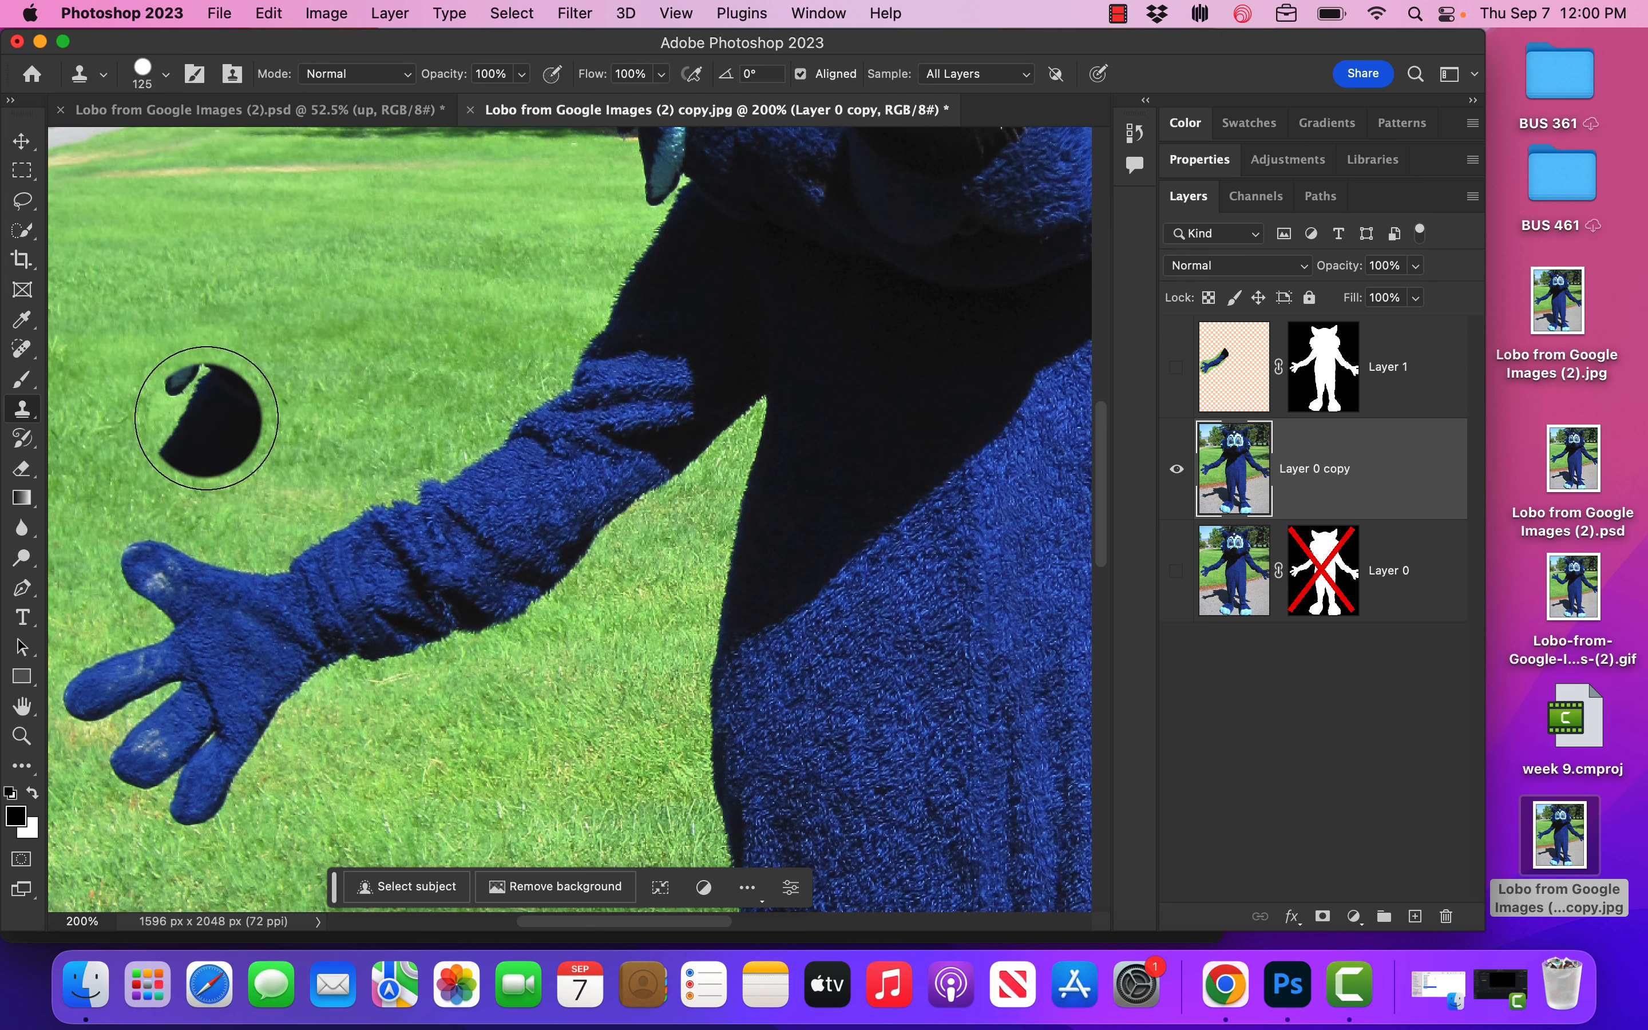
pyautogui.press(']')
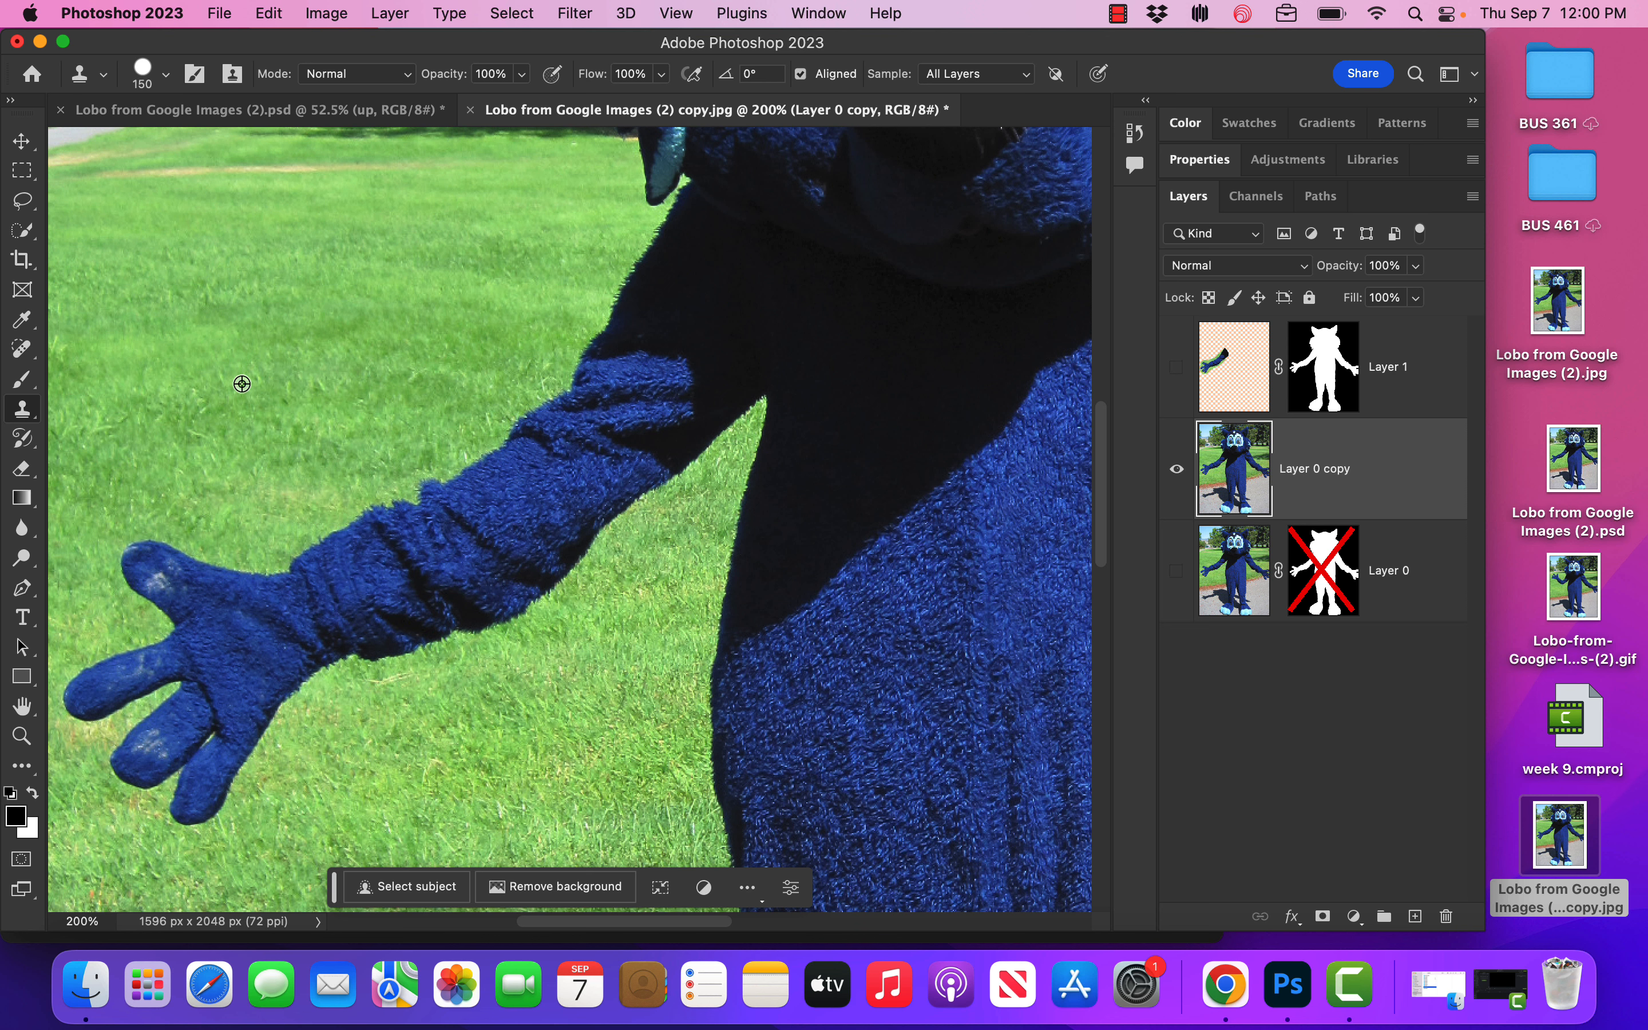
# Sample the grass above the hand and clone it over the mascot's hand on Layer 0 copy, enlarging the brush to 250 px
pyautogui.keyDown('alt'); pyautogui.click(242, 384); pyautogui.keyUp('alt')
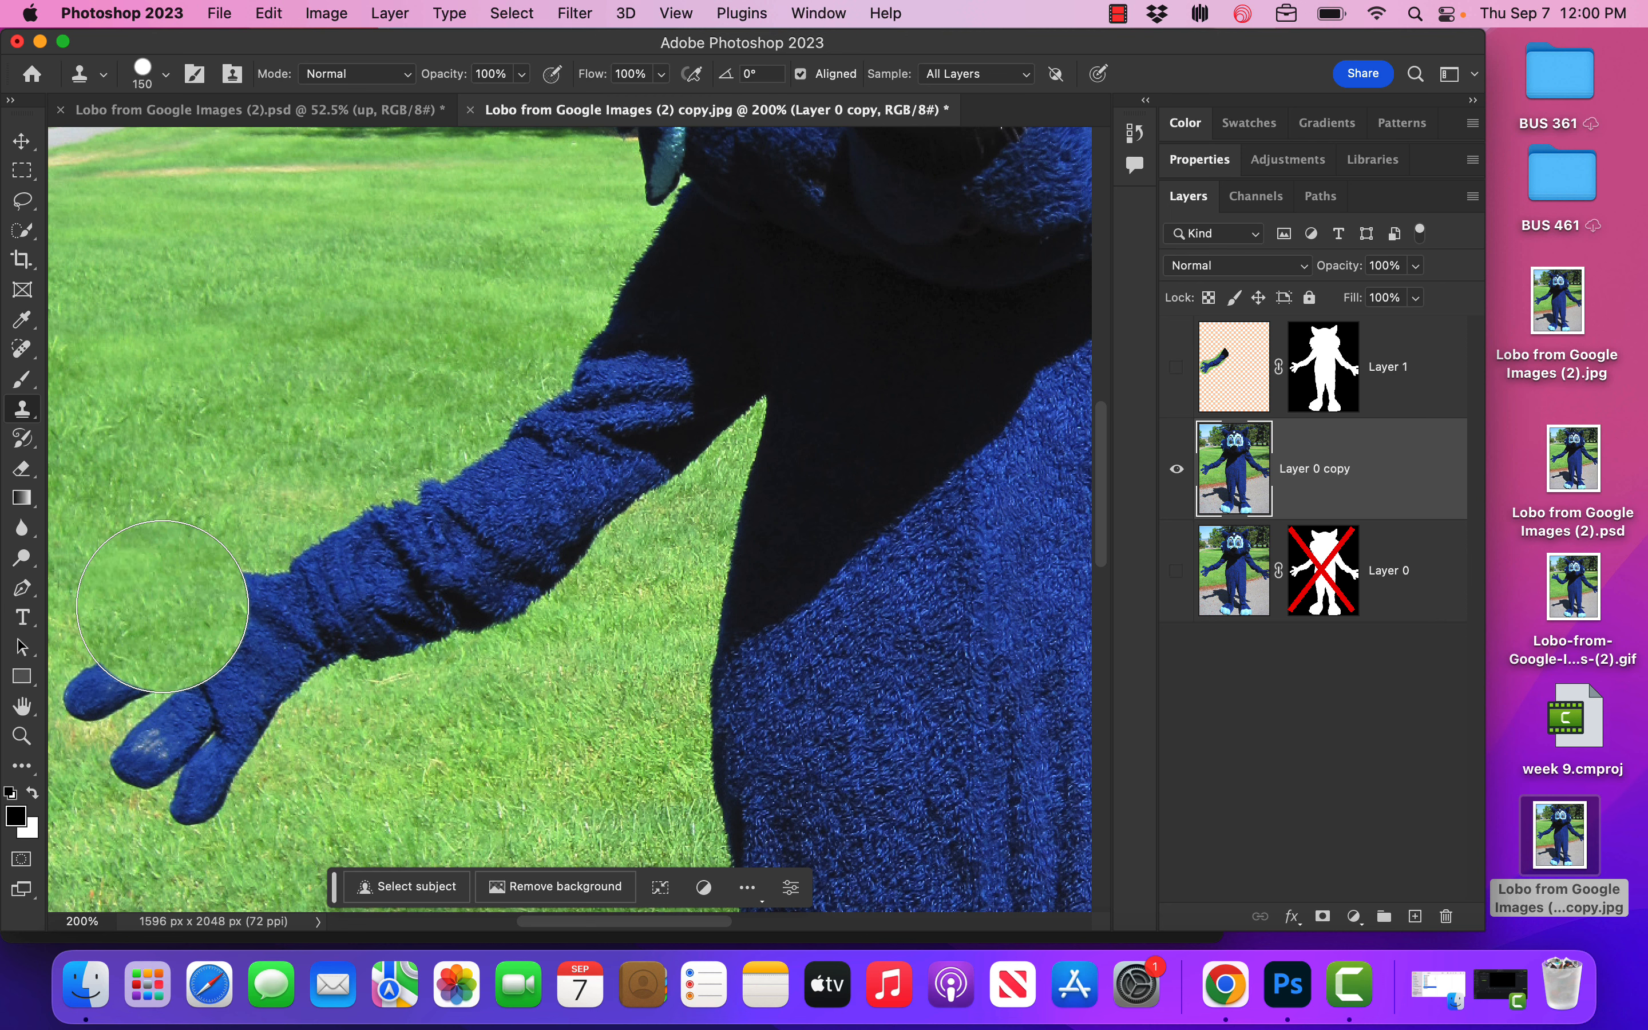
pyautogui.press(']')
pyautogui.press(']')
pyautogui.press(']')
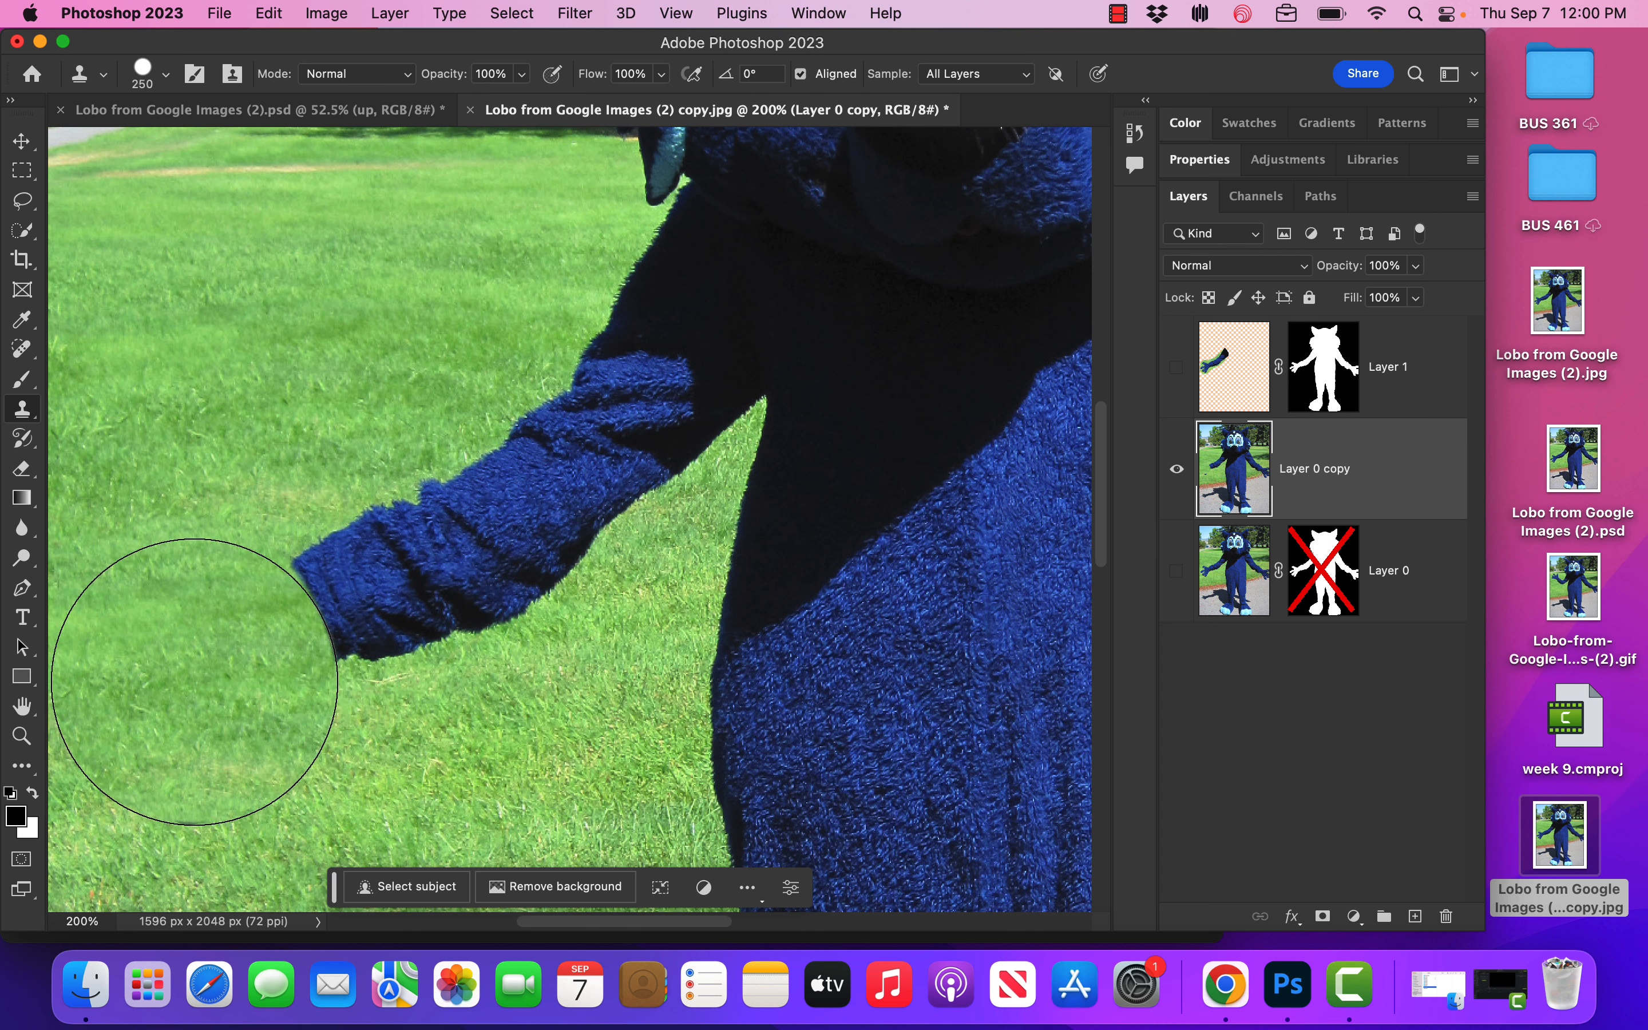
# Resample the grass above the arm and clone it over the mascot's forearm up to near the elbow
pyautogui.keyDown('alt'); pyautogui.click(318, 360); pyautogui.keyUp('alt')
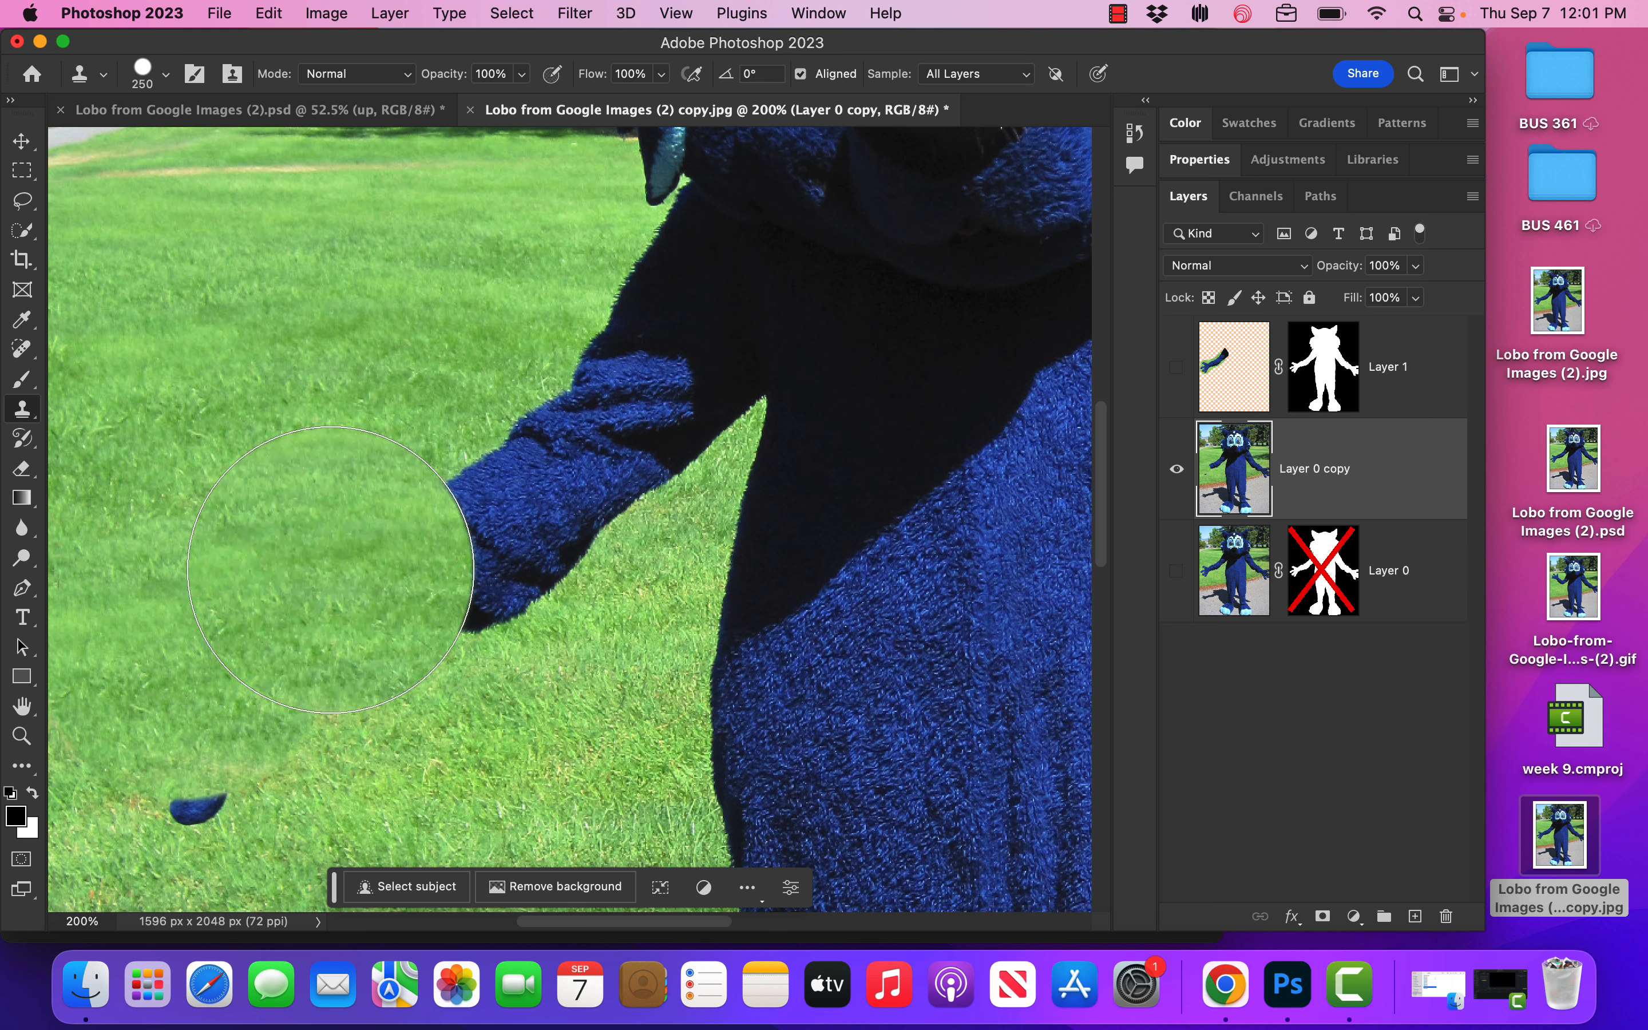
pyautogui.click(334, 578)
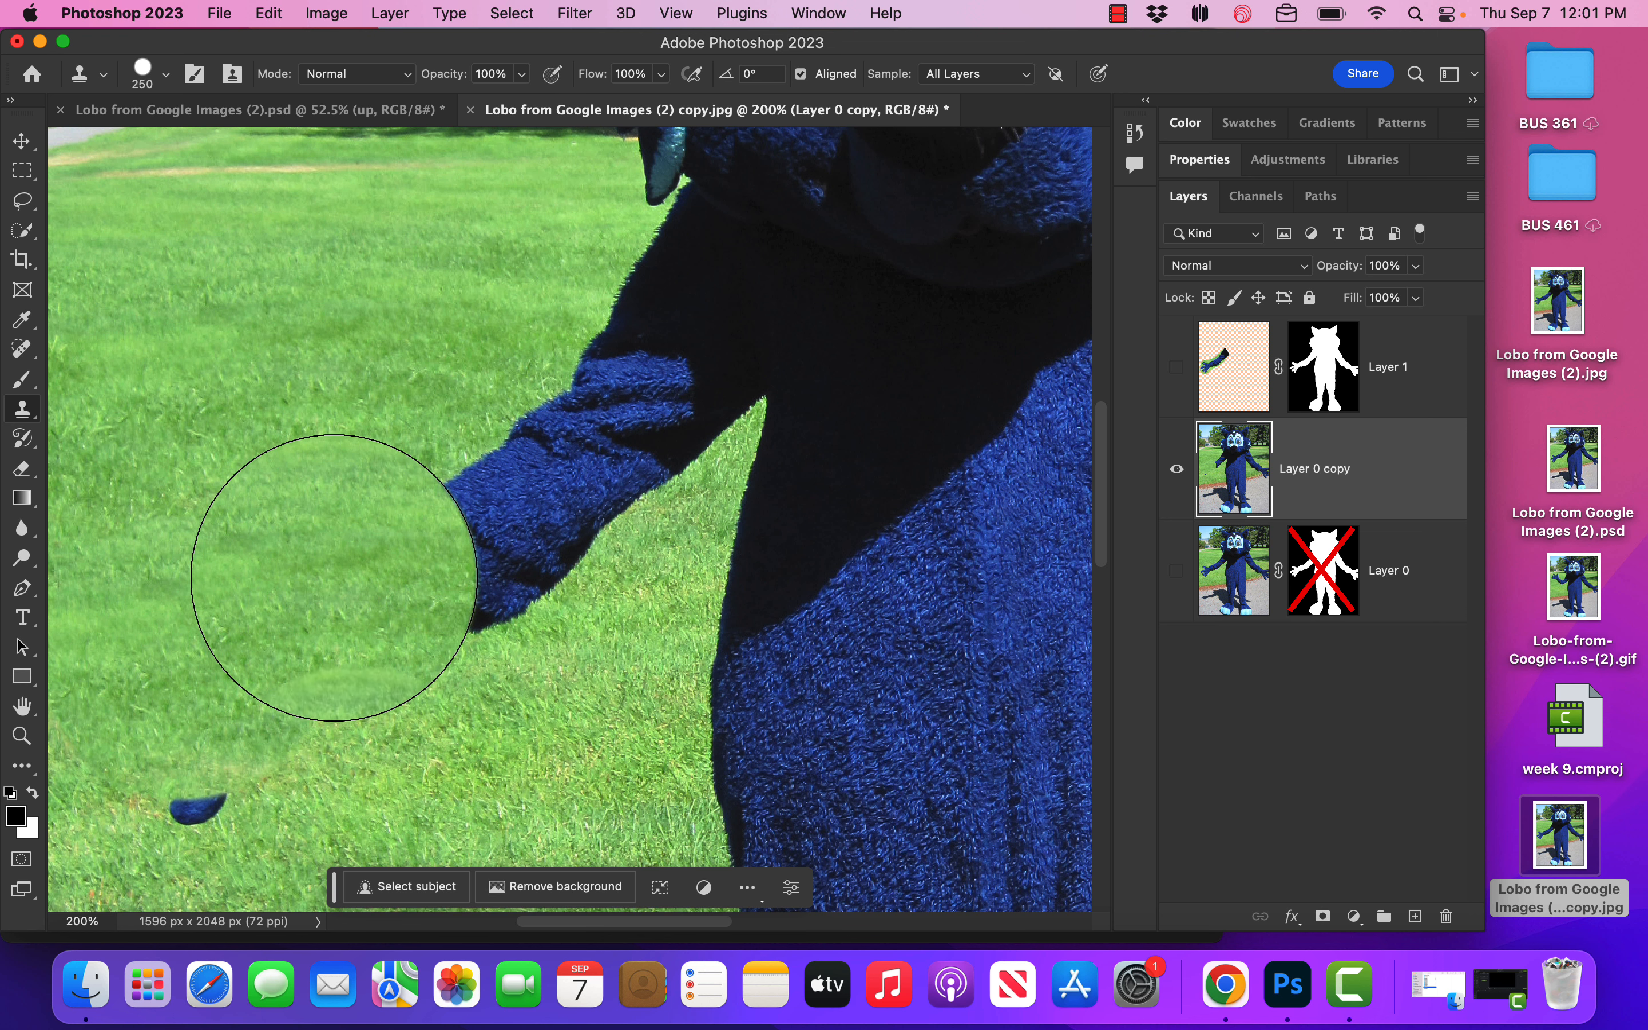
pyautogui.keyDown('alt'); pyautogui.click(374, 325); pyautogui.keyUp('alt')
pyautogui.click(479, 511)
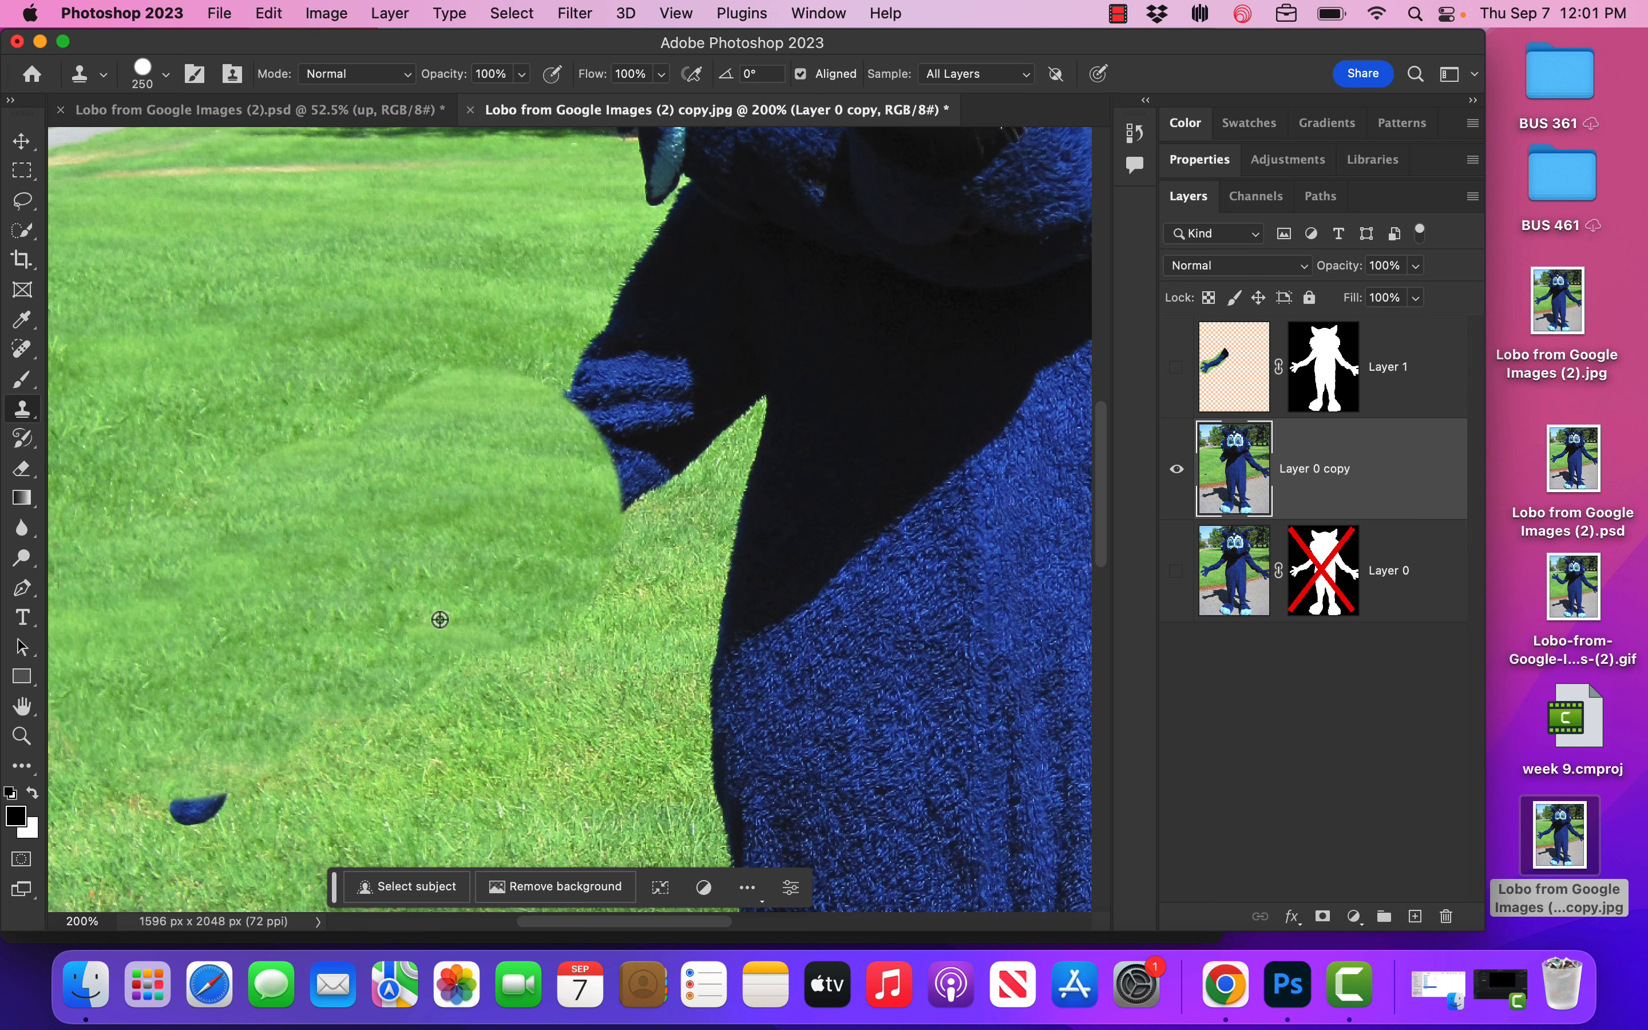
# Reduce the clone brush to 70 px and cover the leftover blue fingertip with nearby grass
pyautogui.click(342, 815)
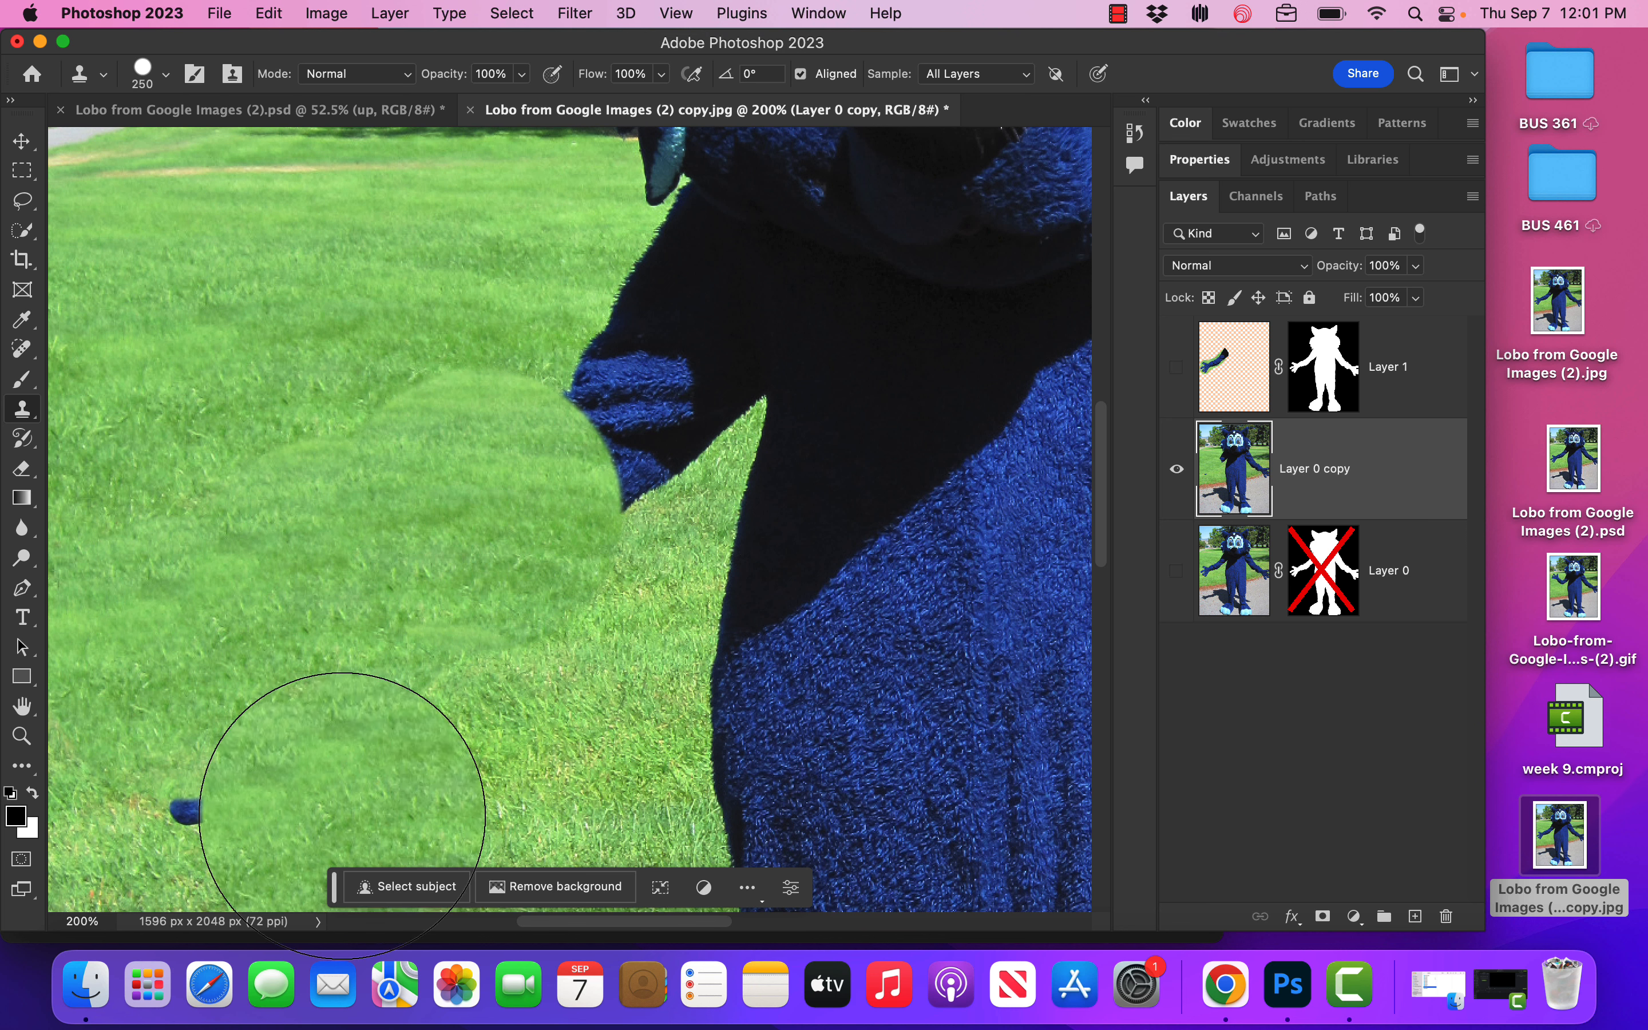
pyautogui.press('[')
pyautogui.press('[')
pyautogui.press('[')
pyautogui.press('[')
pyautogui.press('[')
pyautogui.press('[')
pyautogui.press('[')
pyautogui.press('[')
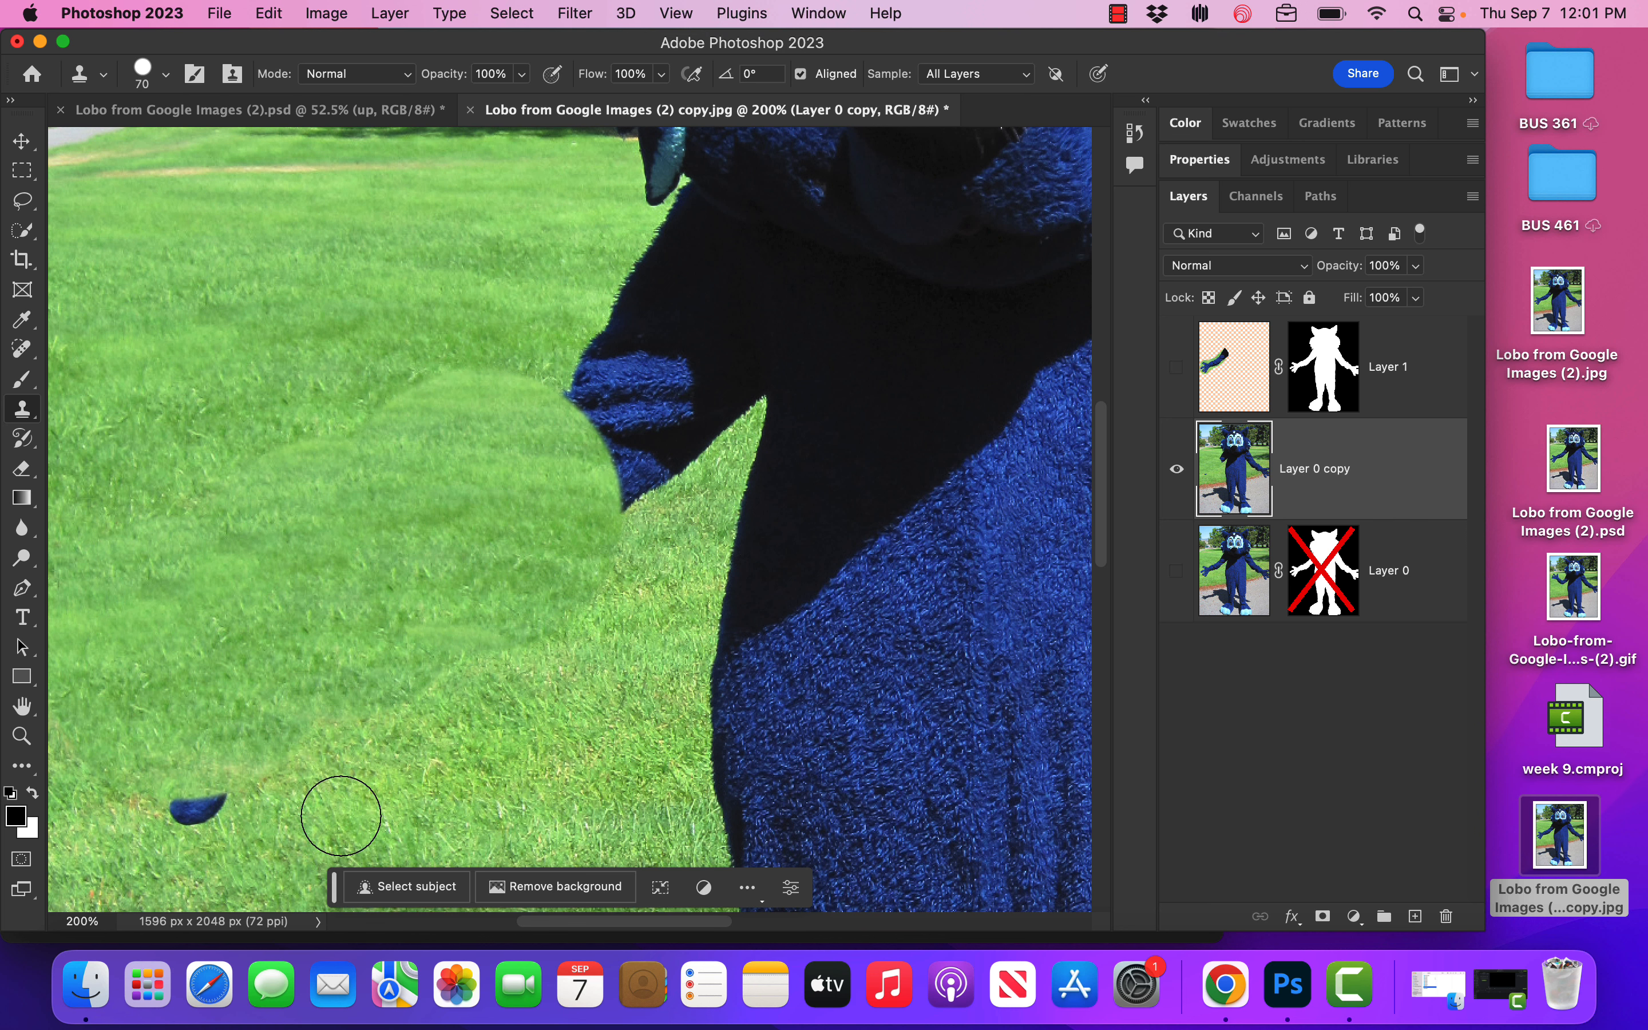
pyautogui.click(196, 805)
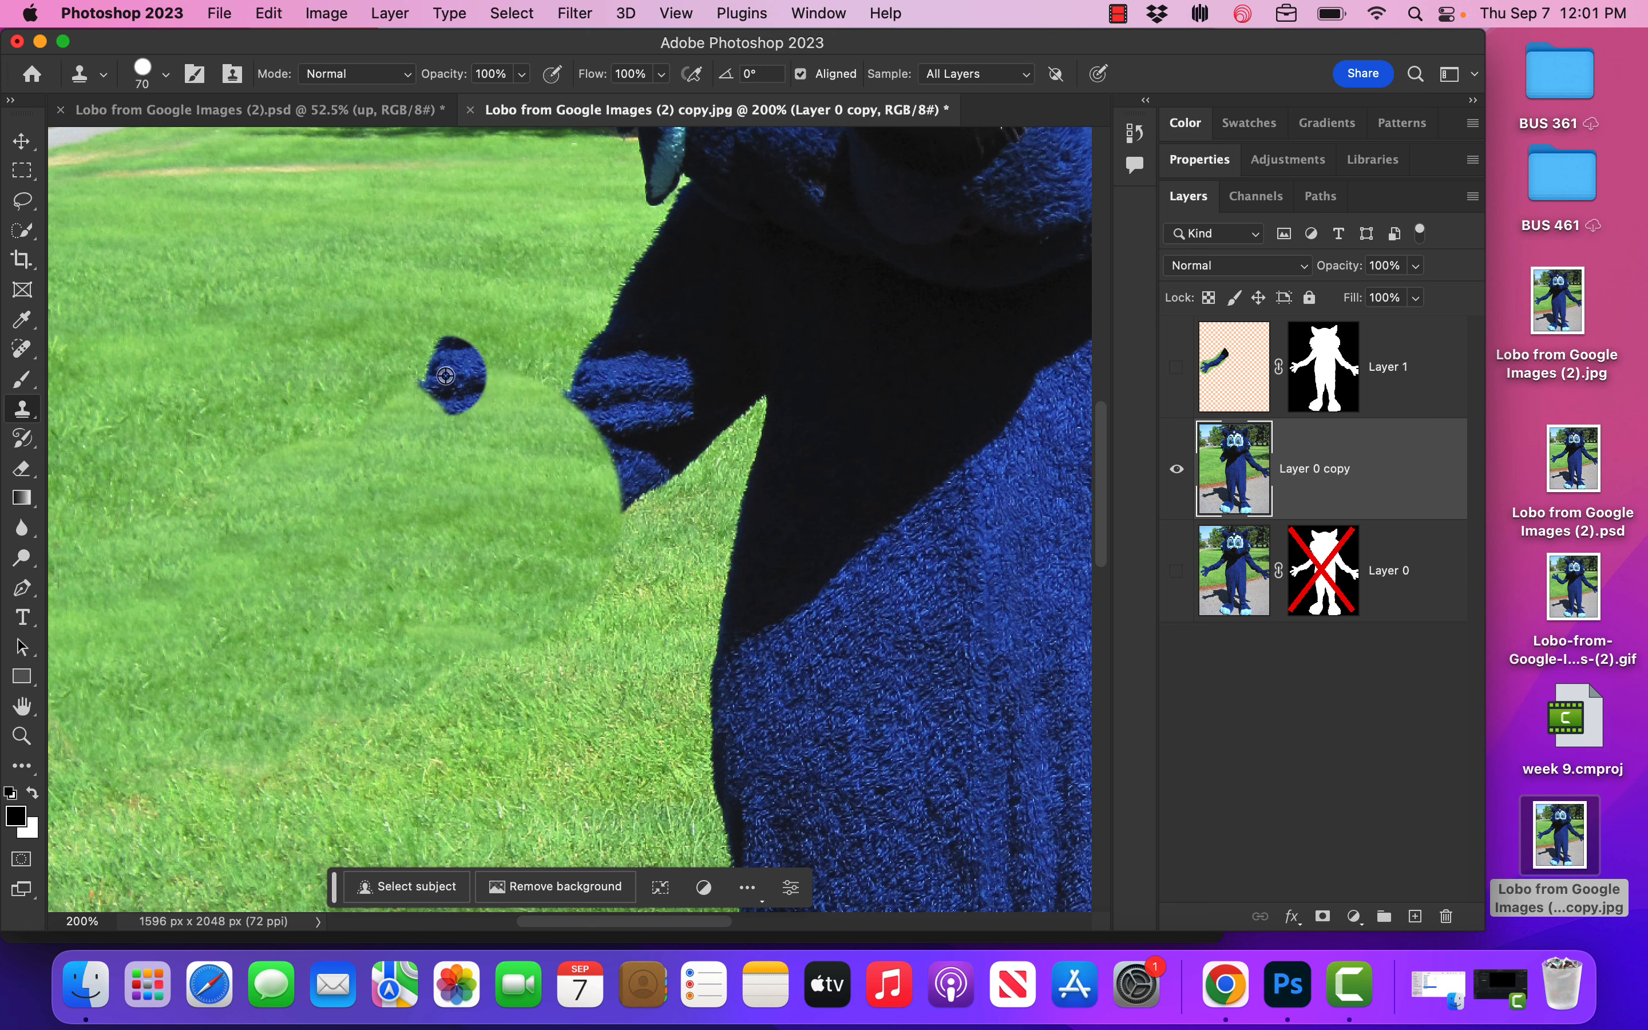
# Resample the nearby grass and clone it over the leftover fingertip and the mascot's upper arm, enlarging the brush to 200 px
pyautogui.keyDown('alt'); pyautogui.click(404, 341); pyautogui.keyUp('alt')
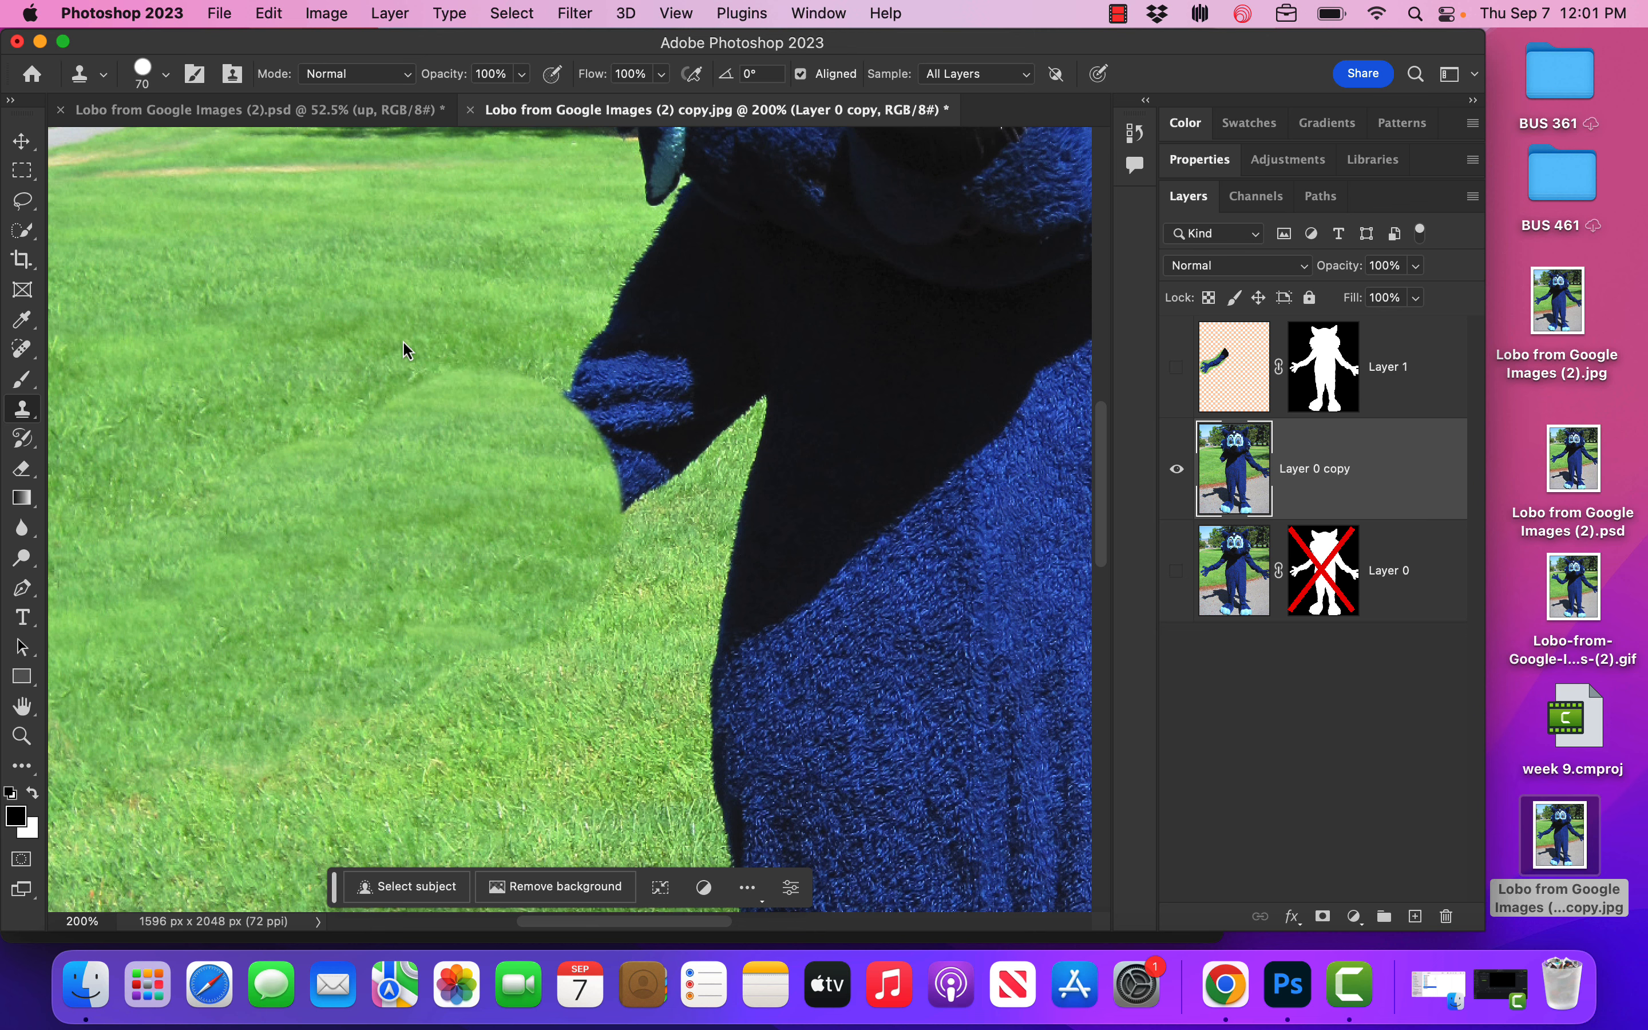
pyautogui.press(']')
pyautogui.press(']')
pyautogui.press(']')
pyautogui.press(']')
pyautogui.press(']')
pyautogui.press(']')
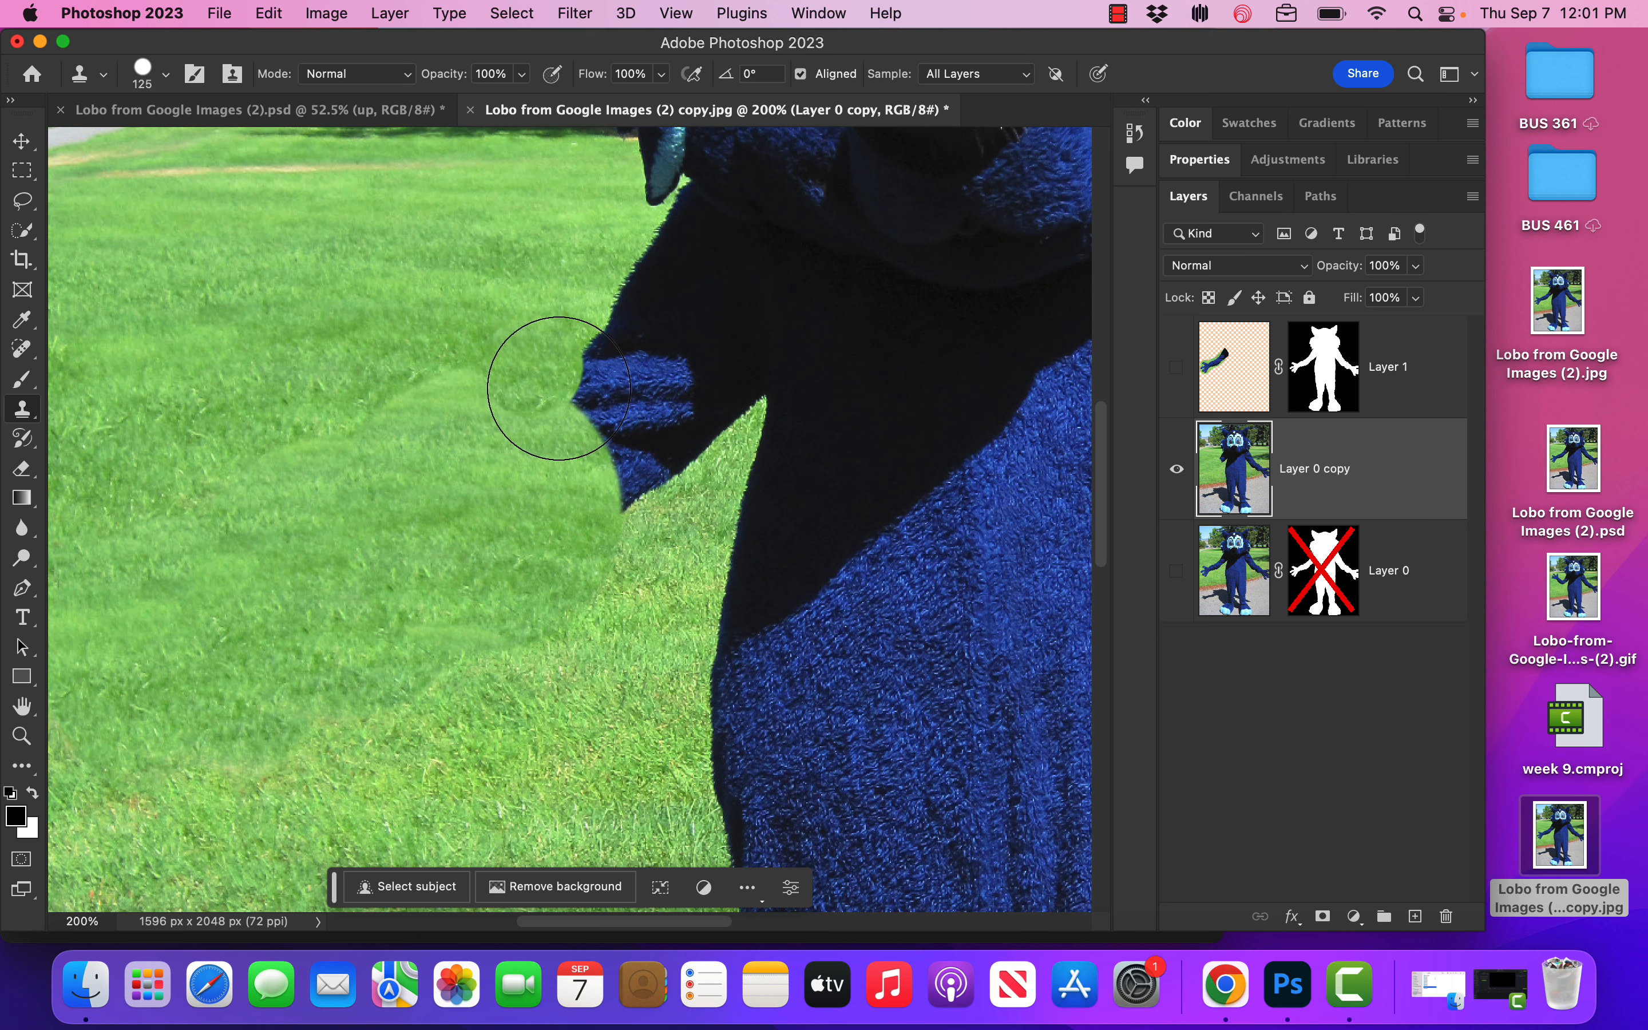
pyautogui.press(']')
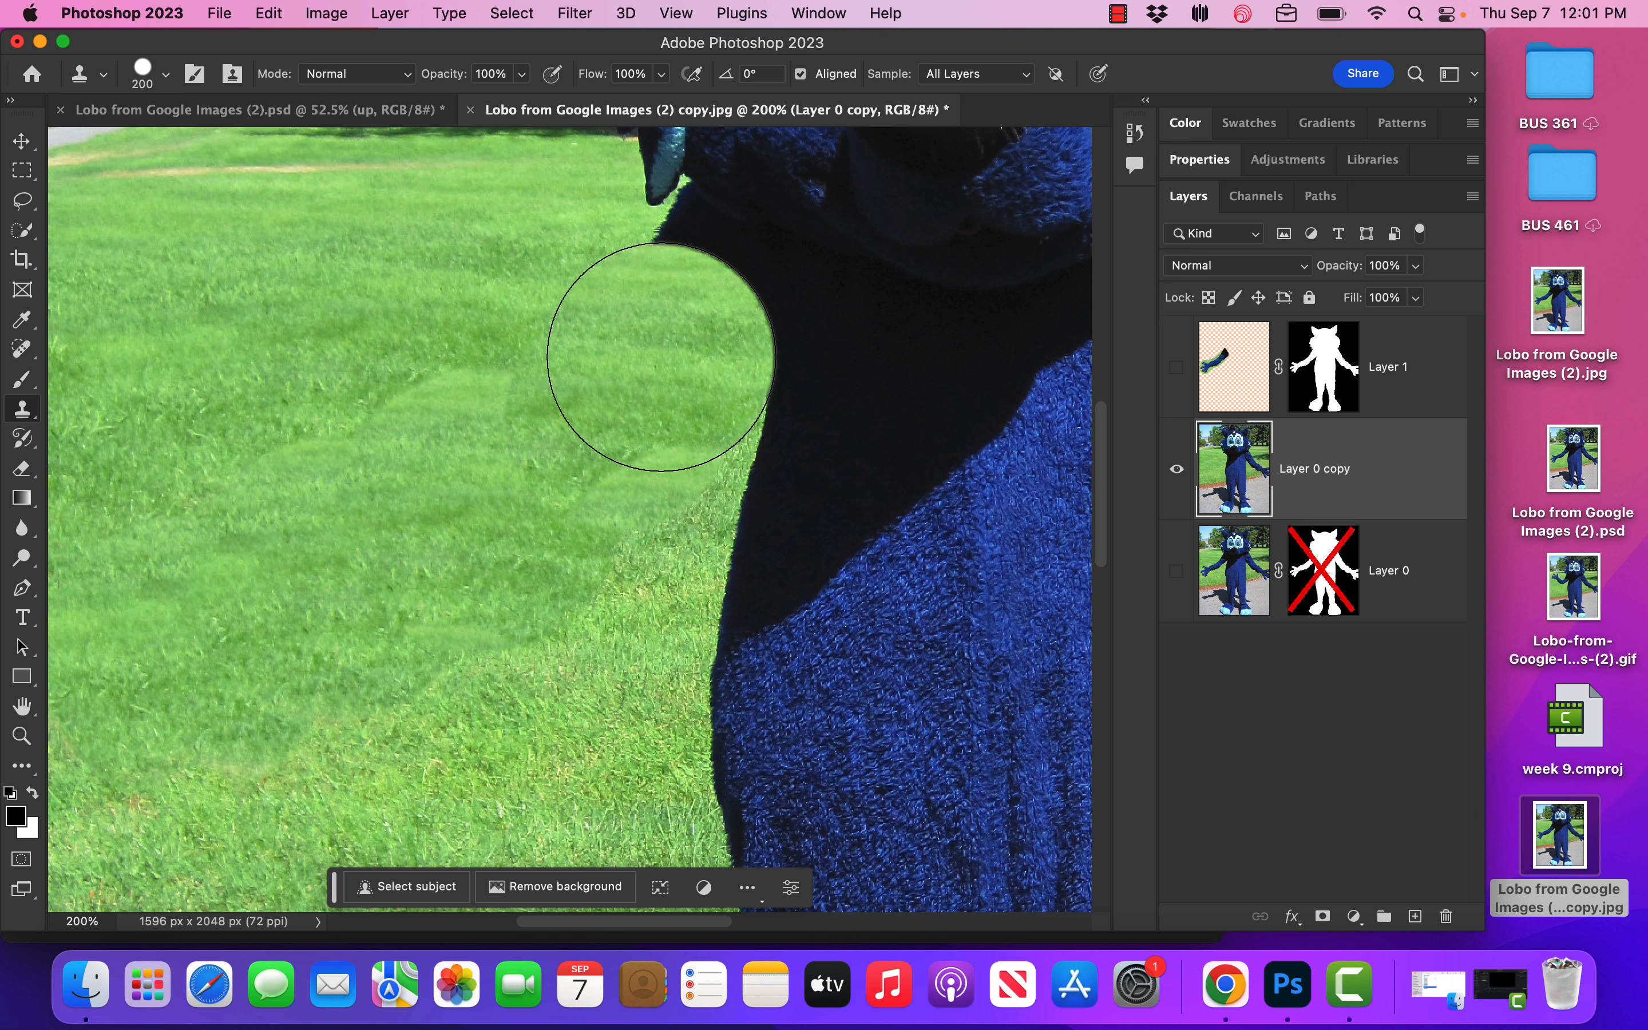
pyautogui.click(660, 358)
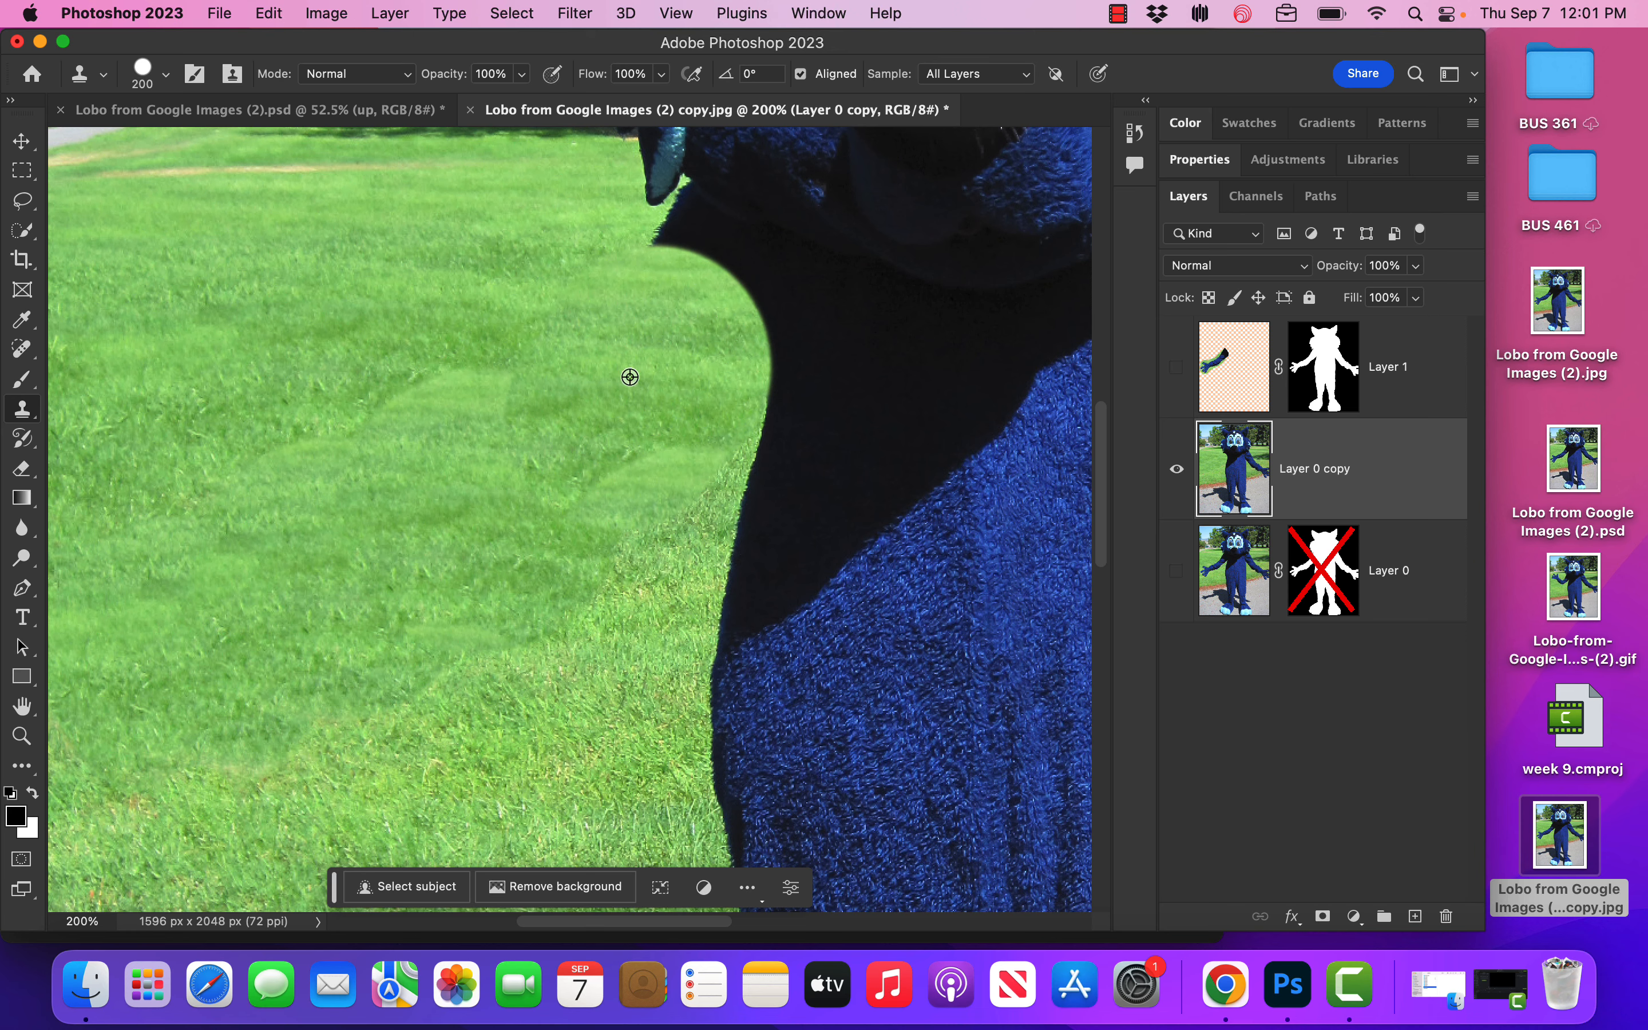
# Reduce the clone brush to 70 px and cover the remaining shoulder area below the cheek fur with grass
pyautogui.press('[')
pyautogui.press('[')
pyautogui.press('[')
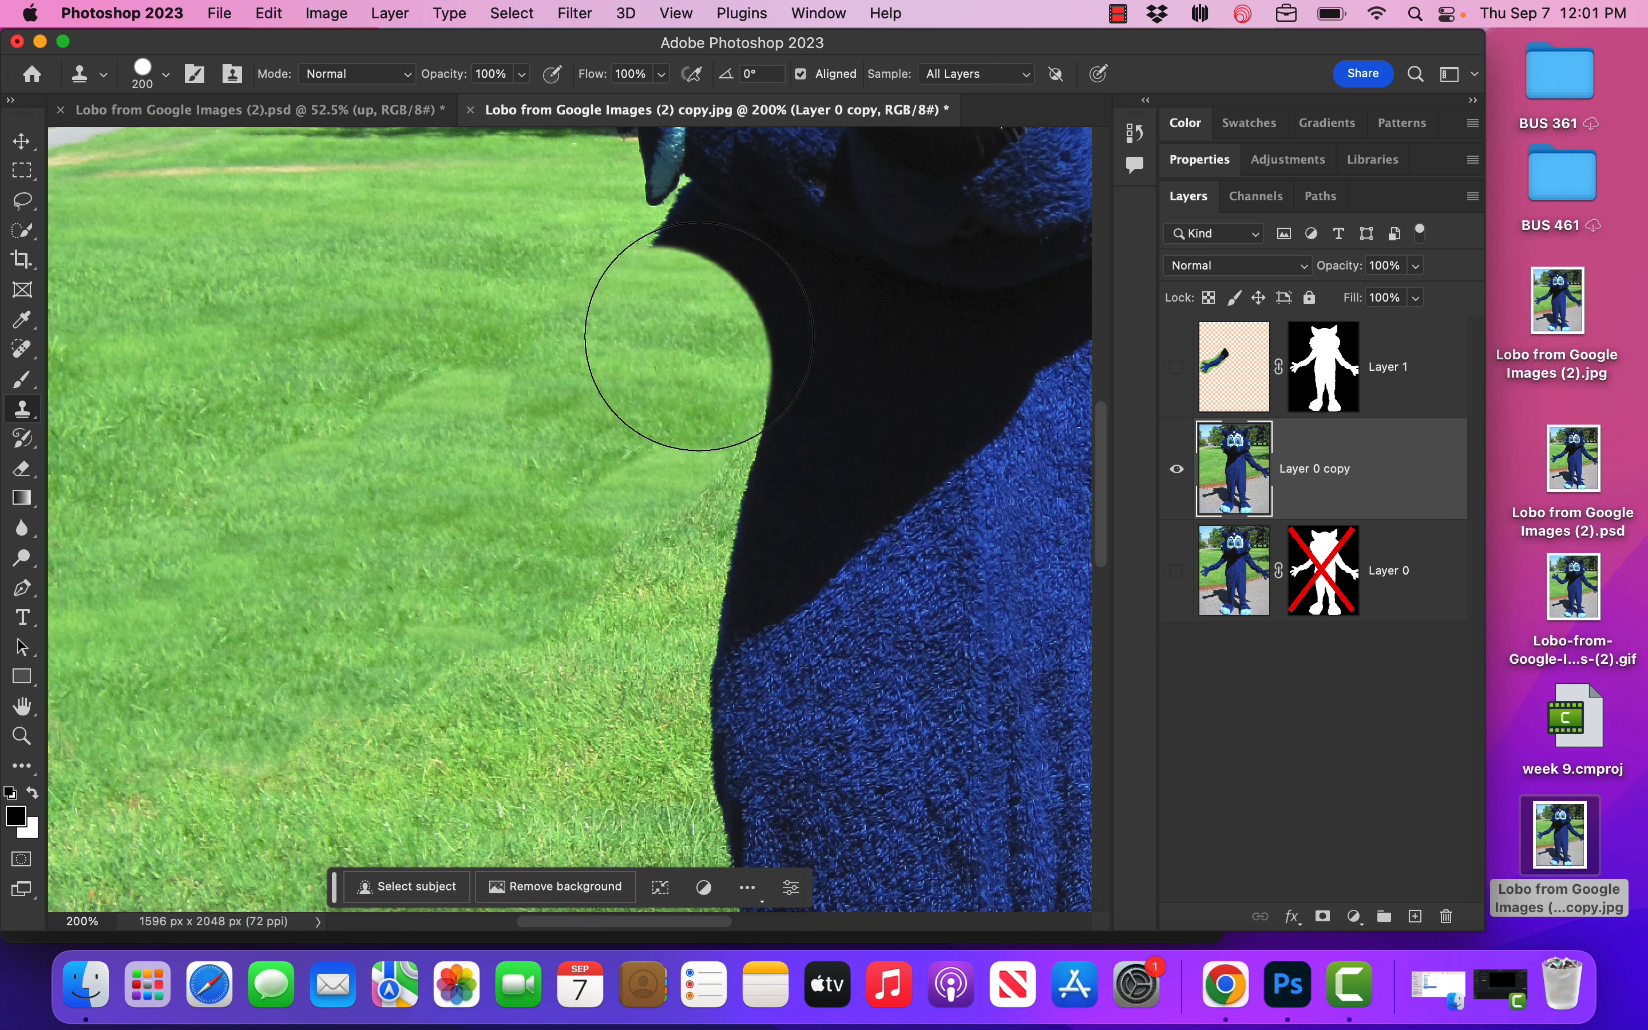
pyautogui.press('[')
pyautogui.press('[')
pyautogui.press('[')
pyautogui.press('[')
pyautogui.moveTo(662, 280)
pyautogui.mouseDown()
pyautogui.moveTo(687, 240)
pyautogui.moveTo(698, 275)
pyautogui.mouseUp()
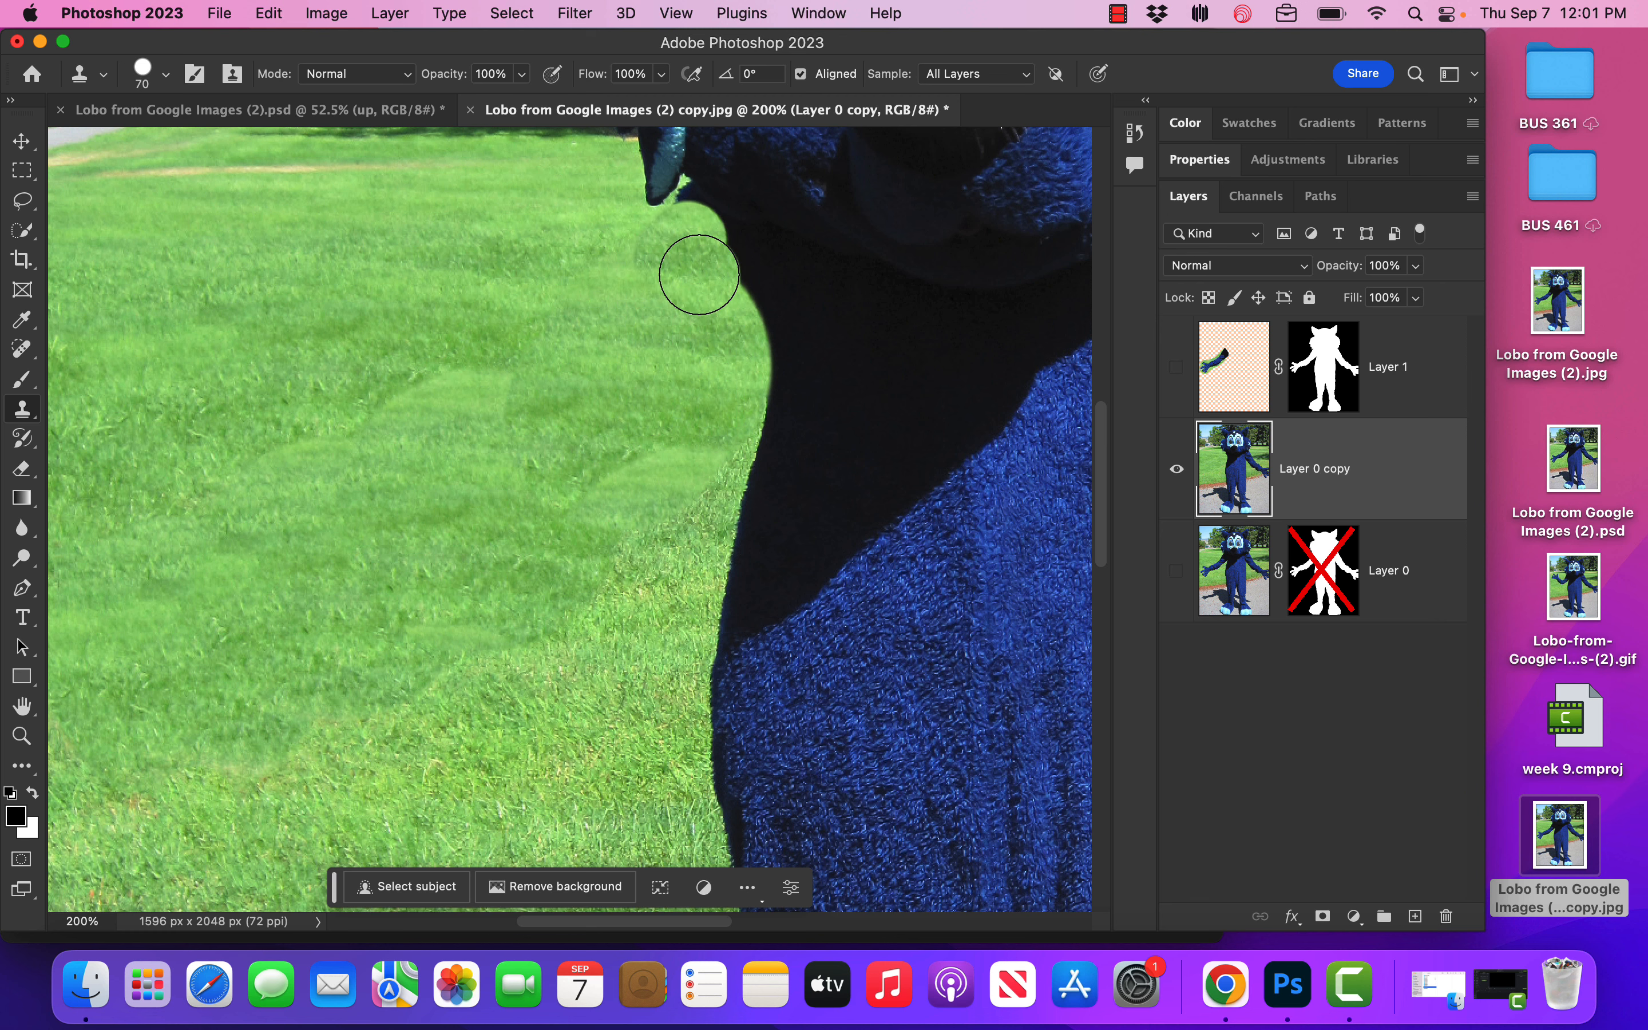
# Refine the shoulder edge beneath the cheek with 30 px and 10 px clone brushes, and compare it with Layer 1's arm shown
pyautogui.press('[')
pyautogui.press('[')
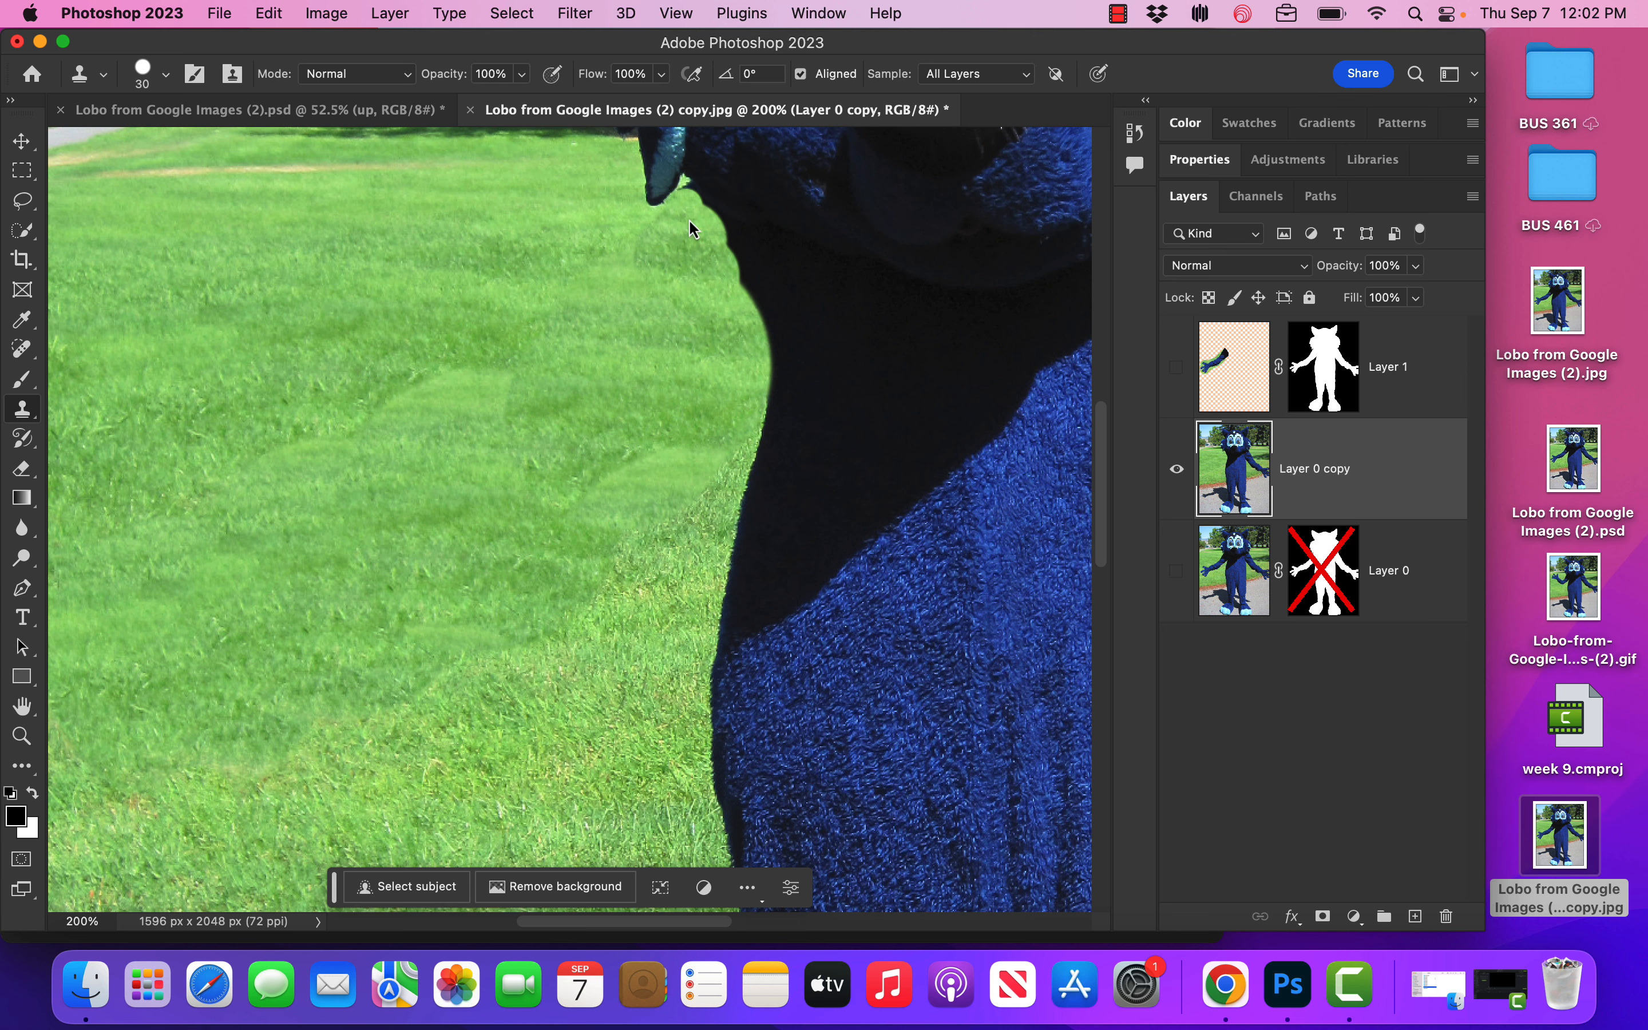
pyautogui.press('[')
pyautogui.press('[')
pyautogui.press('[')
pyautogui.press('[')
pyautogui.click(1176, 368)
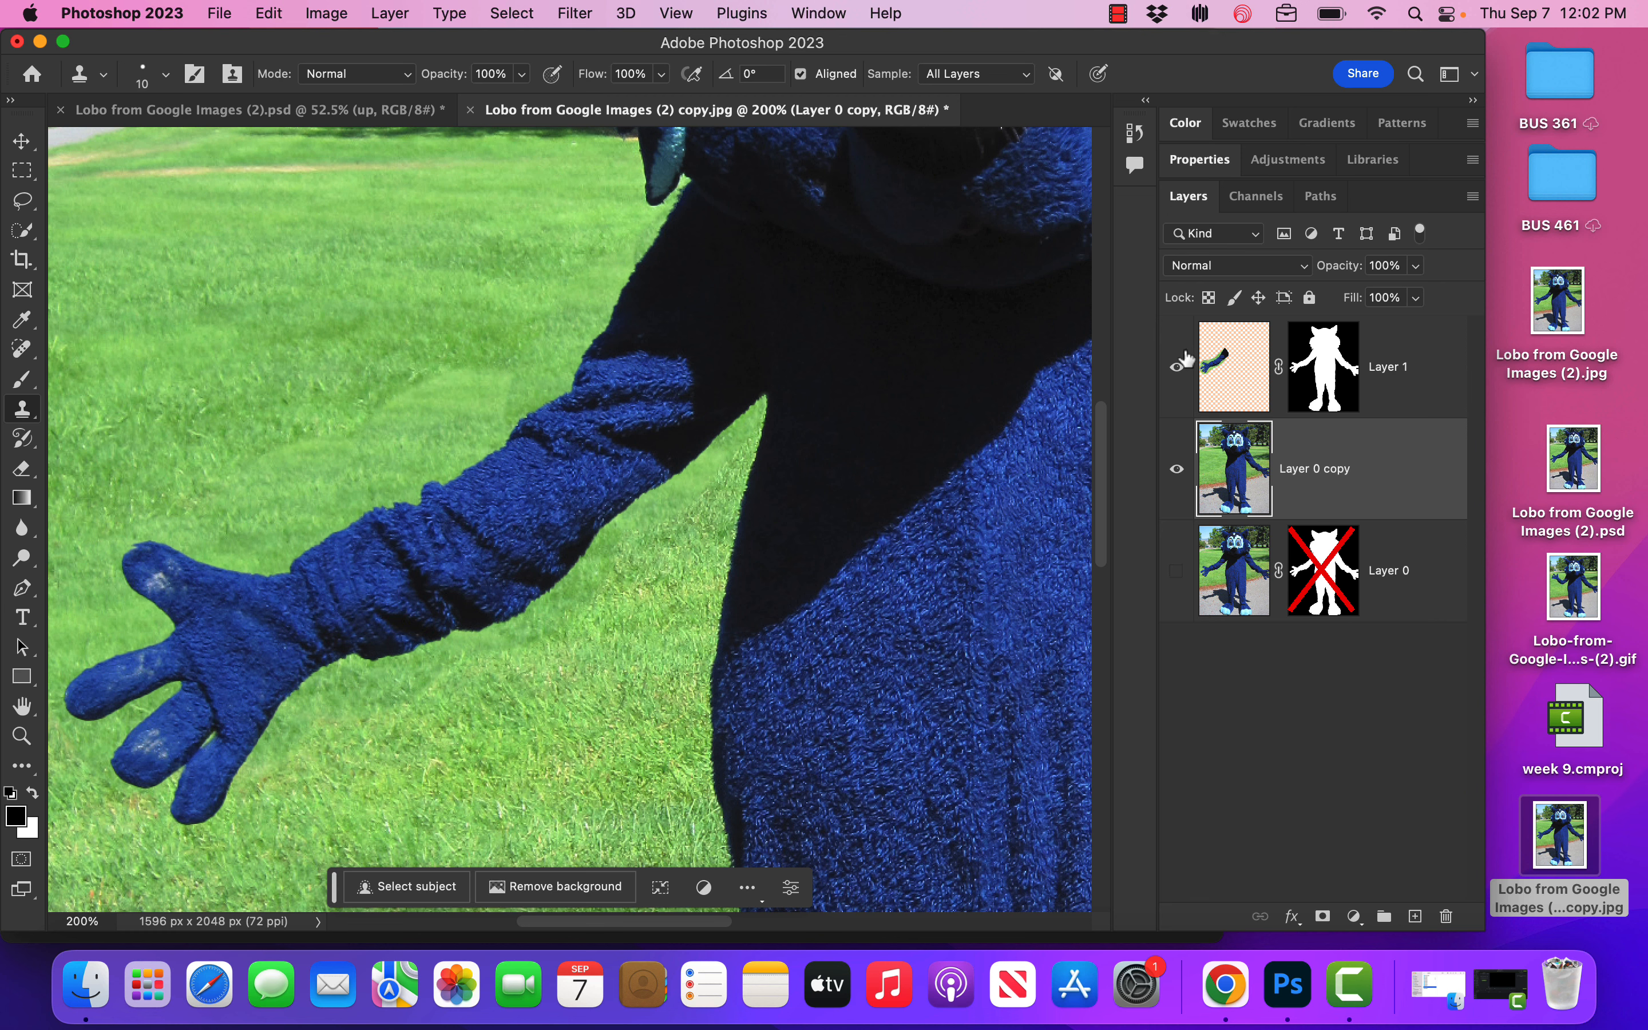
pyautogui.click(1178, 372)
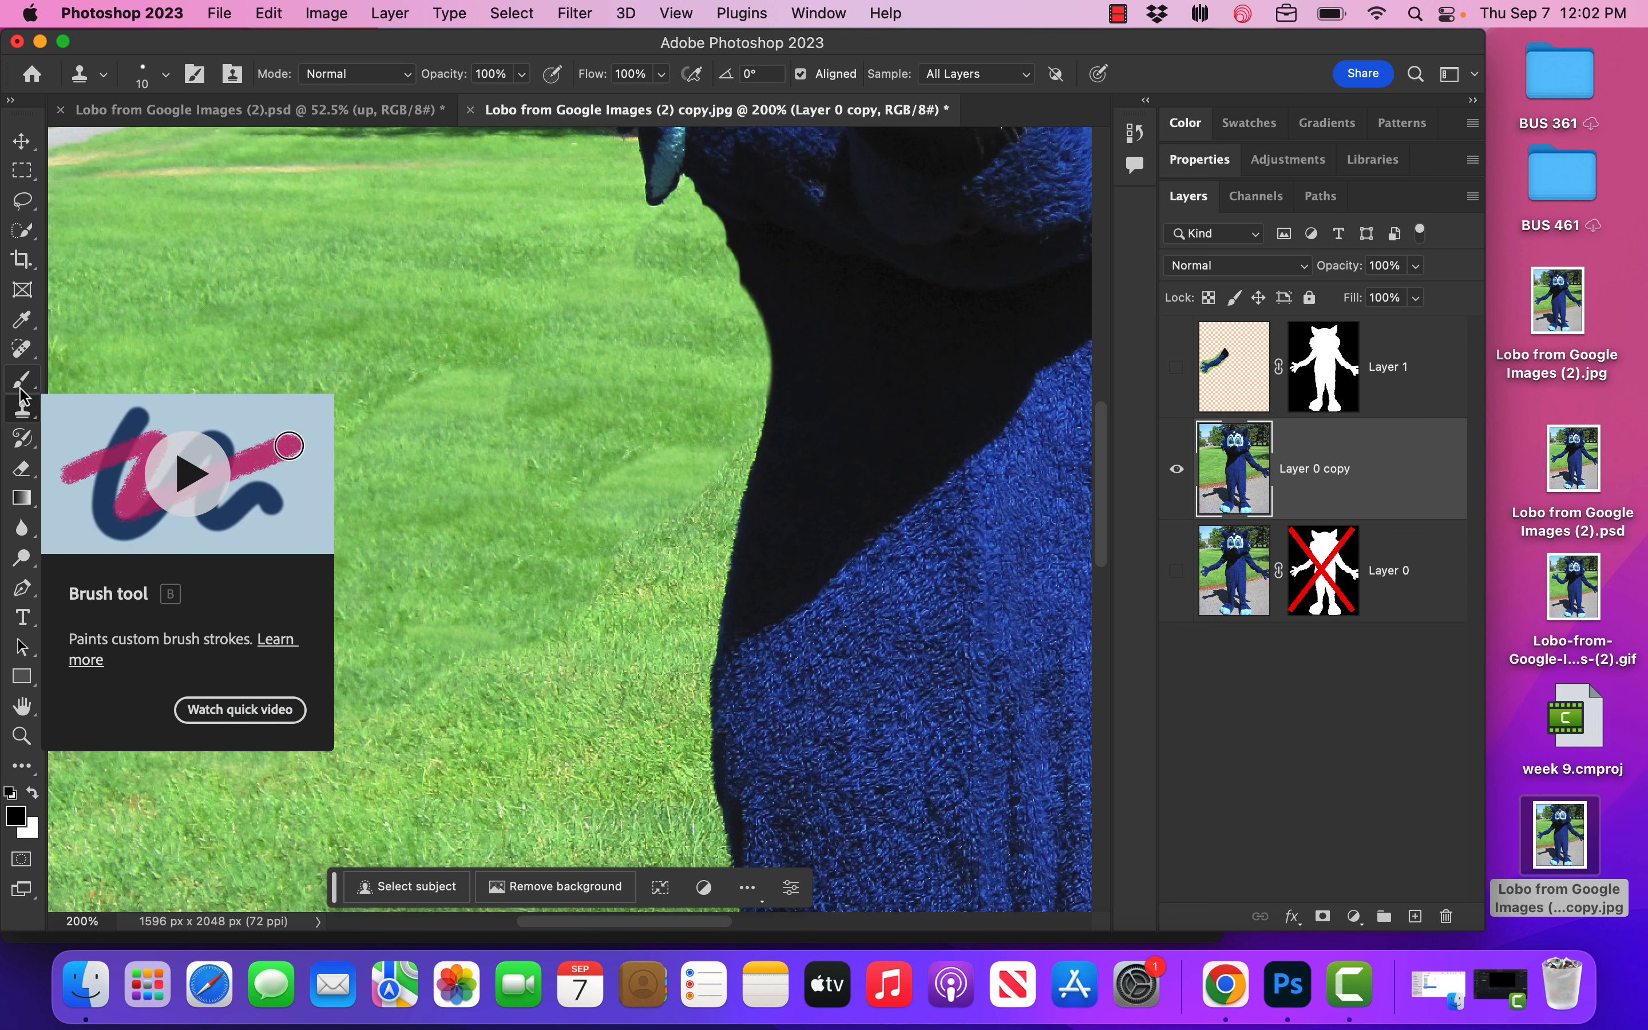
# Blend the cloned streaks in the grass where the arm was, using the Spot Healing Brush at 45 px
pyautogui.click(22, 349)
pyautogui.click(84, 348)
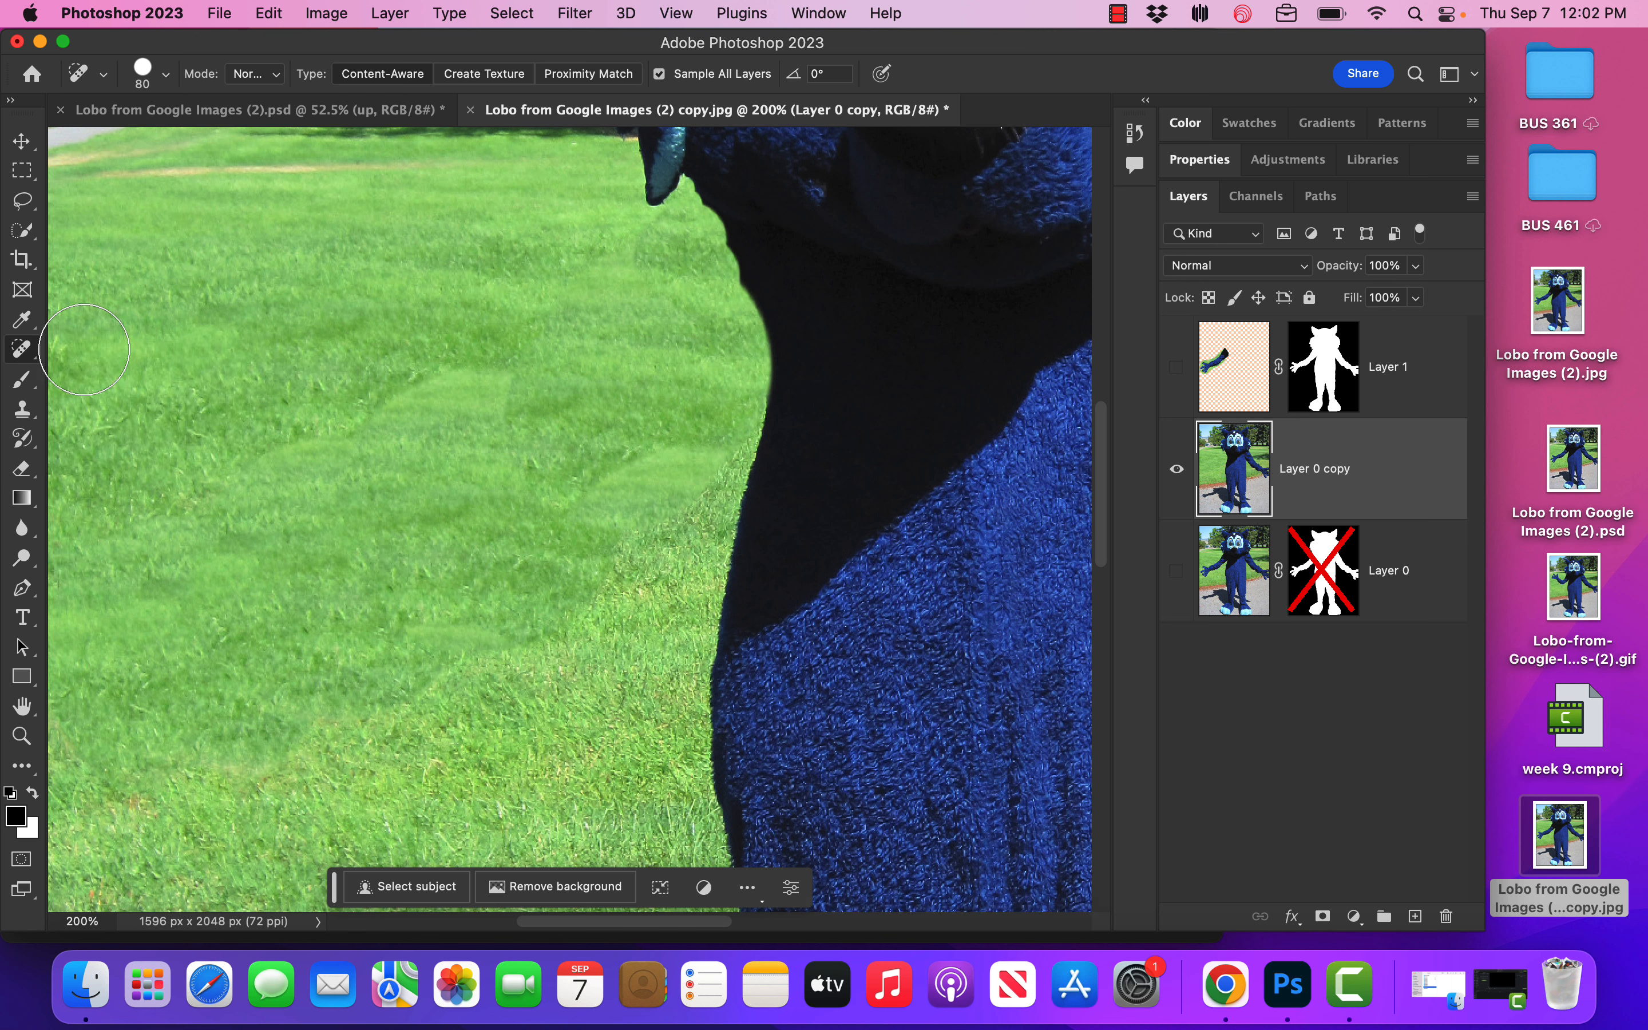
pyautogui.press('[')
pyautogui.press('[')
pyautogui.press('[')
pyautogui.press('[')
pyautogui.moveTo(510, 371)
pyautogui.mouseDown()
pyautogui.moveTo(448, 372)
pyautogui.moveTo(380, 410)
pyautogui.mouseUp()
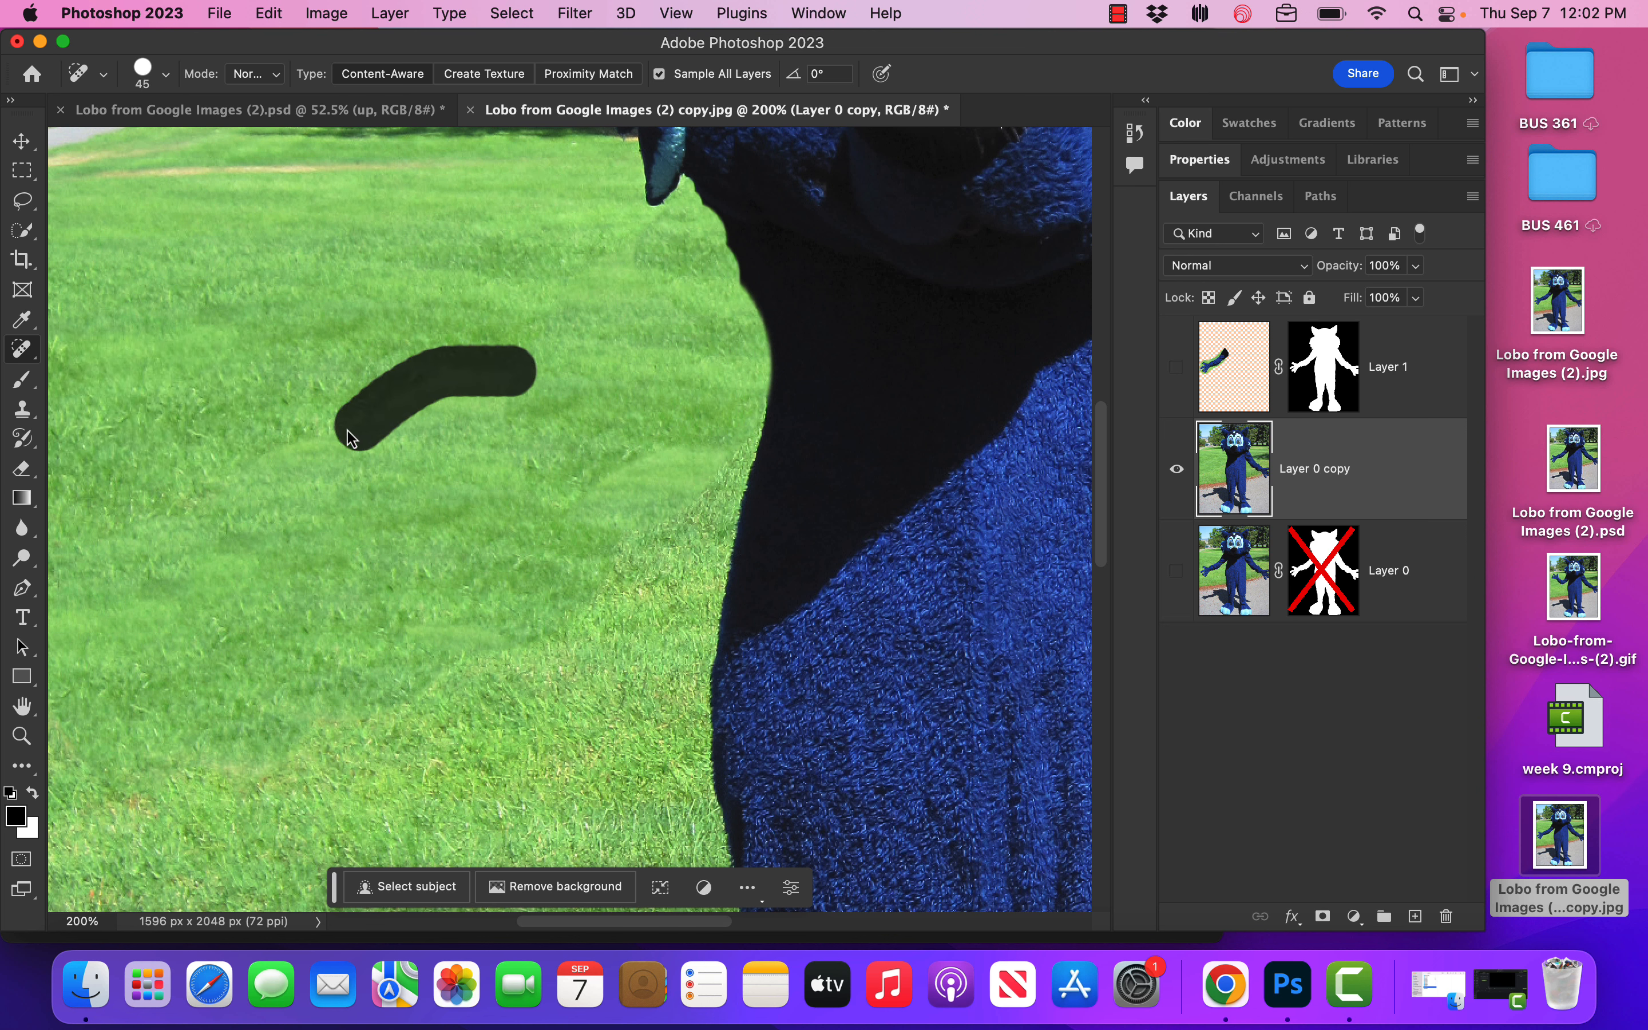
pyautogui.moveTo(240, 474); pyautogui.dragTo(194, 579)
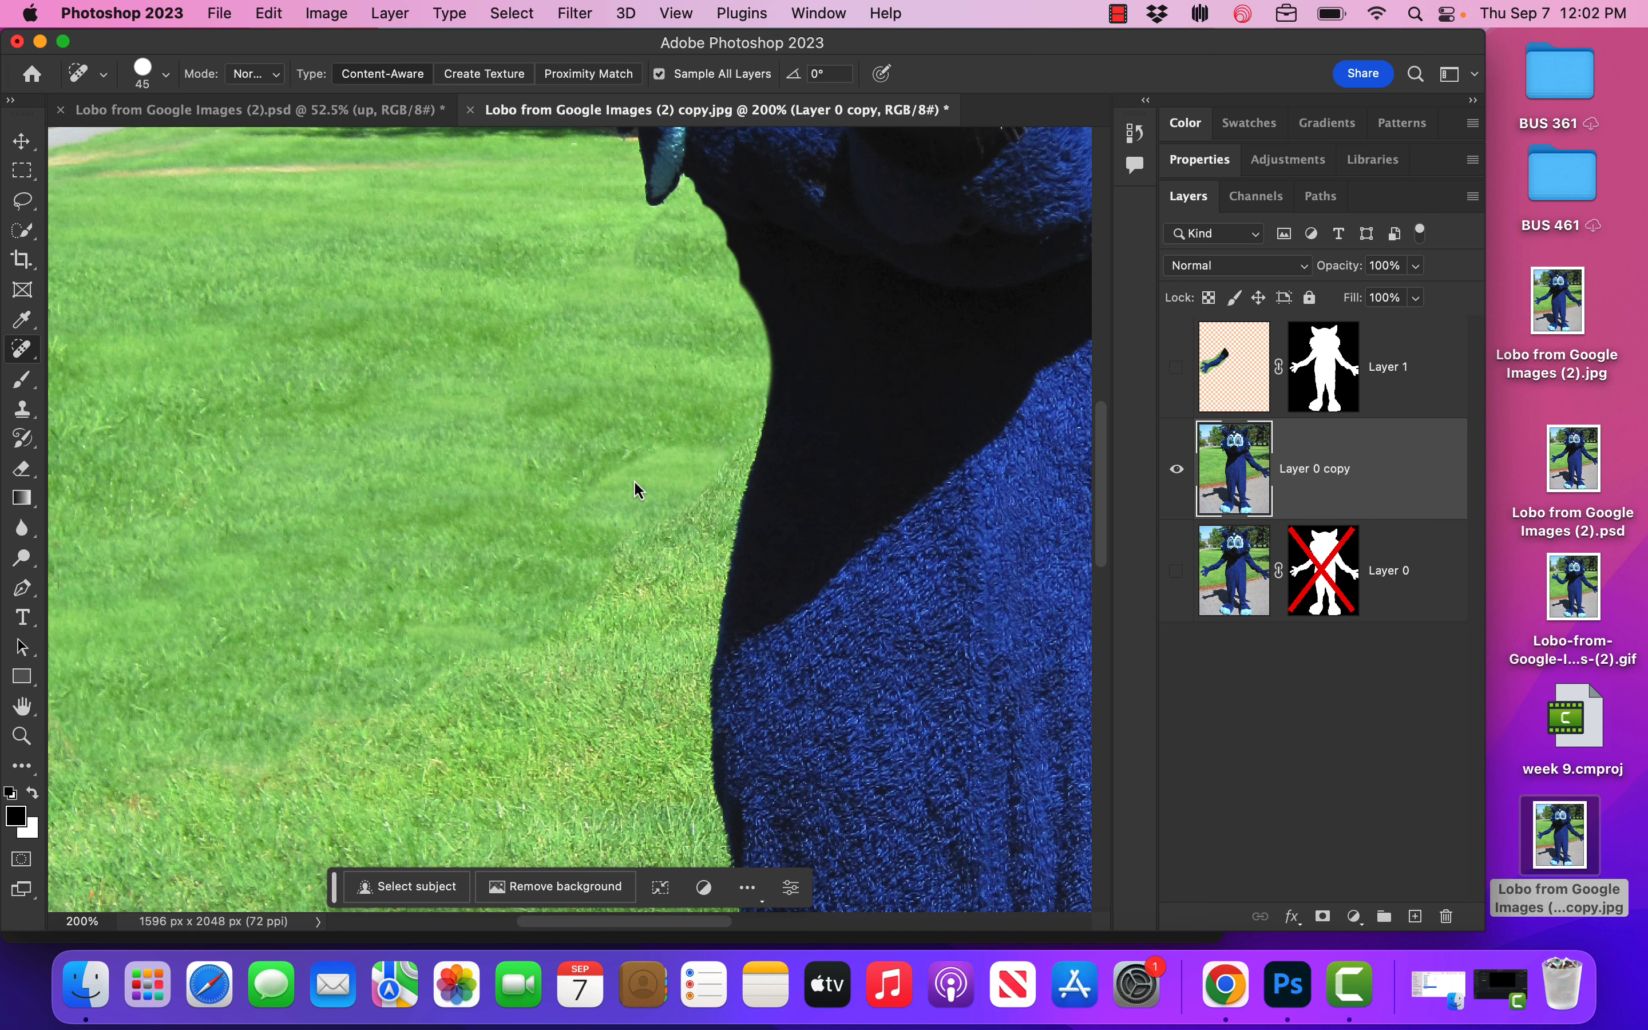
pyautogui.moveTo(717, 456)
pyautogui.mouseDown()
pyautogui.moveTo(602, 563)
pyautogui.moveTo(582, 607)
pyautogui.moveTo(427, 719)
pyautogui.moveTo(309, 736)
pyautogui.mouseUp()
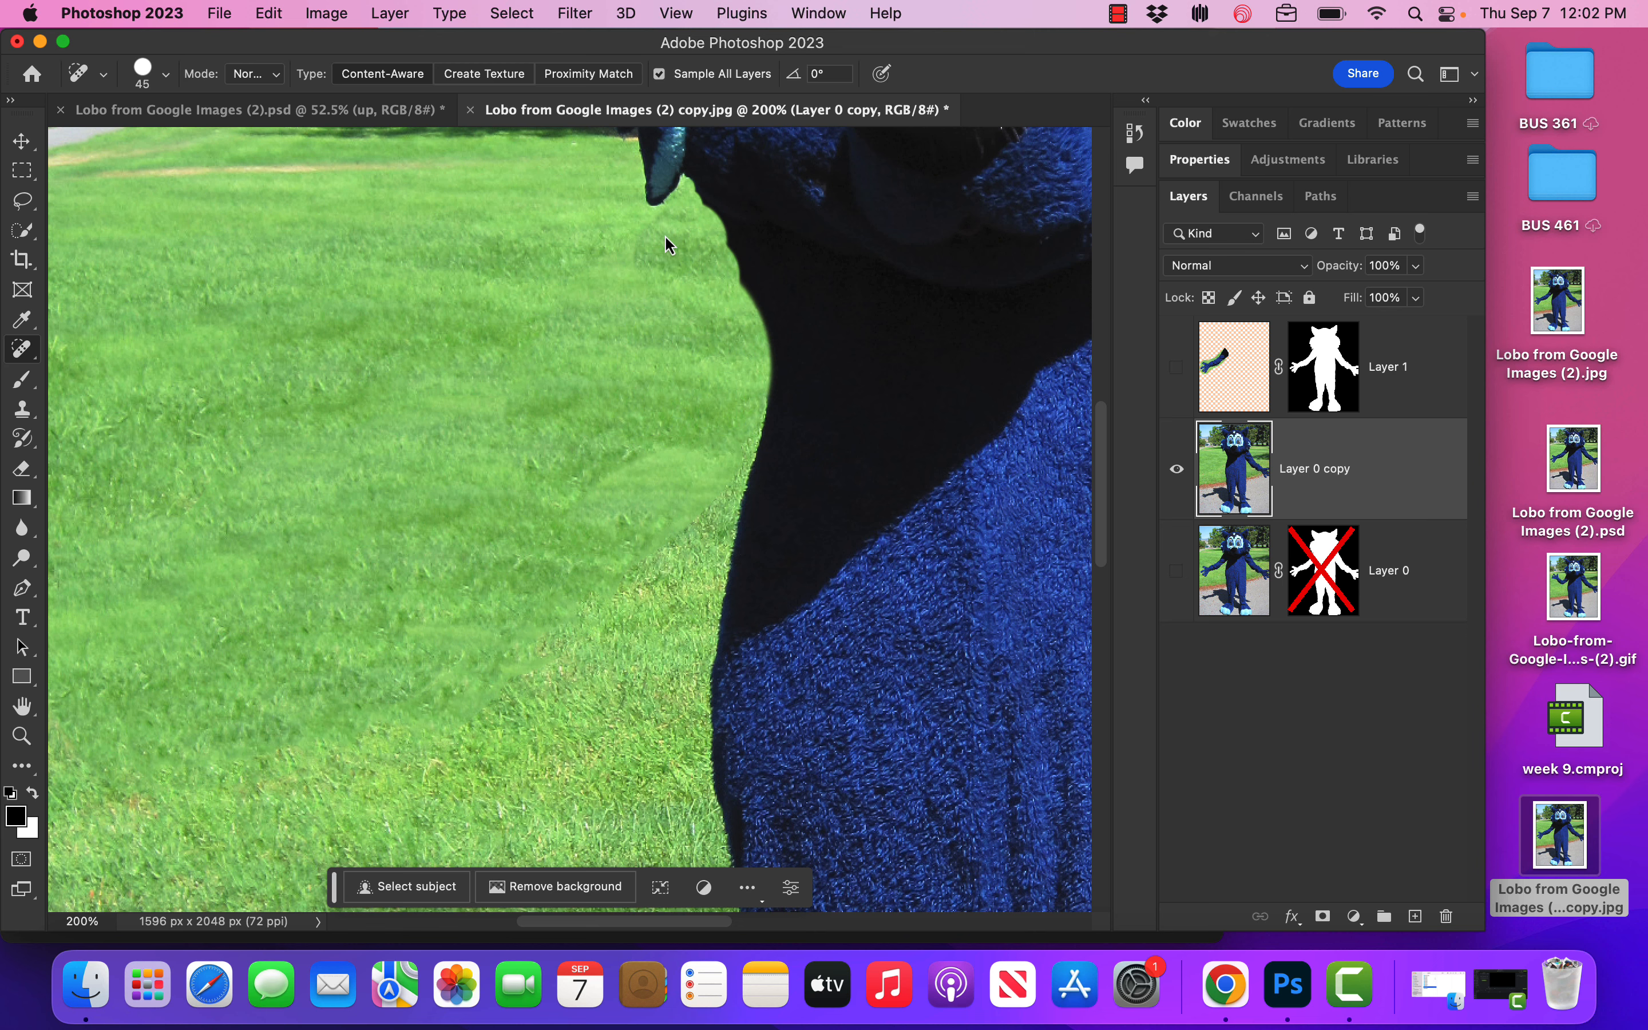
pyautogui.click(31, 354)
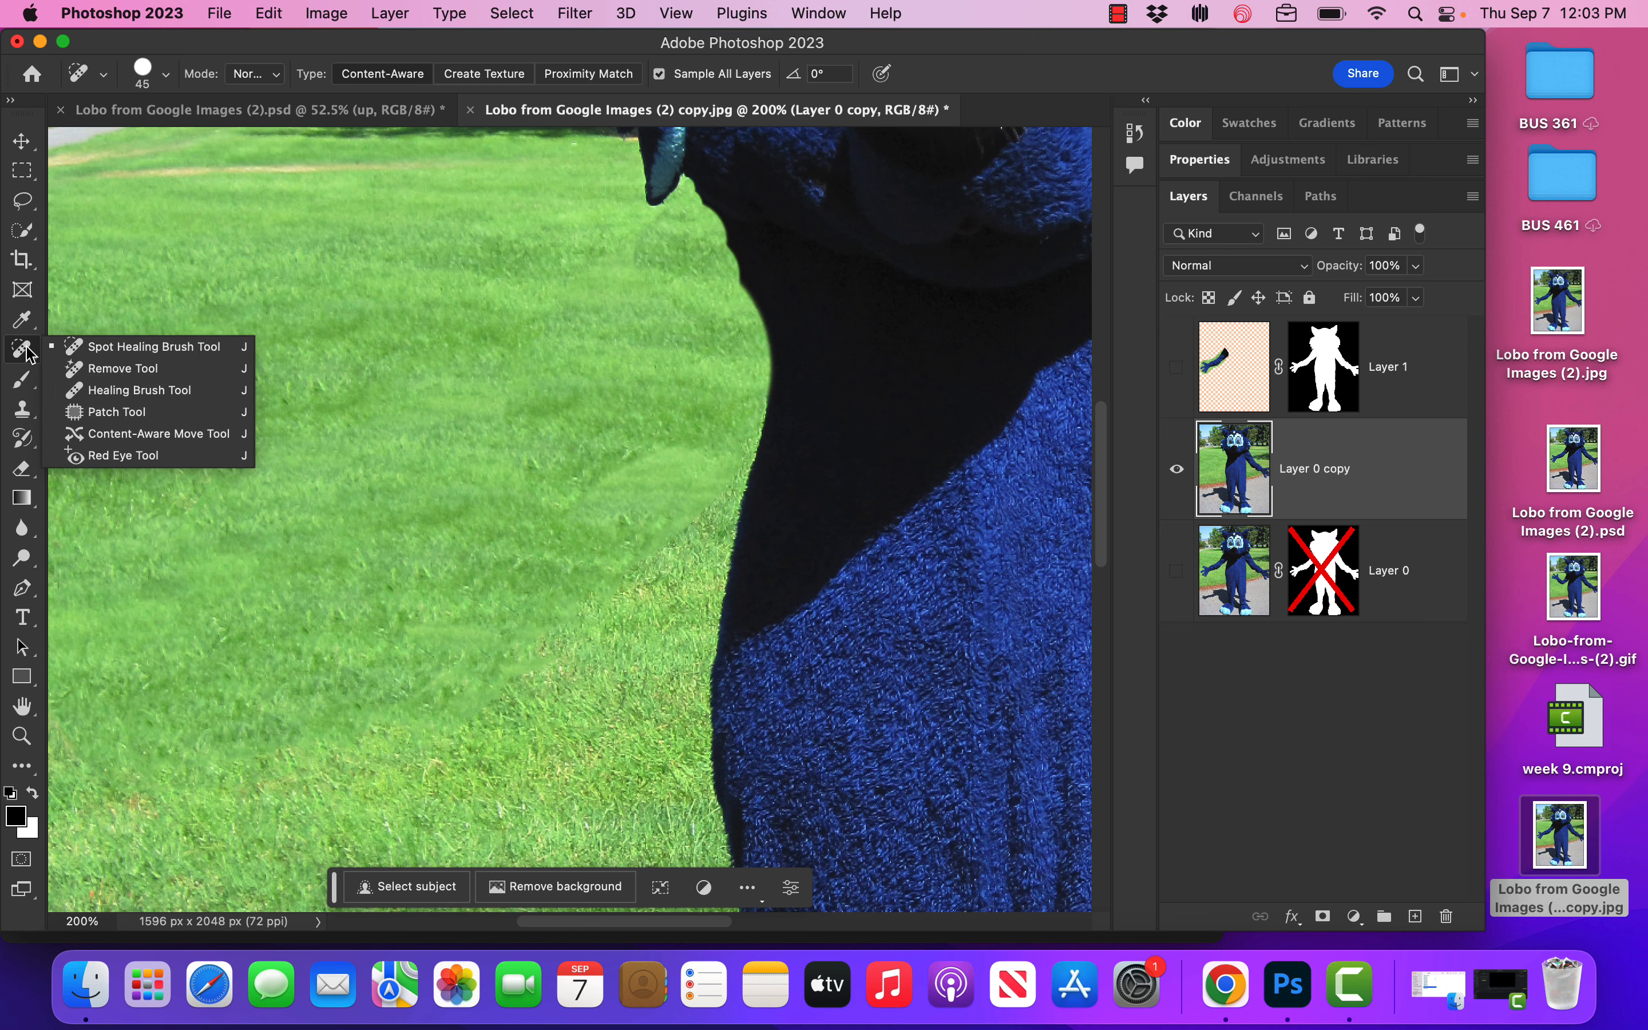
pyautogui.click(205, 40)
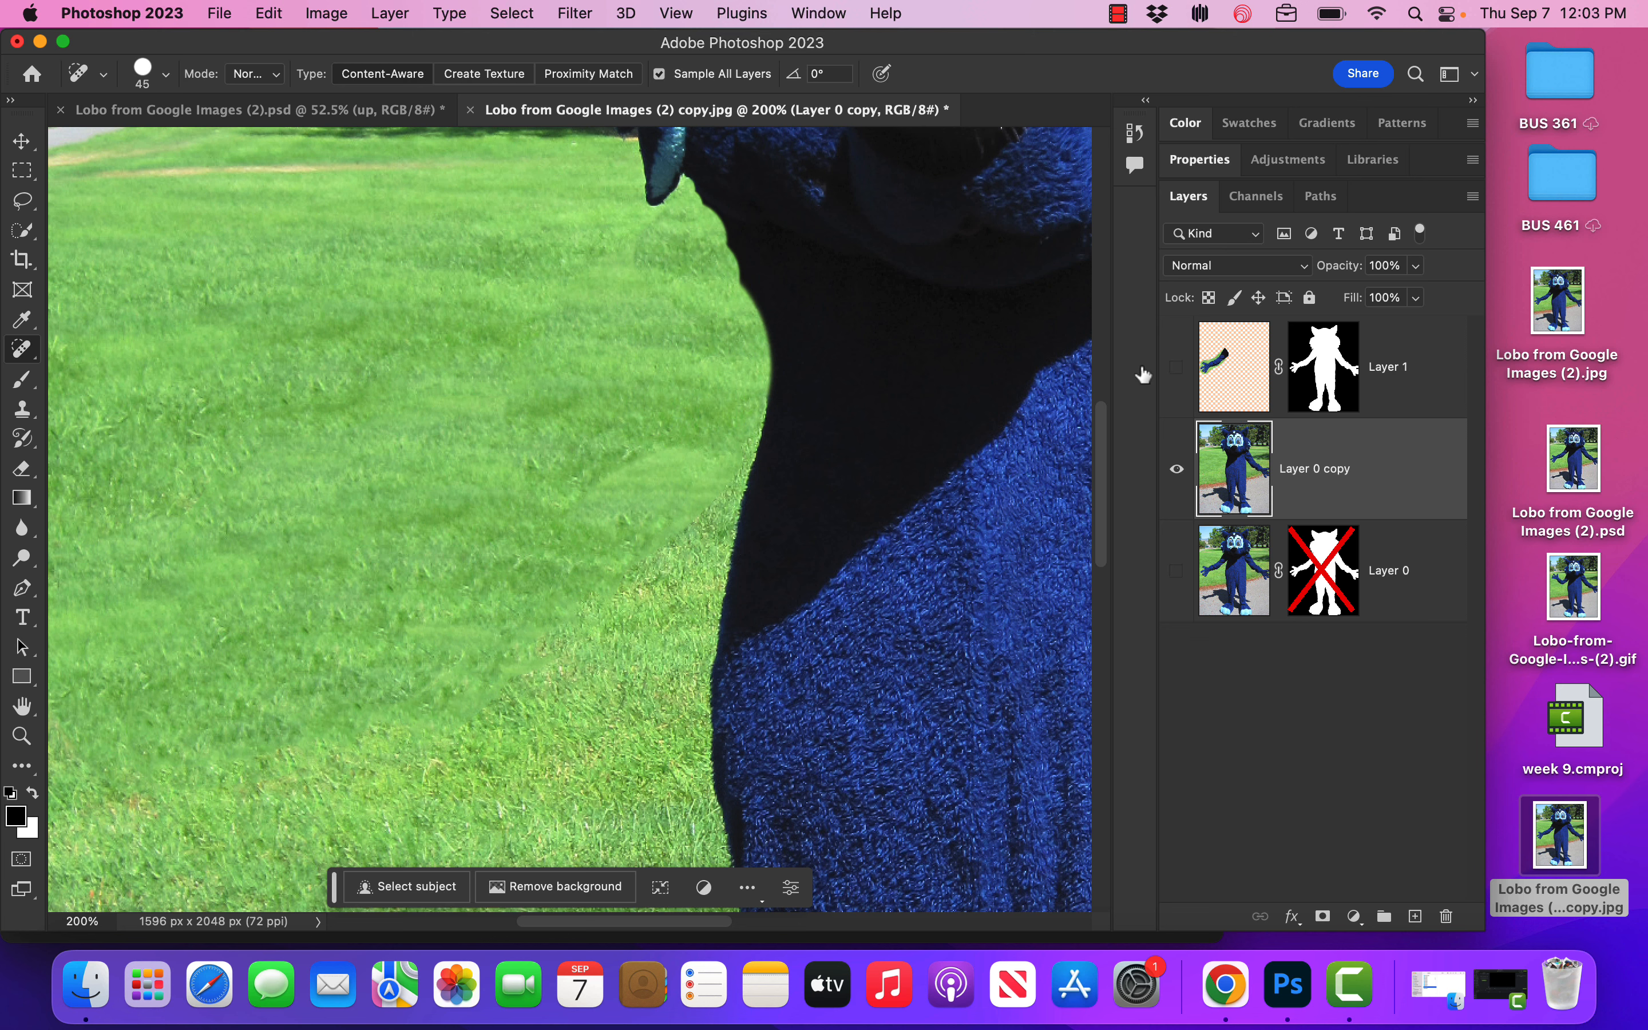
# Turn Layer 1 back on and compare the whole photo with and without the separate arm
pyautogui.click(1176, 368)
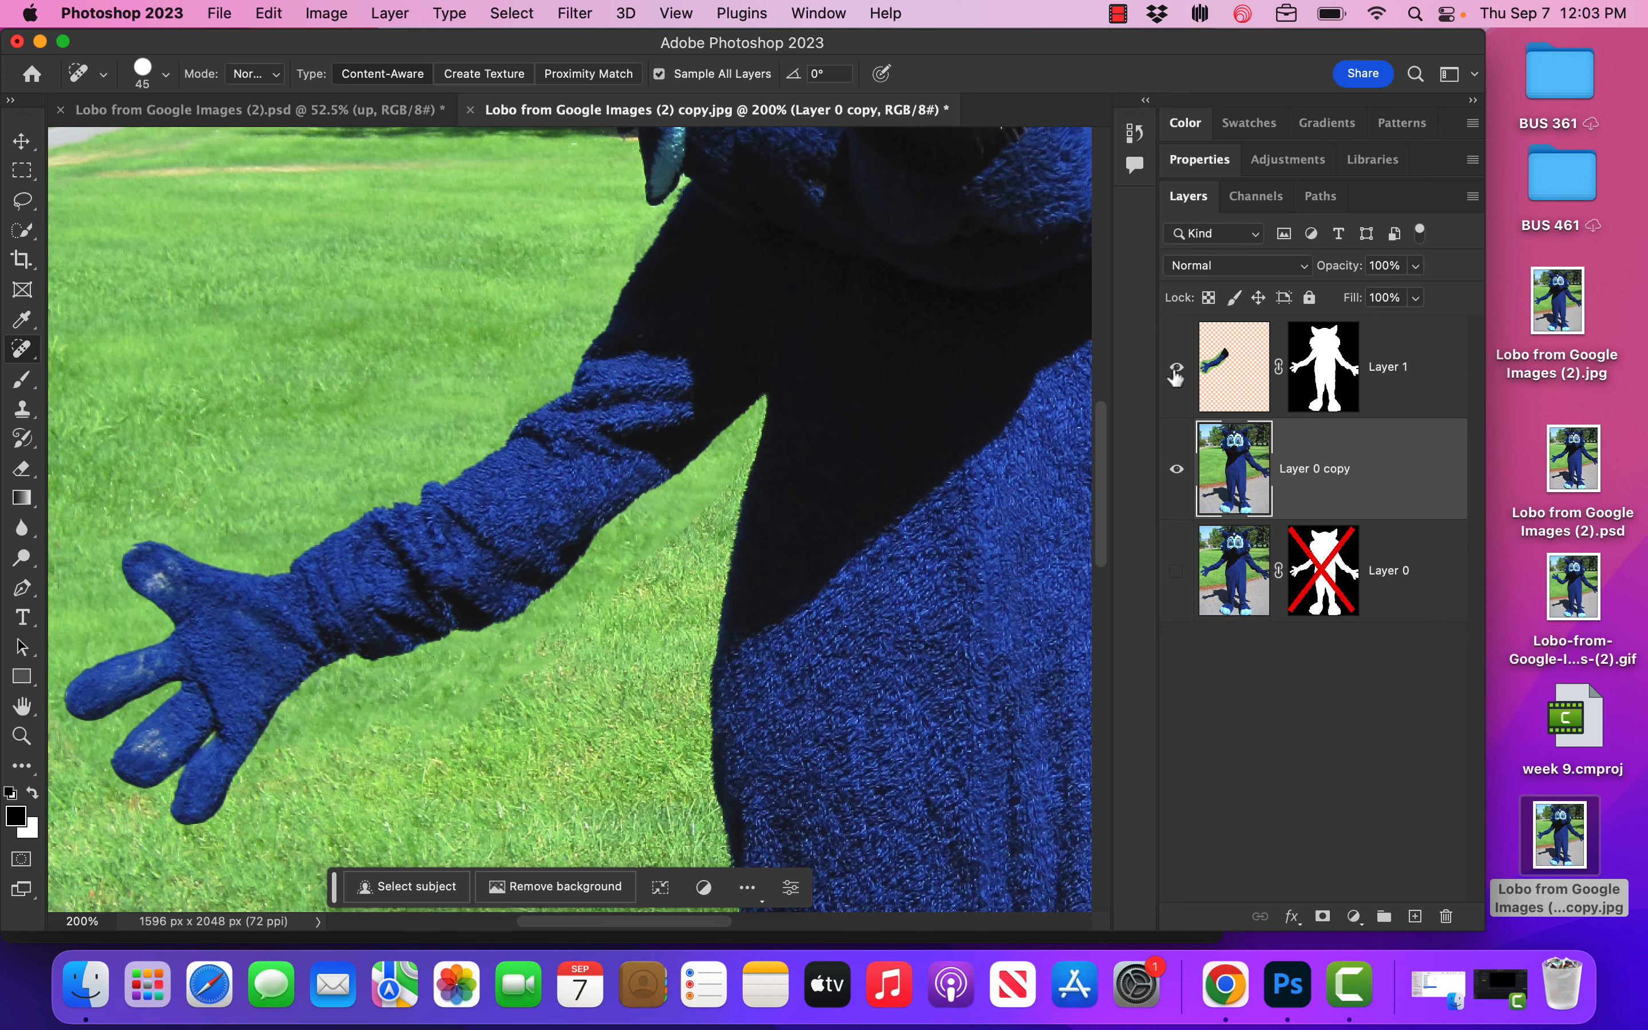
pyautogui.press('super+0')
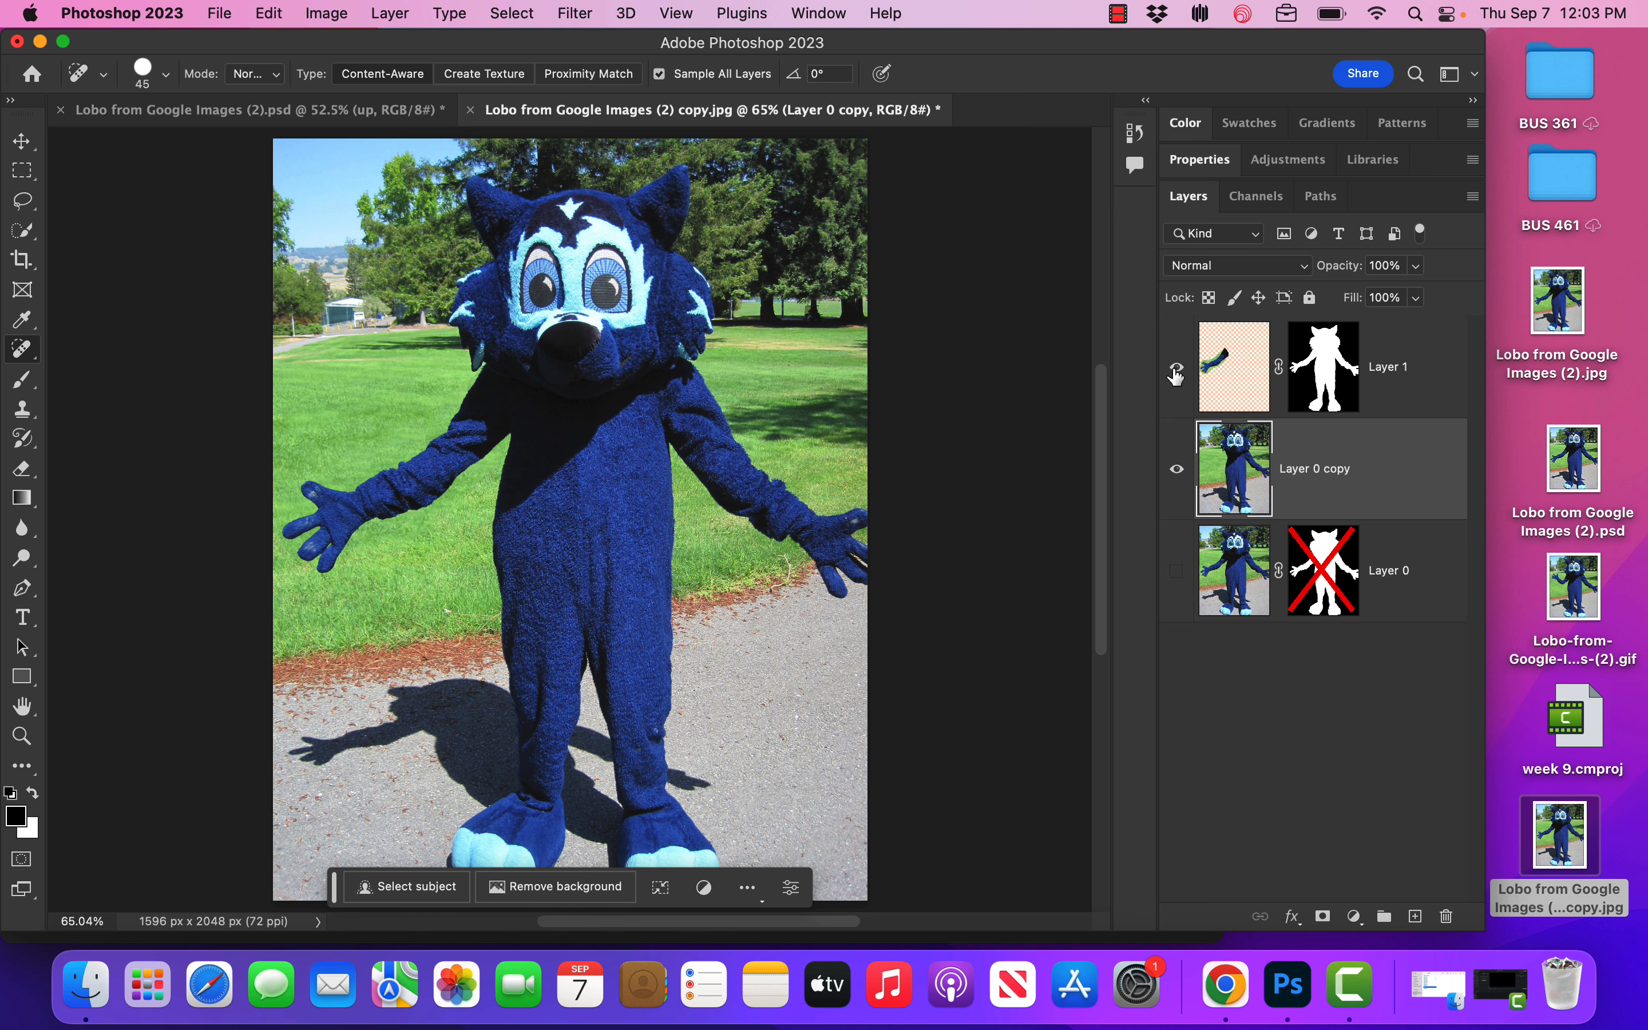
pyautogui.click(1176, 368)
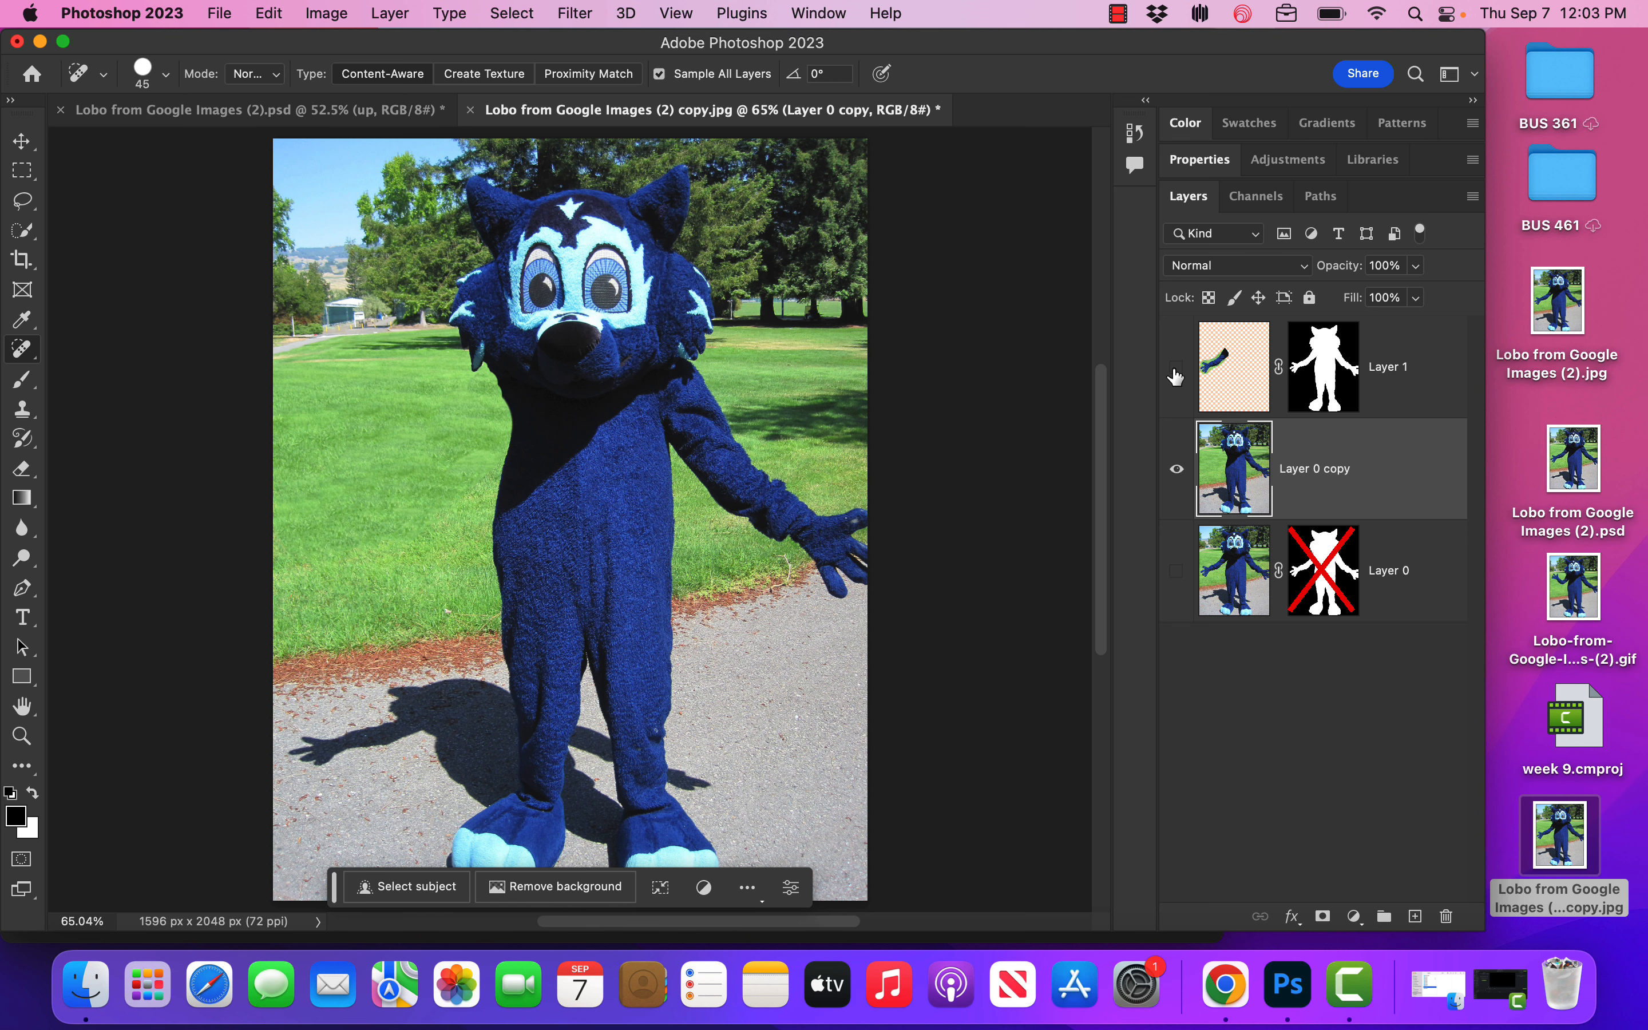
pyautogui.click(1176, 368)
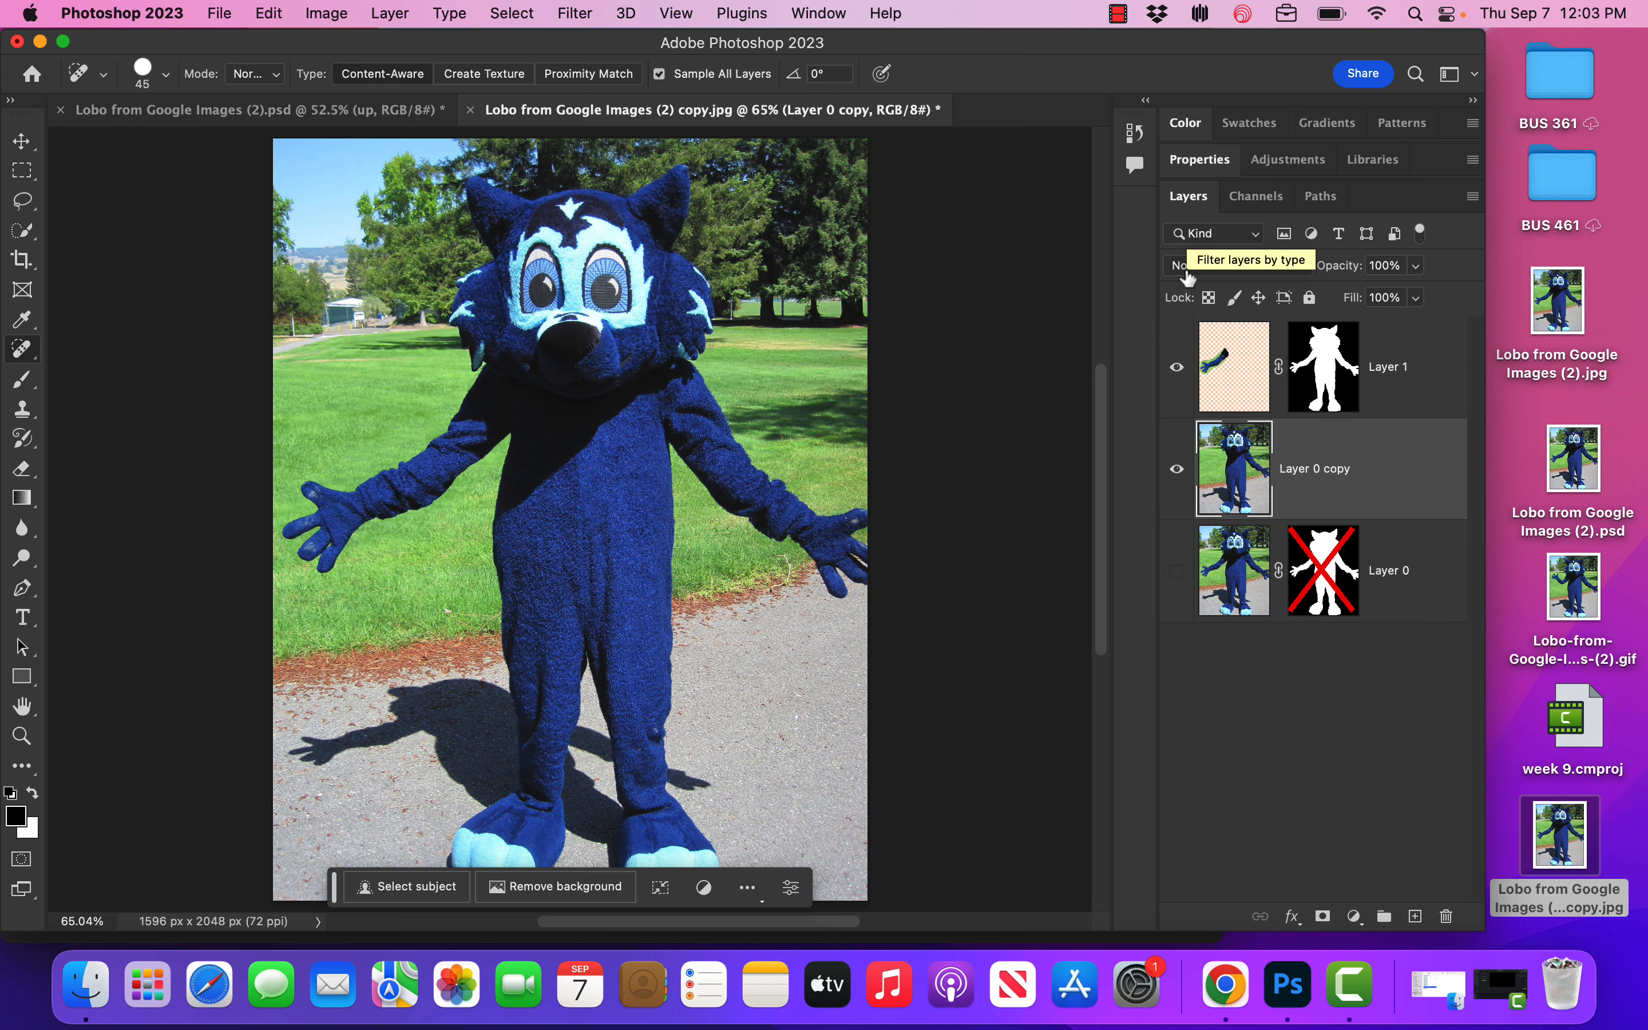
# Add a layer above Layer 1, hide Layer 0 copy, stamp the visible arm onto the new layer and name it up
pyautogui.click(1224, 369)
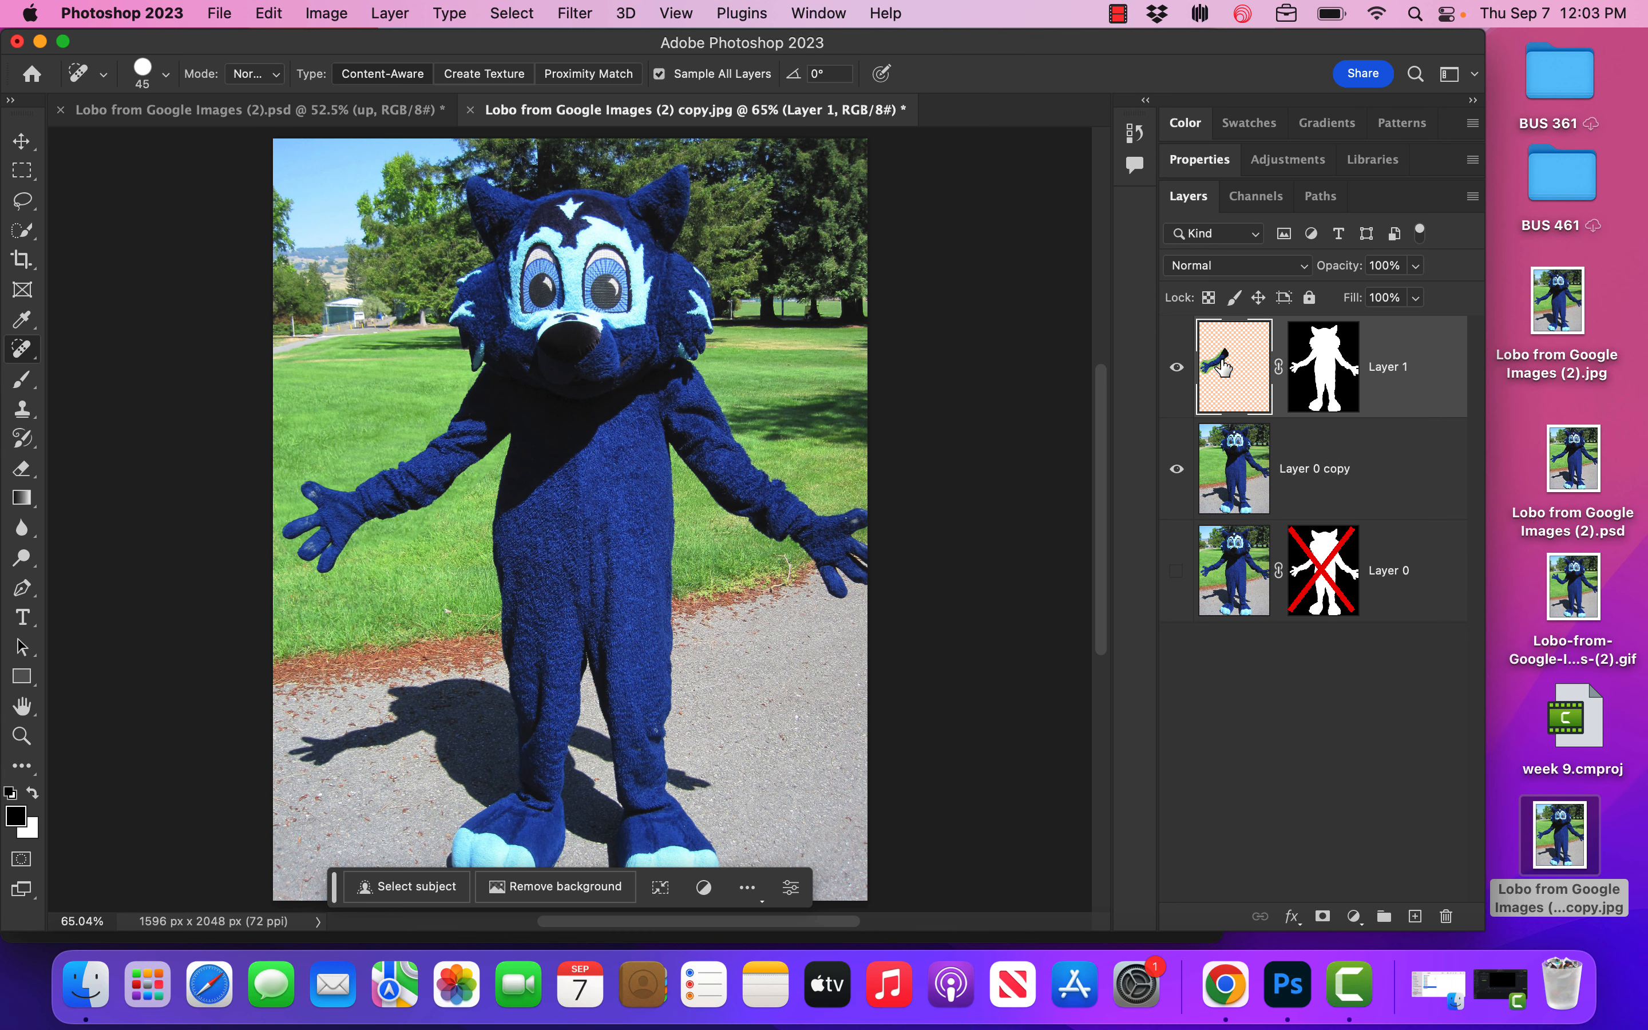
pyautogui.click(1415, 915)
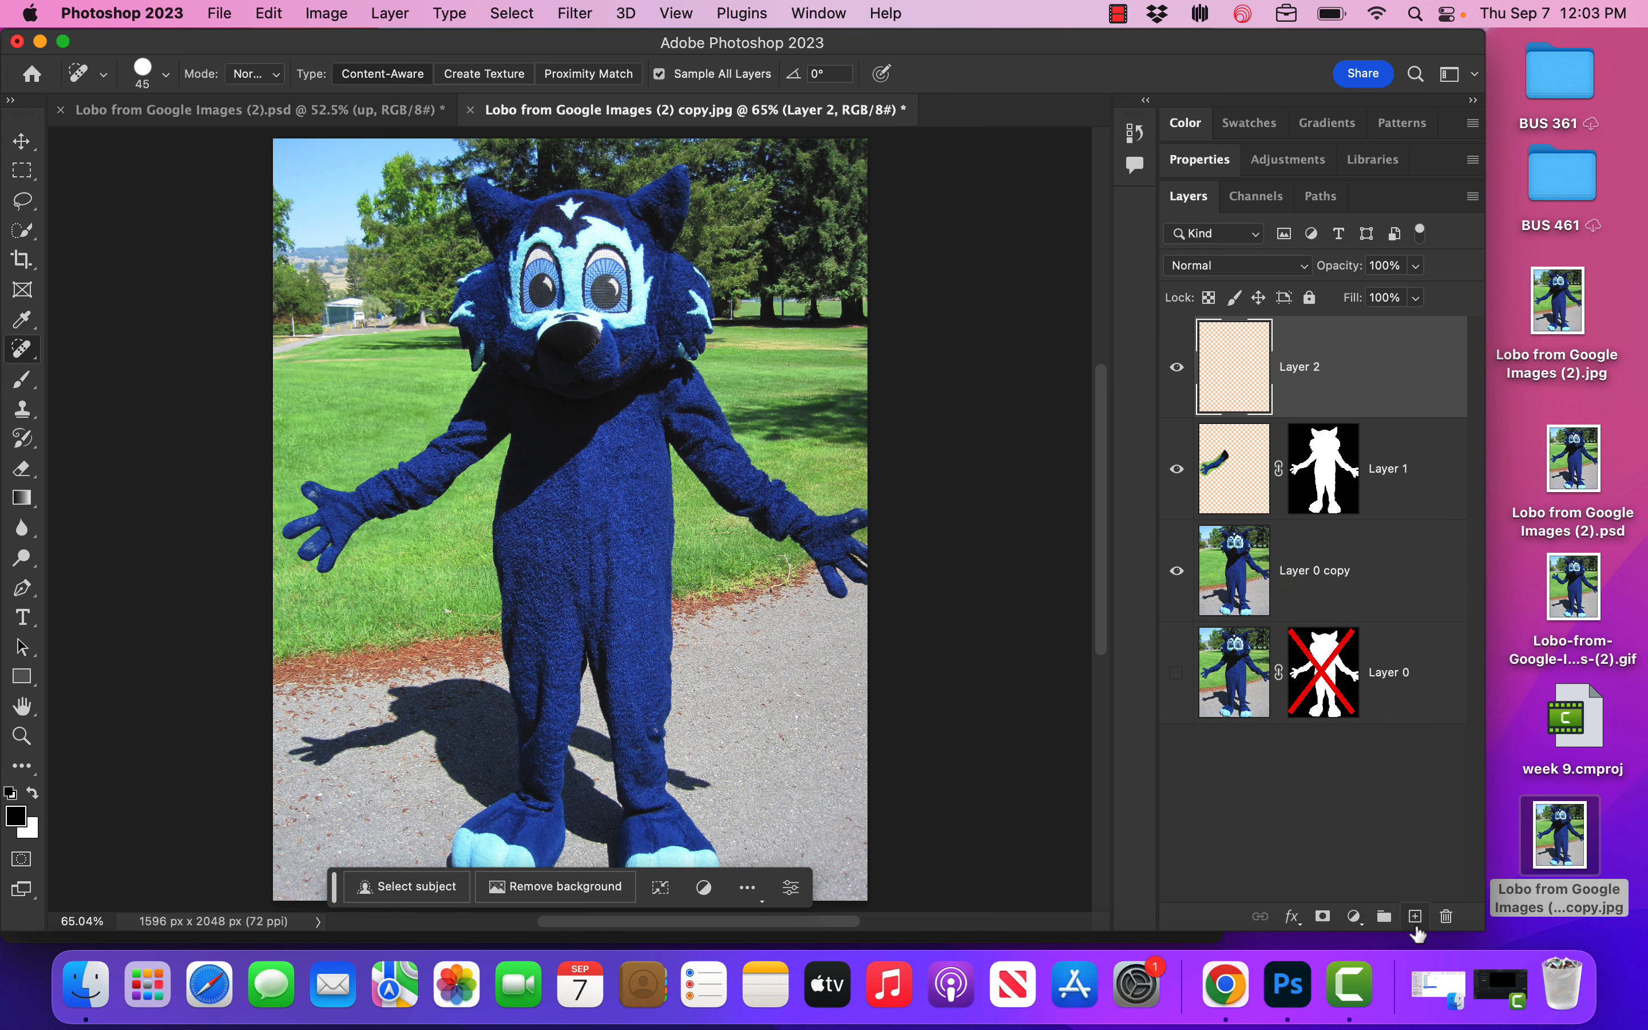
pyautogui.click(1178, 573)
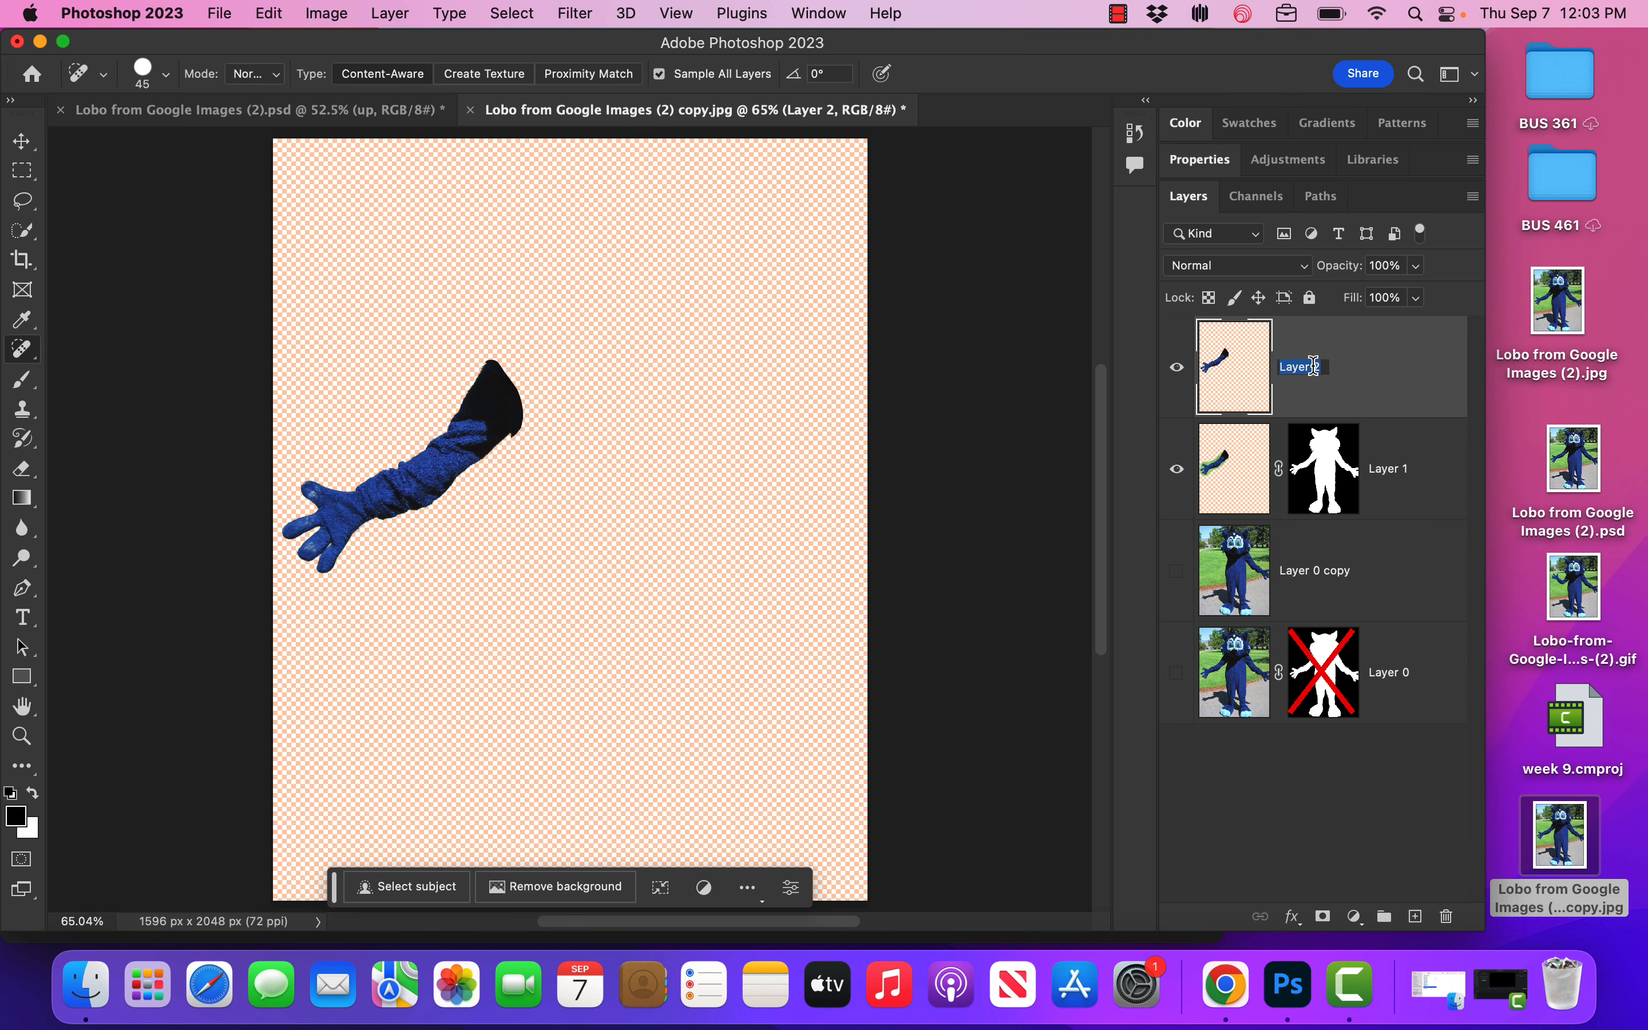
pyautogui.write('up')
pyautogui.press('Return')
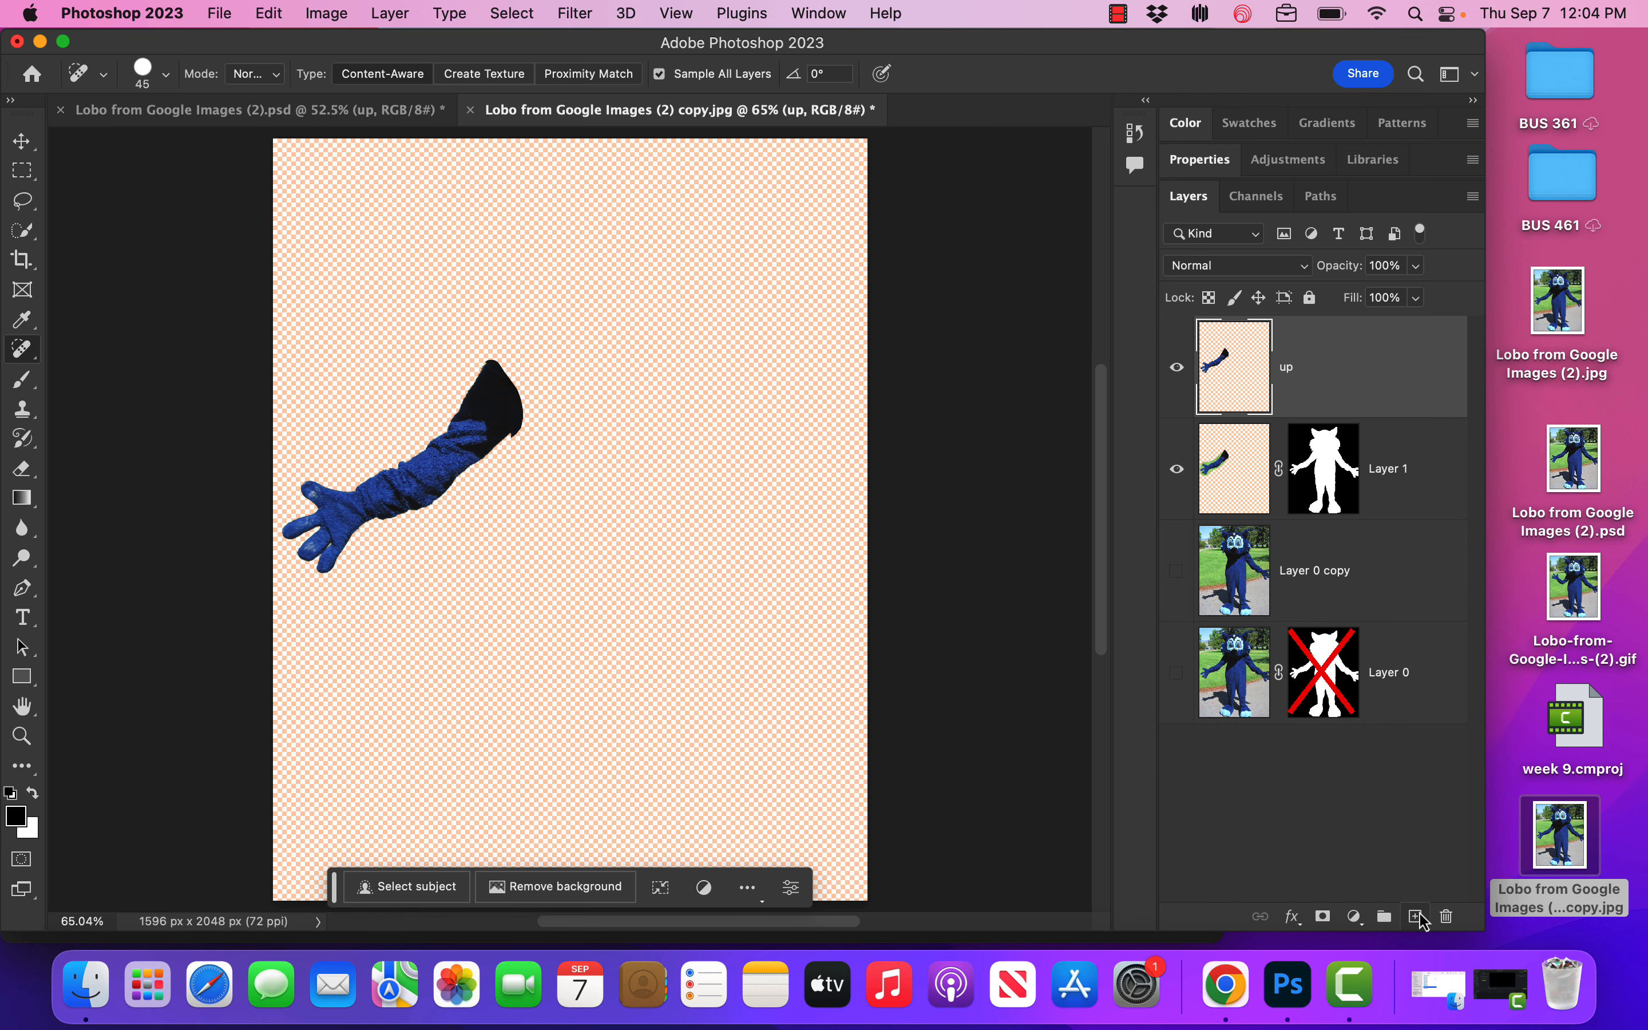
# Add another layer on top, hide the up layer, stamp the visible arm onto the new one and name it down
pyautogui.click(1418, 916)
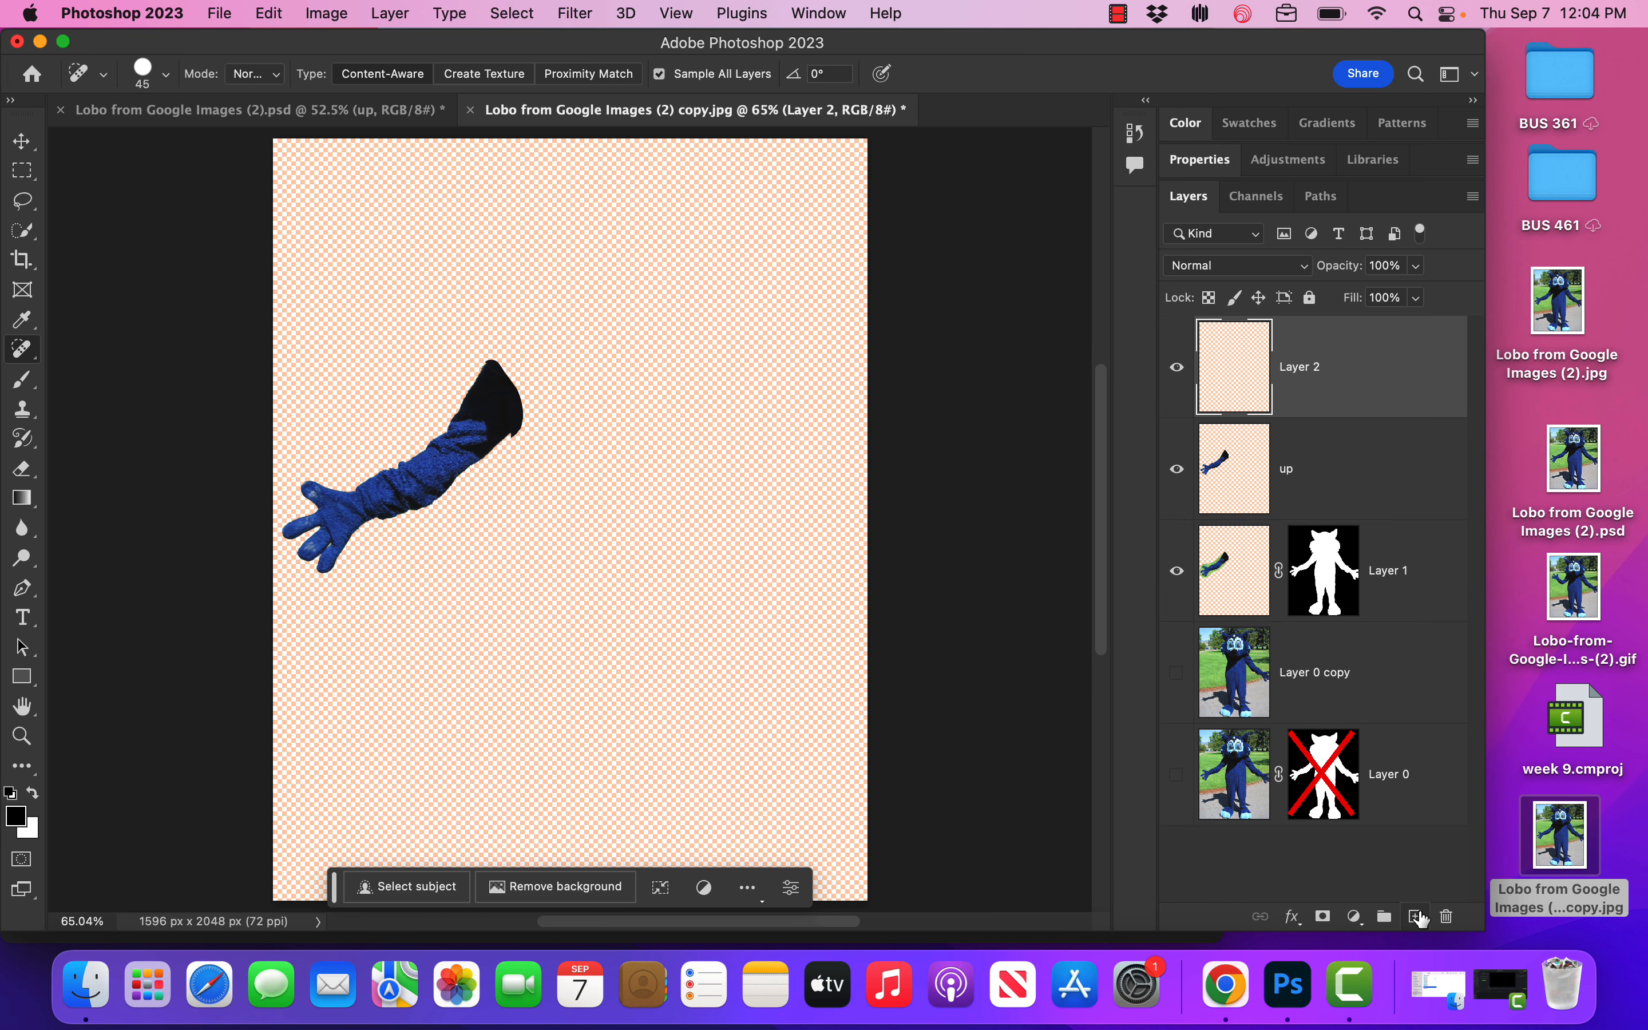
pyautogui.click(1176, 469)
pyautogui.press('alt+shift+super+e')
pyautogui.doubleClick(1303, 368)
pyautogui.write('down')
pyautogui.press('Return')
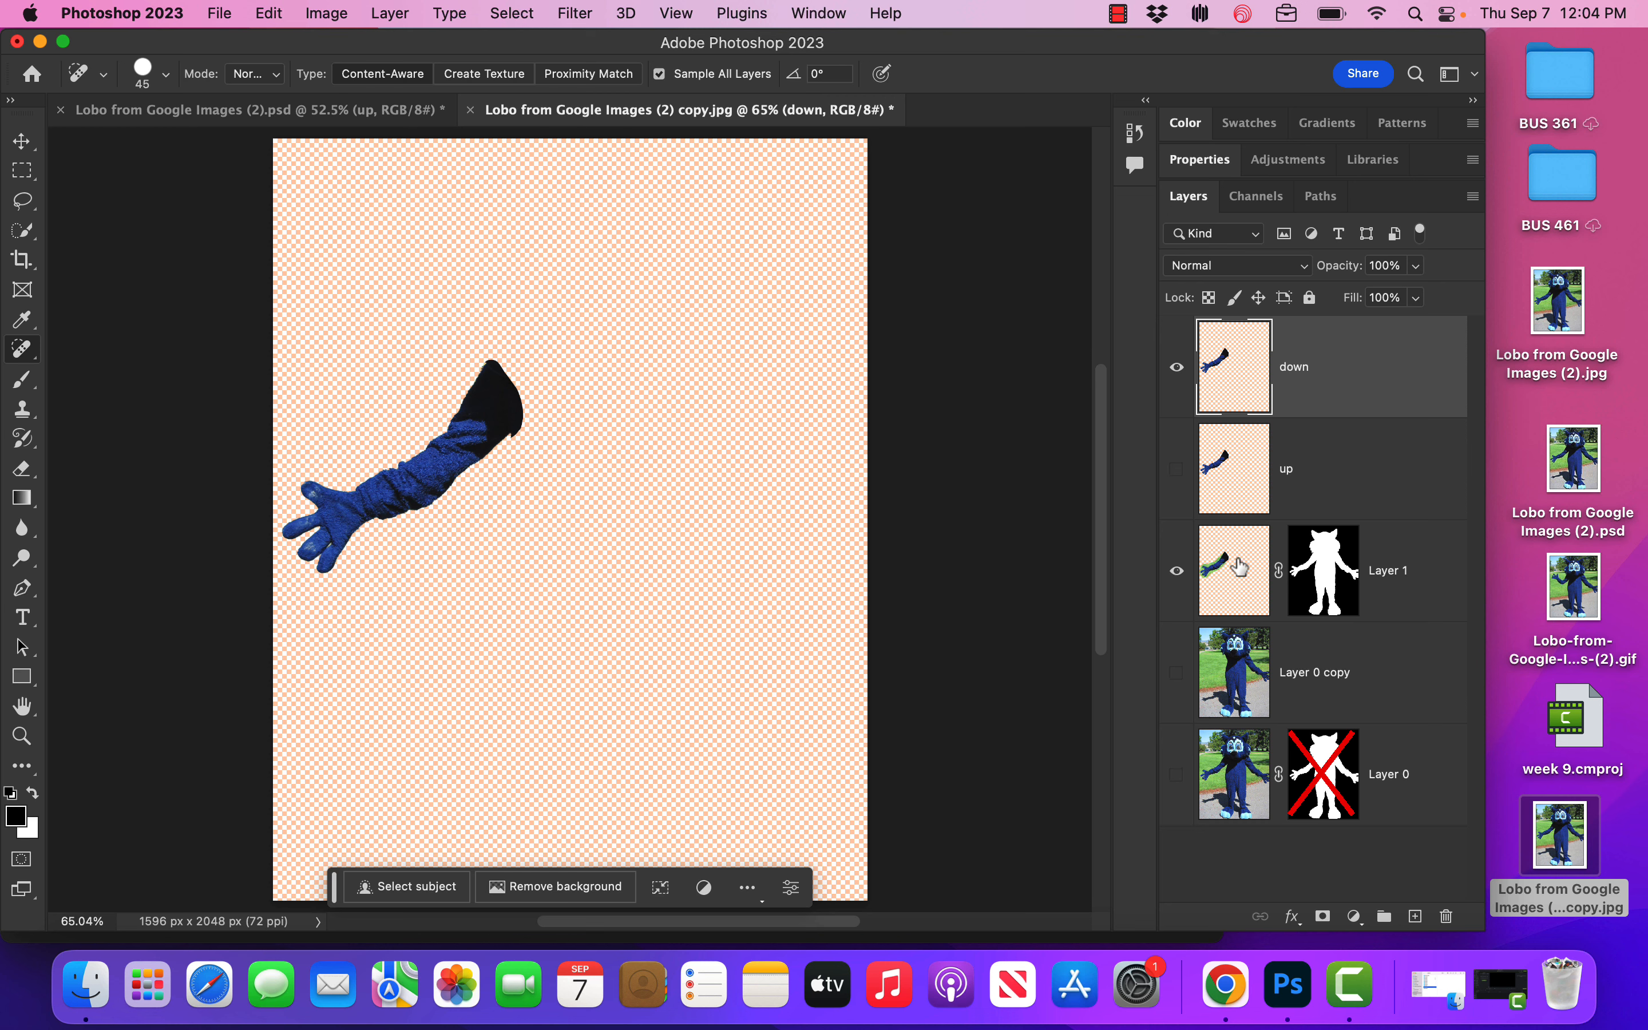
# Hide the down layer and stamp Layer 1's visible arm into a new unmasked layer directly above it
pyautogui.click(1415, 916)
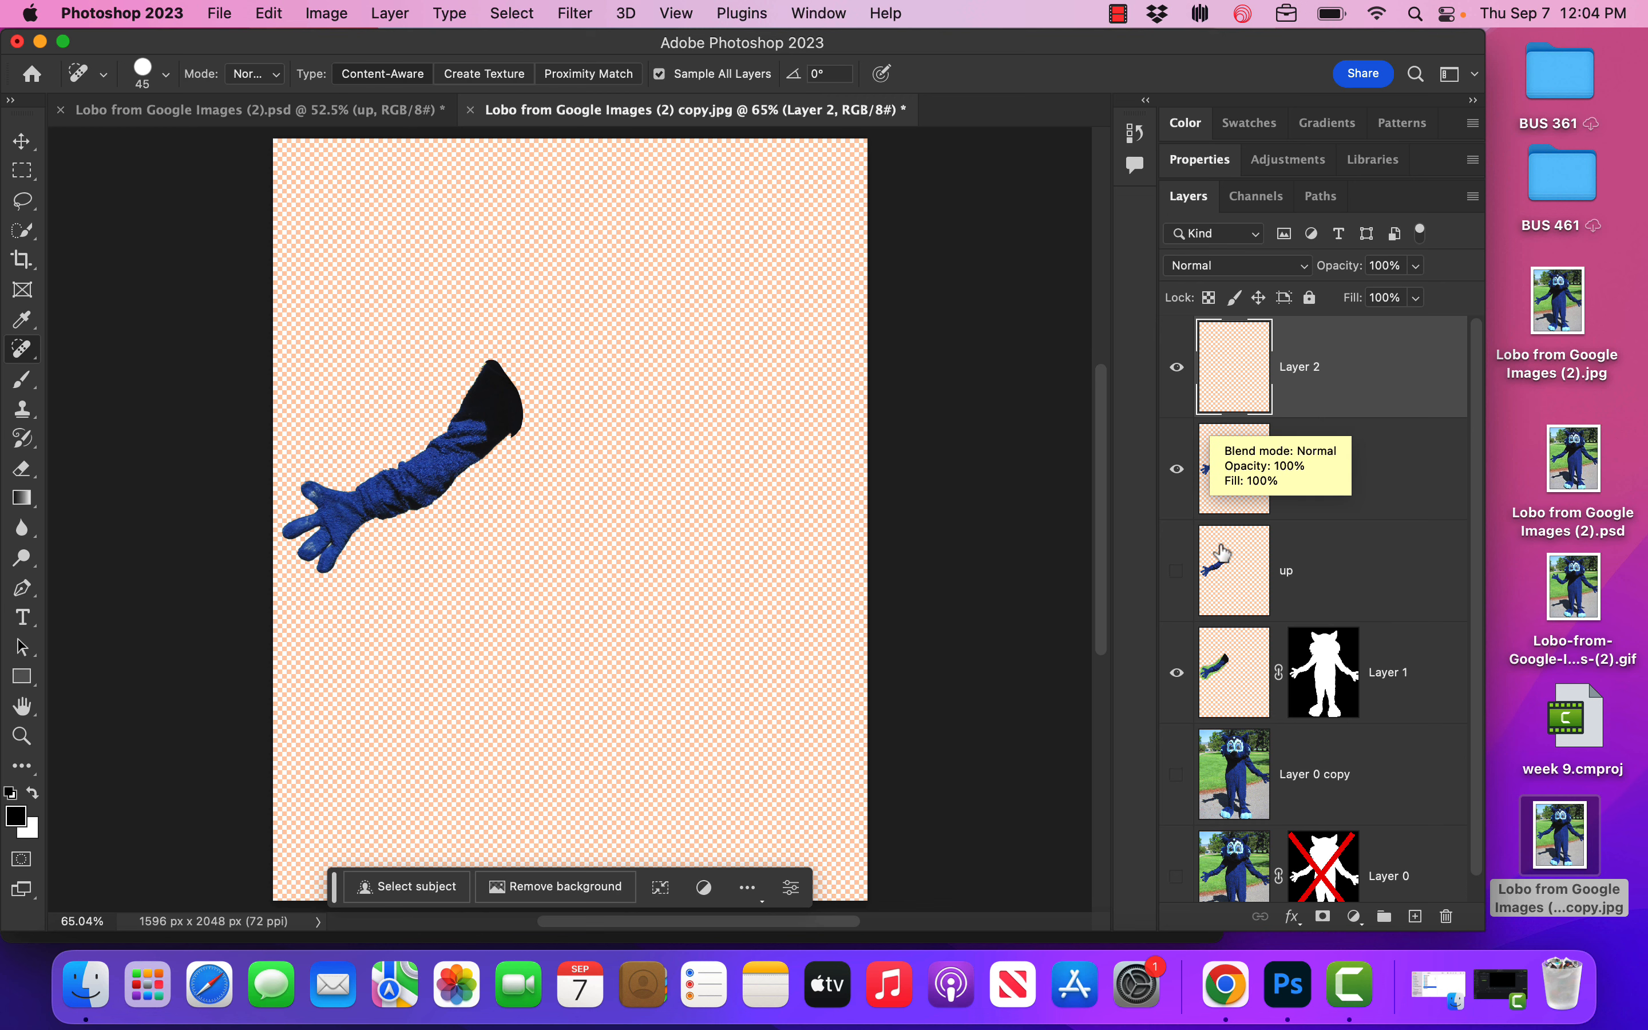
pyautogui.click(1236, 672)
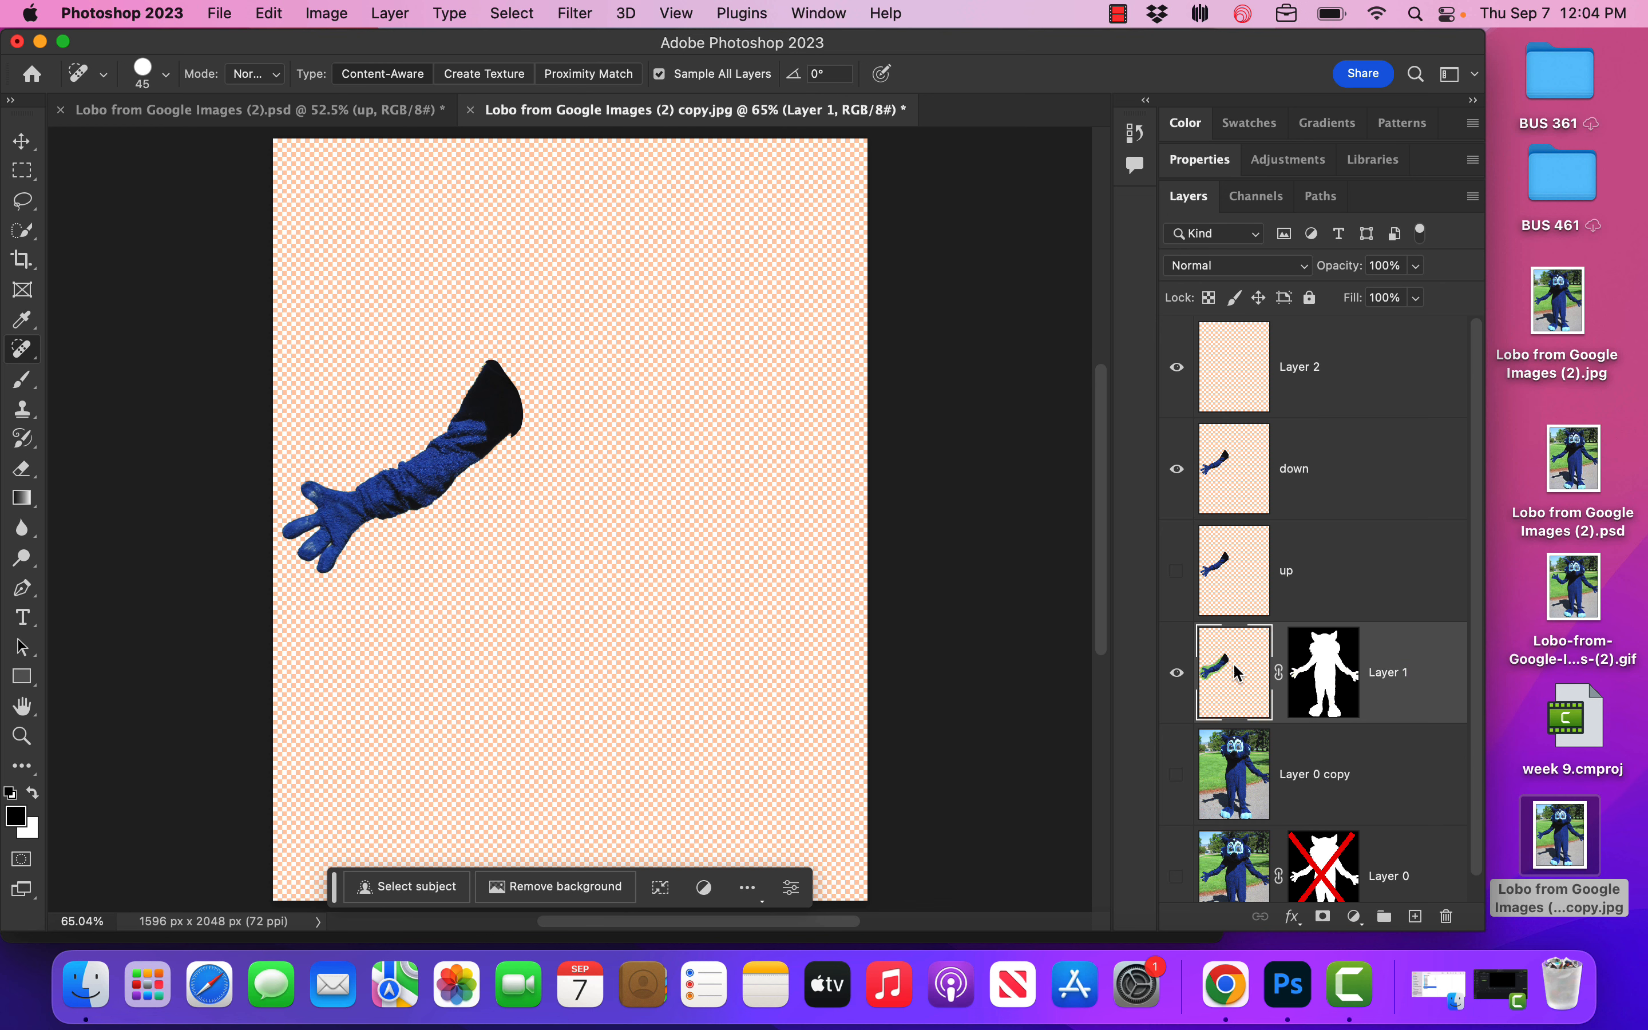
pyautogui.click(1176, 472)
pyautogui.press('super+j')
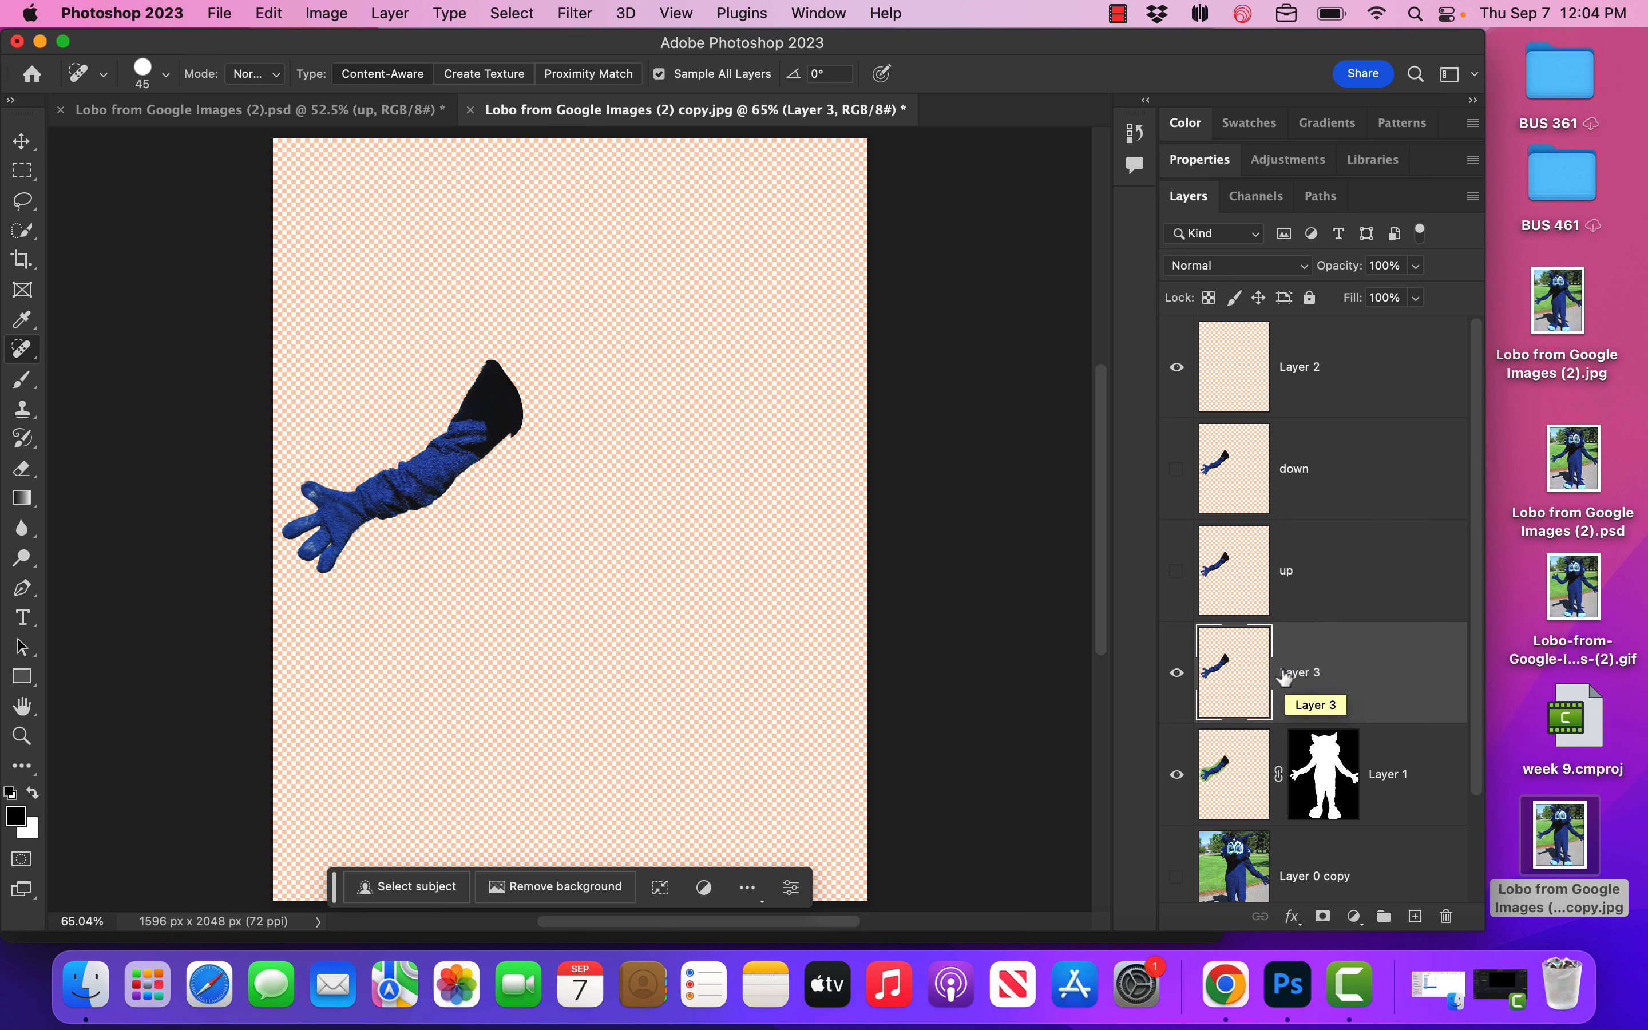
# Delete the empty Layer 2 and rename the new arm layer above Layer 1 as middle
pyautogui.moveTo(1242, 351); pyautogui.dragTo(1447, 916)
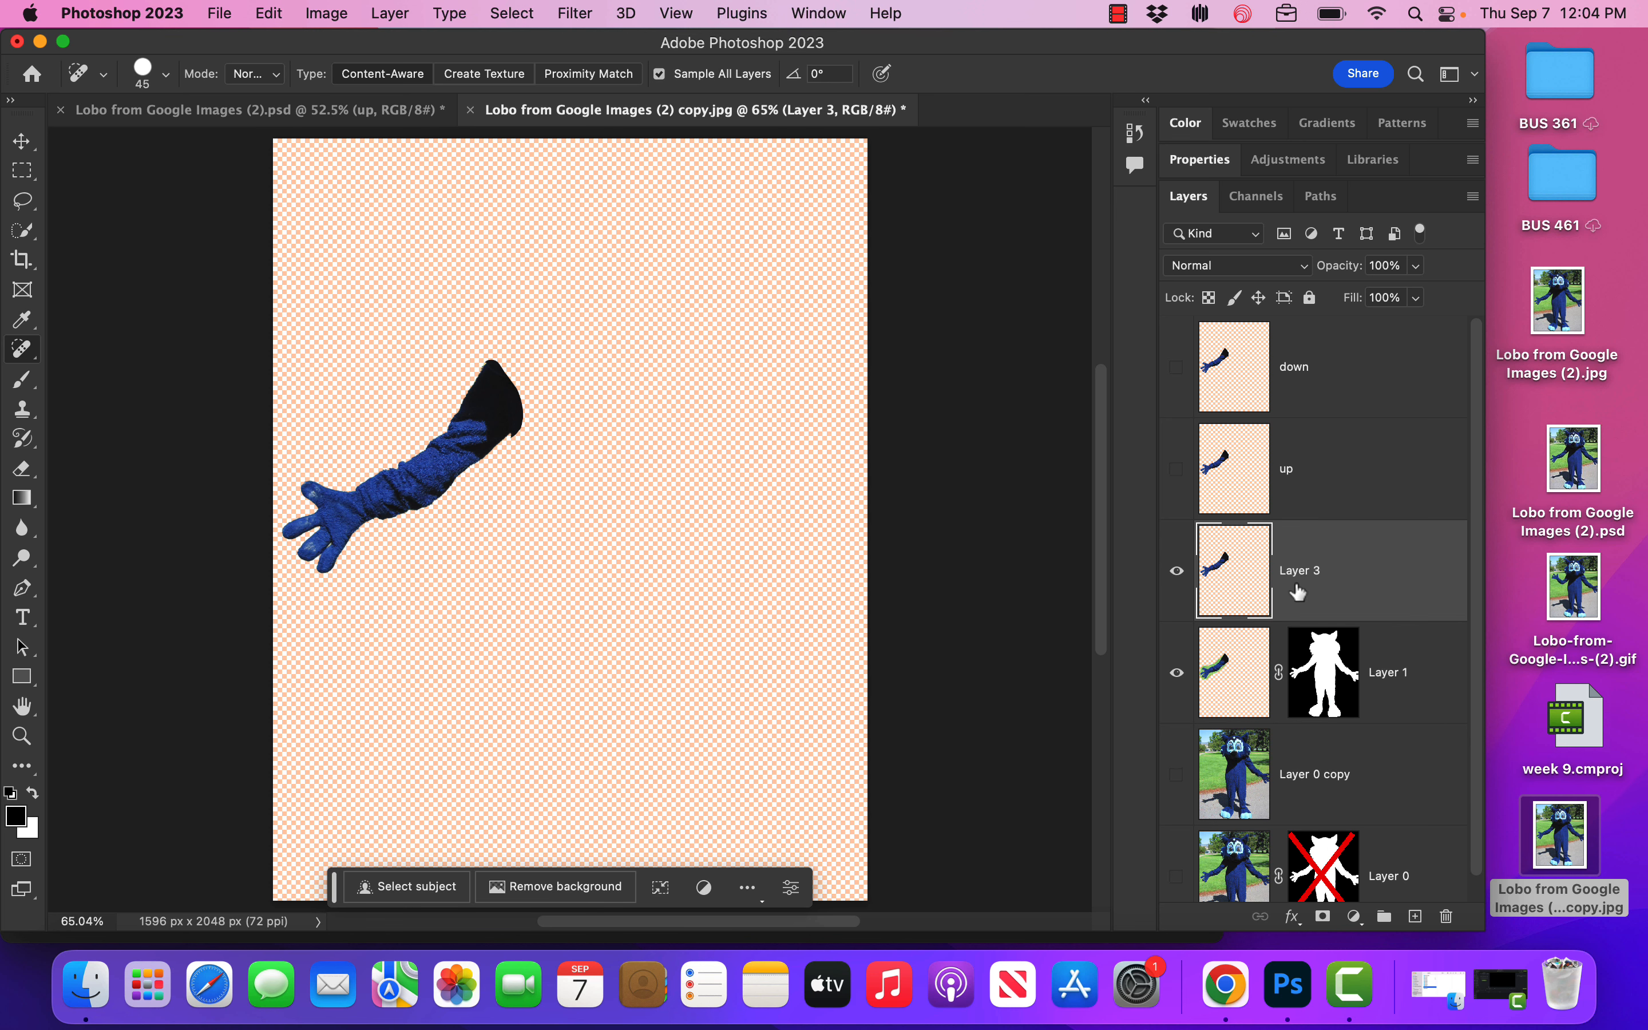
pyautogui.write('middle')
pyautogui.click(1243, 597)
pyautogui.scroll(-1, 1234, 548)
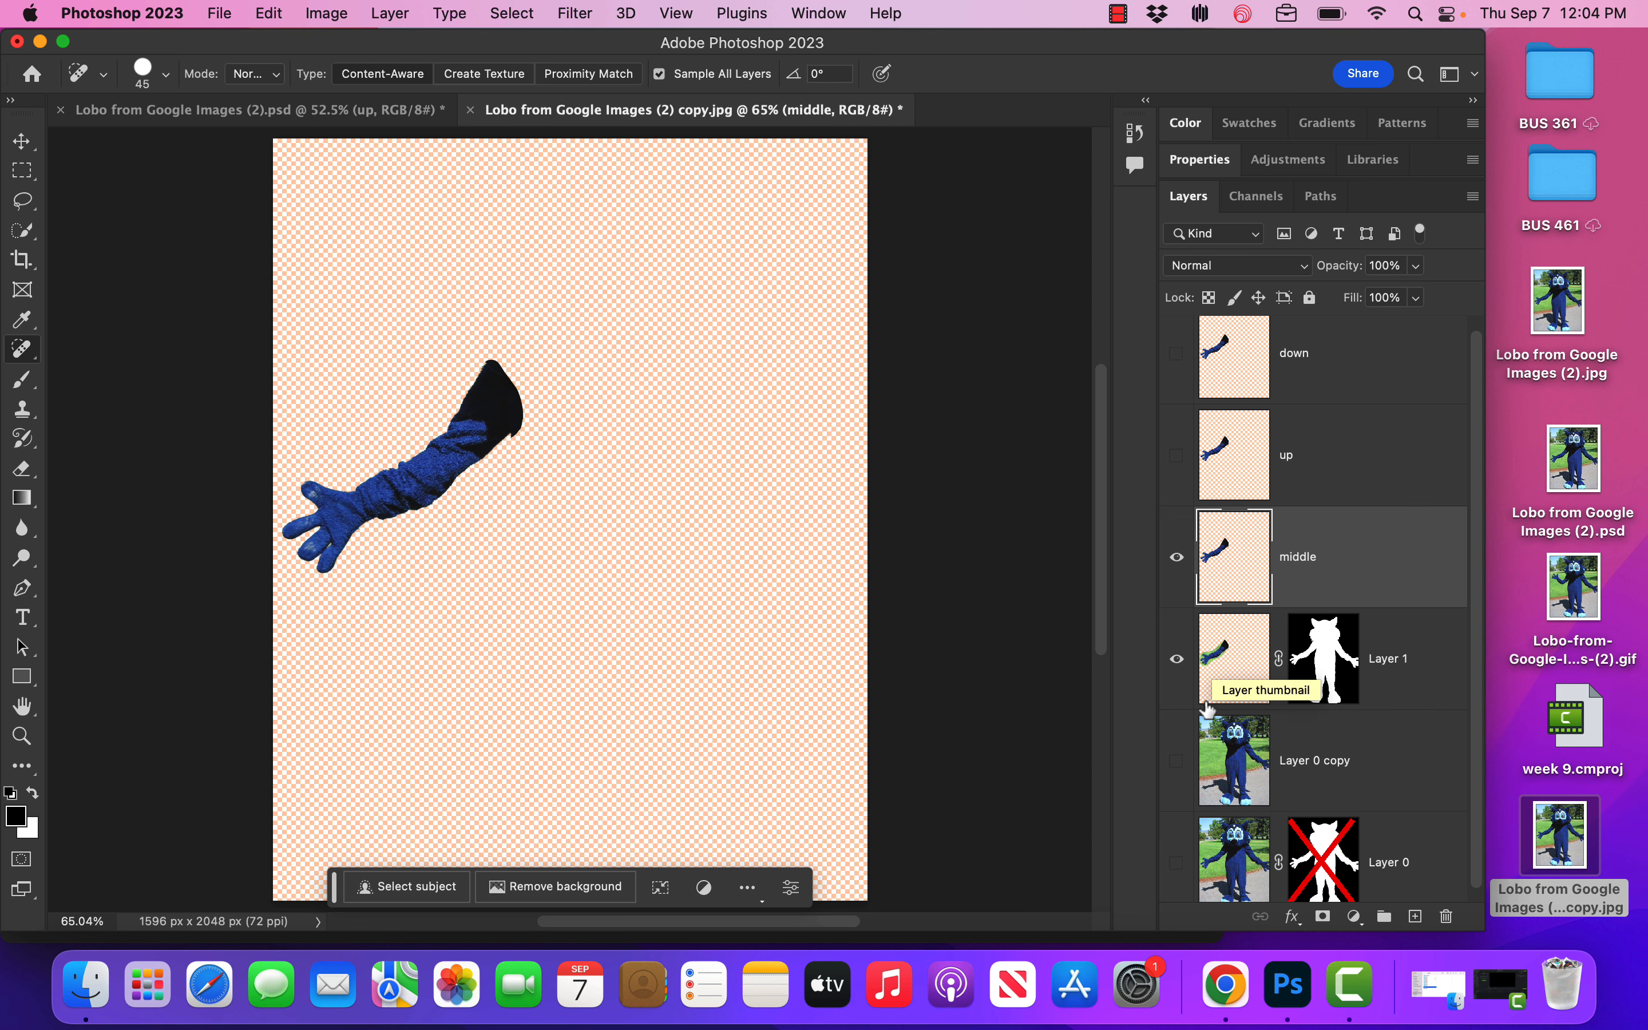
# Check the arm layers against Layer 0 copy, hiding Layer 1, middle and Layer 0 copy so only the up layer shows
pyautogui.click(1177, 761)
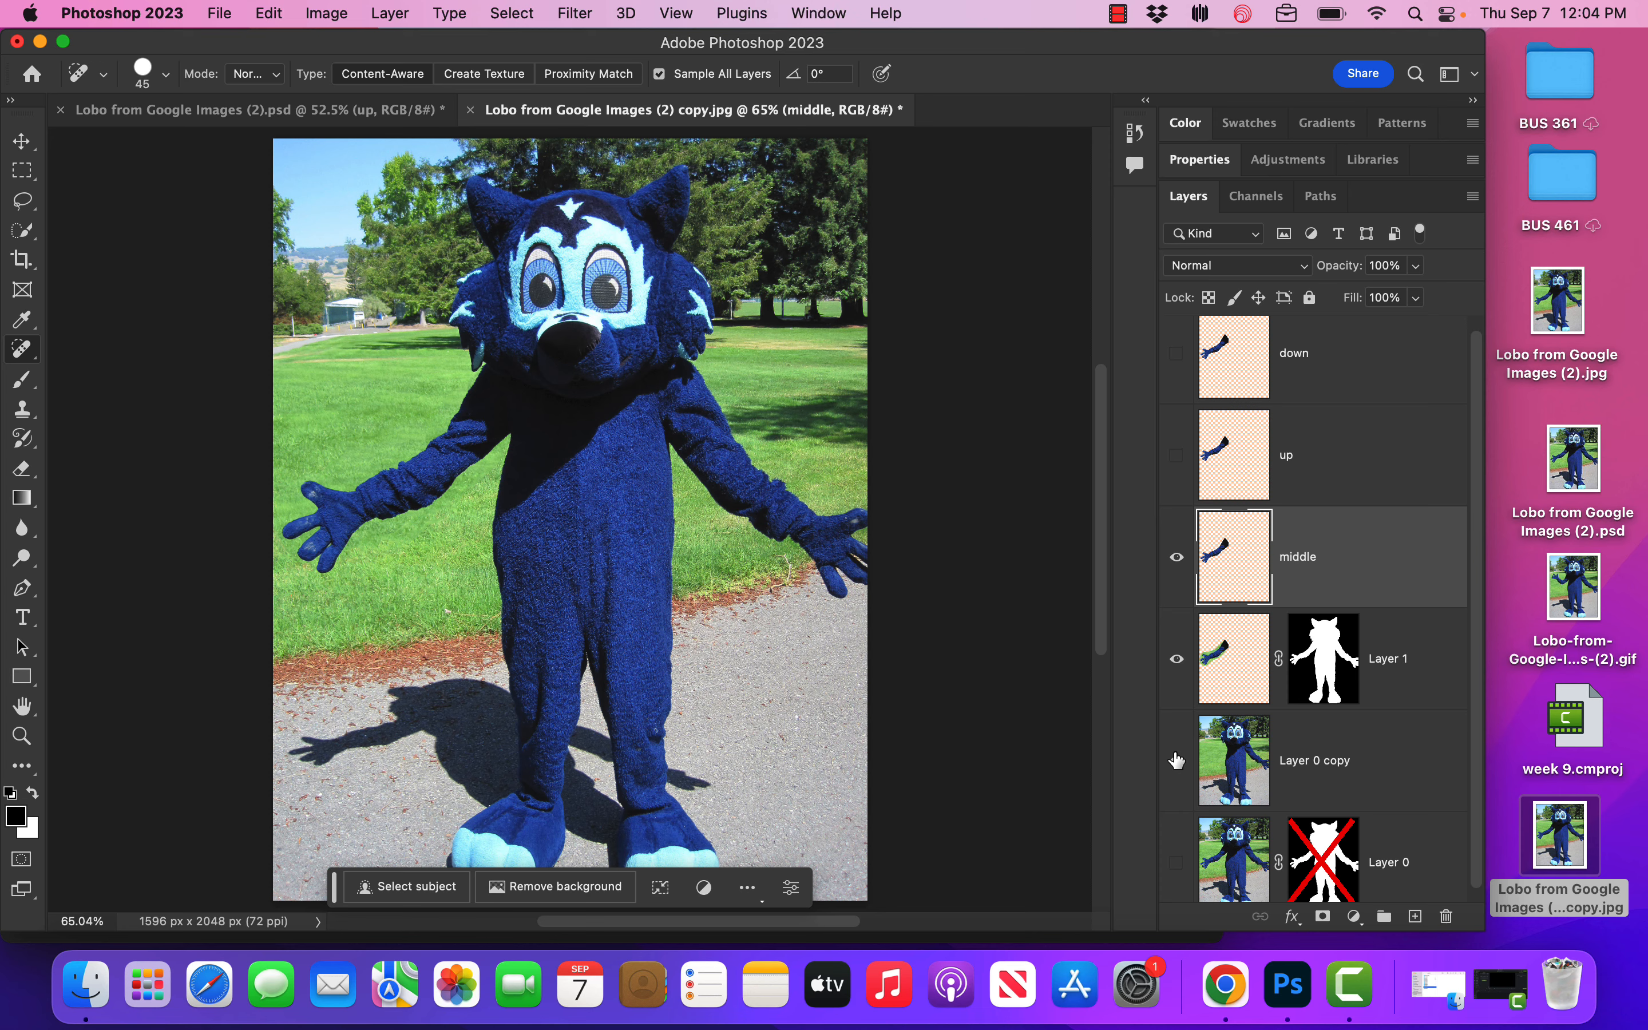
pyautogui.click(1176, 557)
pyautogui.click(1177, 659)
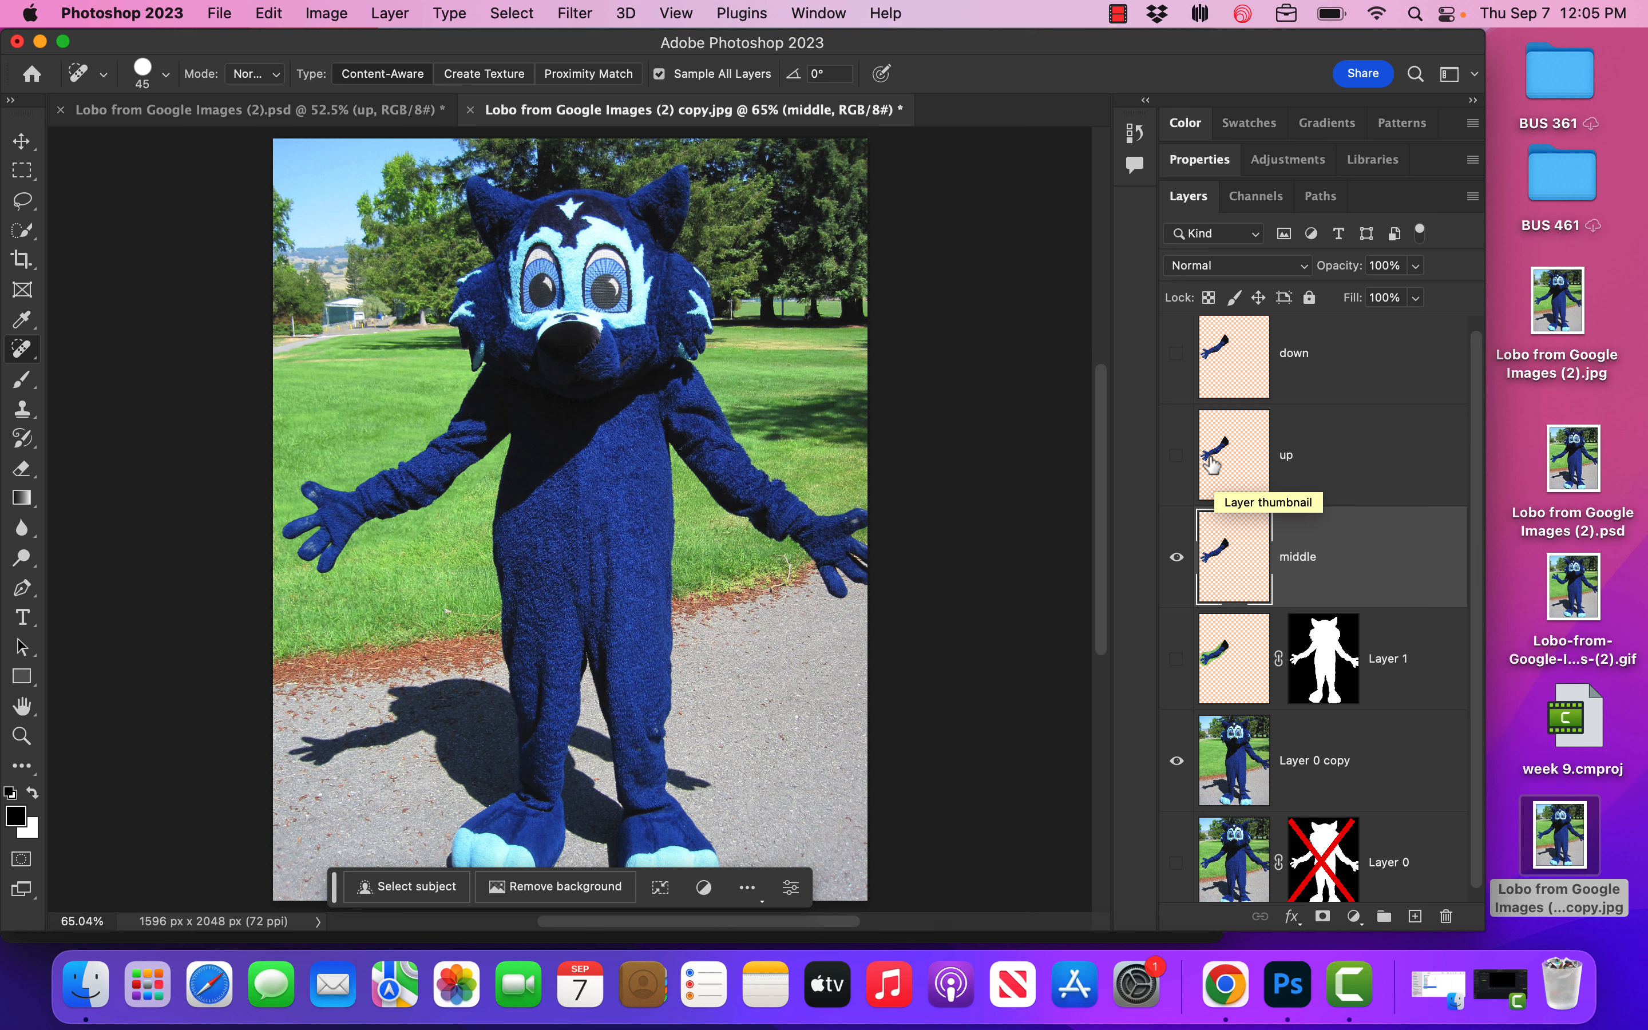
pyautogui.click(1175, 558)
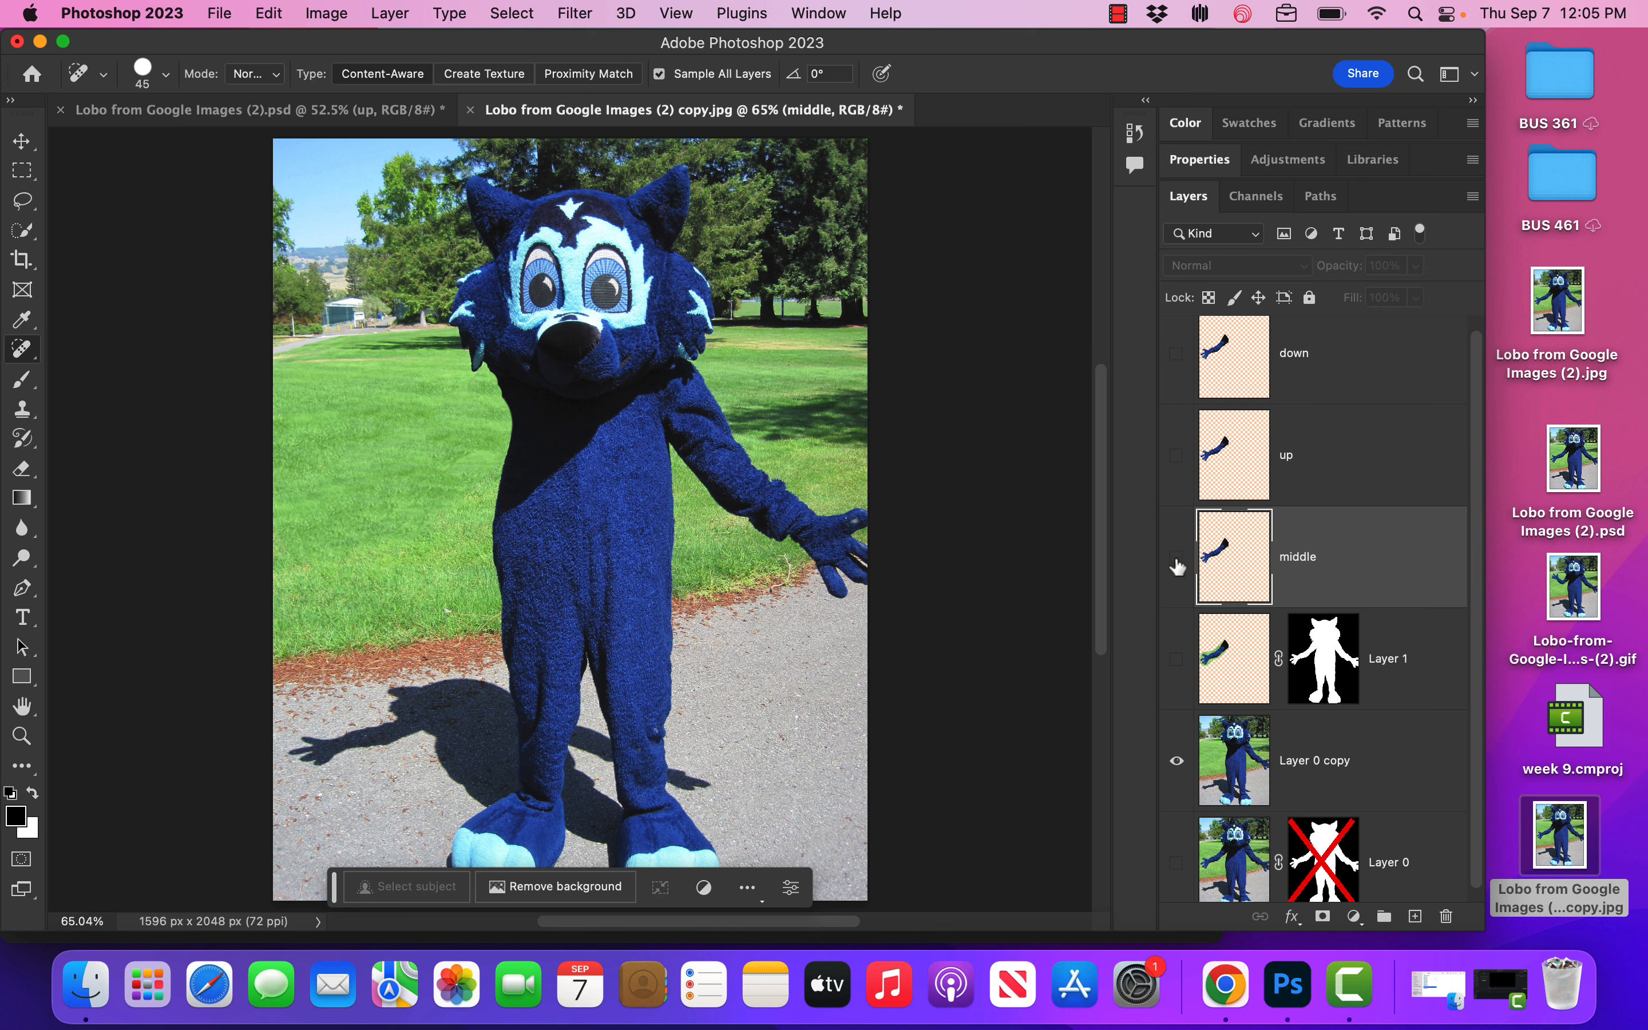
pyautogui.click(1176, 455)
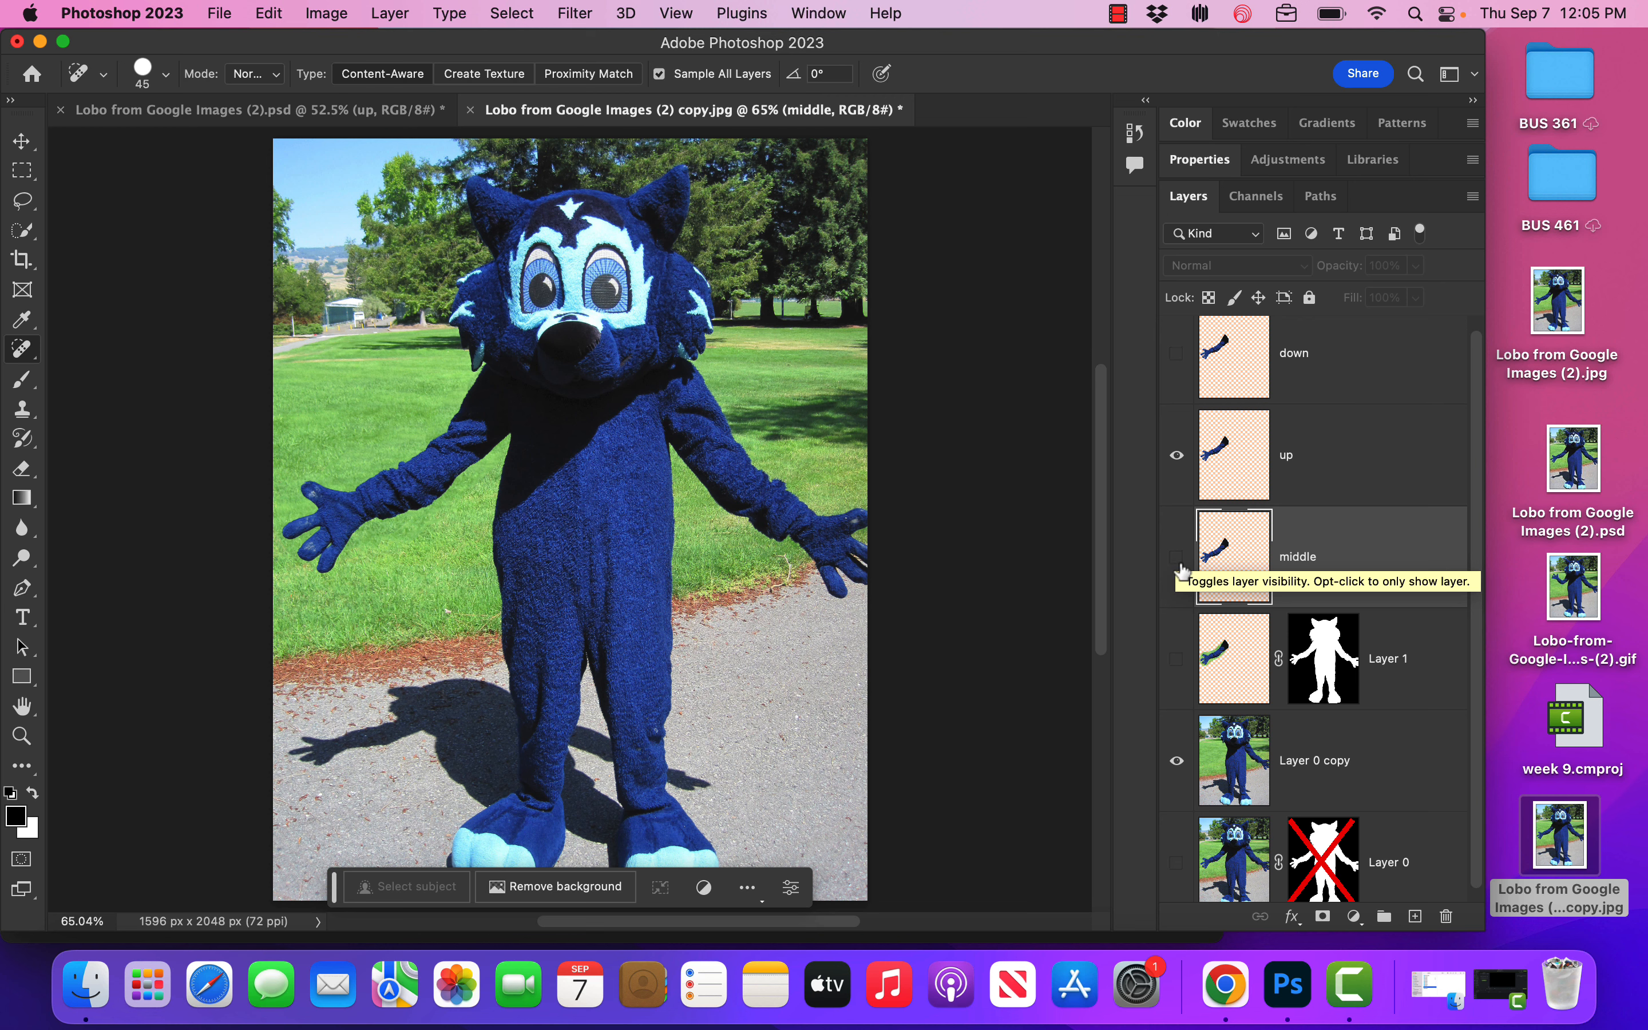
pyautogui.click(1182, 762)
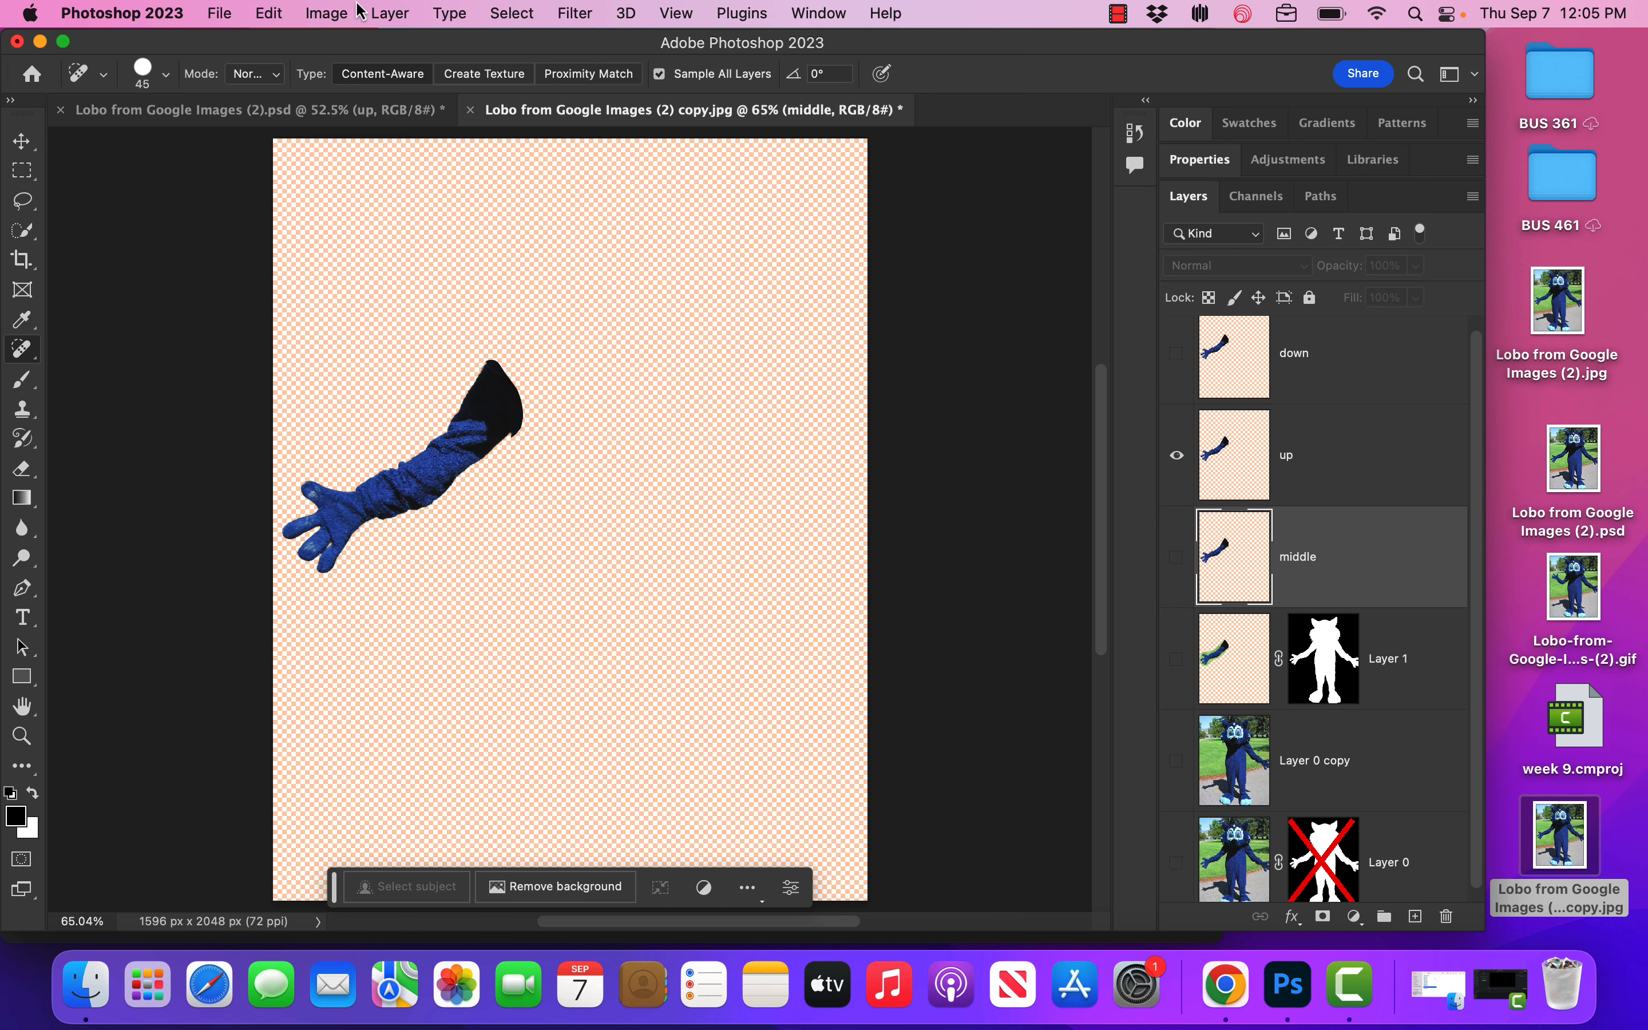
# Select the up layer, search the commands for puppet, and start Puppet Warp on the layer's arm
pyautogui.click(879, 12)
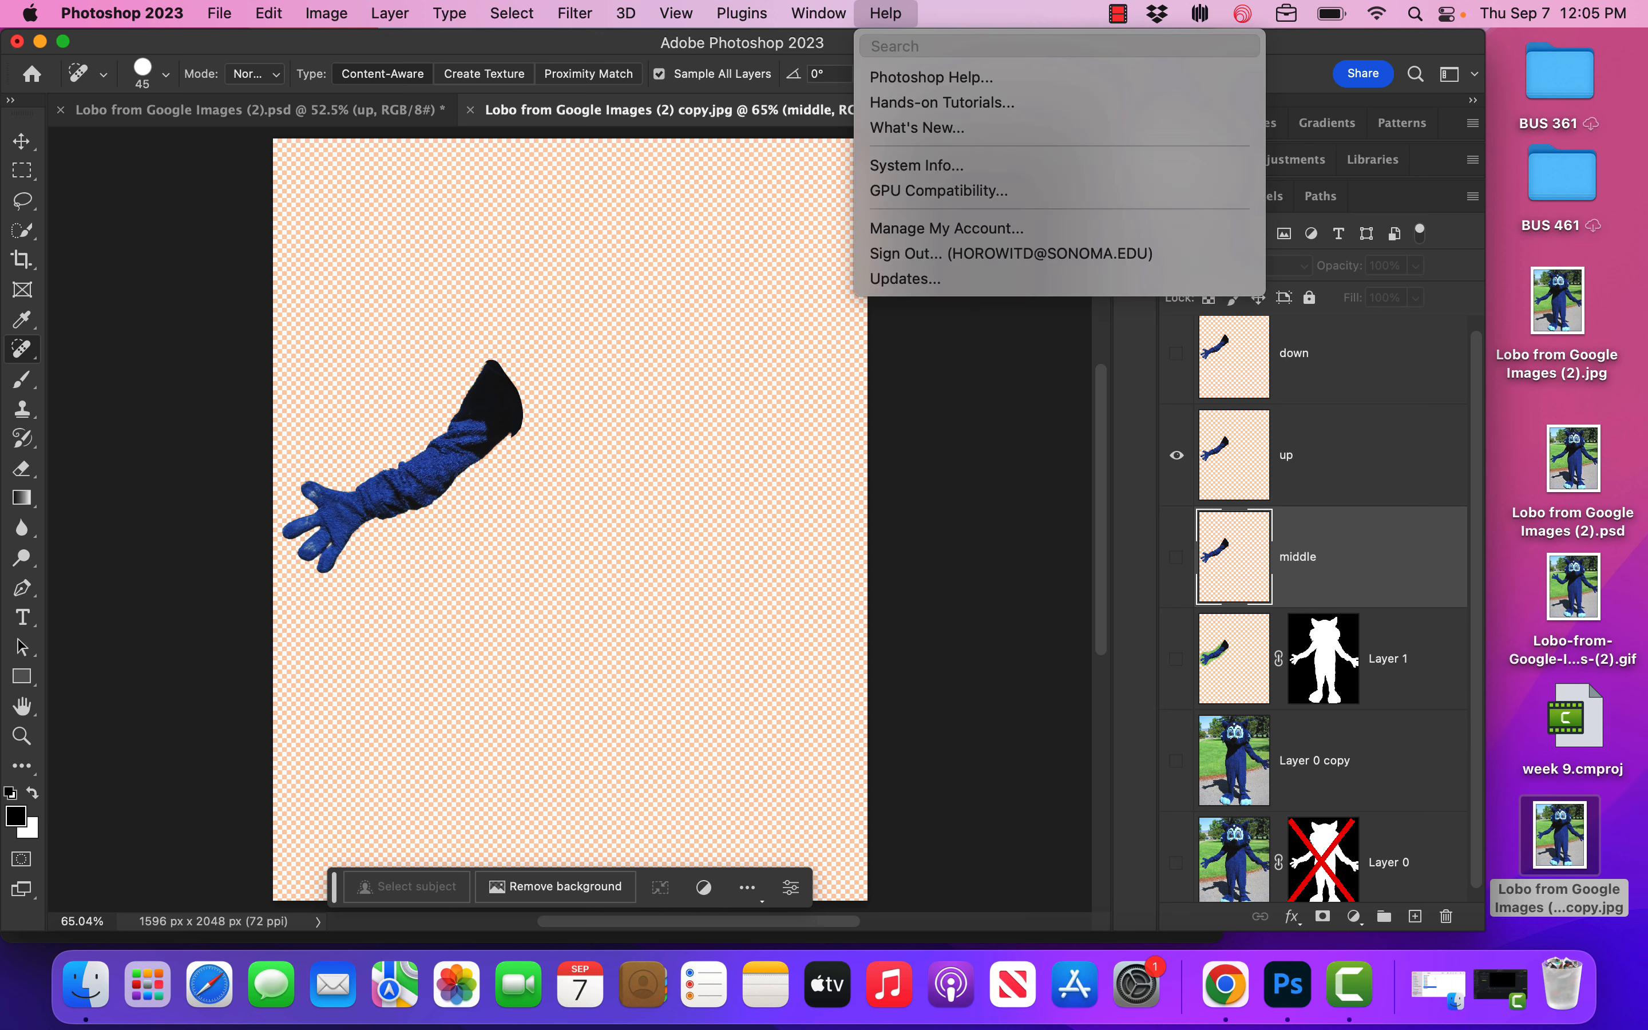
pyautogui.write('puppet')
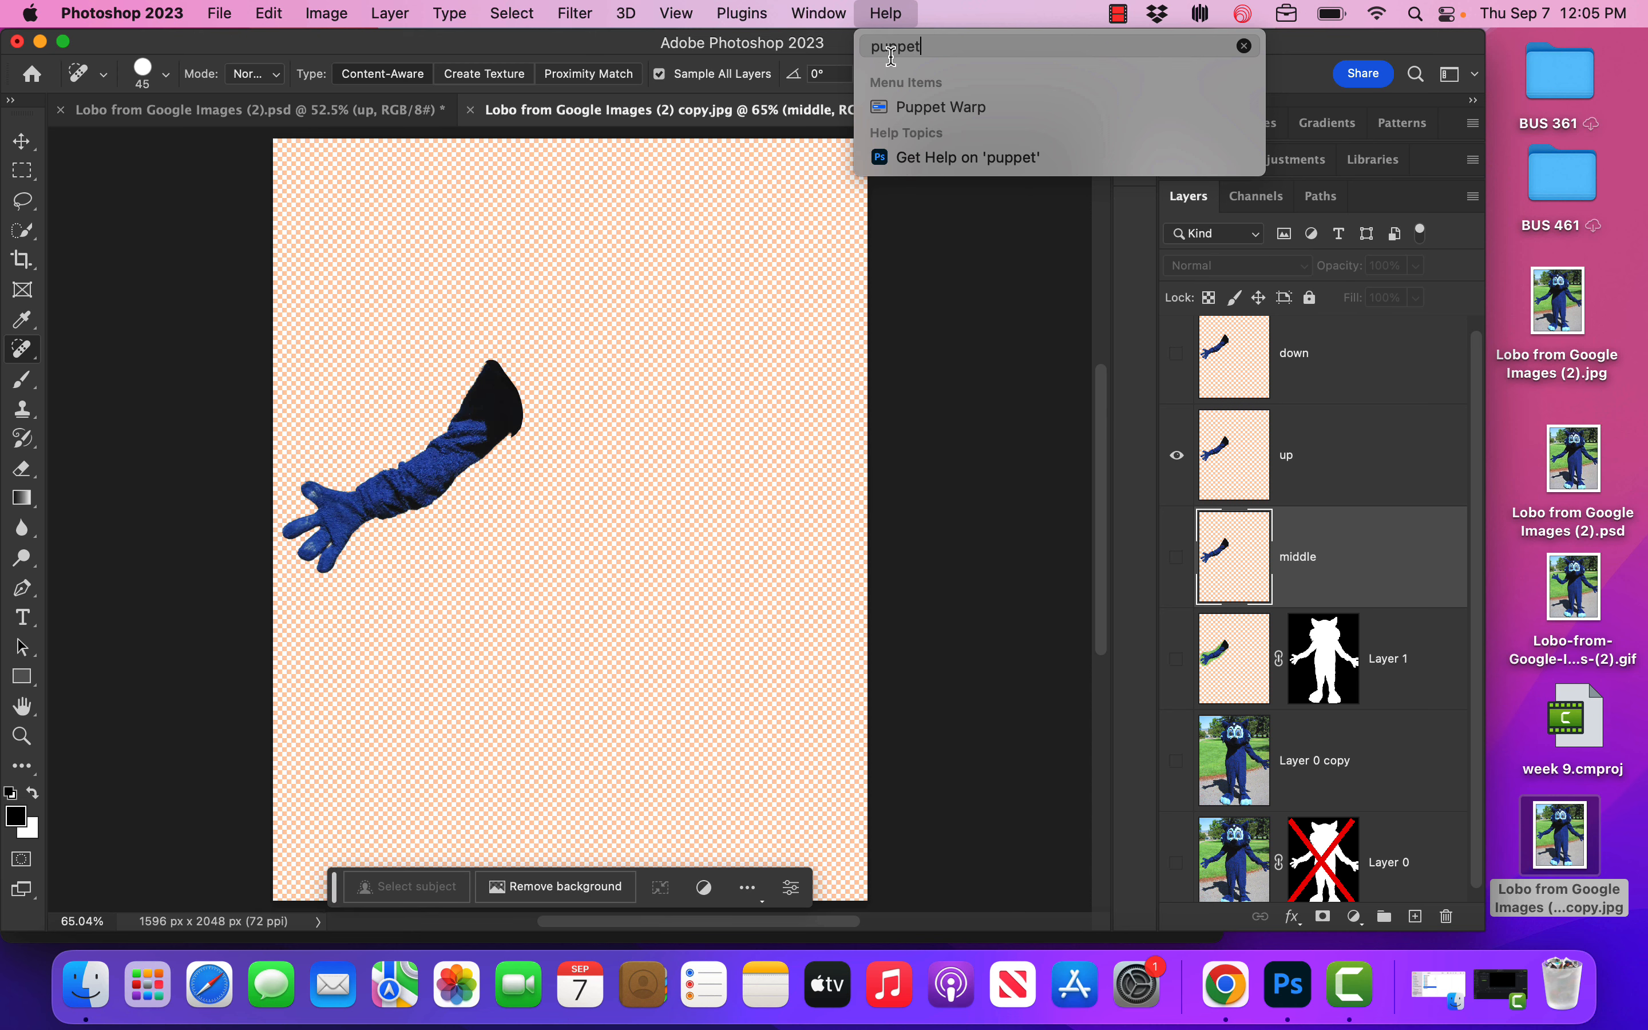
pyautogui.moveTo(928, 121)
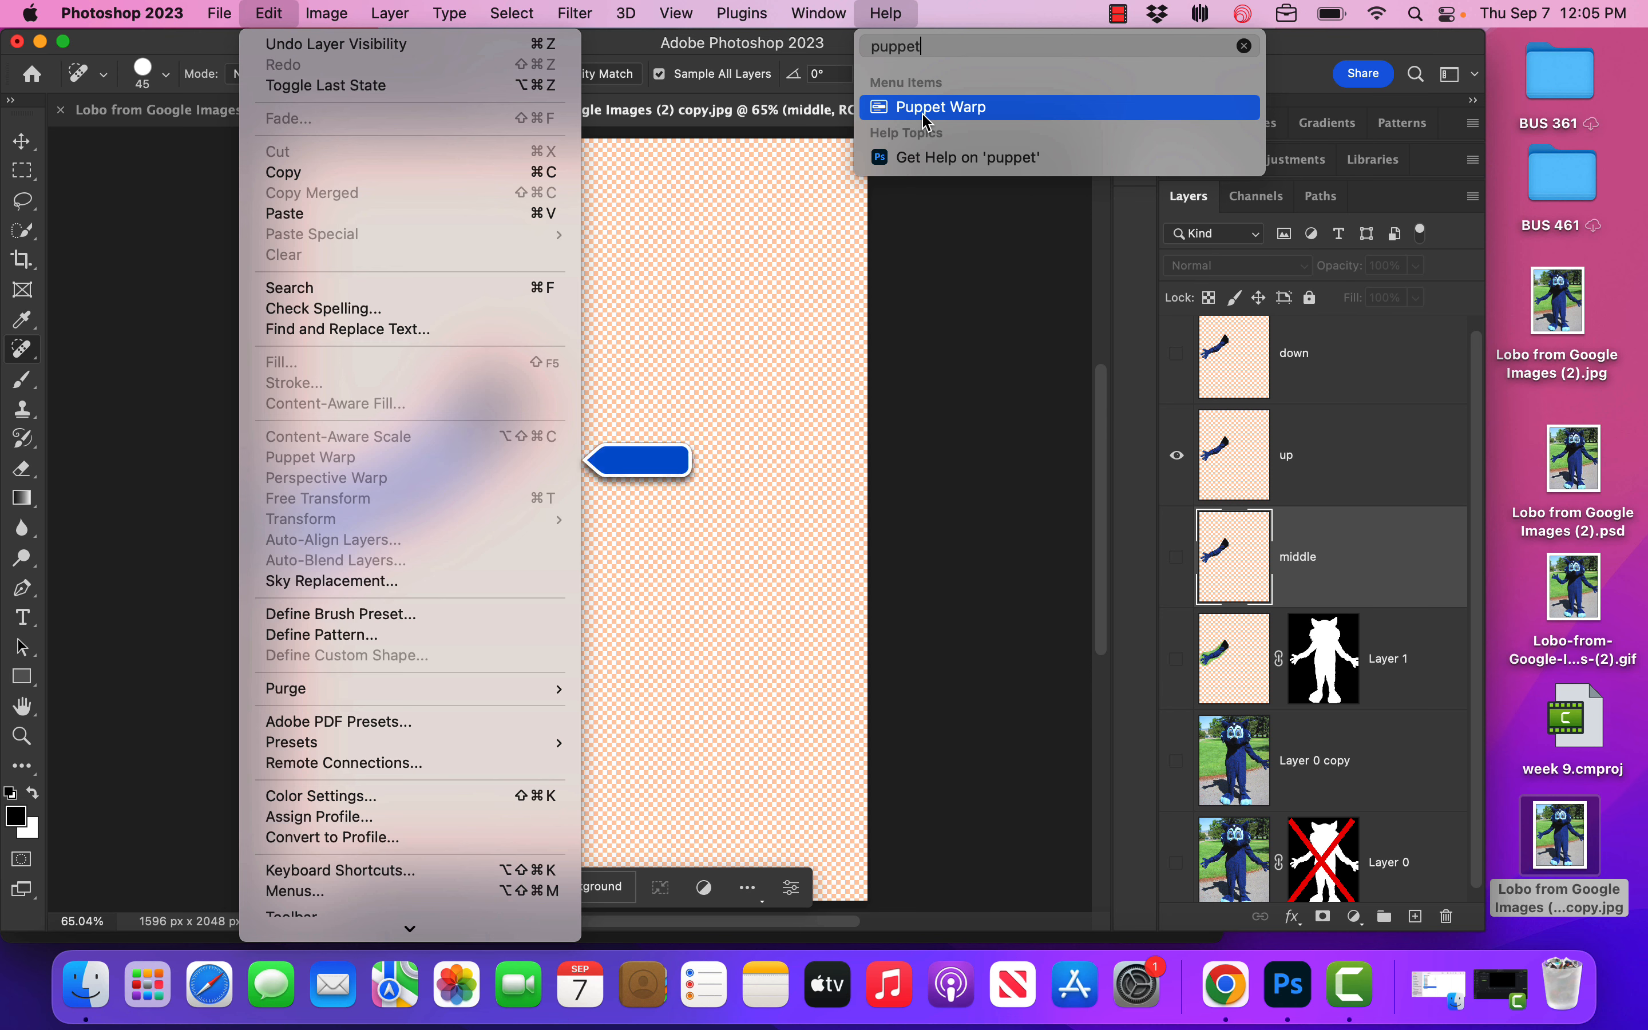
pyautogui.click(1233, 470)
pyautogui.click(1233, 468)
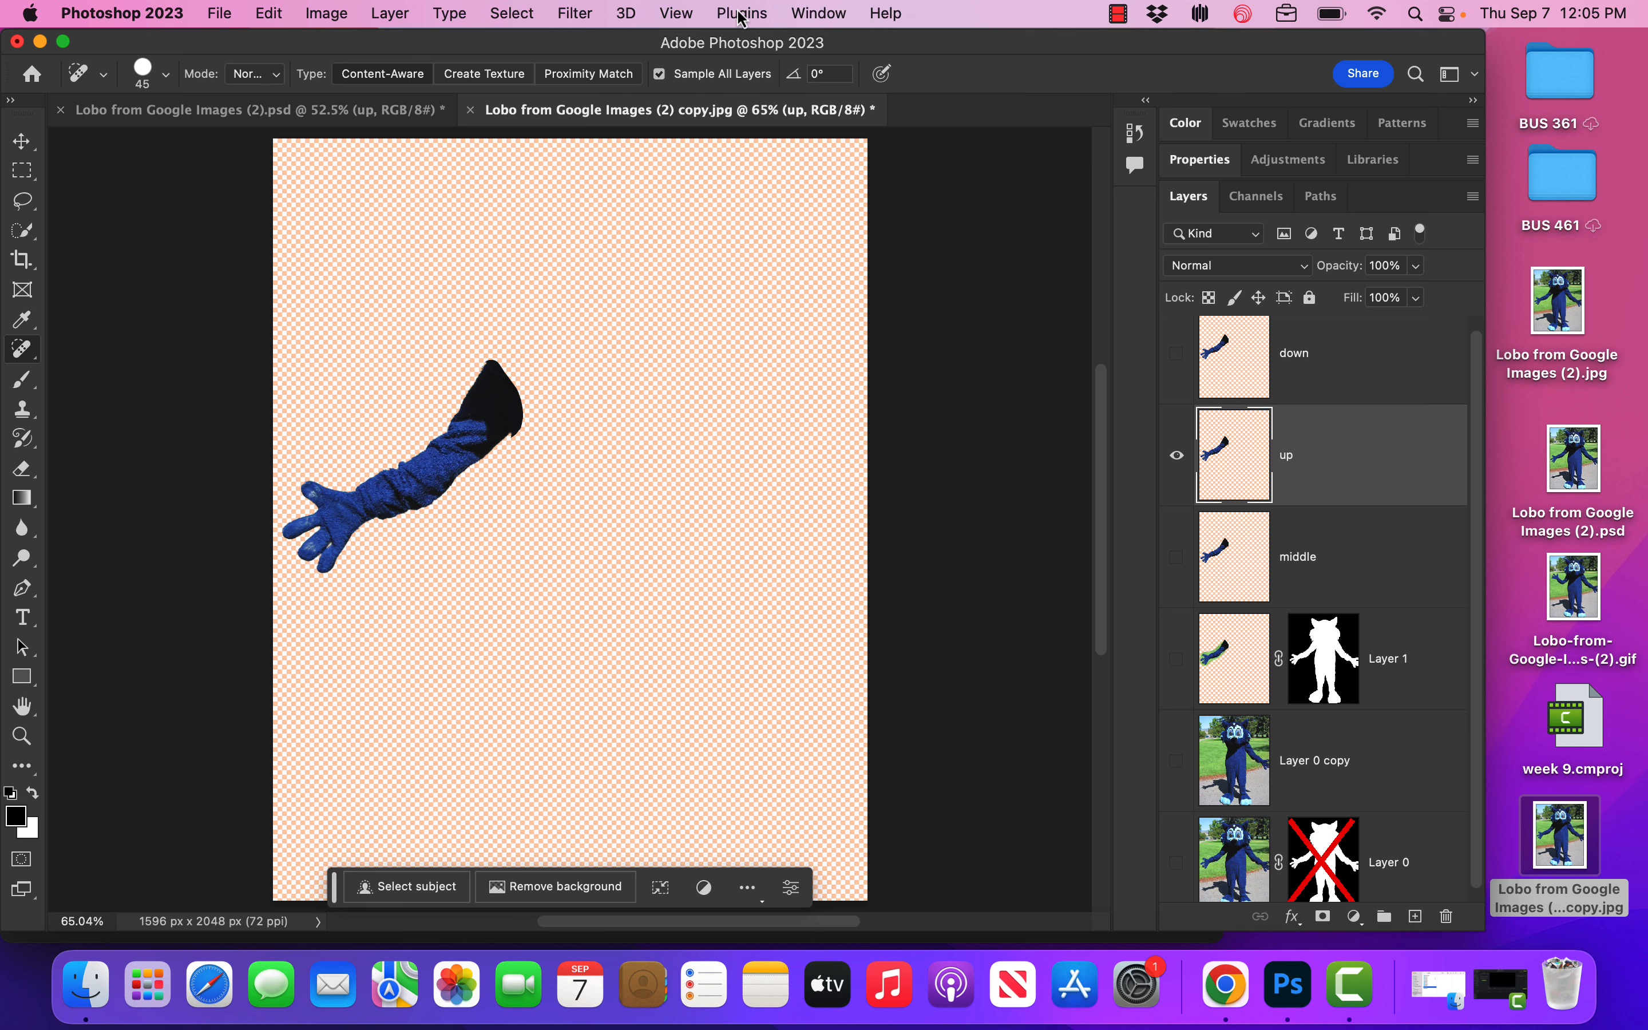
pyautogui.click(824, 14)
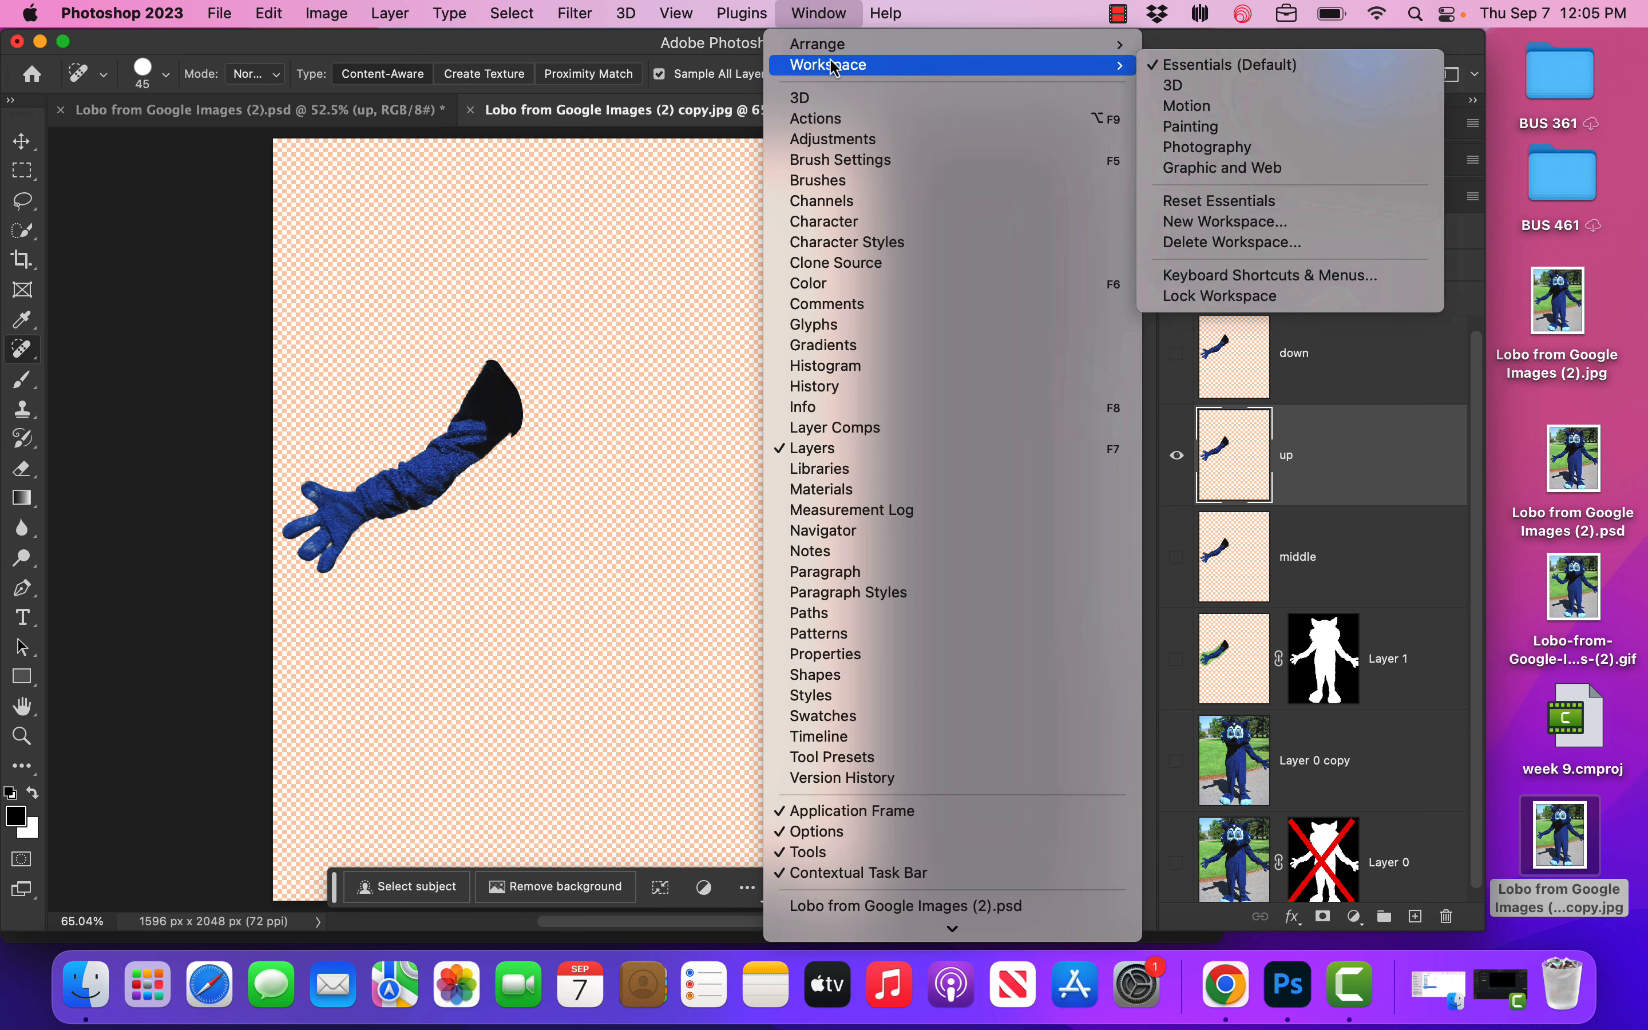
pyautogui.moveTo(888, 13)
pyautogui.moveTo(924, 113)
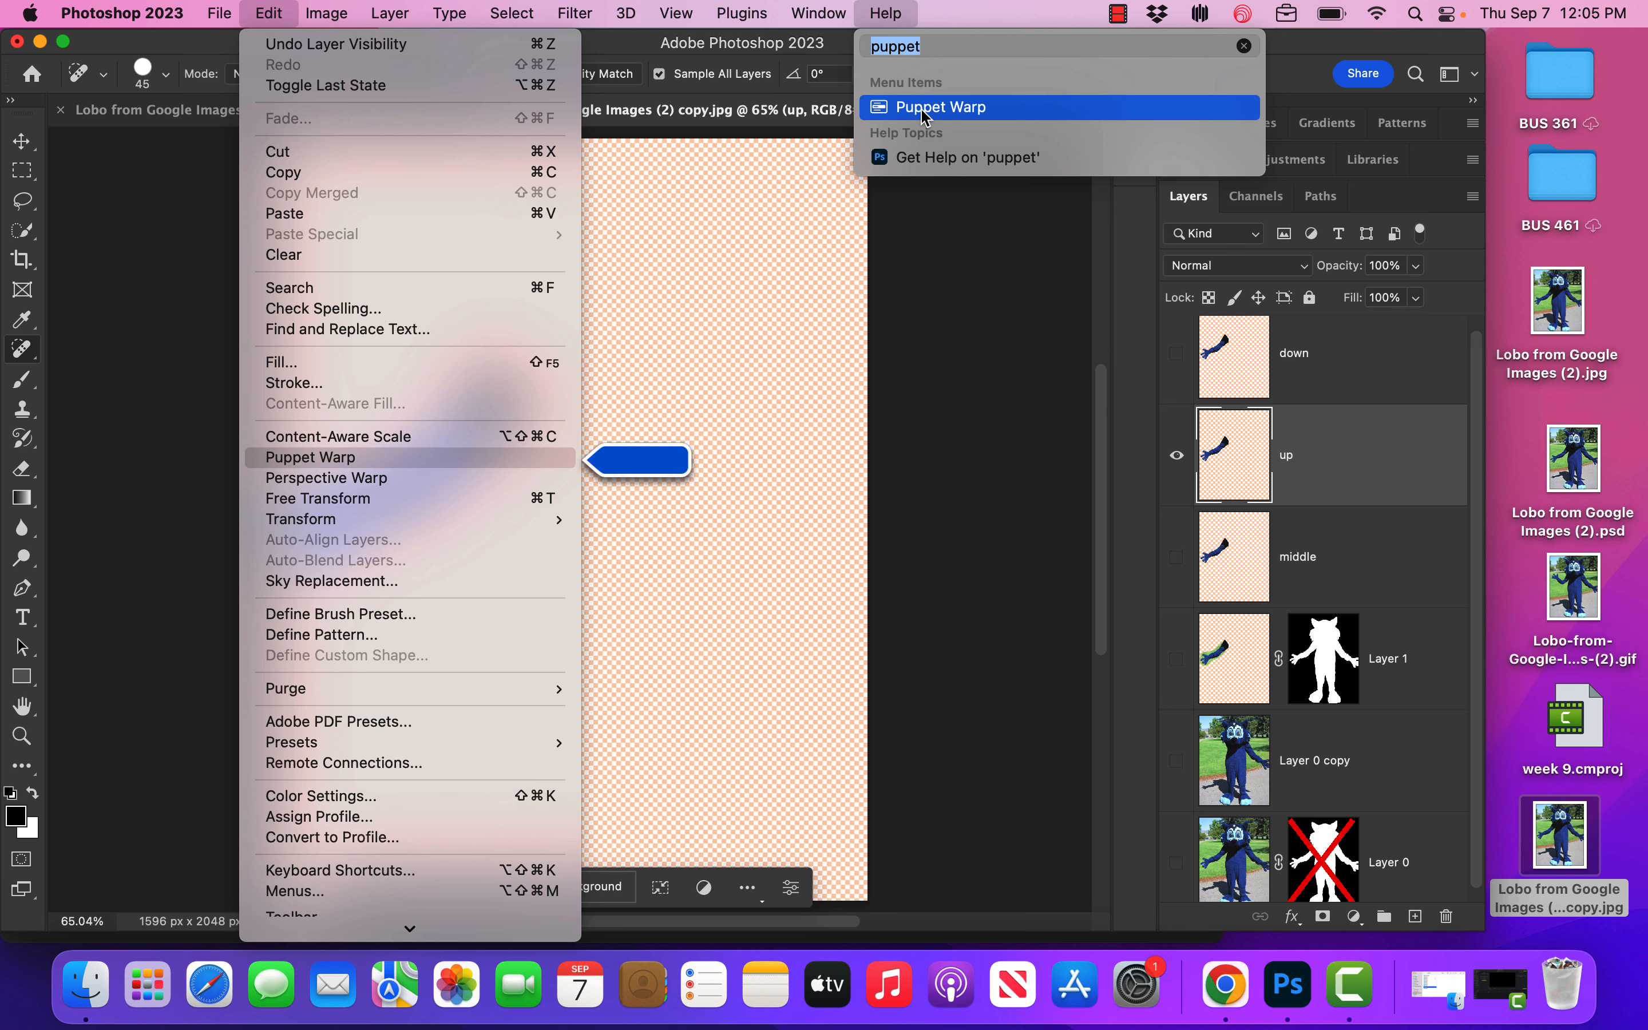
pyautogui.click(926, 109)
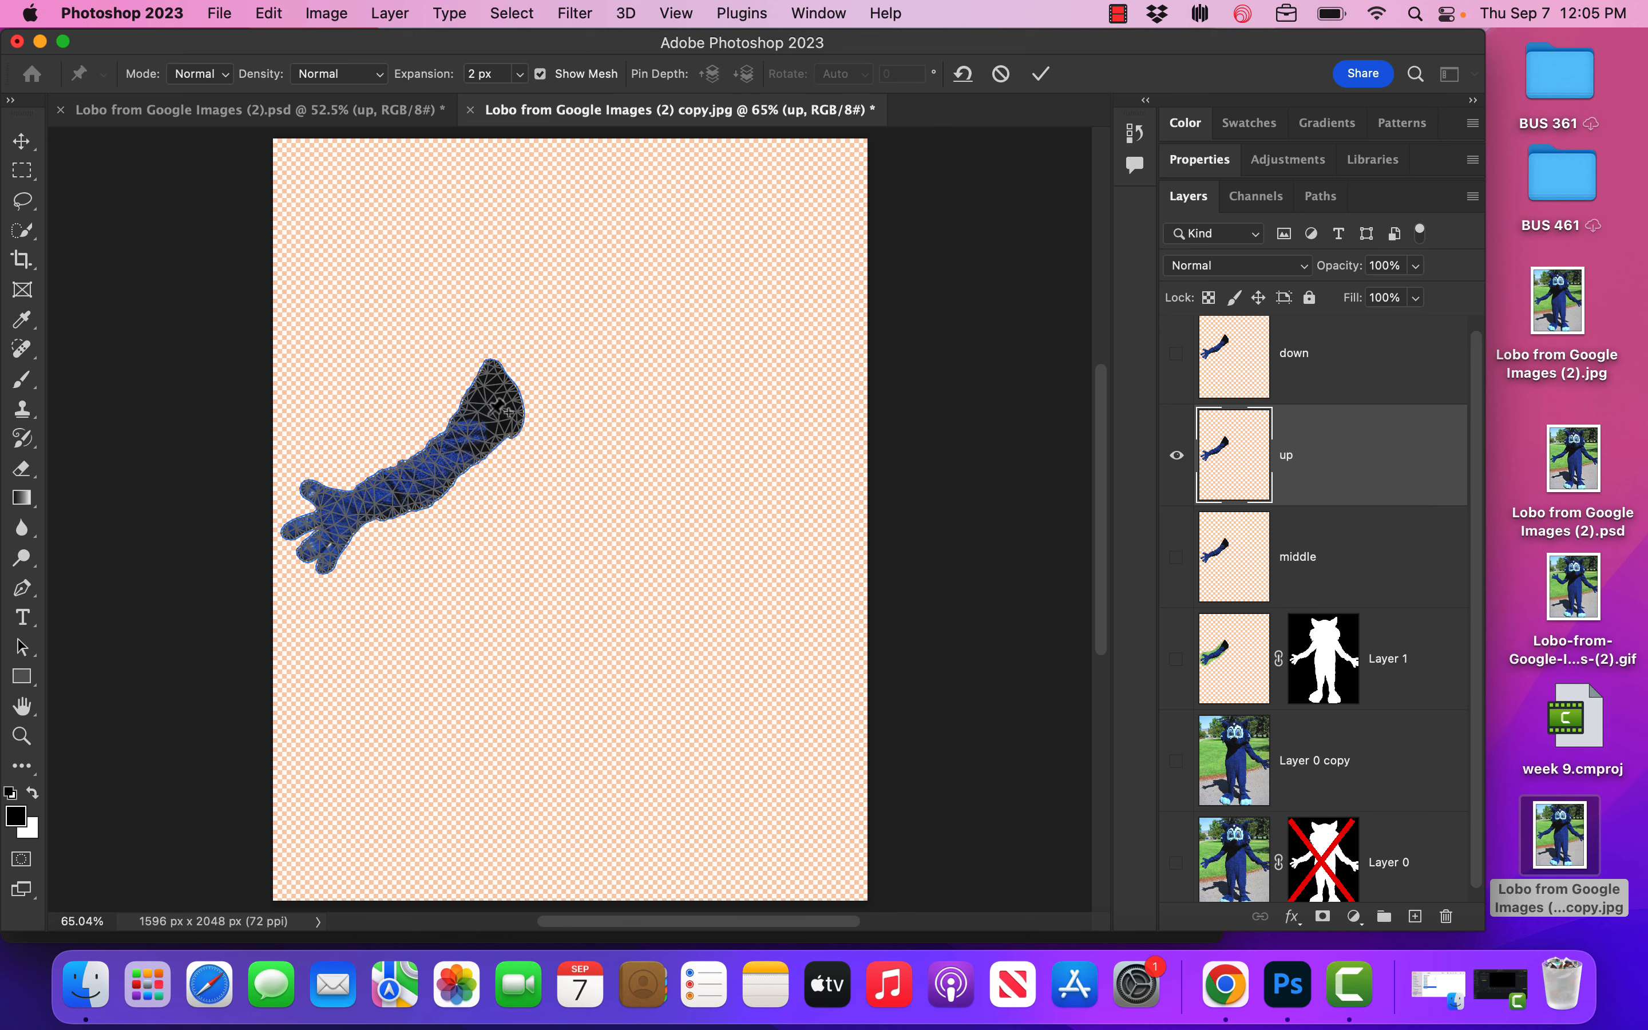
# Place a row of warp pins along the curved black shoulder edge of the up arm to anchor it
pyautogui.click(417, 465)
pyautogui.scroll(3, 418, 464)
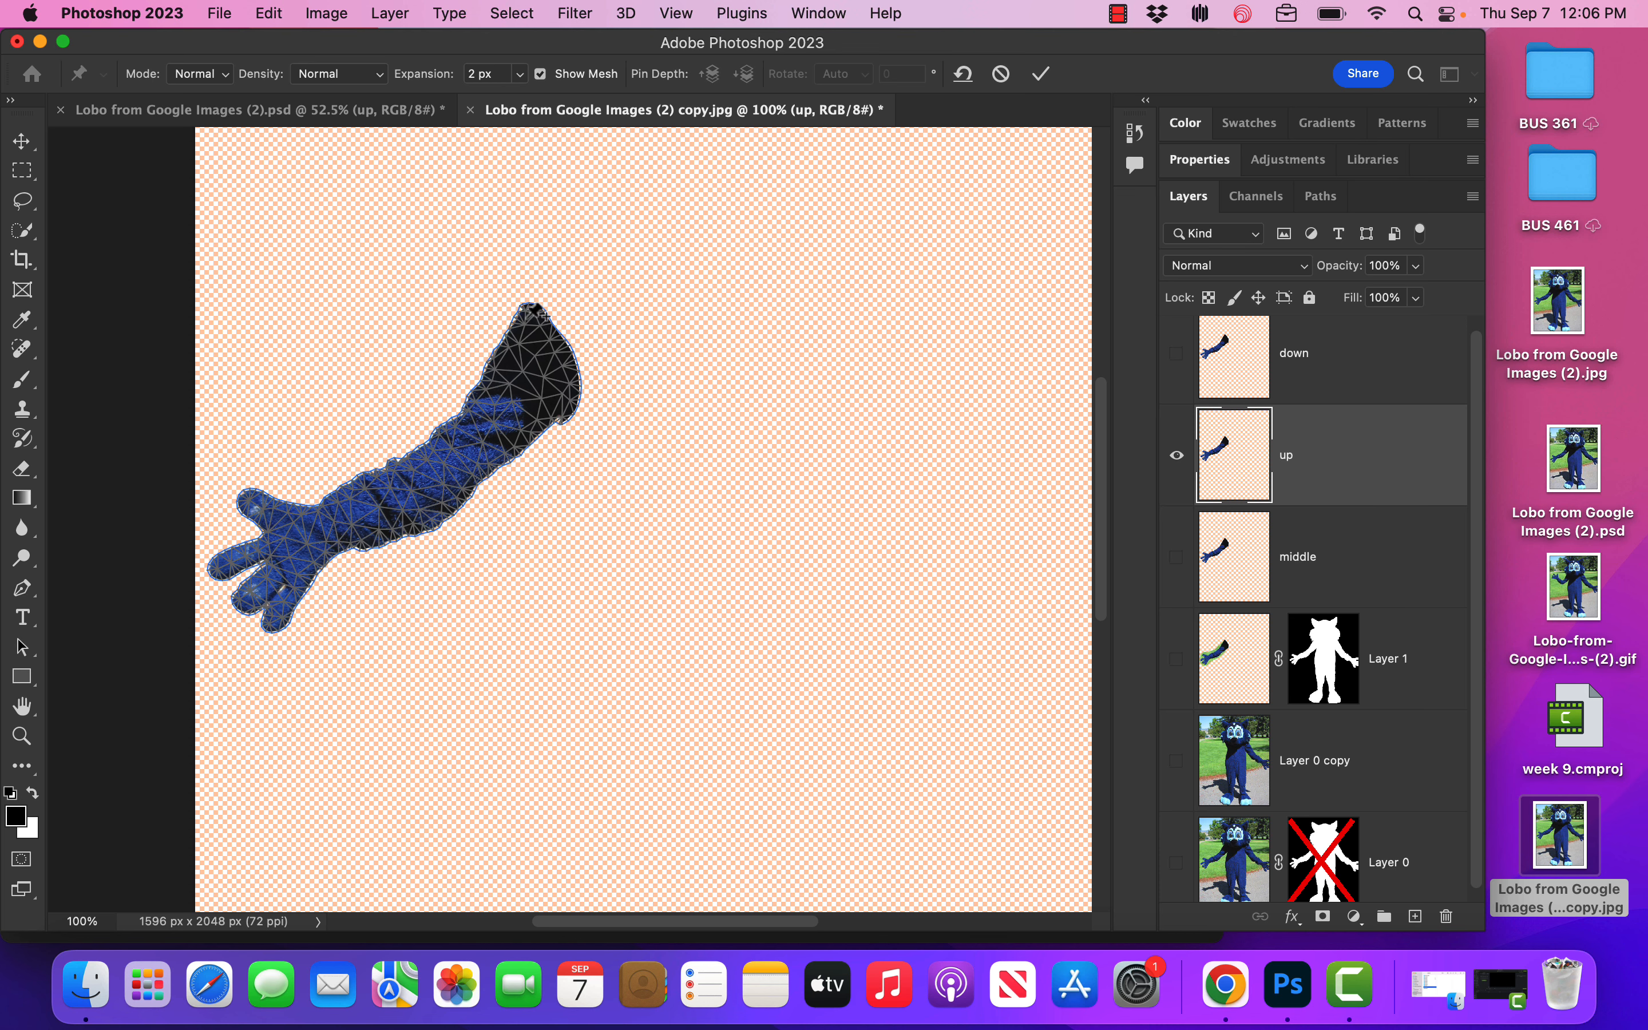
pyautogui.click(538, 310)
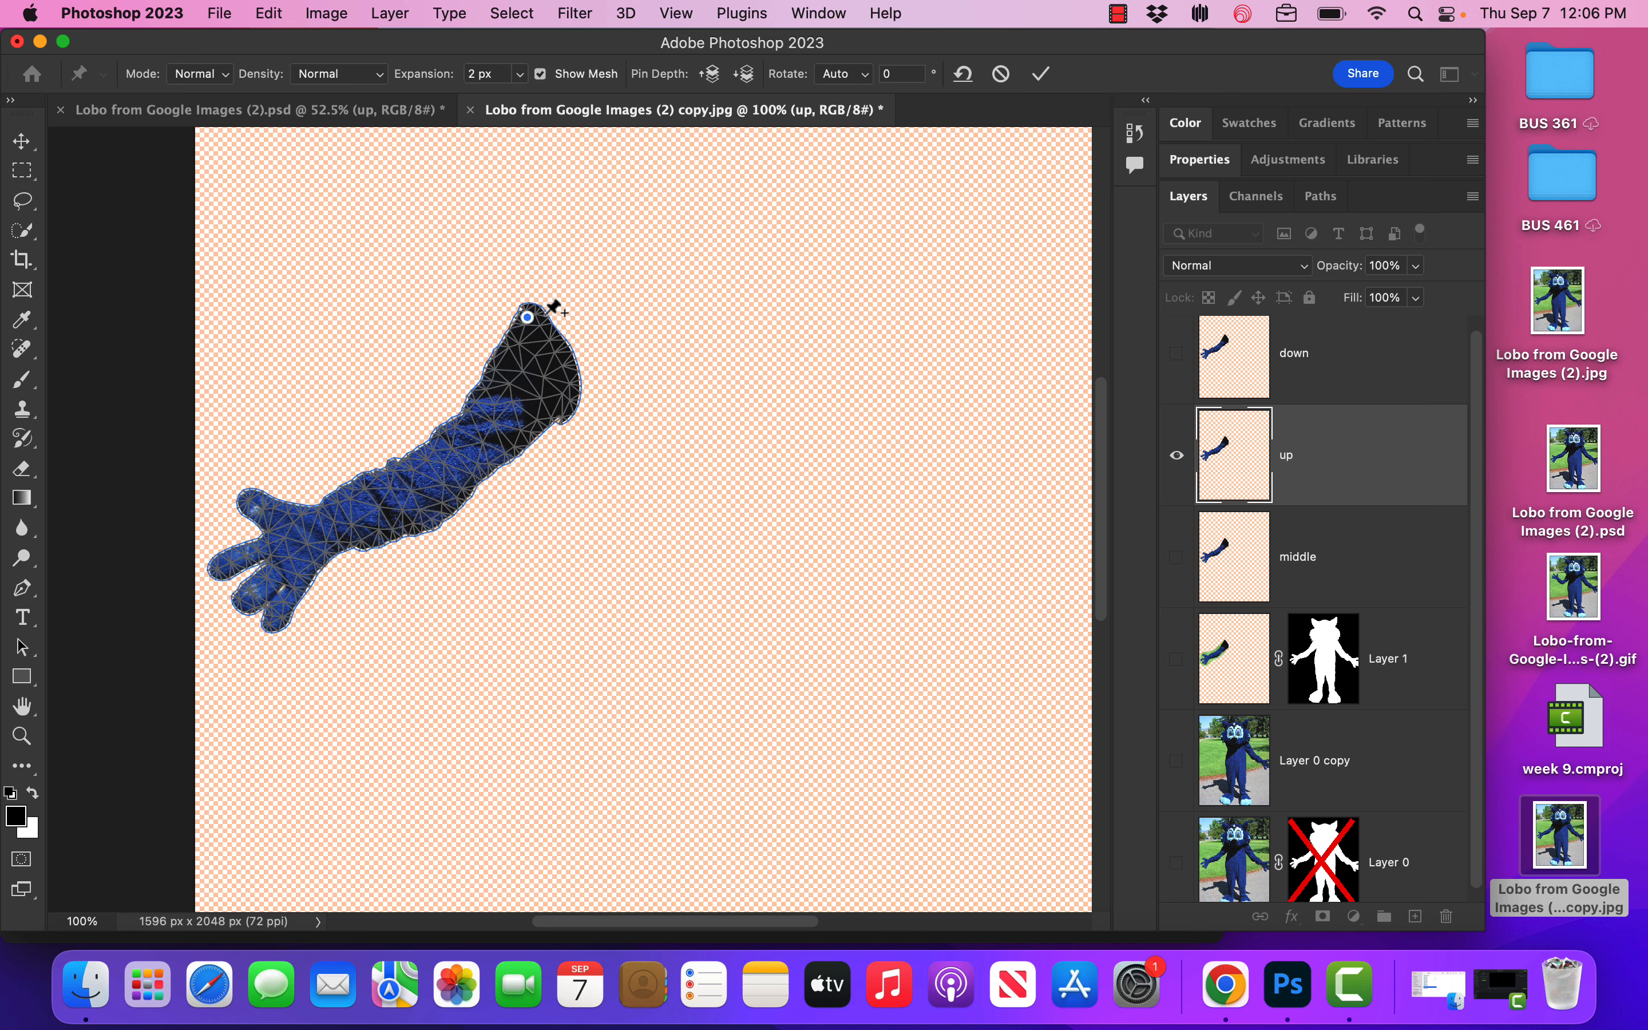
pyautogui.click(542, 316)
pyautogui.click(553, 329)
pyautogui.click(559, 344)
pyautogui.click(564, 357)
pyautogui.click(569, 376)
pyautogui.click(567, 392)
pyautogui.click(568, 407)
pyautogui.click(565, 415)
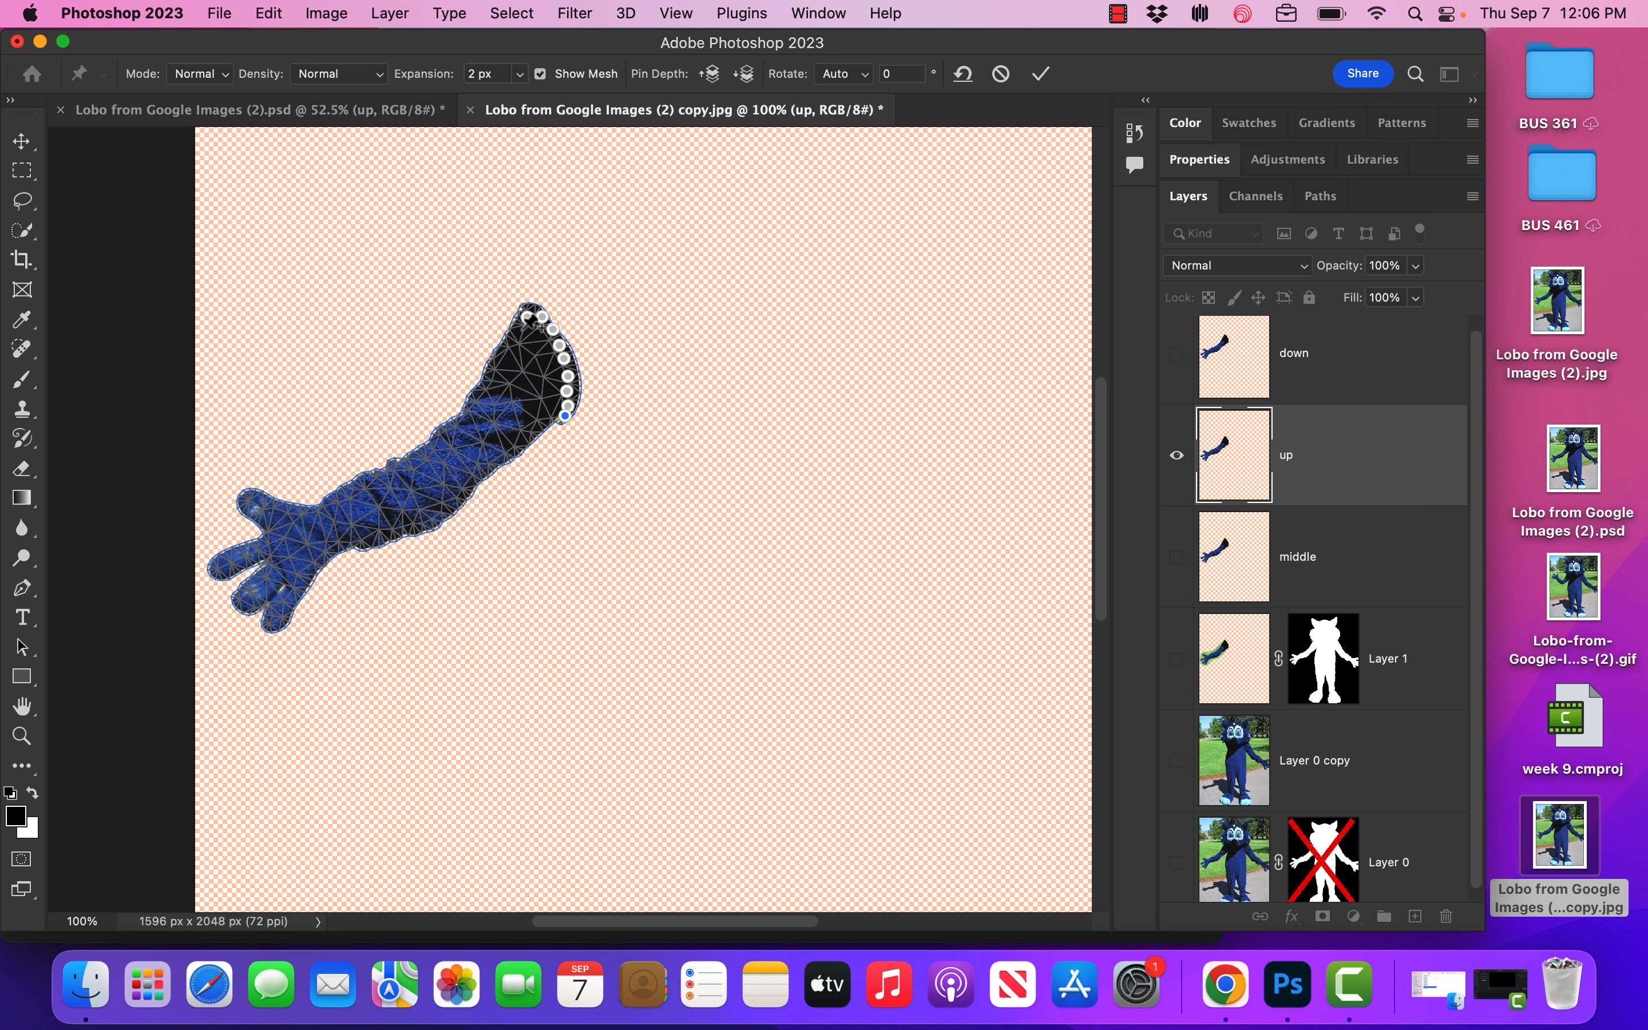
# Pin the up arm's elbow and wrist, bend the forearm into a raised wave, nudge the elbow up and inward toward the hand, and apply the warp
pyautogui.click(460, 480)
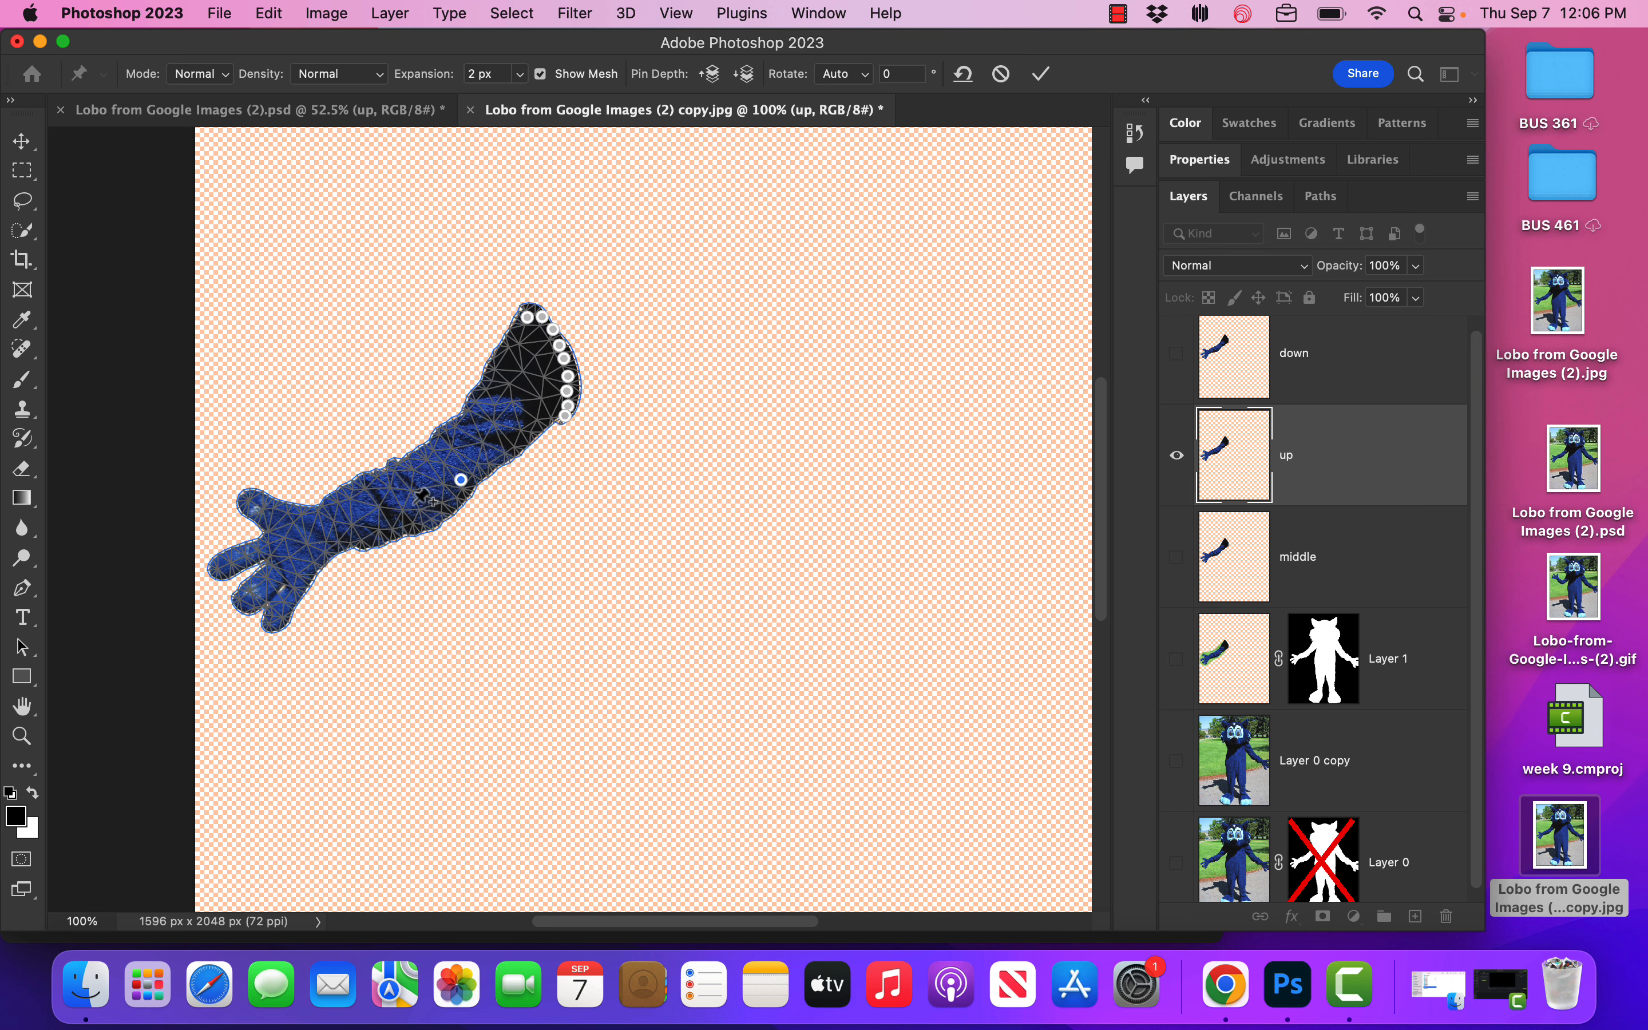
pyautogui.click(318, 533)
pyautogui.moveTo(318, 534); pyautogui.dragTo(312, 291)
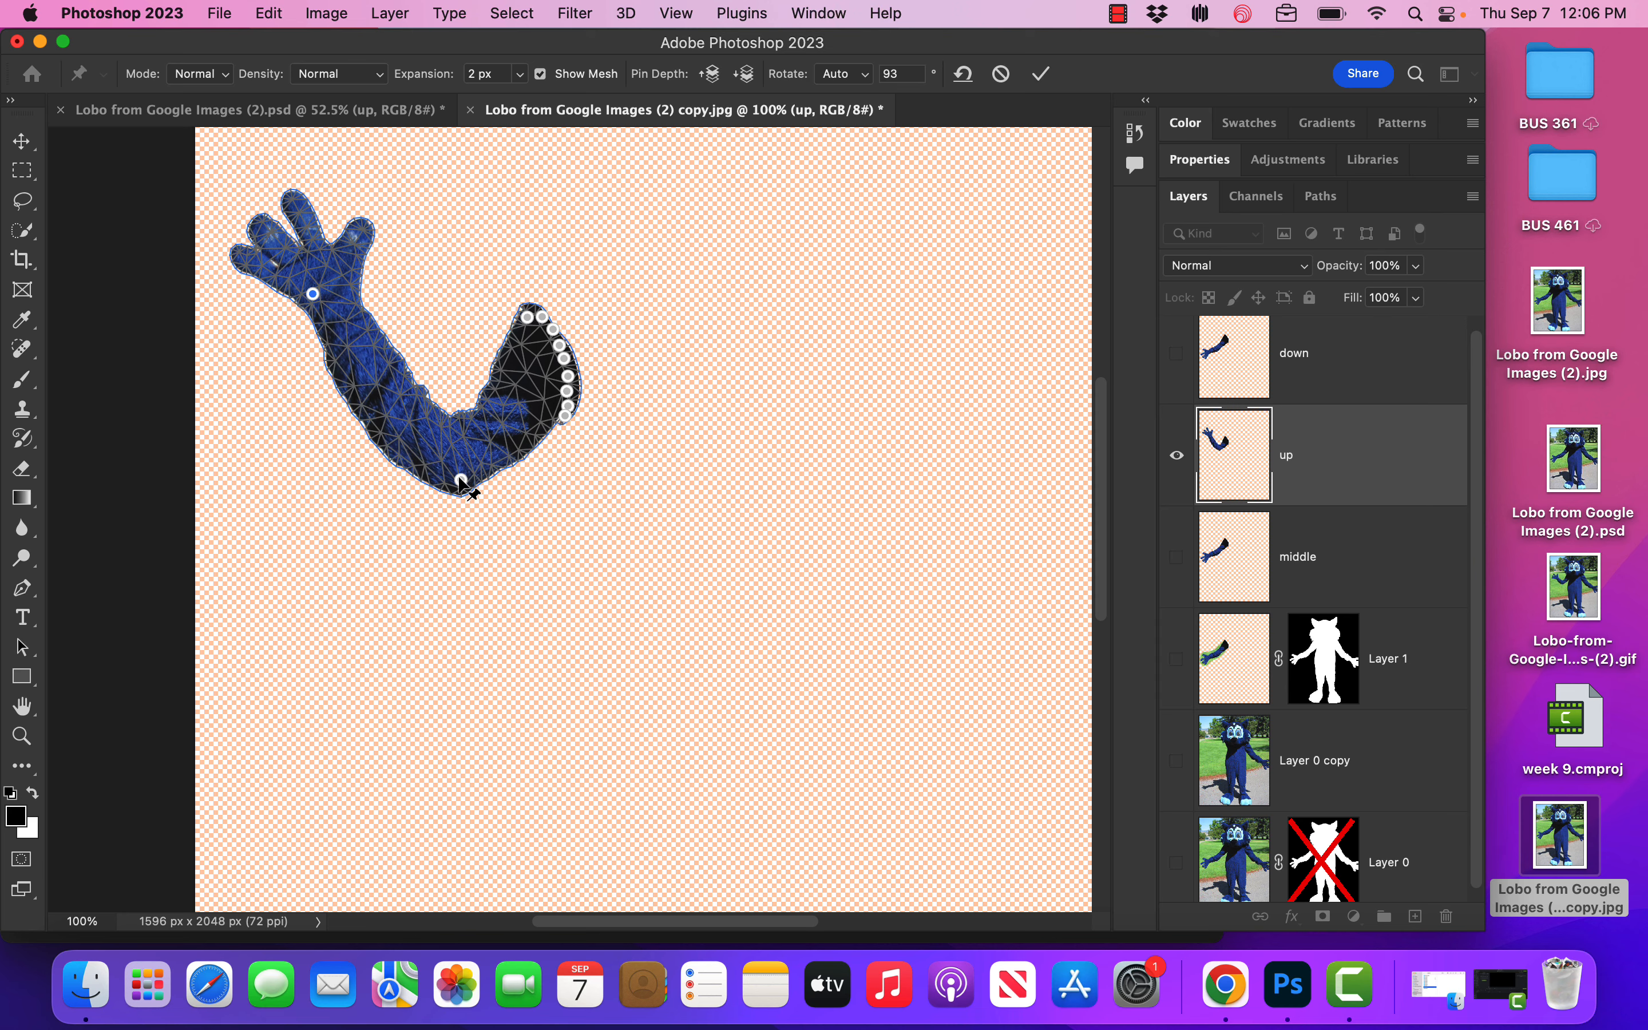
pyautogui.moveTo(461, 480); pyautogui.dragTo(420, 447)
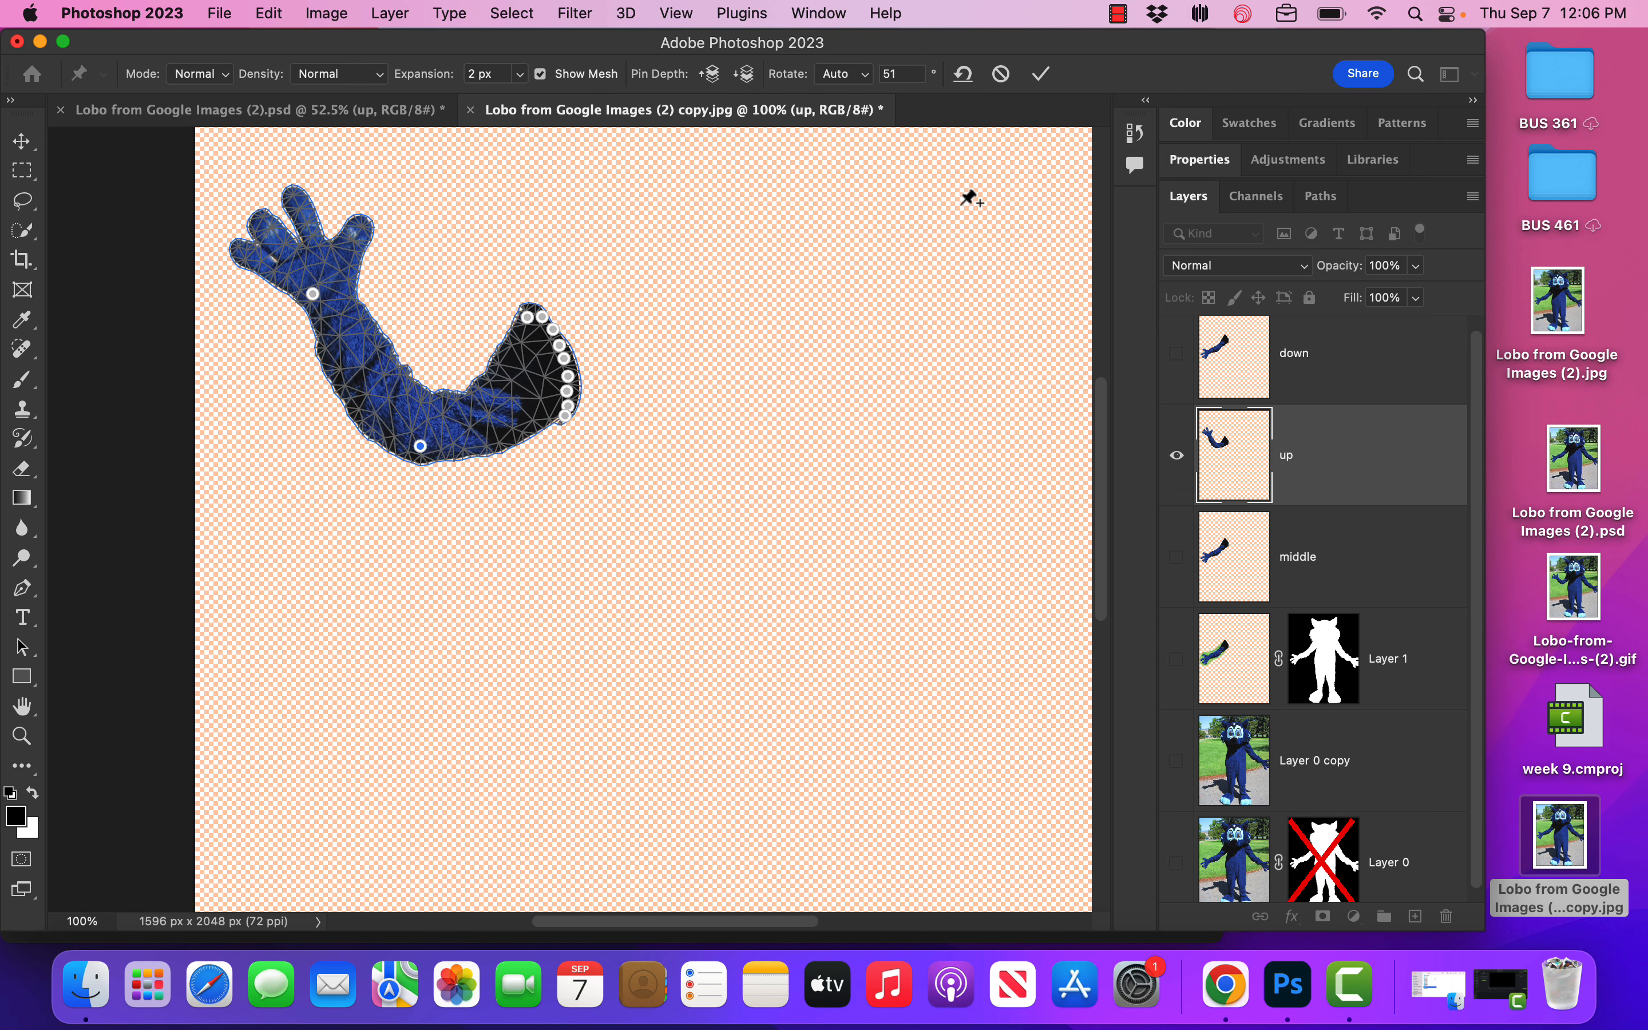
pyautogui.click(1042, 74)
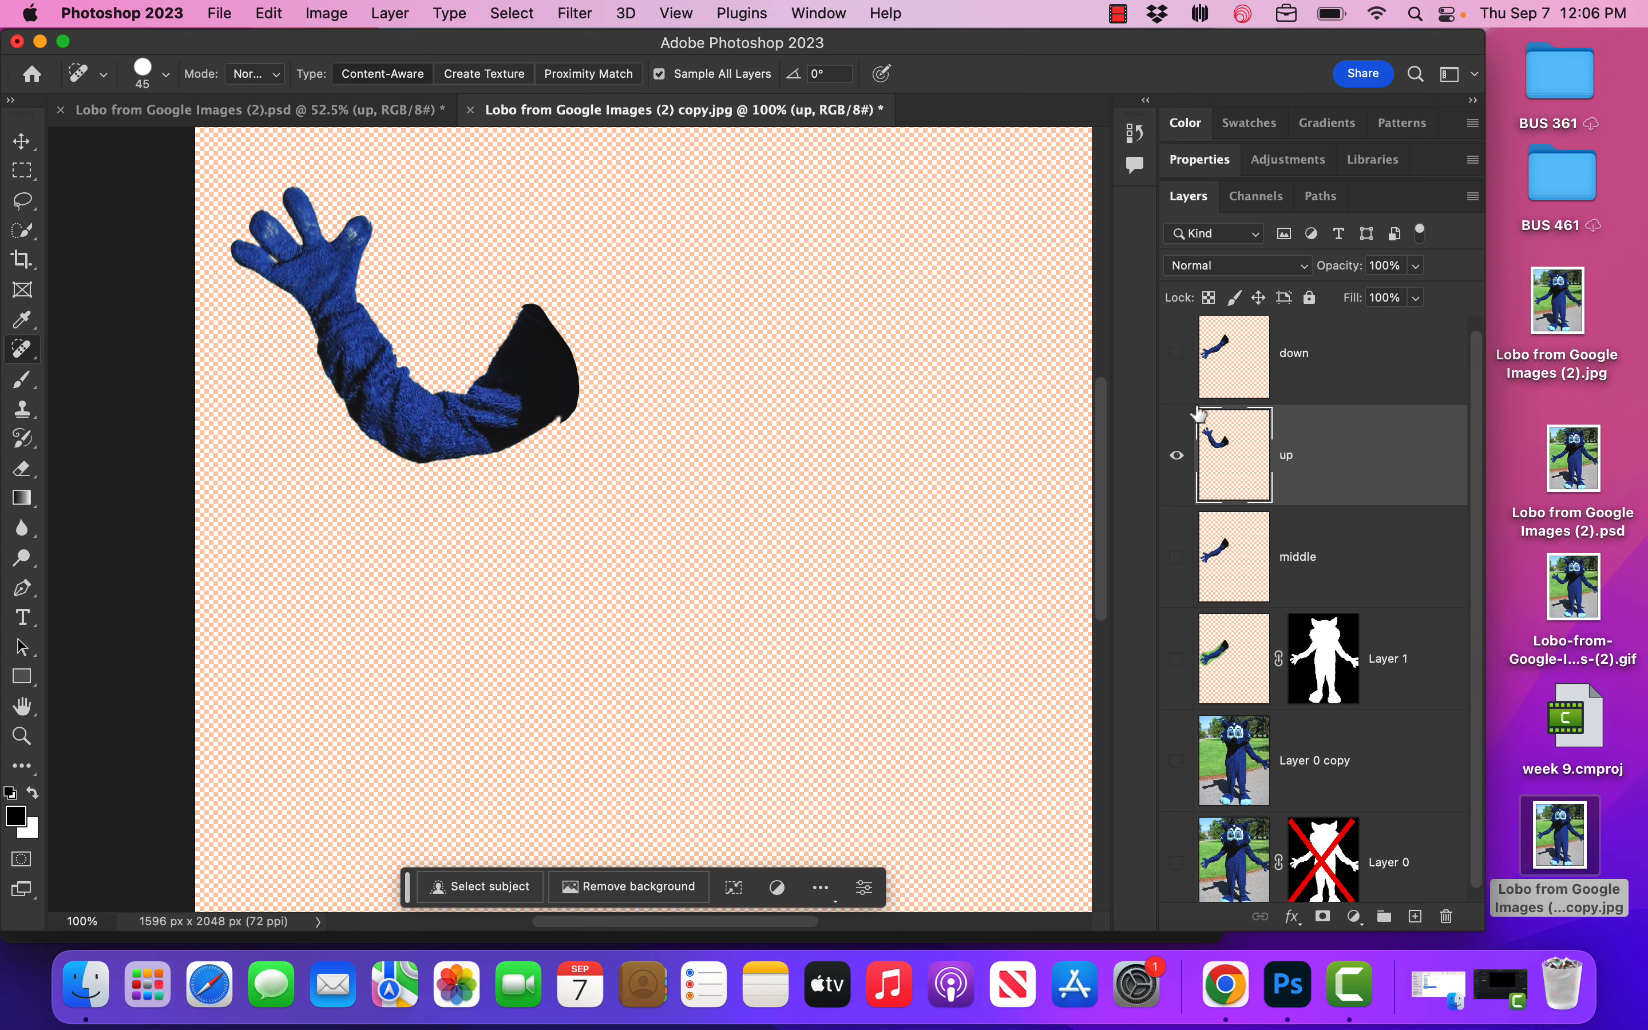
# Hide the up layer and show the down layer in its place
pyautogui.click(1178, 455)
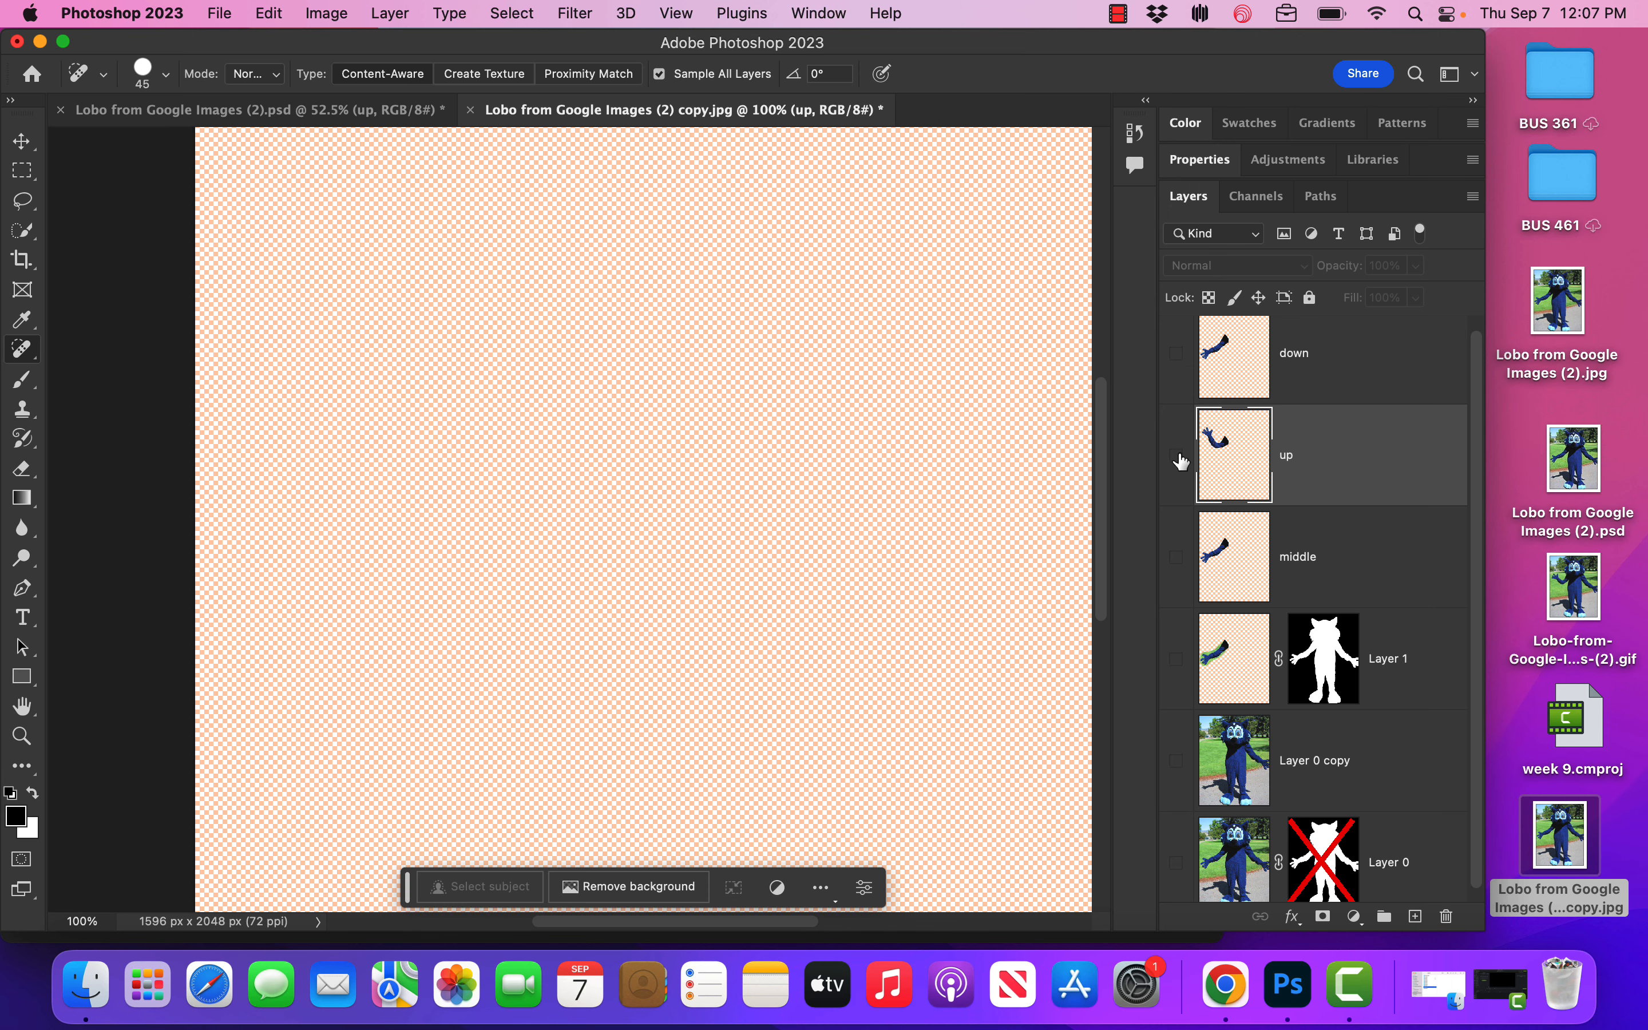
pyautogui.click(1177, 353)
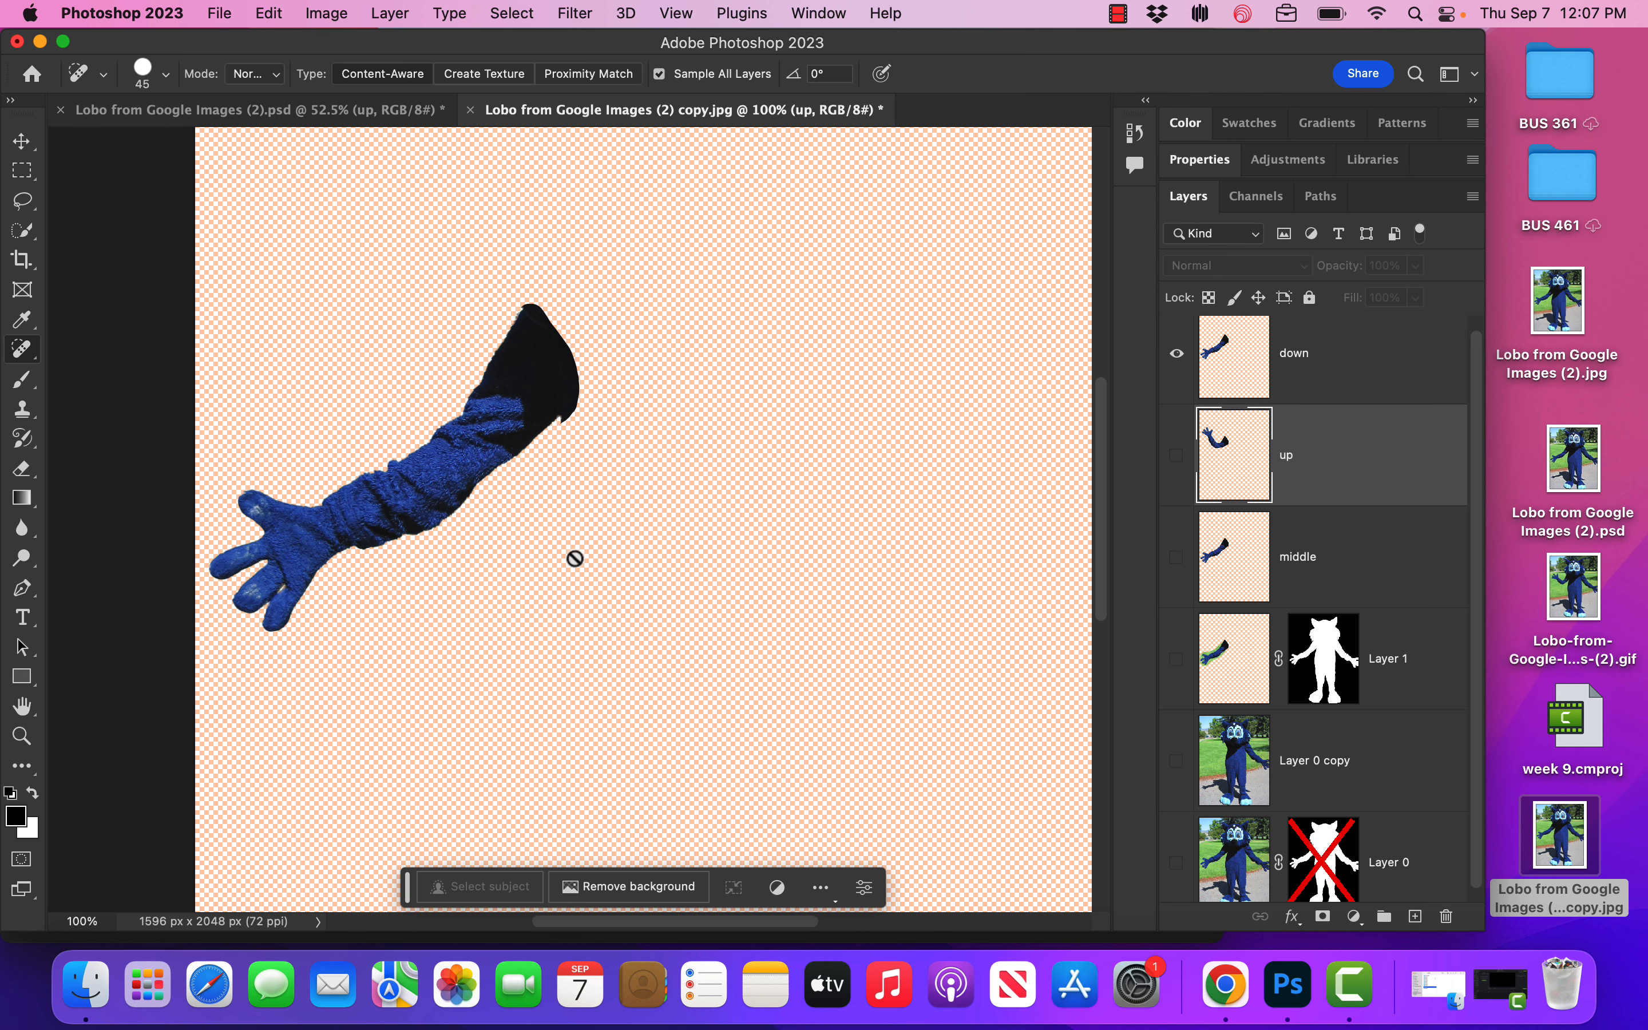
pyautogui.click(882, 15)
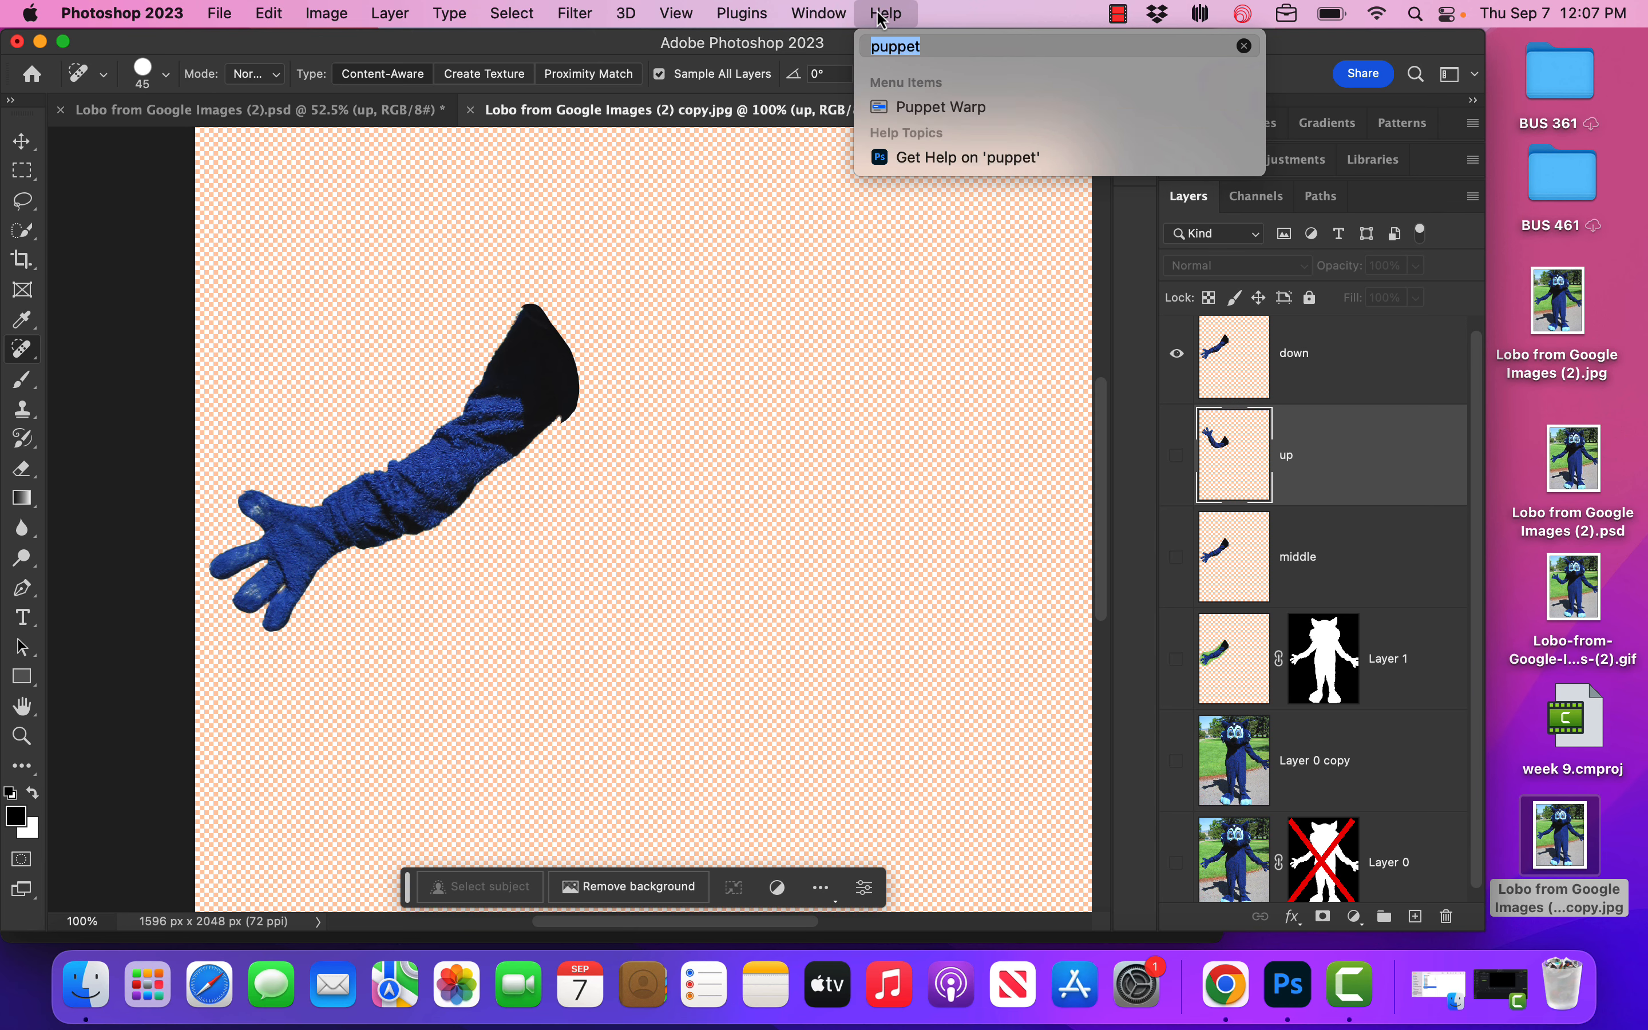
pyautogui.moveTo(918, 112)
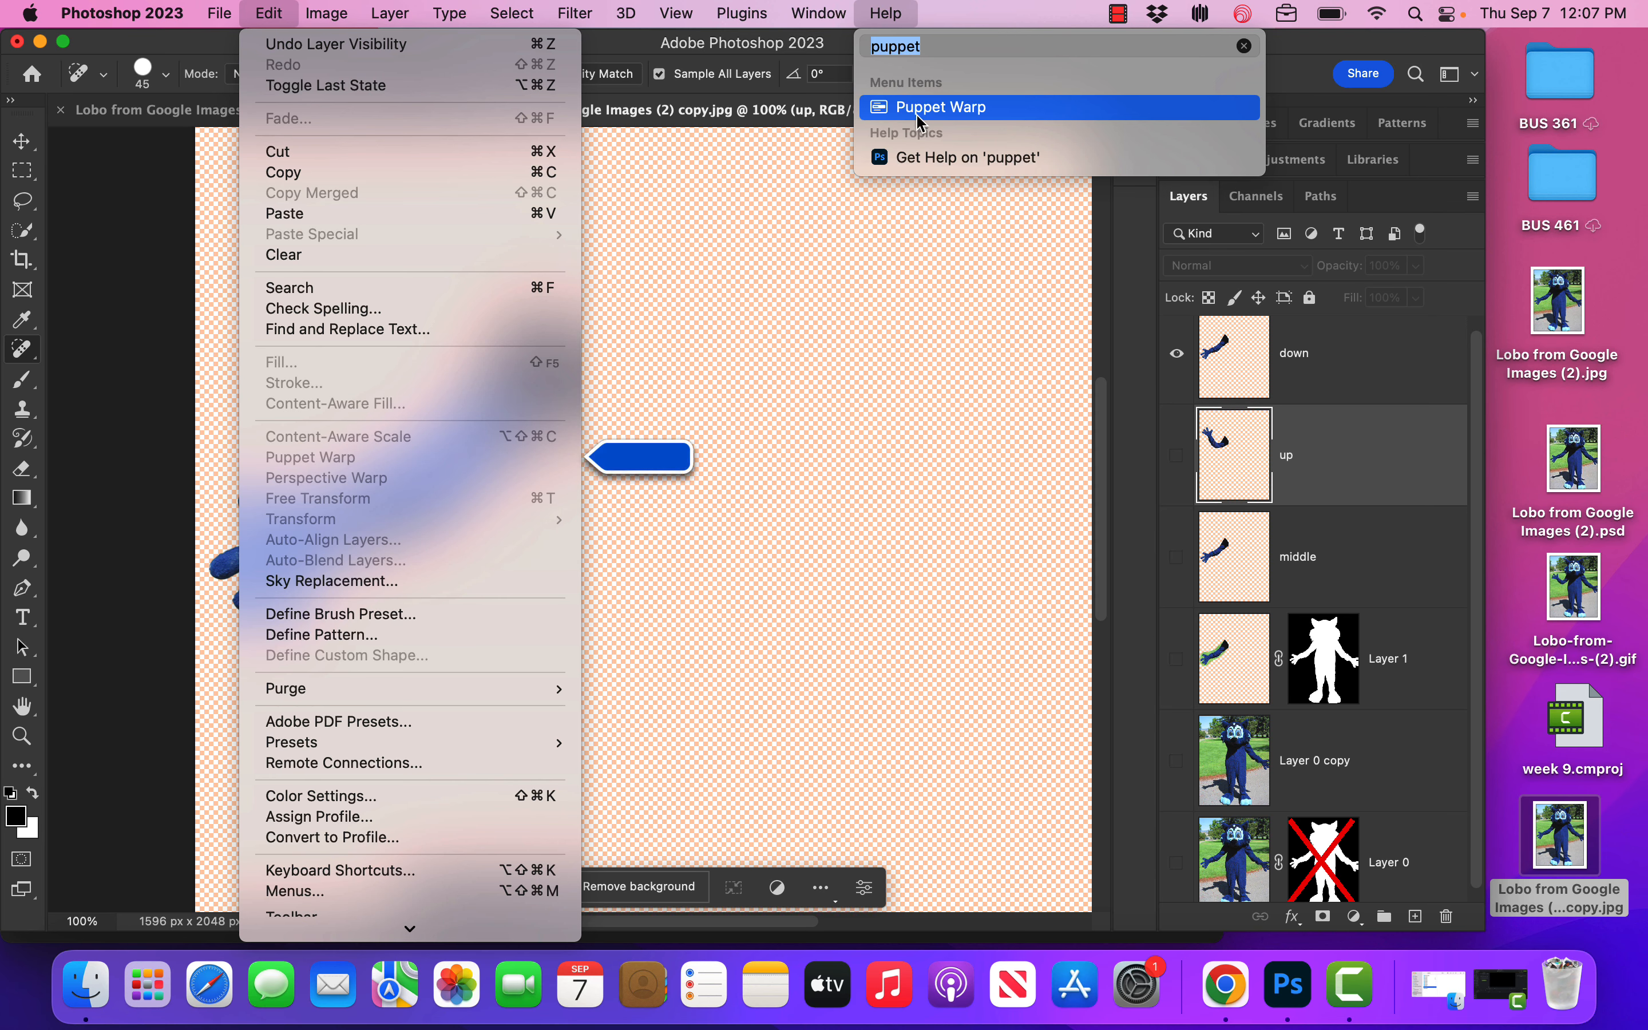
pyautogui.click(900, 5)
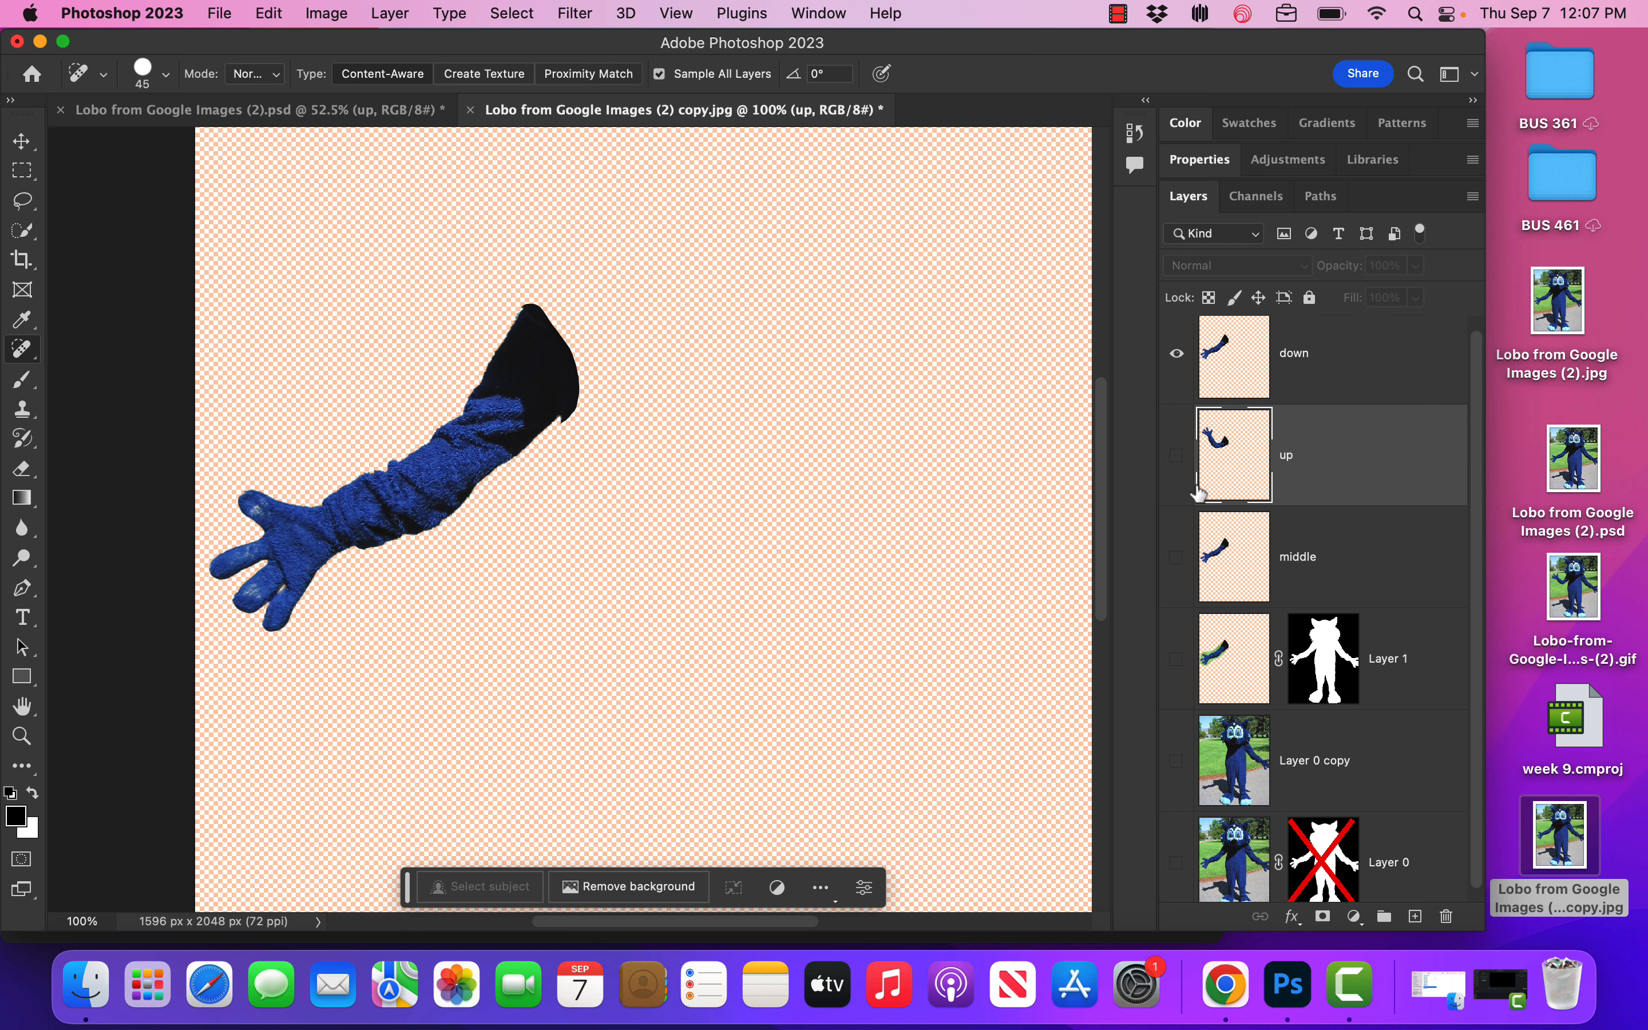
# Start Puppet Warp on the down layer and anchor the arm's black shoulder edge with a row of pins
pyautogui.click(1233, 375)
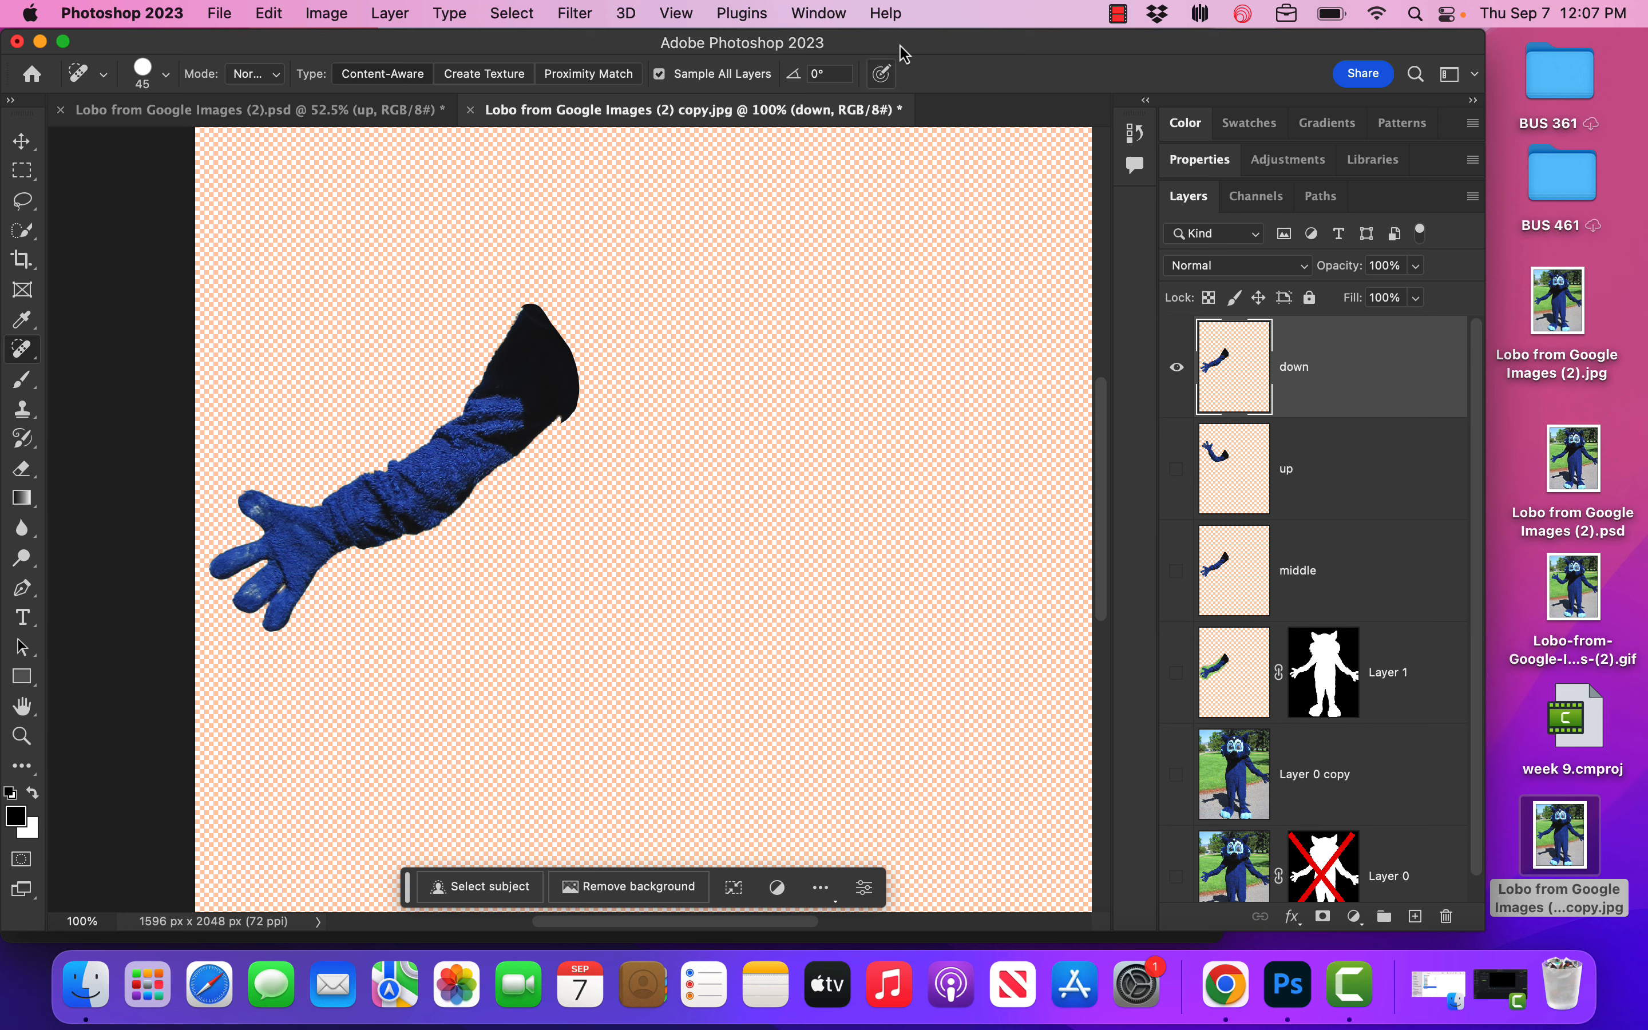
pyautogui.click(896, 16)
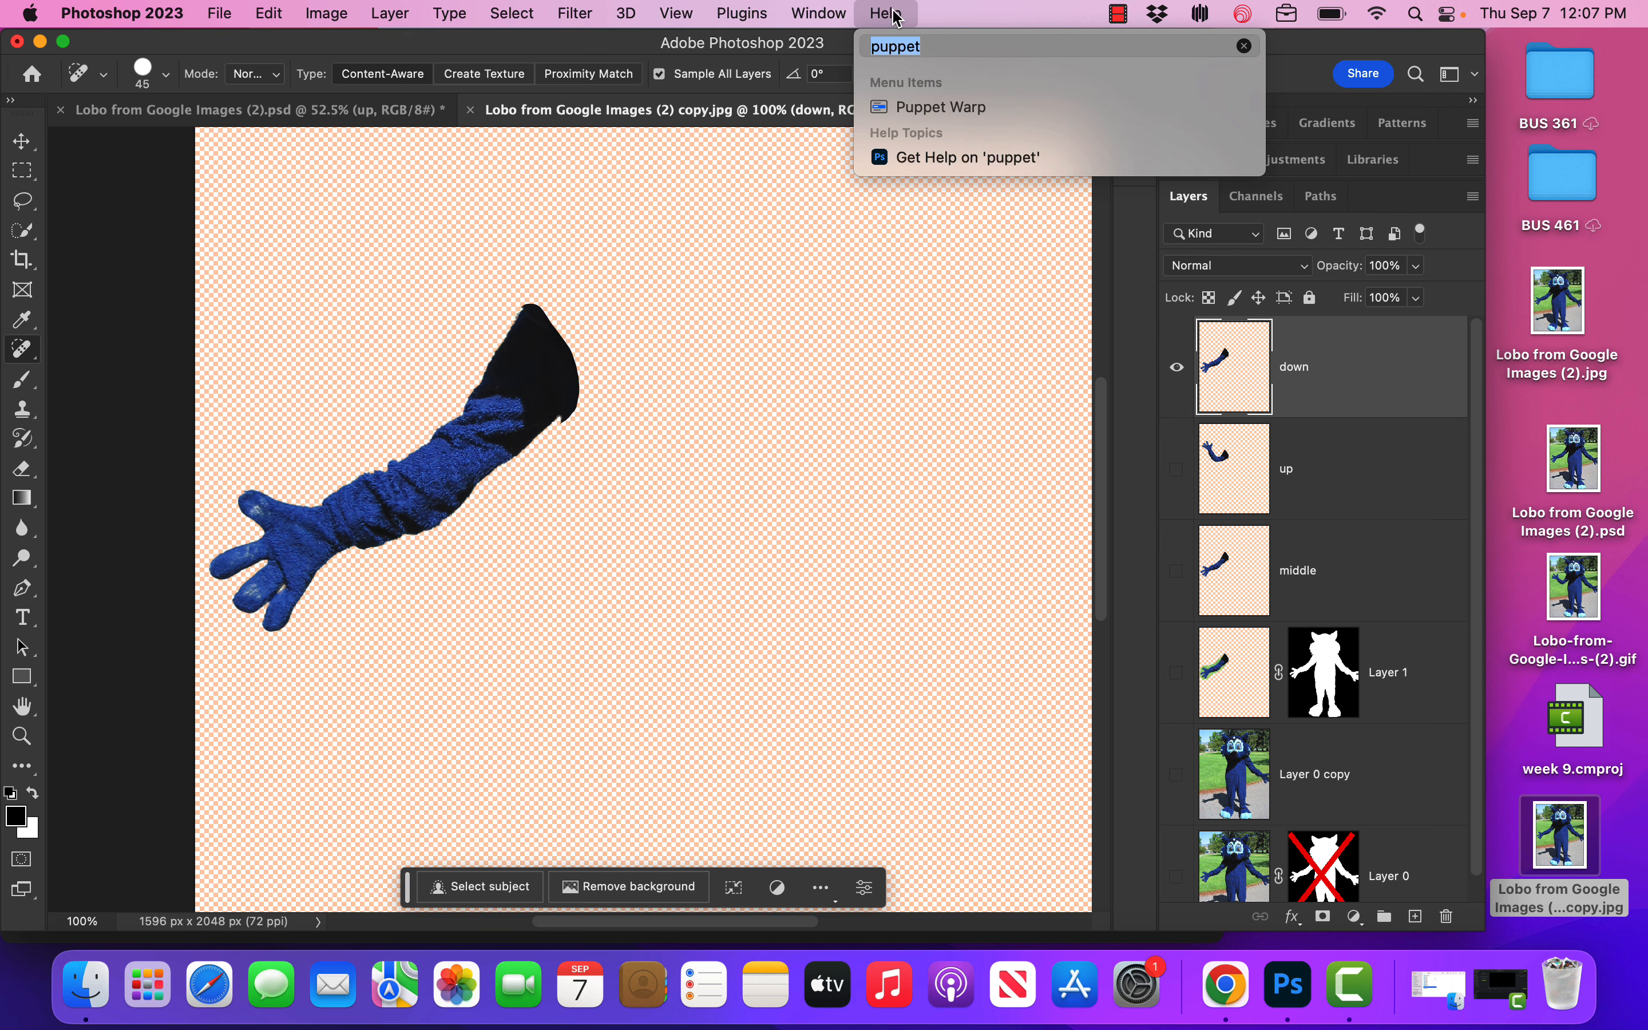
pyautogui.moveTo(910, 113)
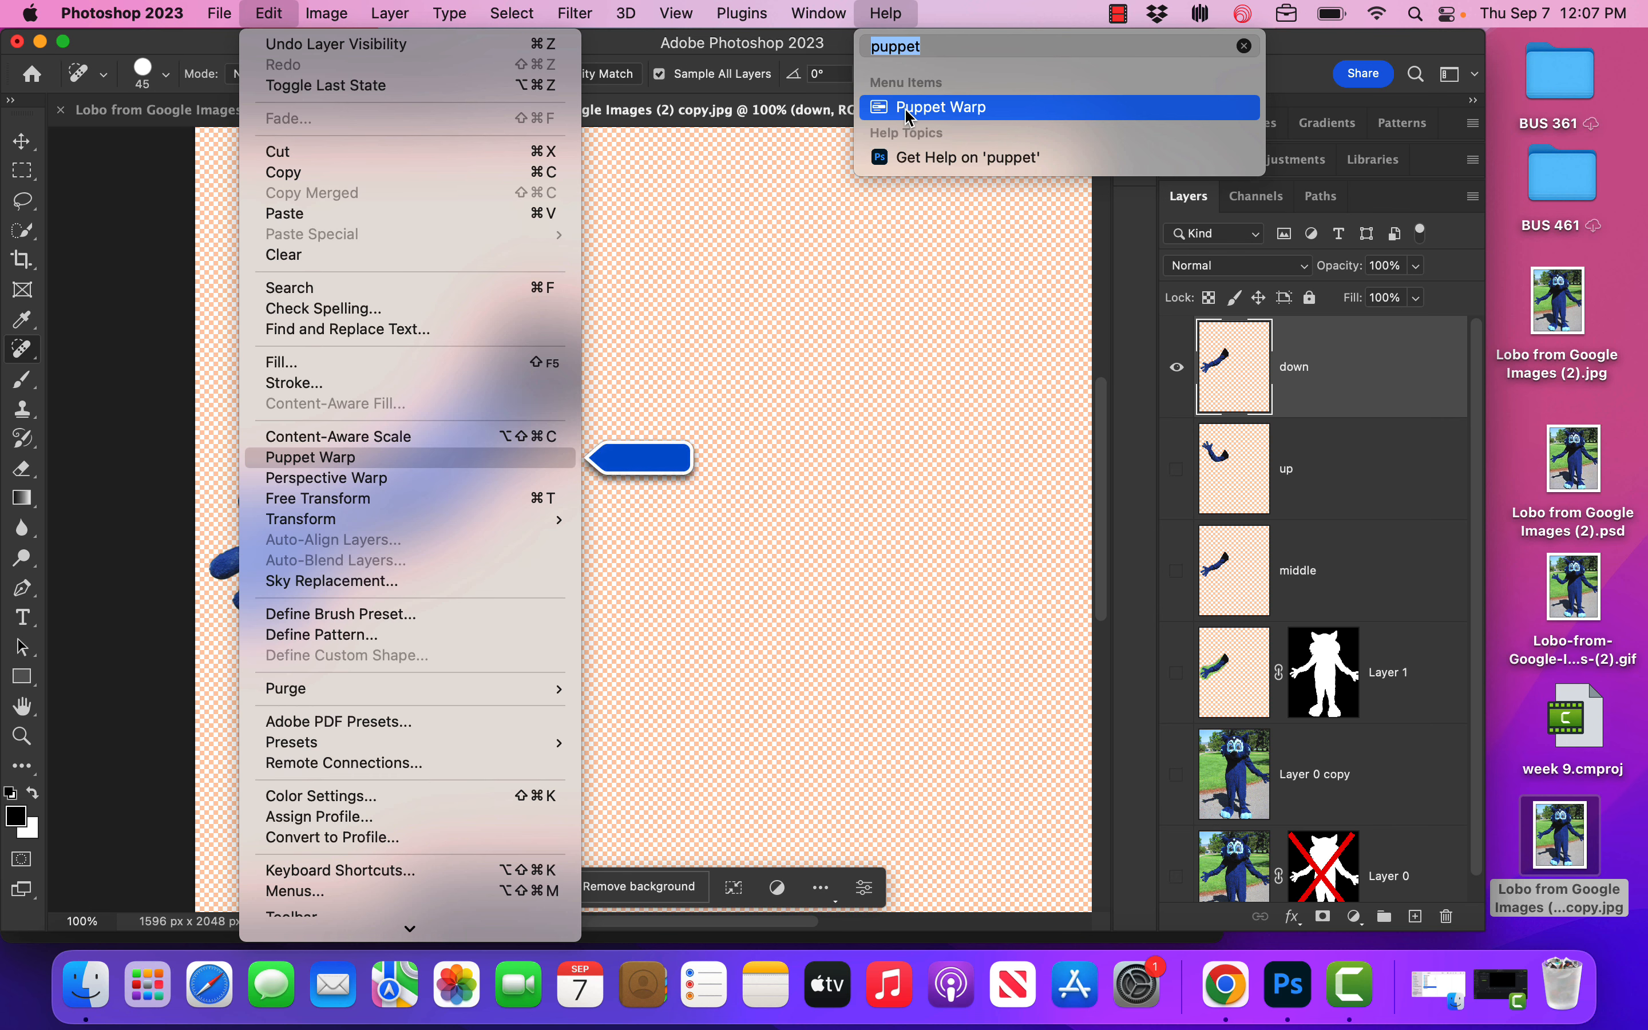
pyautogui.click(910, 110)
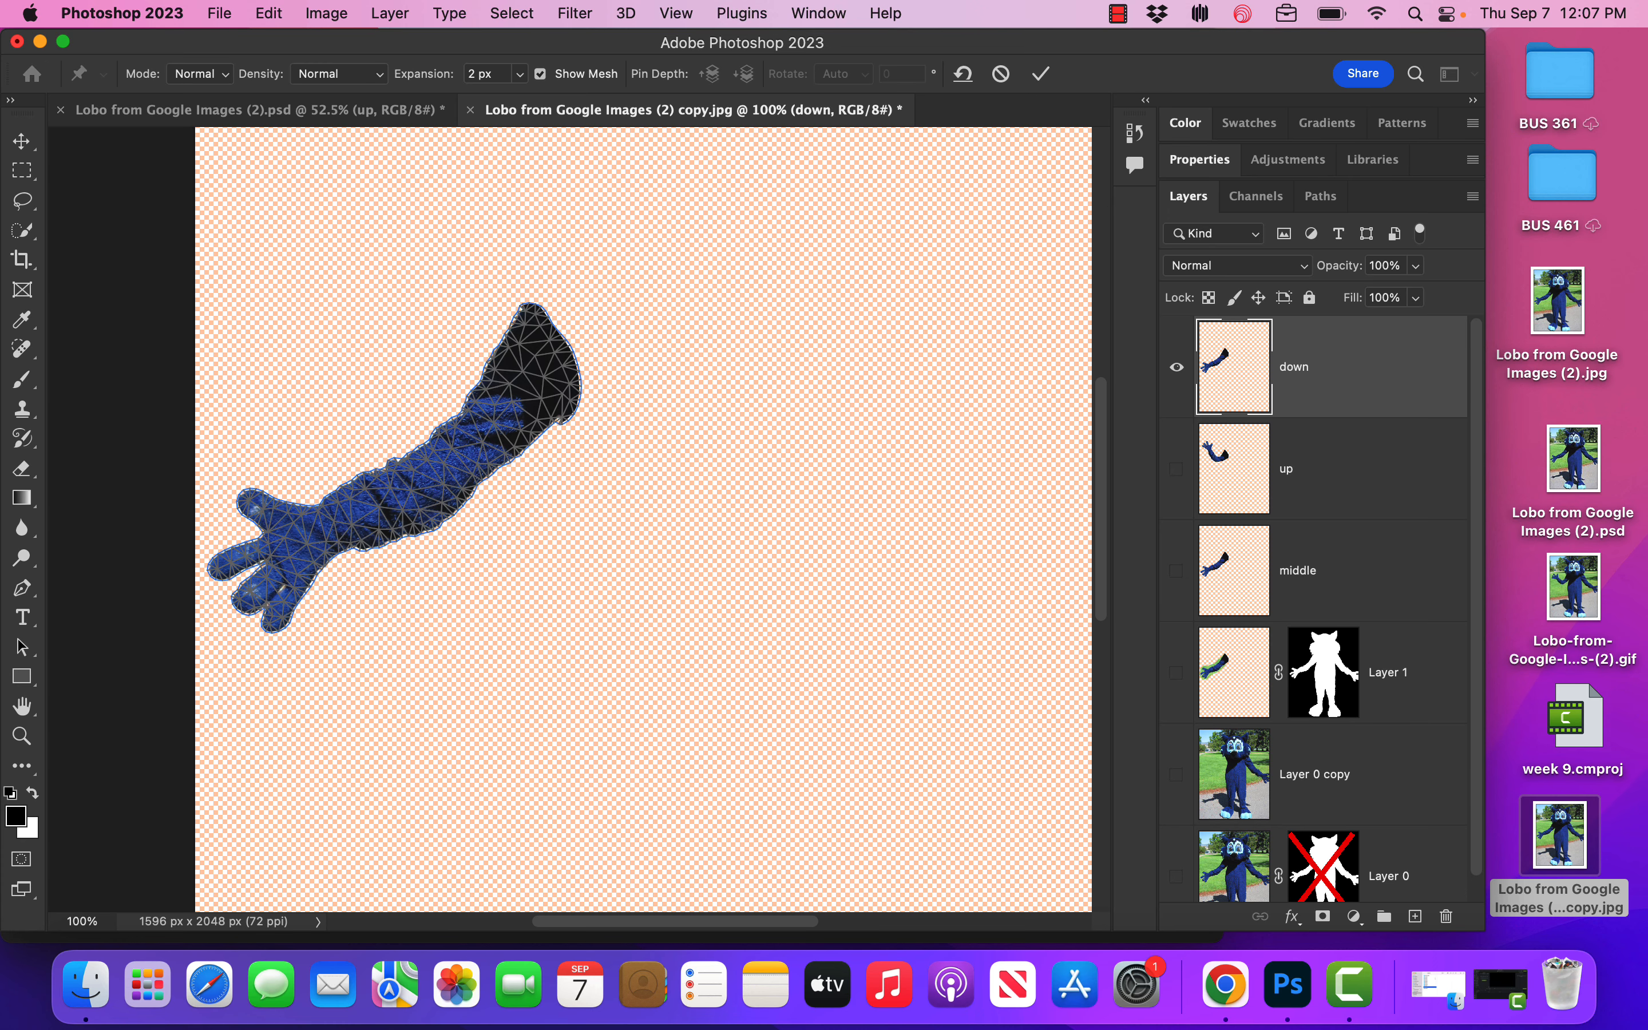
pyautogui.click(532, 311)
pyautogui.click(542, 323)
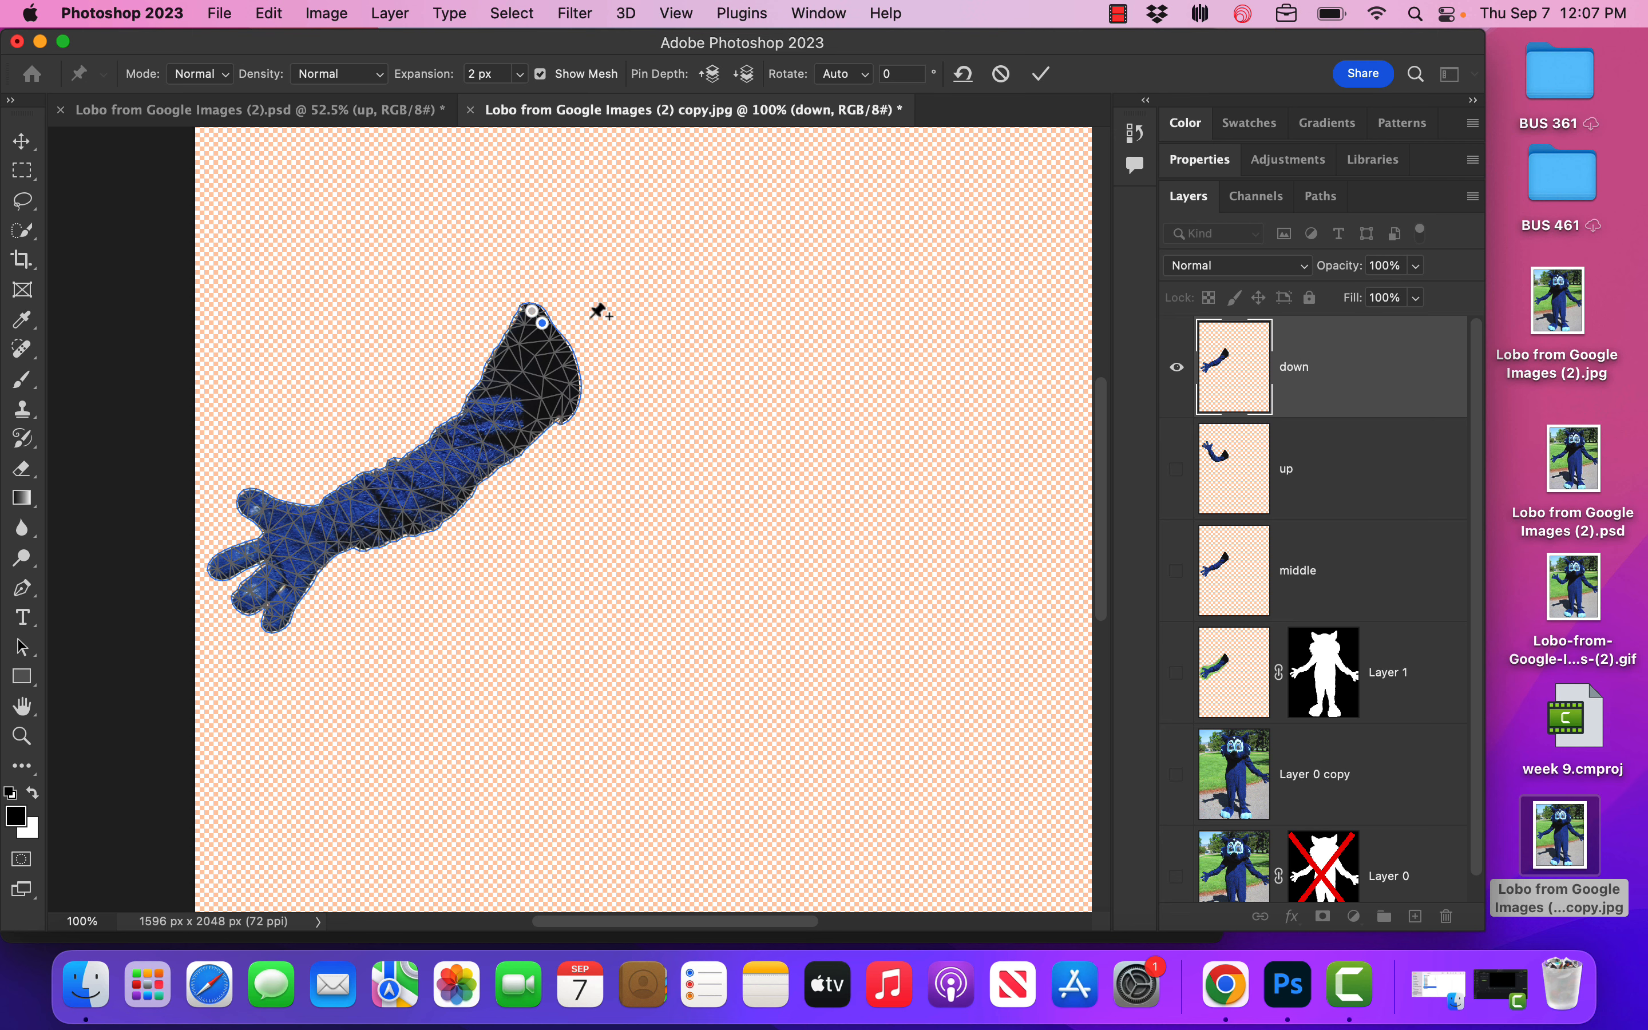
pyautogui.click(560, 349)
pyautogui.click(566, 362)
pyautogui.click(570, 378)
pyautogui.click(570, 397)
pyautogui.click(526, 319)
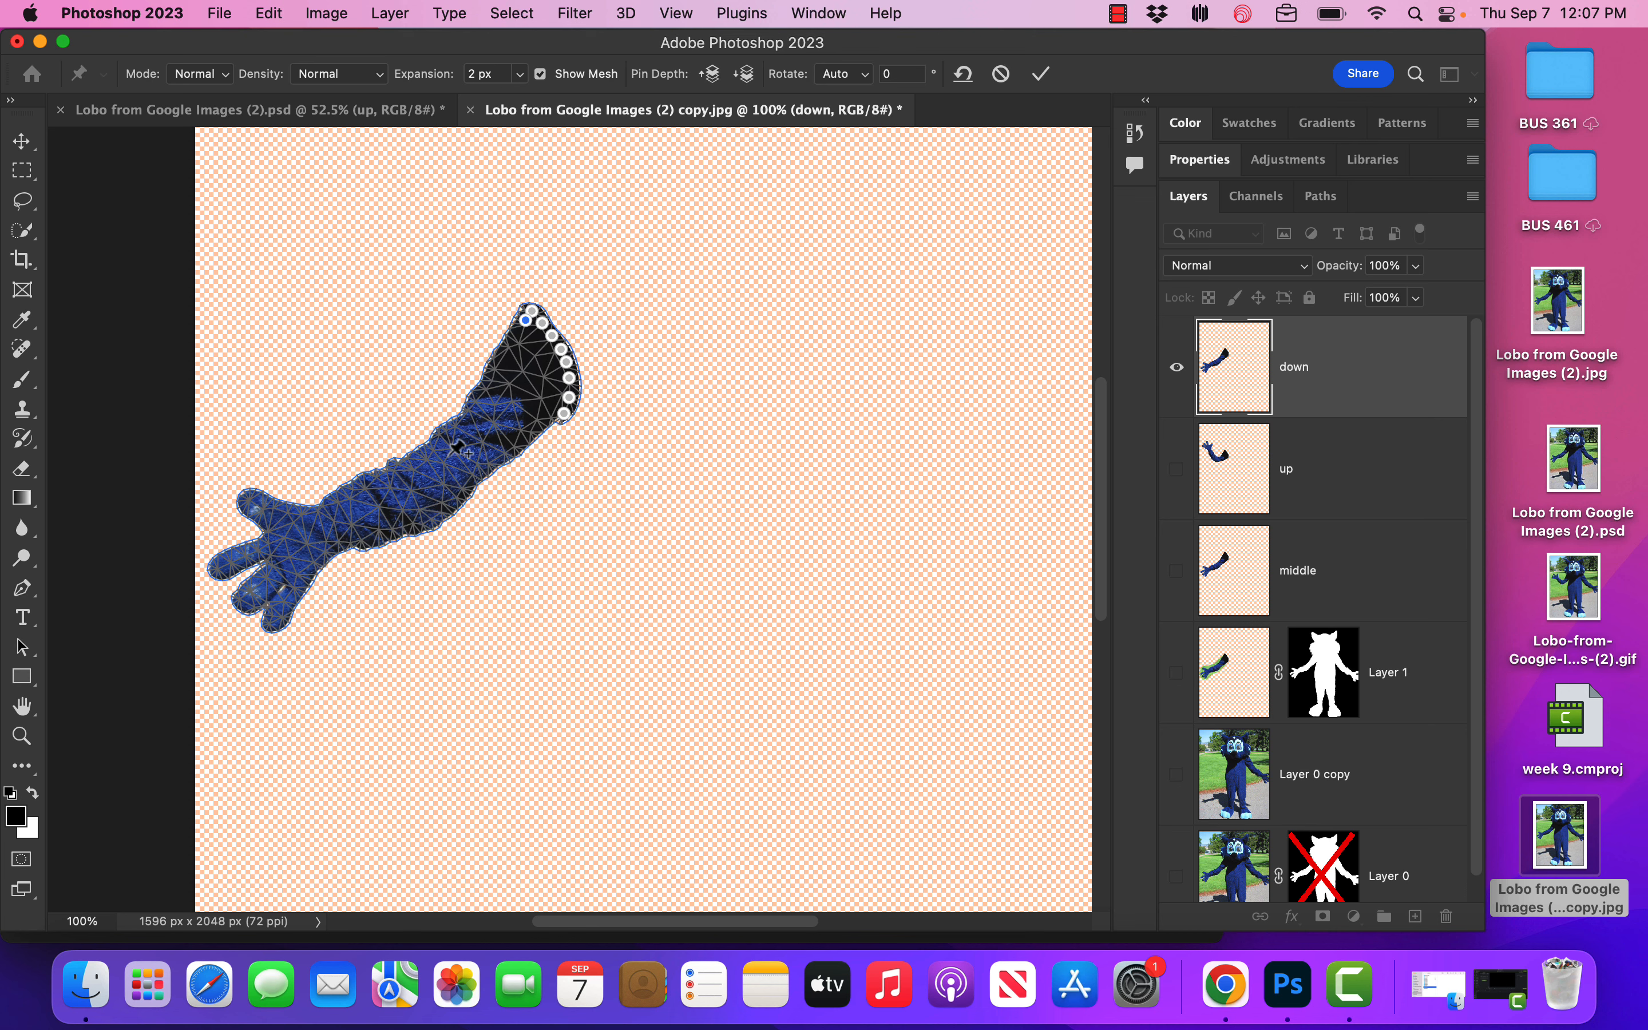
# Pin the down arm's elbow and wrist, move both slightly lower to drop the arm, and apply the warp
pyautogui.click(457, 488)
pyautogui.click(319, 525)
pyautogui.moveTo(459, 490); pyautogui.dragTo(473, 511)
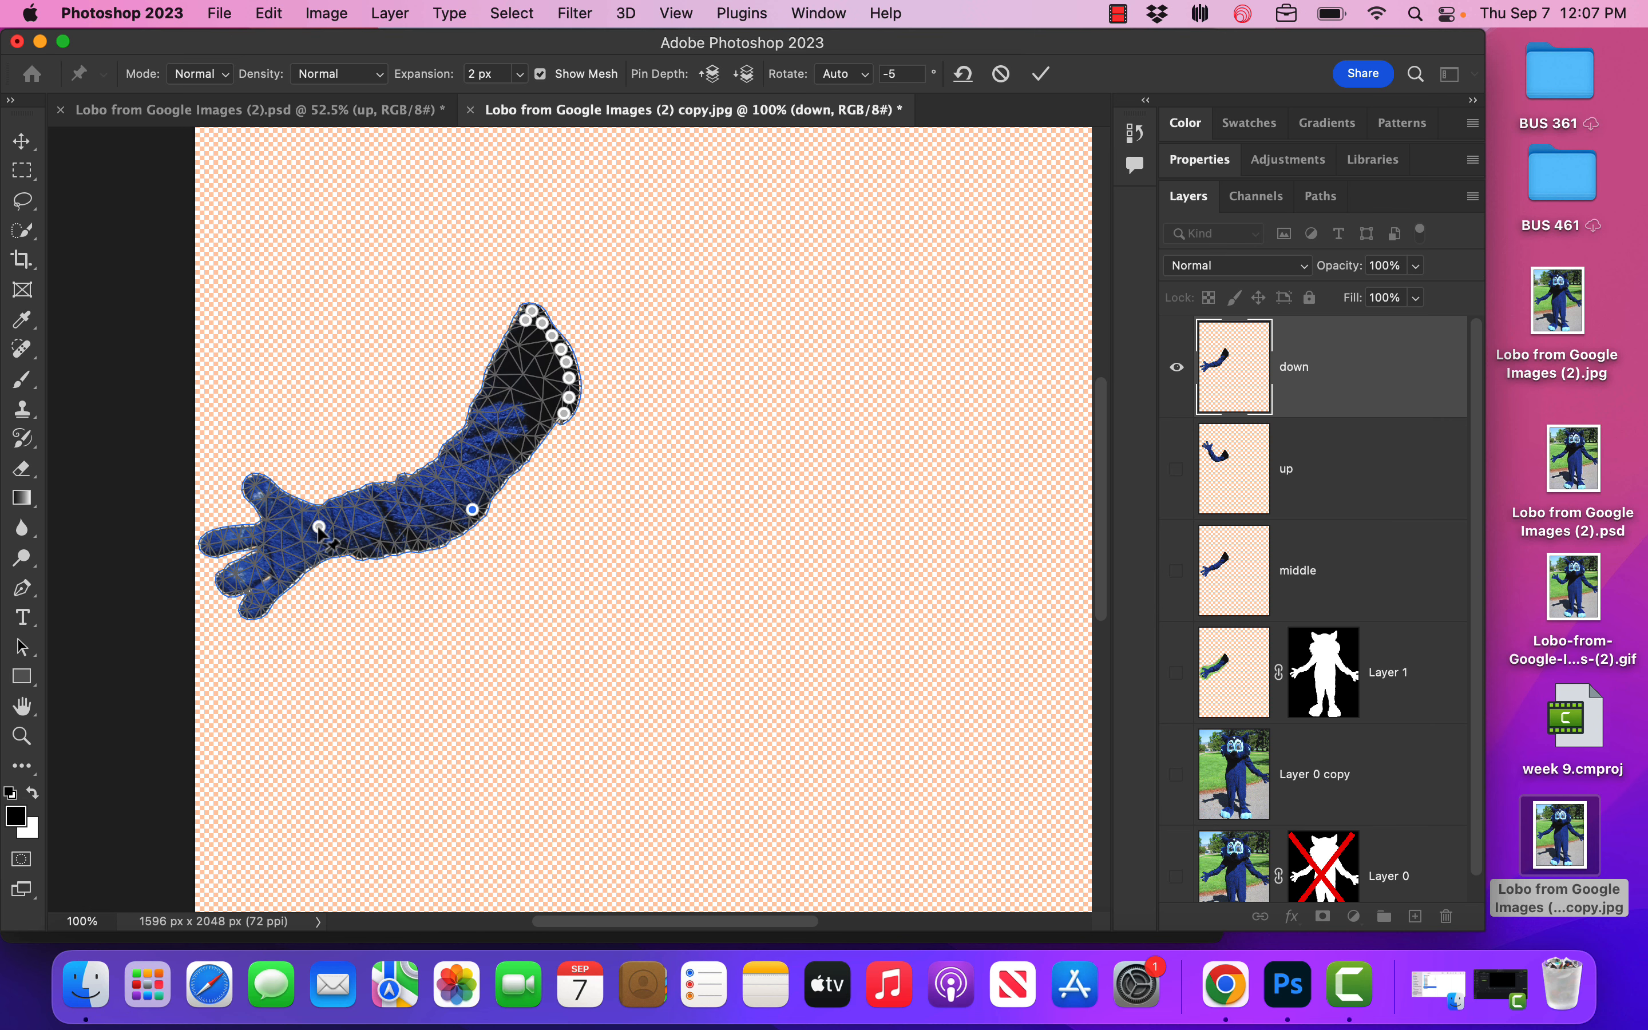
pyautogui.moveTo(318, 530); pyautogui.dragTo(328, 558)
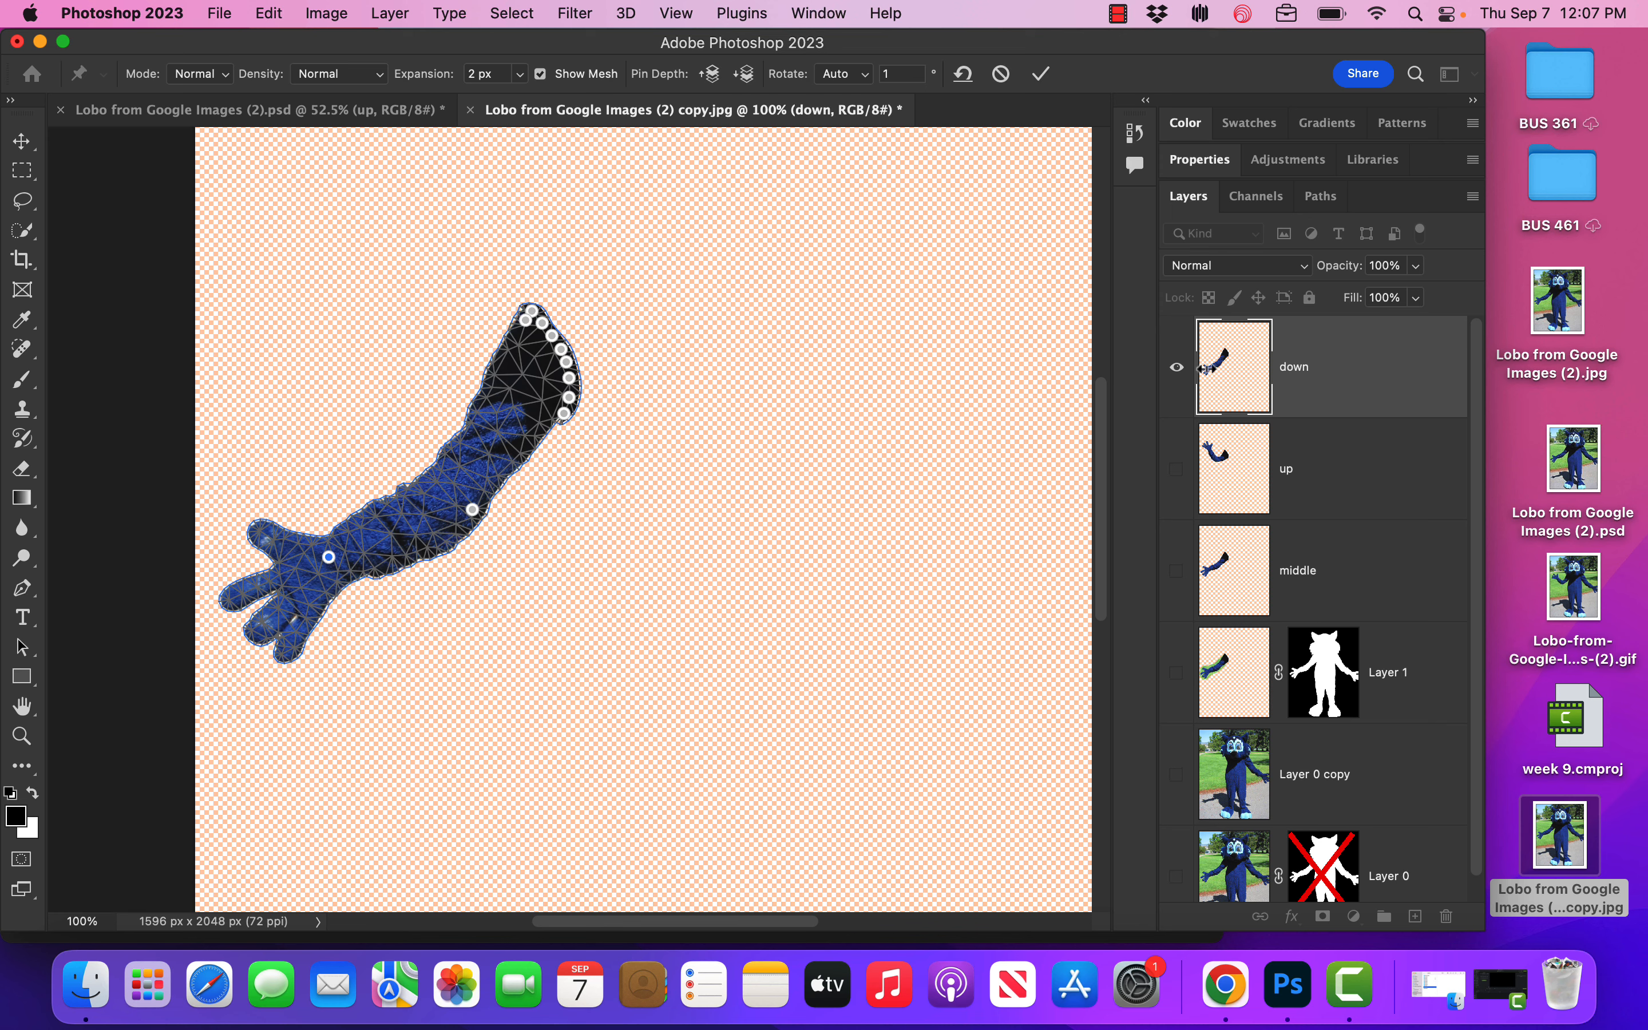
pyautogui.click(1039, 76)
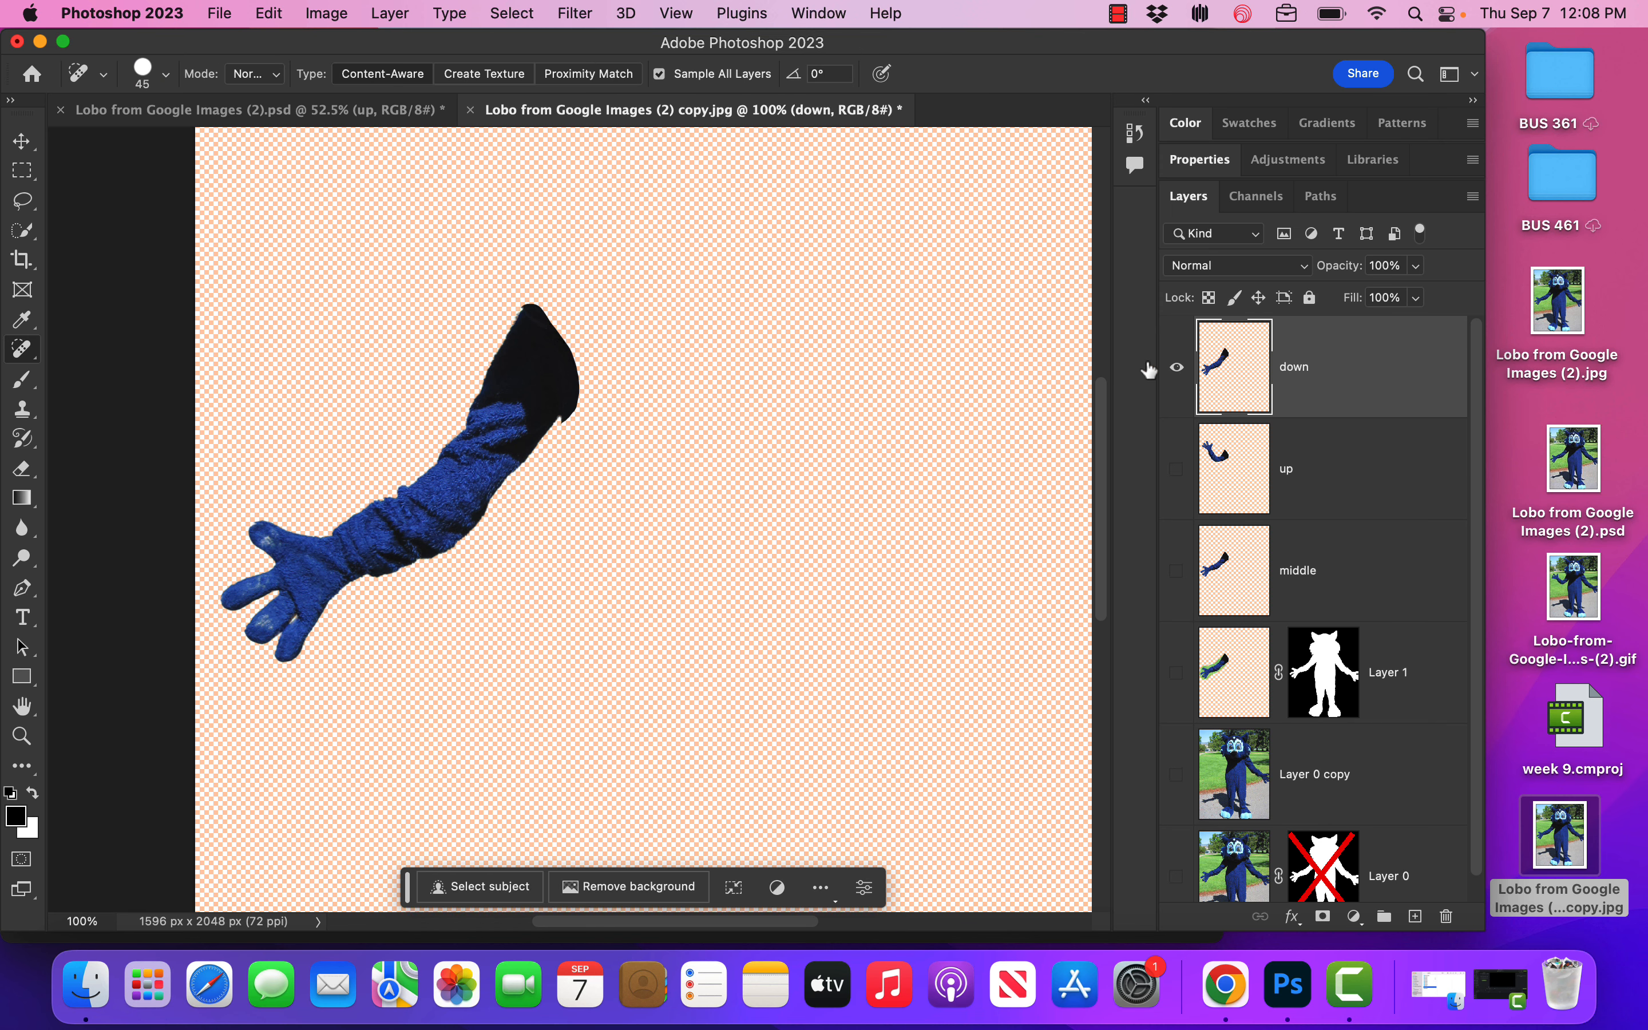
# Show the middle and up layers together with down to compare the three arm positions
pyautogui.click(1178, 572)
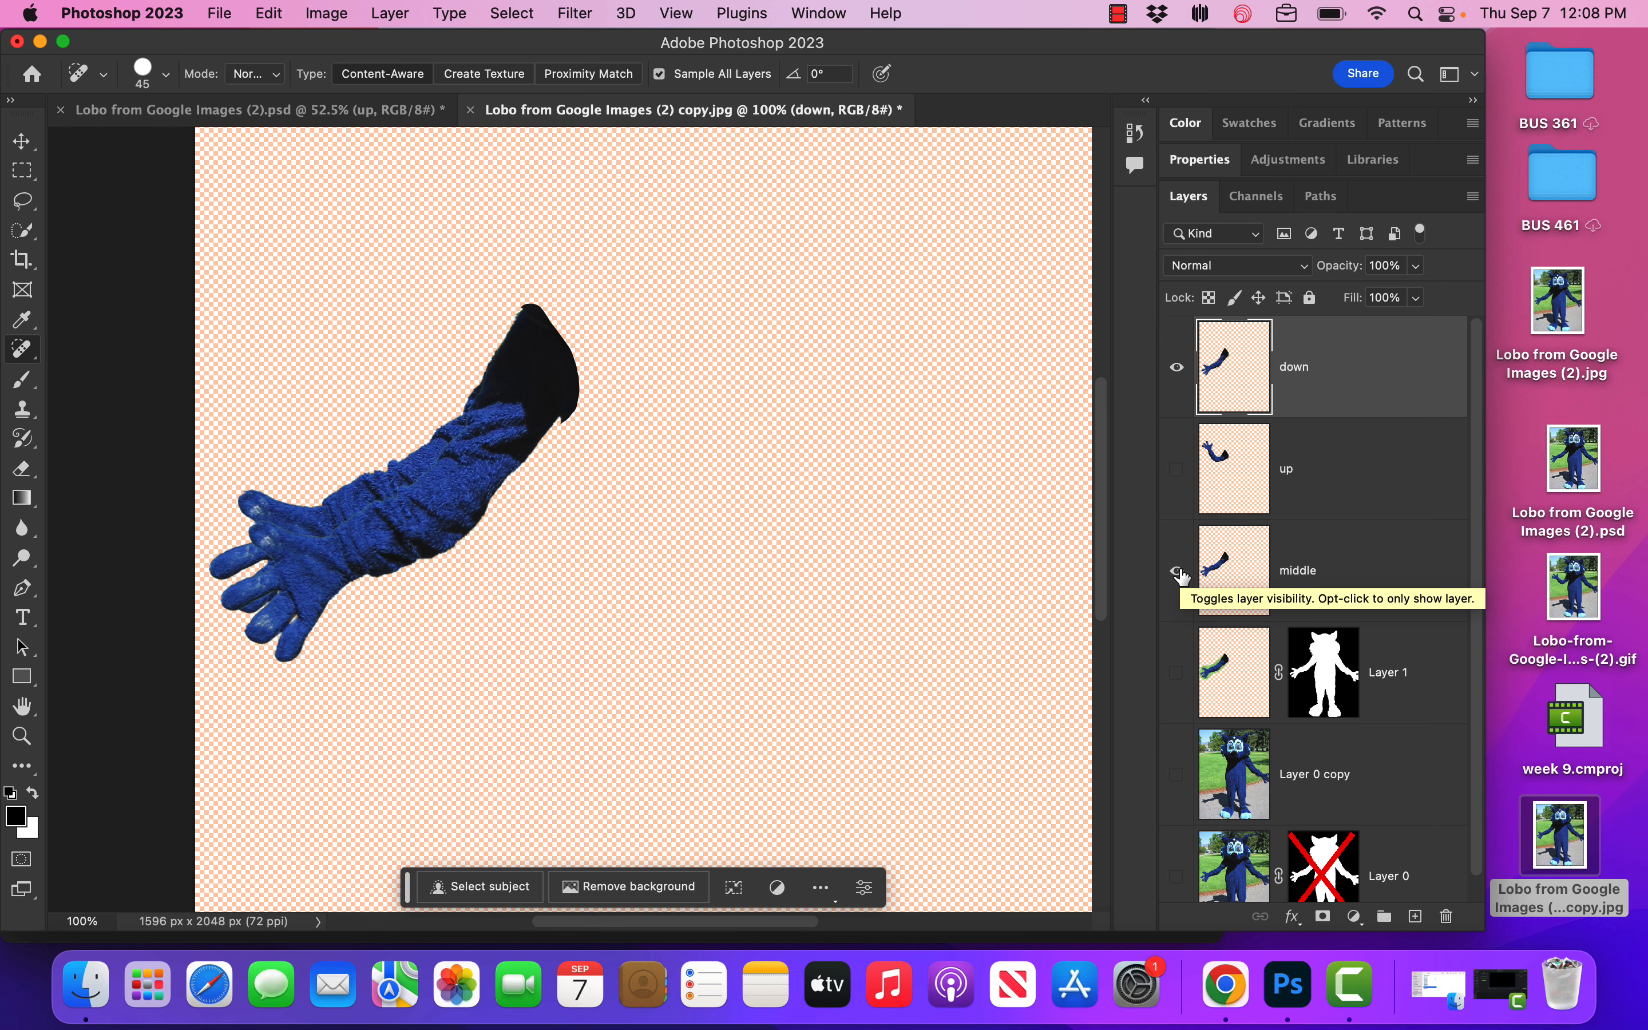
pyautogui.click(1178, 466)
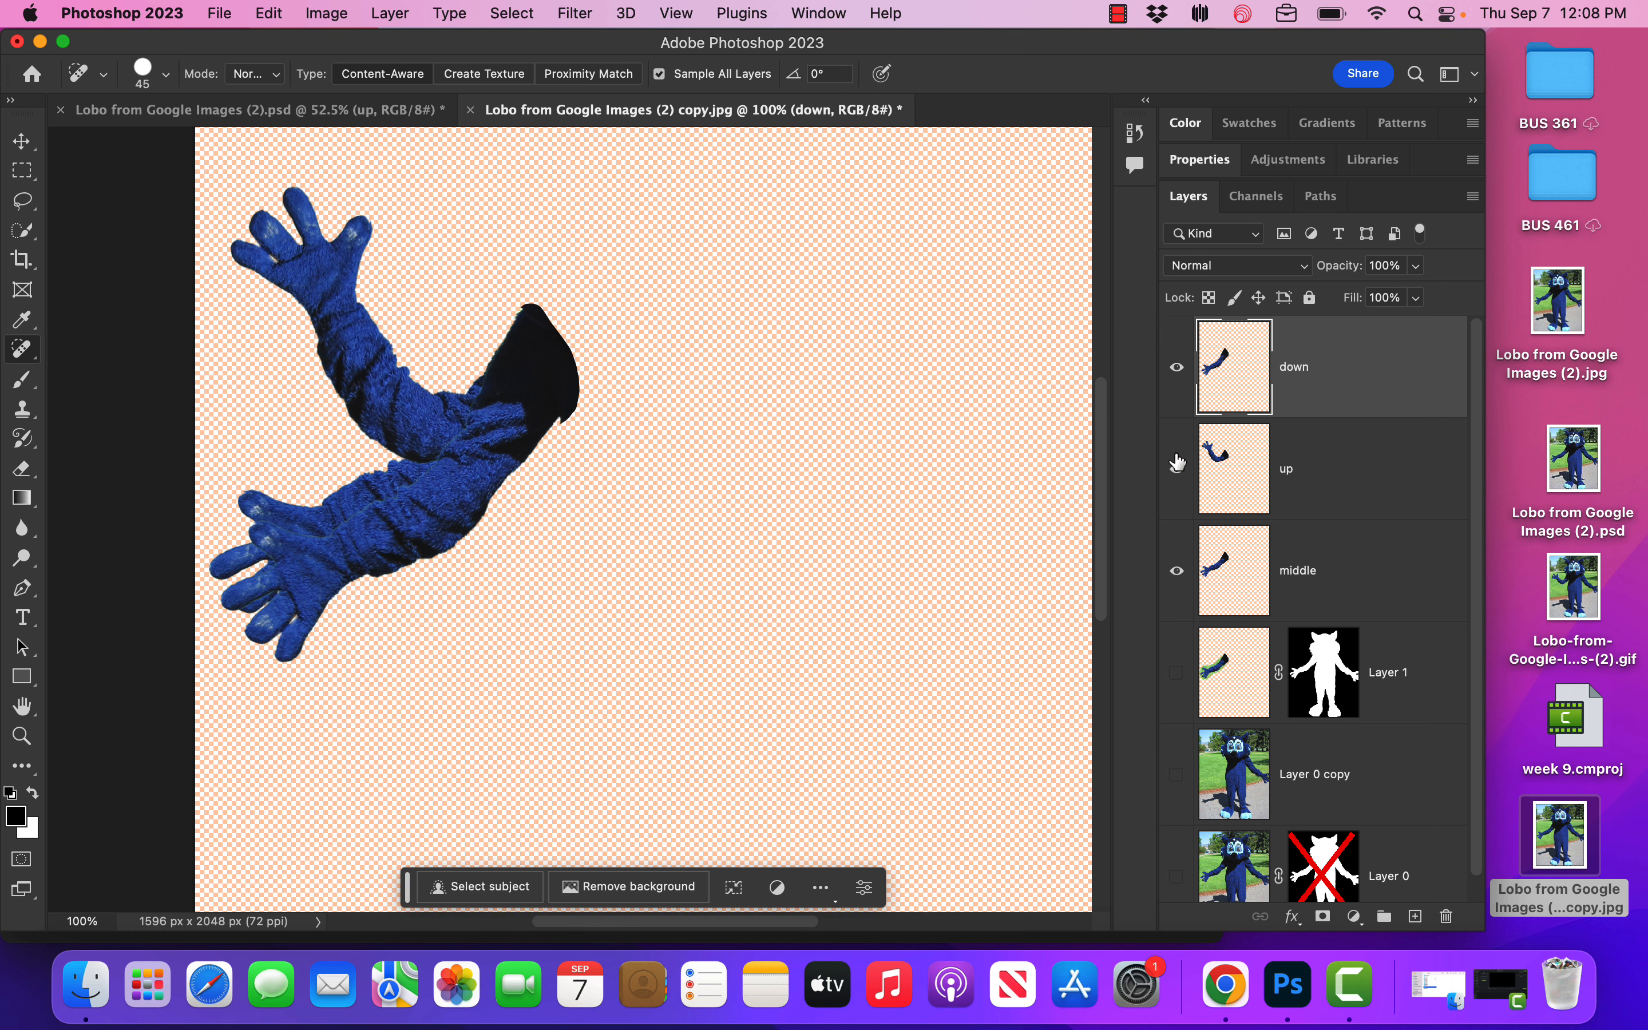